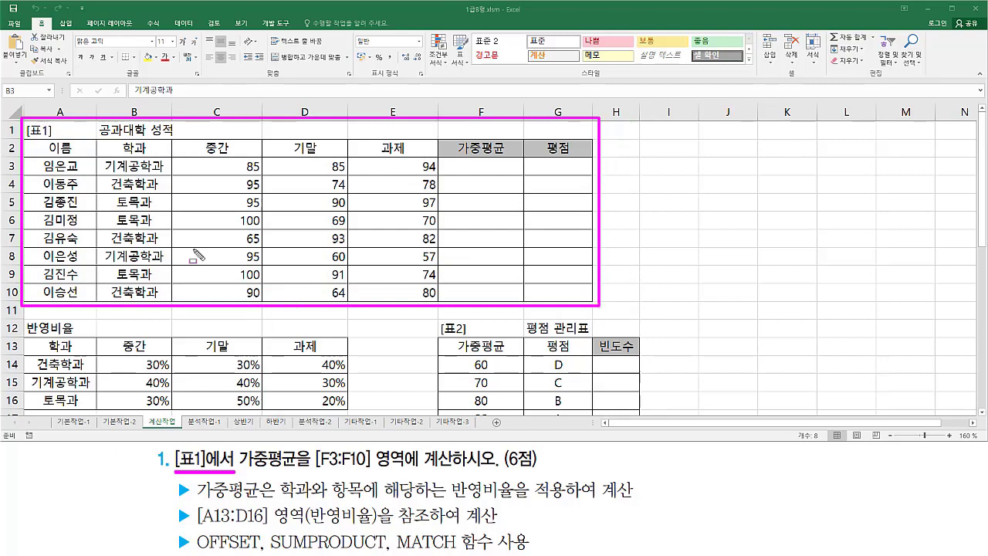
left_click_drag(245, 468, 377, 467)
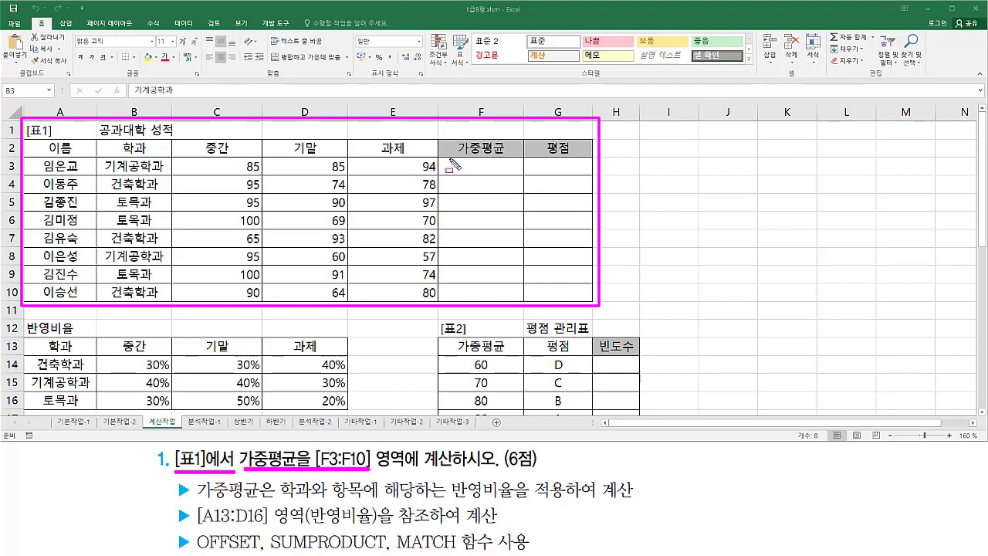
left_click_drag(451, 159, 515, 298)
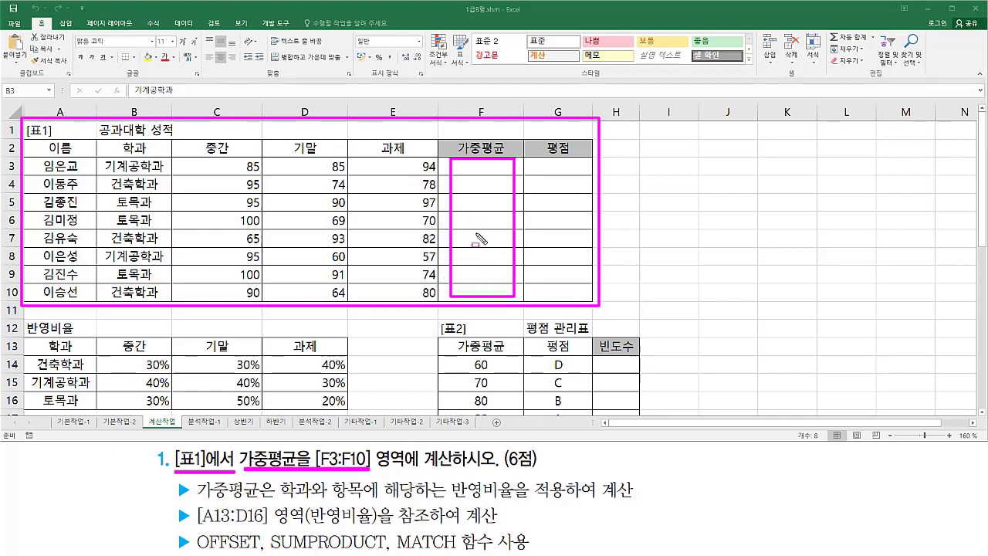
key("Escape")
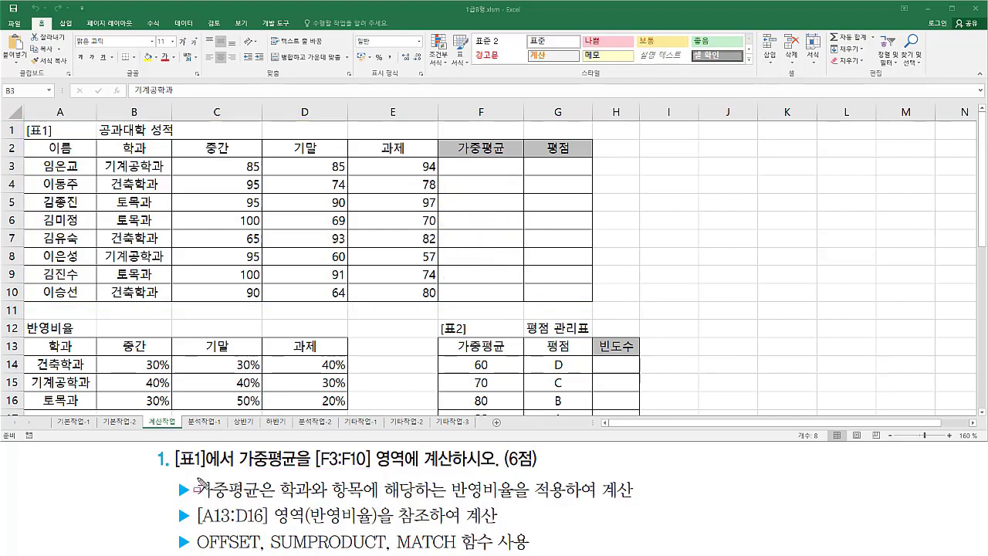
mouse_move(196, 477)
left_mouse_down()
mouse_move(227, 497)
mouse_move(306, 507)
mouse_move(521, 502)
left_mouse_up()
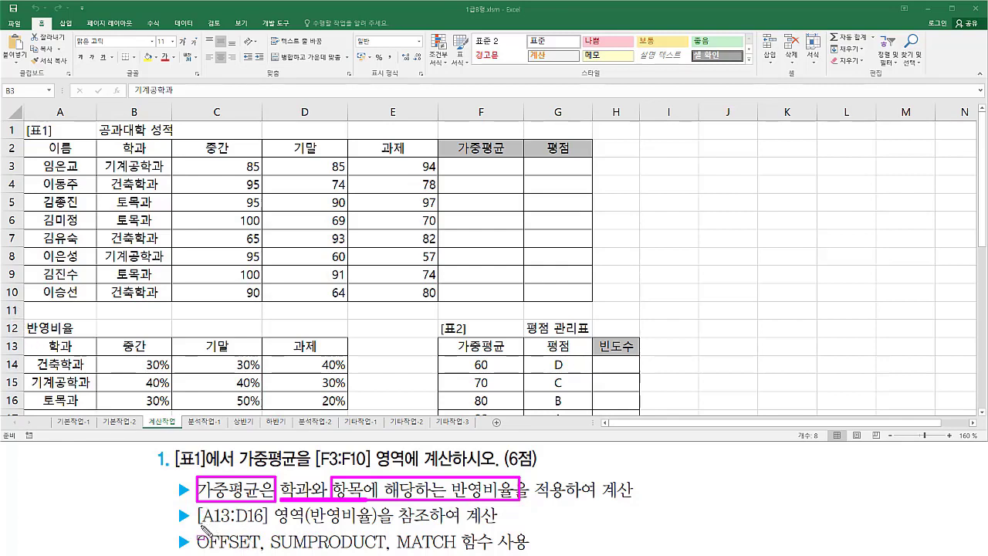
left_click_drag(200, 524, 494, 528)
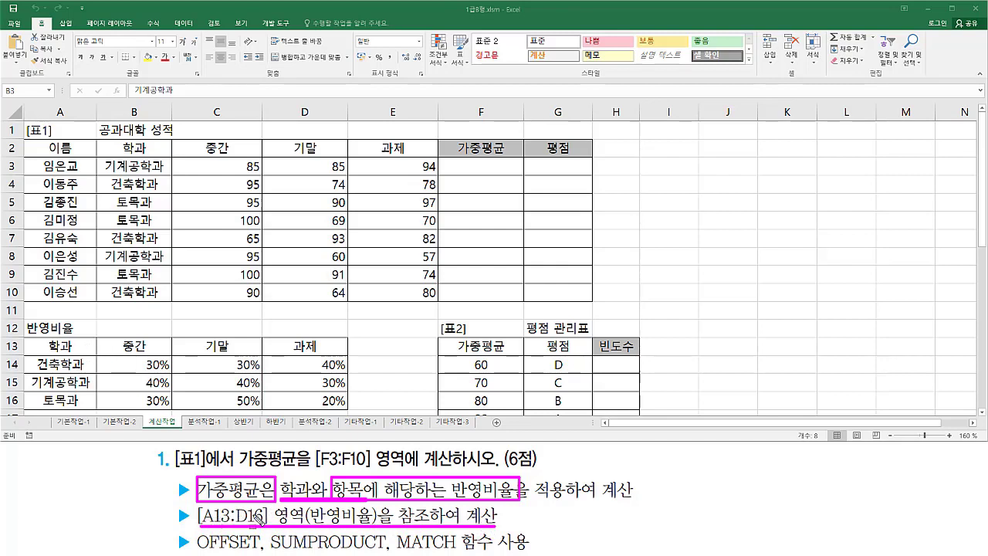
mouse_move(25, 336)
left_mouse_down()
mouse_move(164, 405)
mouse_move(351, 408)
left_mouse_up()
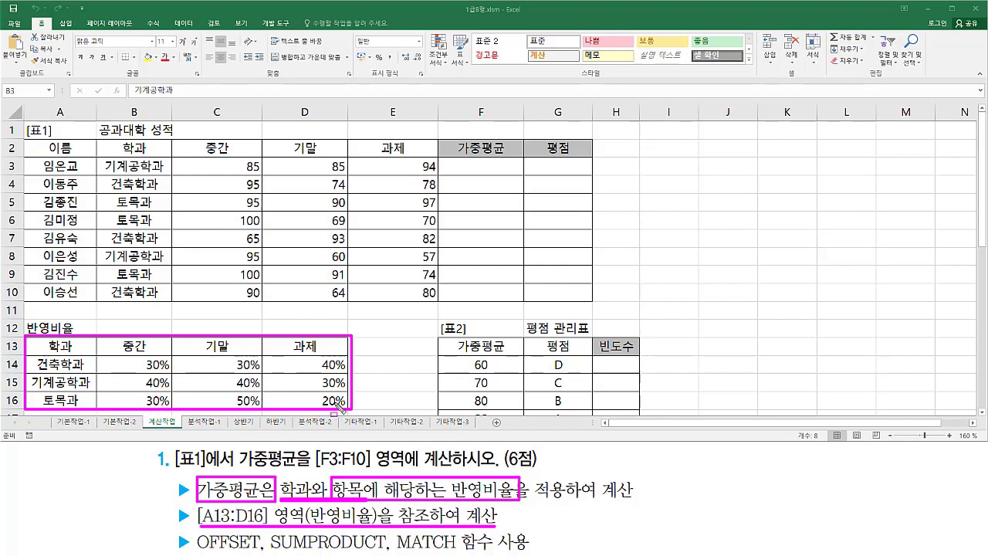
key("Escape")
mouse_move(457, 159)
left_mouse_down()
mouse_move(481, 175)
mouse_move(520, 175)
left_mouse_up()
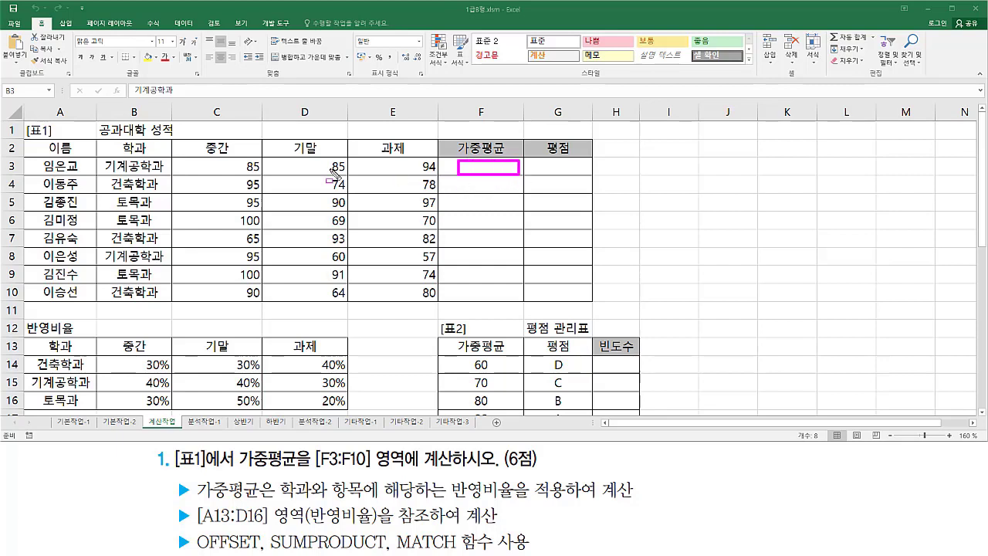
mouse_move(193, 157)
left_mouse_down()
mouse_move(211, 176)
mouse_move(439, 175)
left_mouse_up()
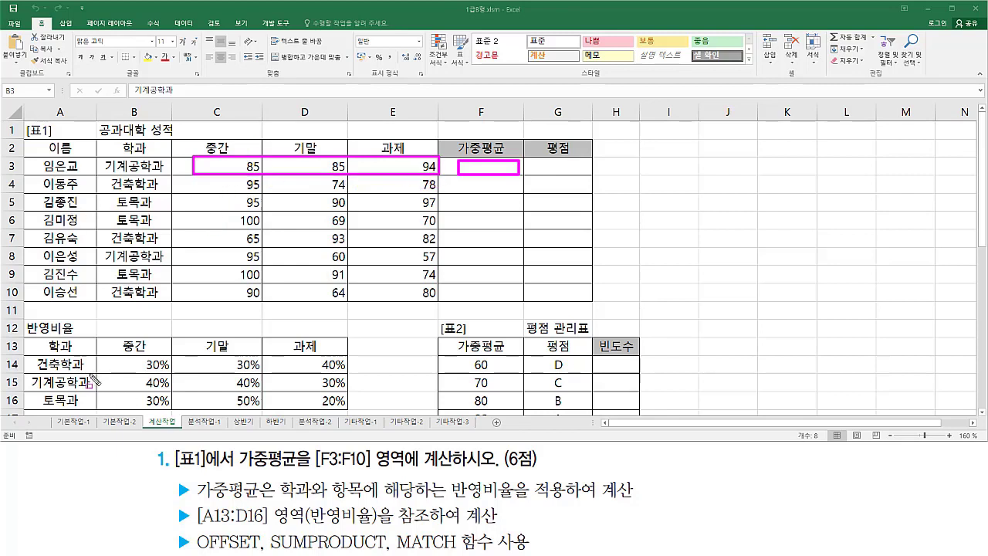
mouse_move(95, 374)
left_mouse_down()
mouse_move(158, 387)
mouse_move(351, 395)
left_mouse_up()
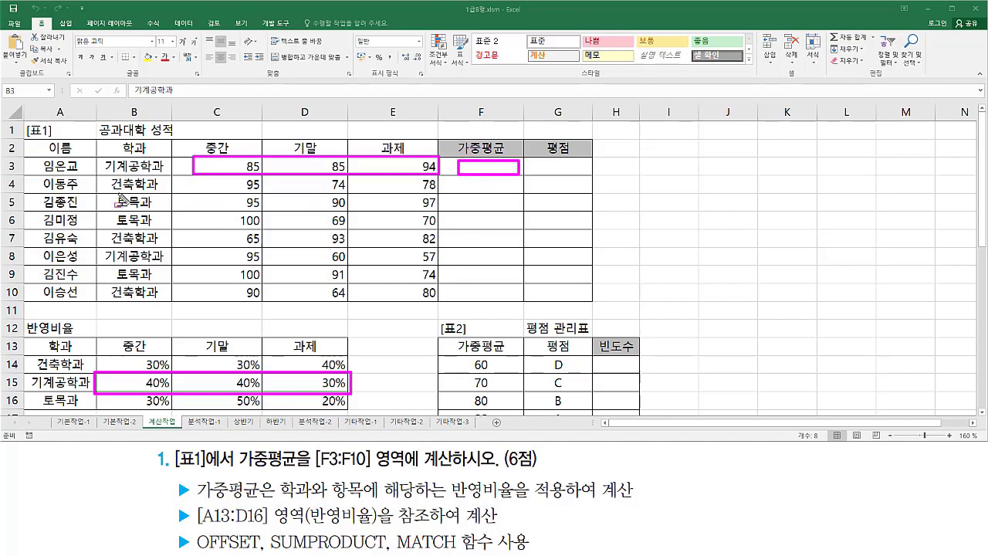
left_click_drag(111, 190, 156, 190)
mouse_move(221, 185)
left_mouse_down()
mouse_move(352, 201)
mouse_move(438, 194)
left_mouse_up()
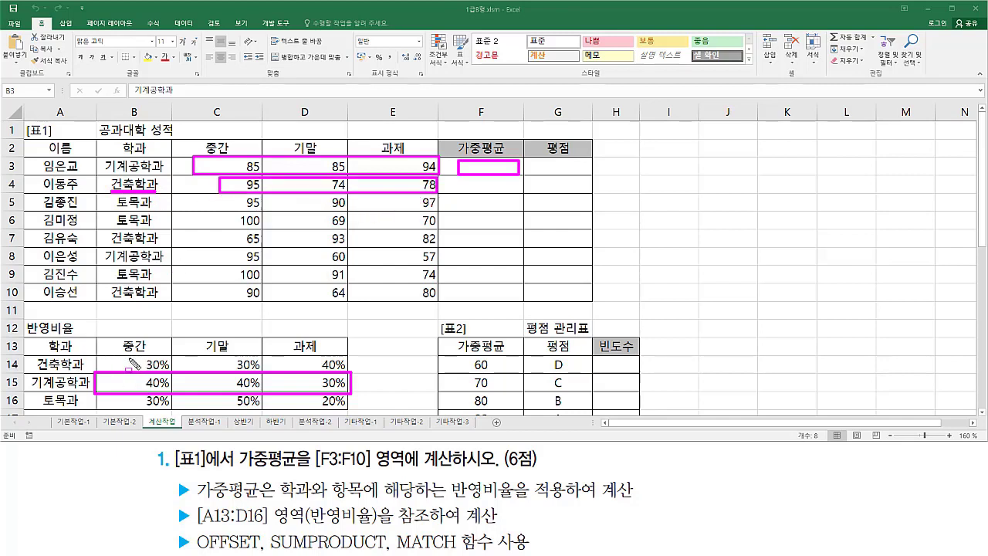
left_click_drag(112, 359, 352, 373)
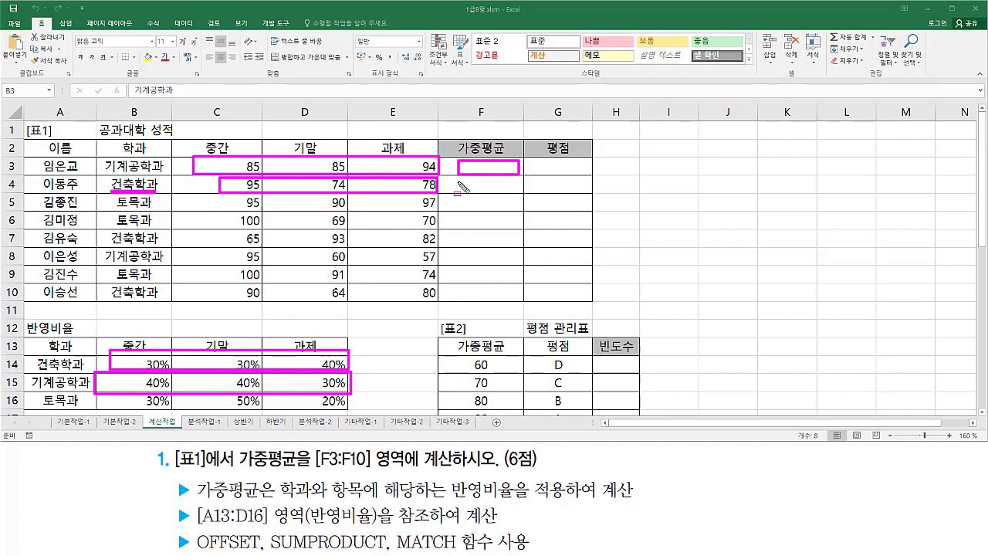
mouse_move(461, 189)
left_mouse_down()
mouse_move(507, 193)
mouse_move(511, 204)
left_mouse_up()
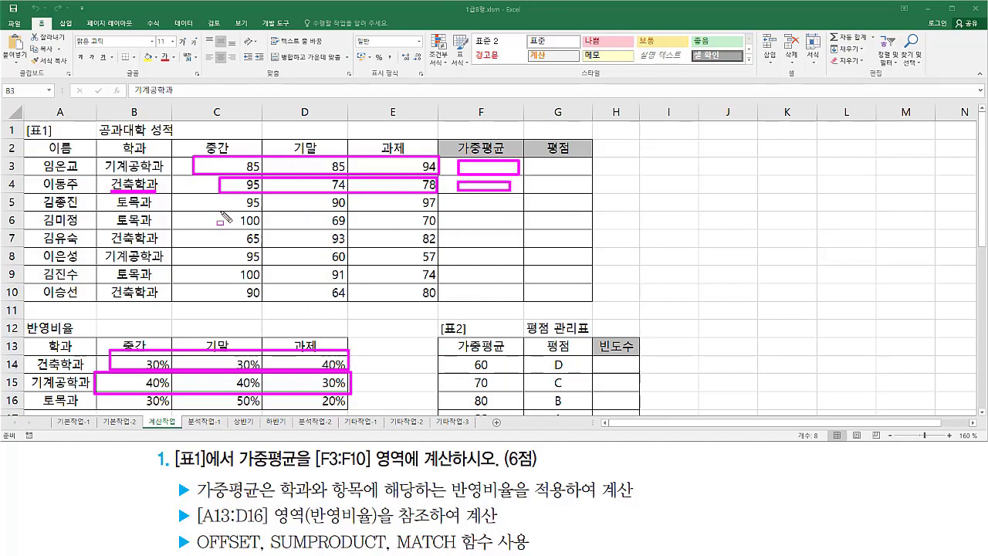
left_click_drag(112, 209, 148, 209)
mouse_move(221, 205)
left_mouse_down()
mouse_move(440, 211)
mouse_move(444, 203)
left_mouse_up()
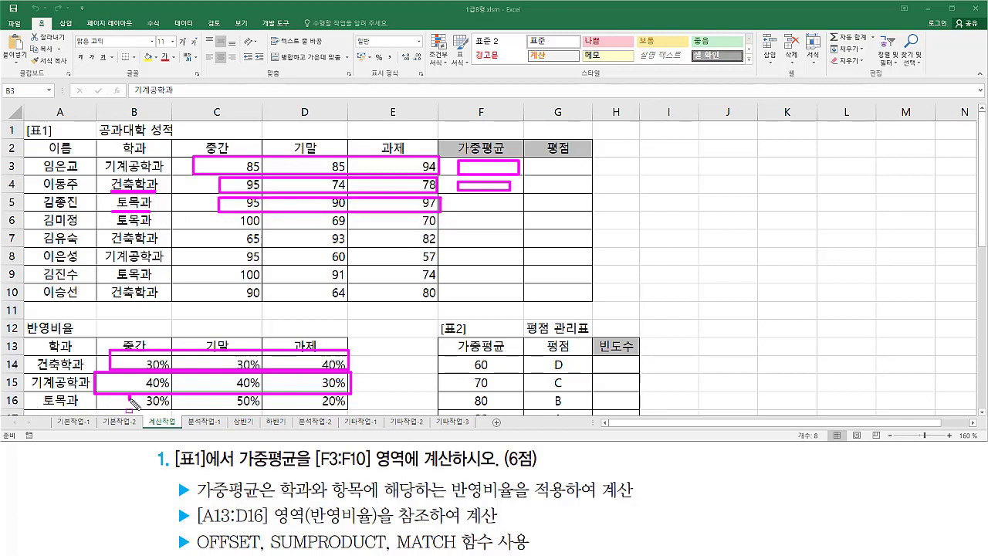
mouse_move(132, 402)
left_mouse_down()
mouse_move(278, 394)
mouse_move(356, 413)
left_mouse_up()
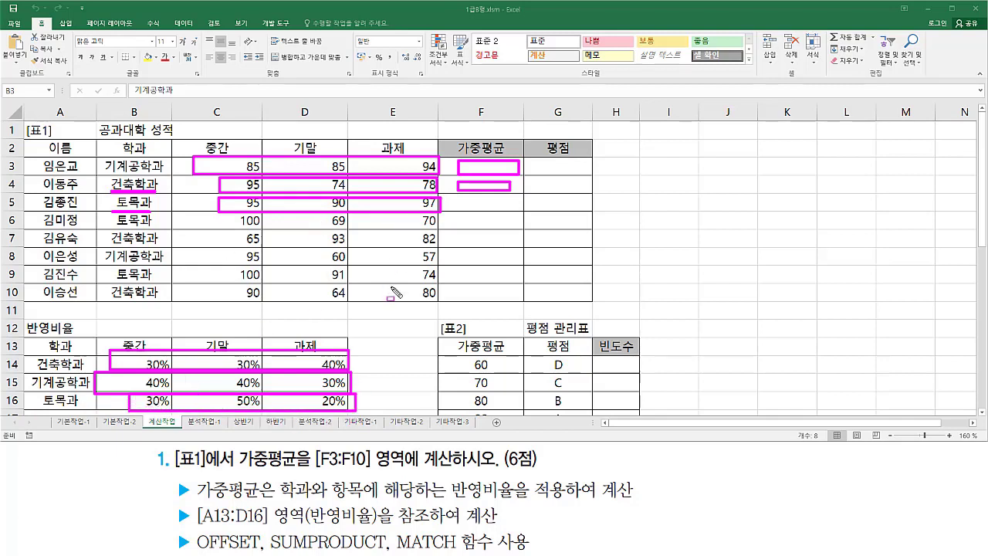
left_click_drag(453, 199, 511, 213)
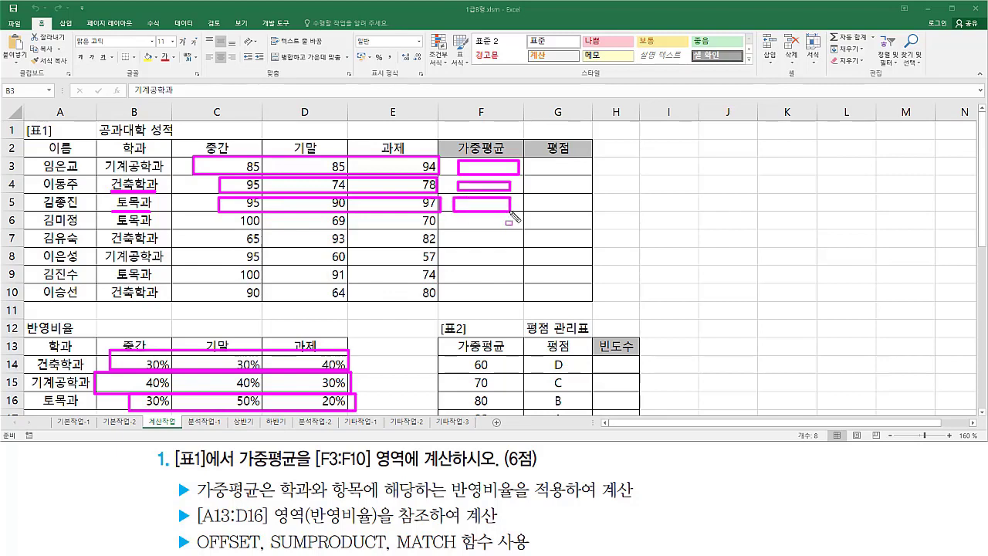
key("e")
left_click_drag(180, 158, 438, 176)
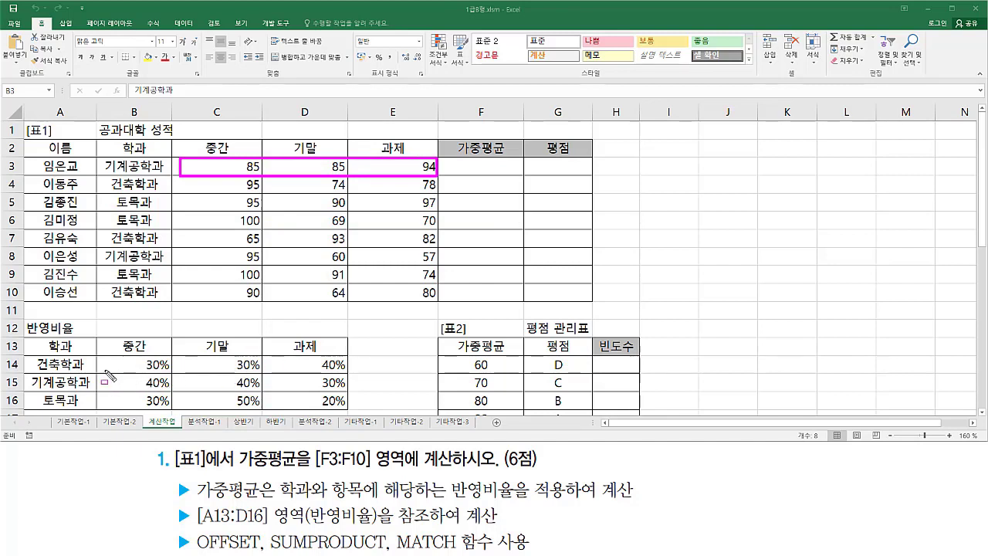
left_click_drag(104, 371, 349, 393)
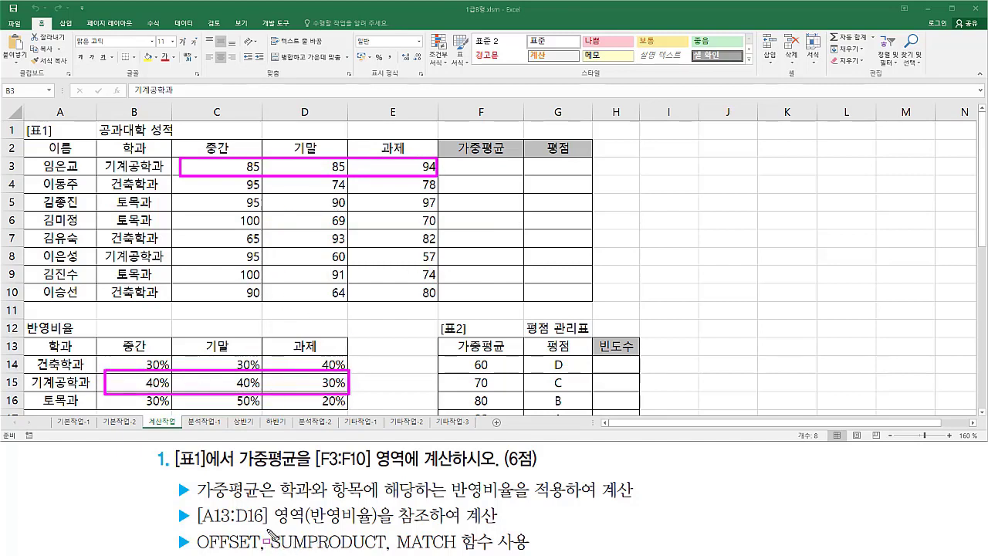
mouse_move(266, 540)
left_mouse_down()
mouse_move(385, 539)
mouse_move(389, 552)
left_mouse_up()
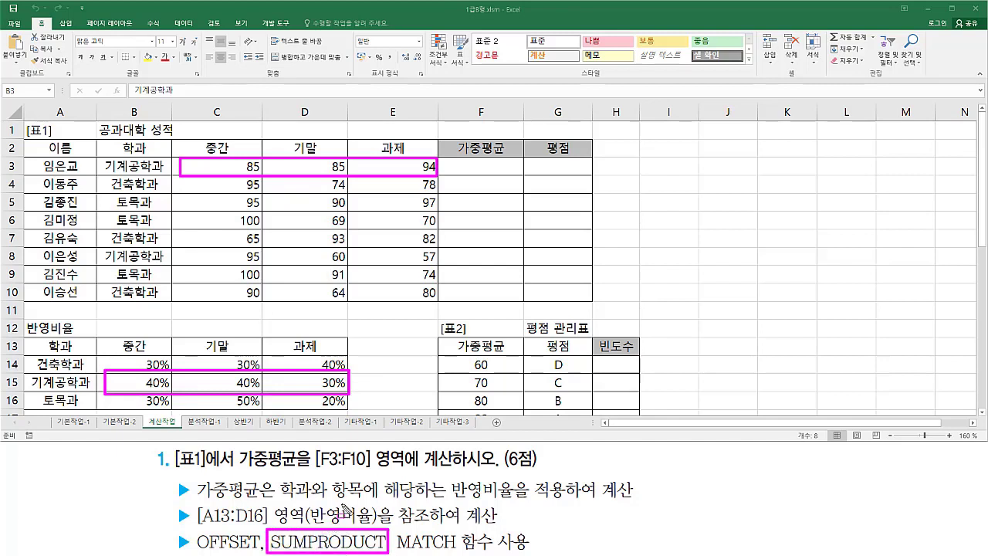
left_click_drag(197, 550, 263, 550)
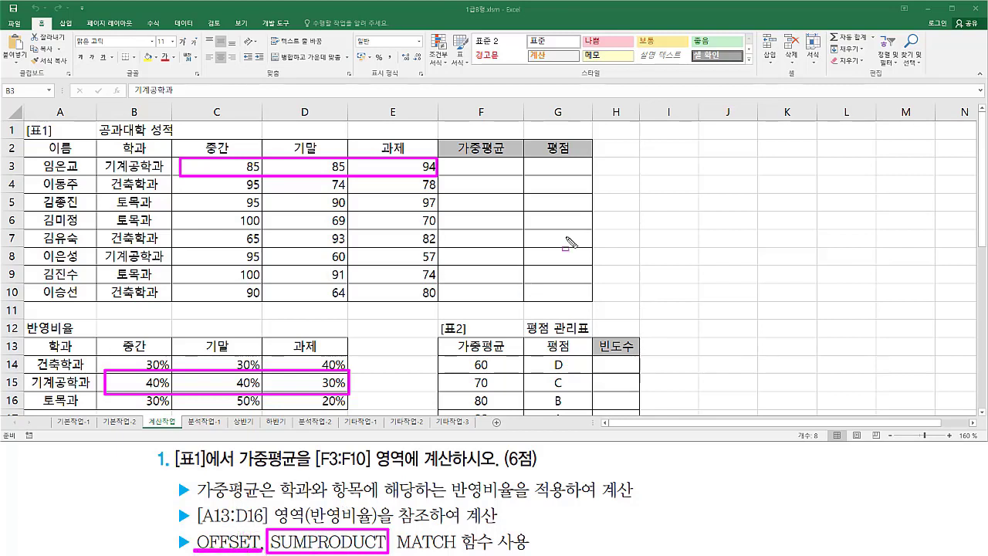
key("Escape")
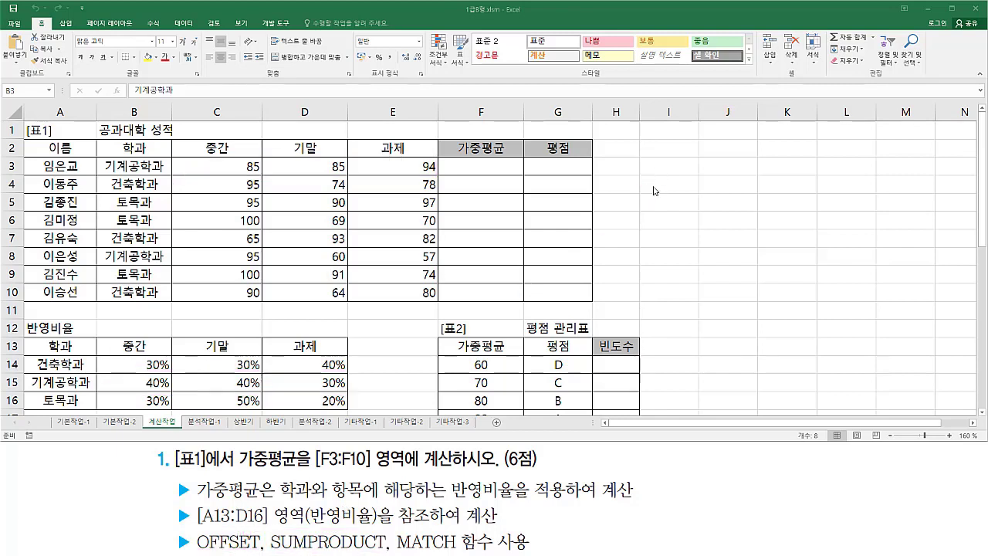
Step: Enter the syntax note "offset( 범위 , 행 , 열, 높이, 너비 )" as text in cell I5
left_click(652, 206)
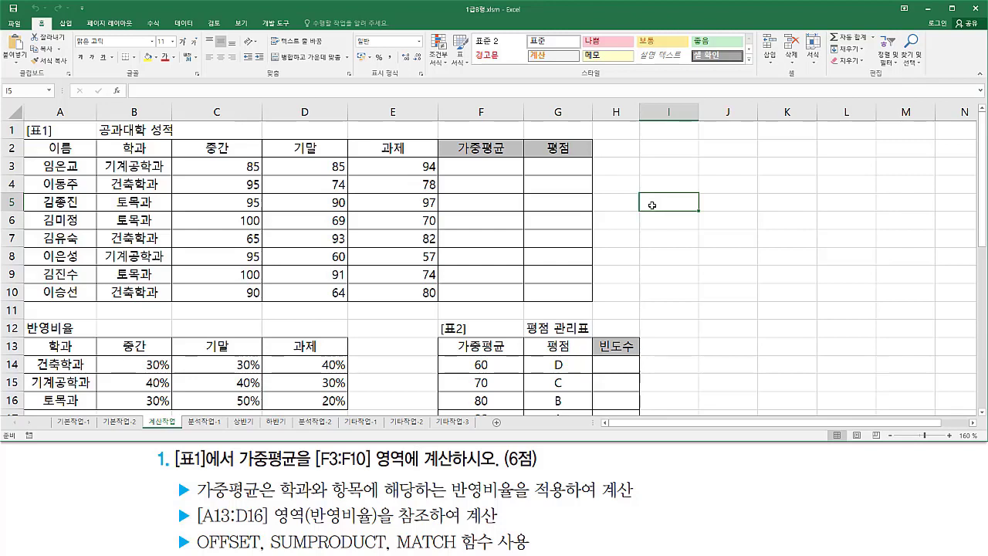
type("offse")
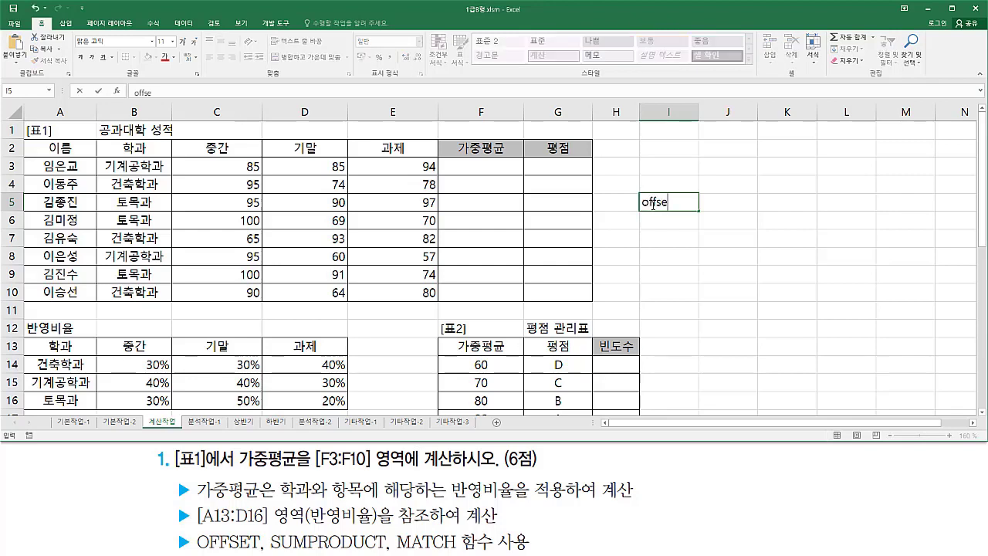
type("t( 범위 , 행 , ")
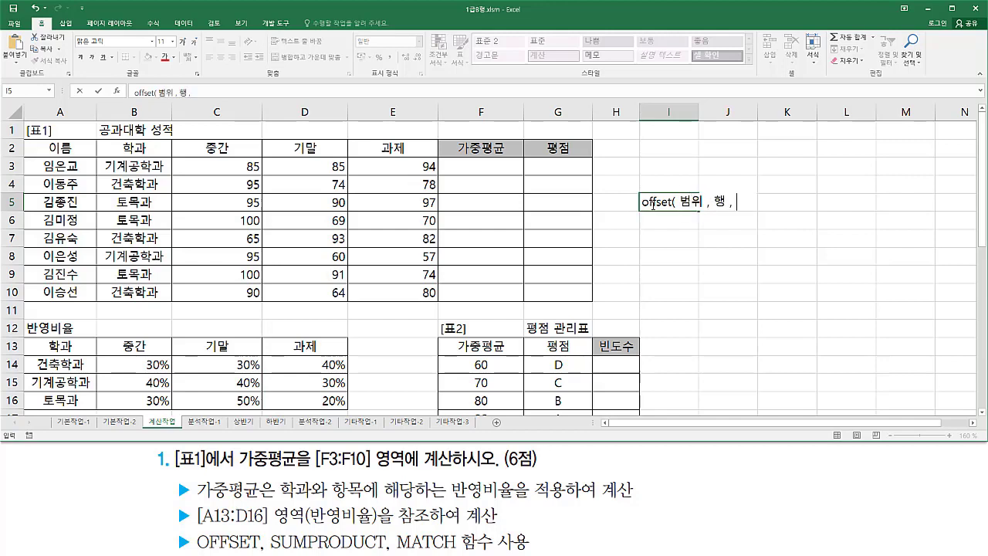
type("열, 높ㅇ")
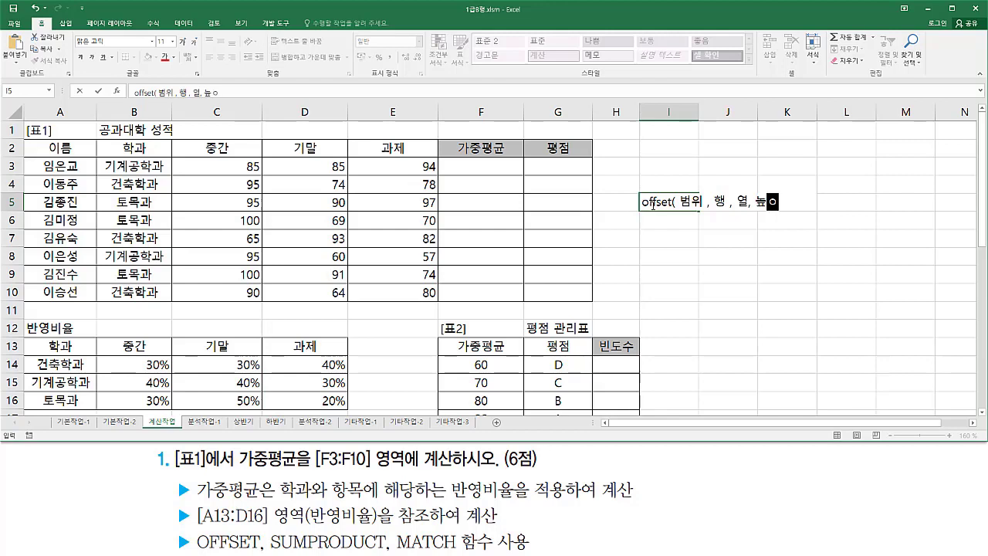
type(", 너")
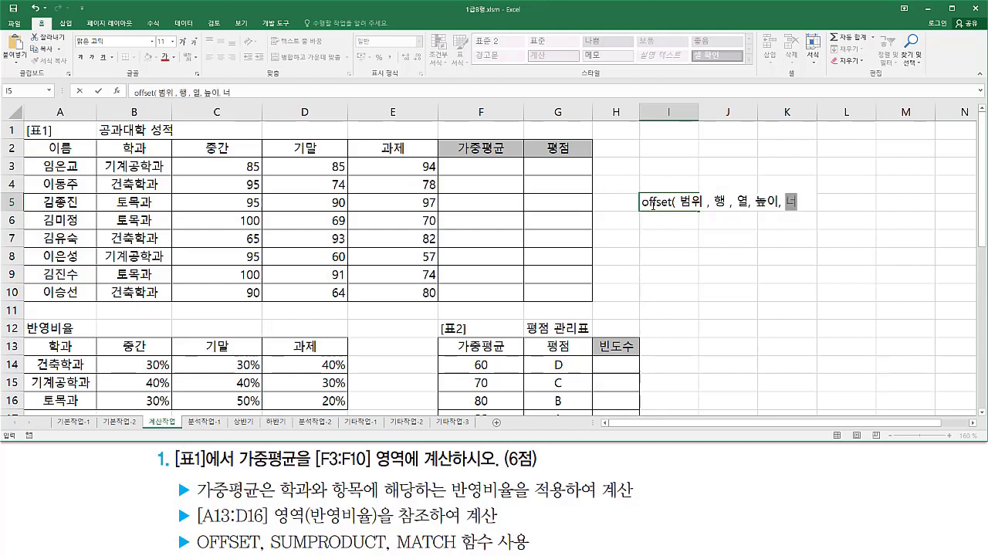
type("비 )")
key("Return")
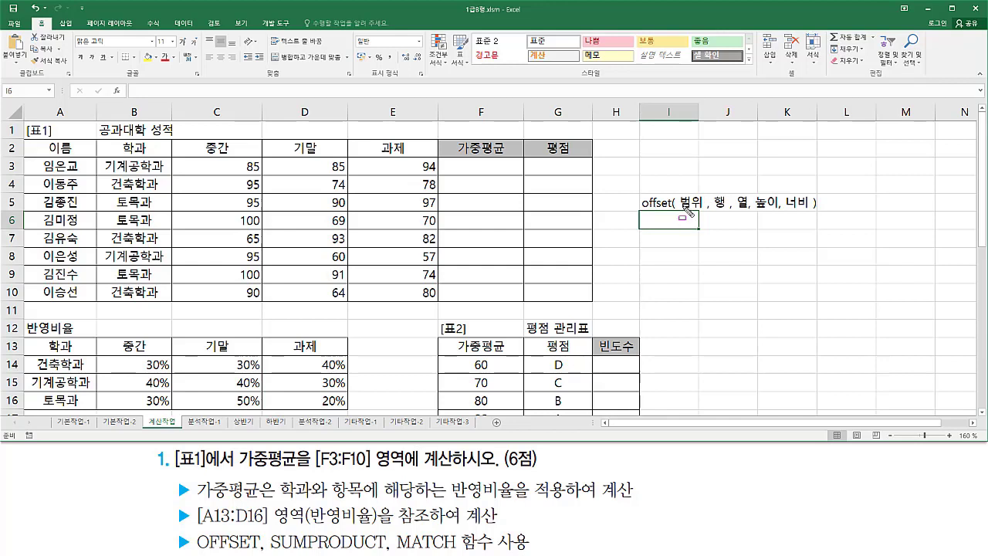
mouse_move(681, 207)
left_mouse_down()
mouse_move(747, 215)
mouse_move(750, 189)
mouse_move(750, 219)
mouse_move(812, 209)
left_mouse_up()
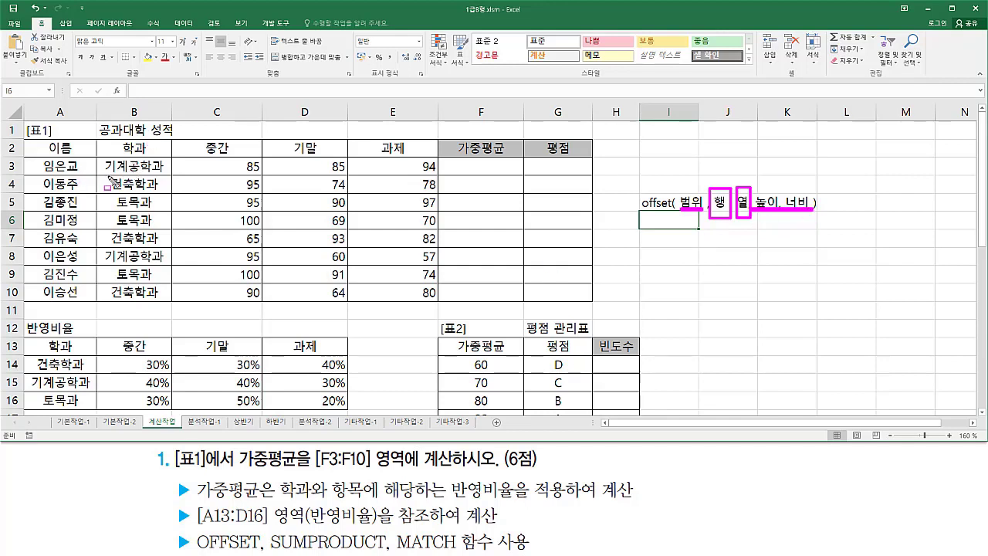
mouse_move(114, 177)
left_mouse_down()
mouse_move(111, 190)
mouse_move(112, 175)
left_mouse_up()
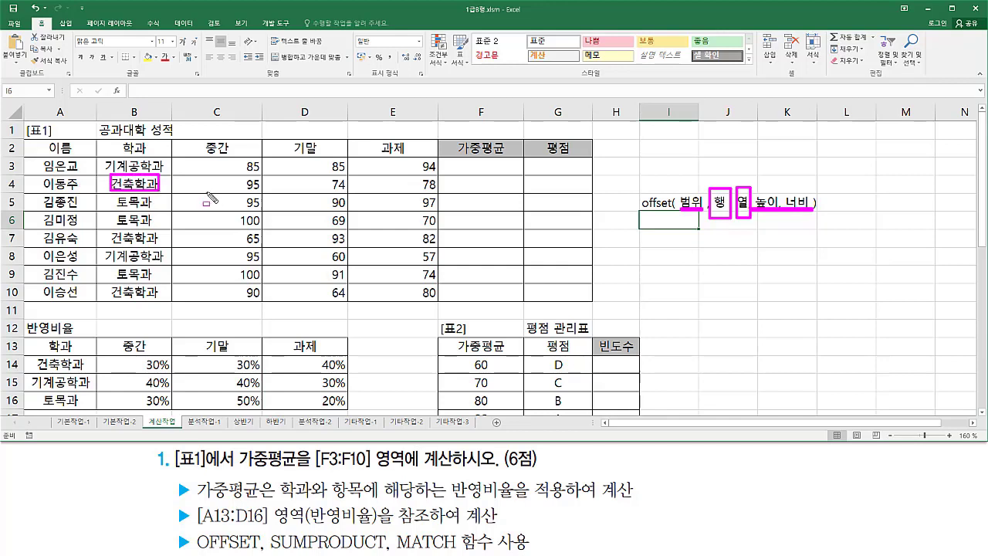
mouse_move(206, 191)
left_mouse_down()
mouse_move(421, 191)
mouse_move(448, 202)
mouse_move(437, 173)
left_mouse_up()
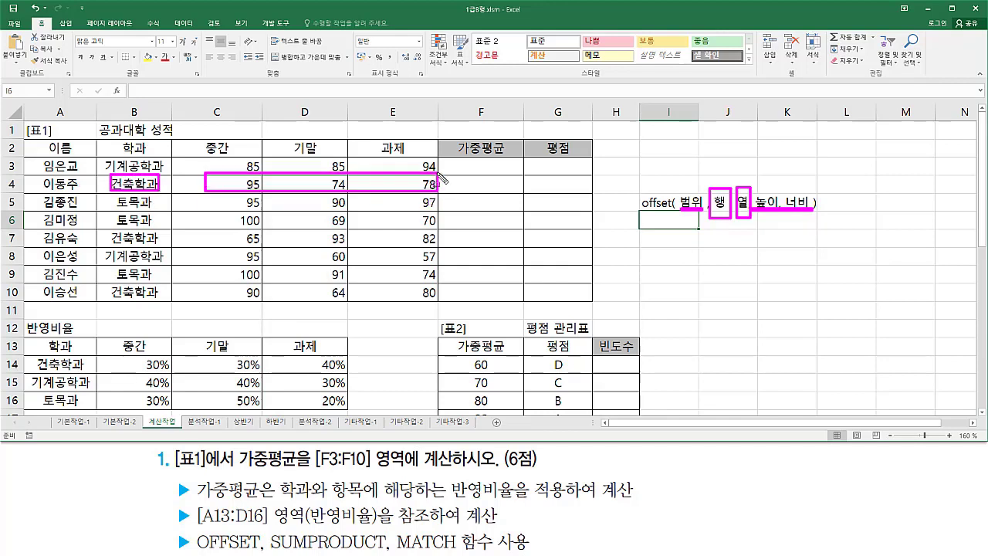
left_click_drag(103, 356, 344, 371)
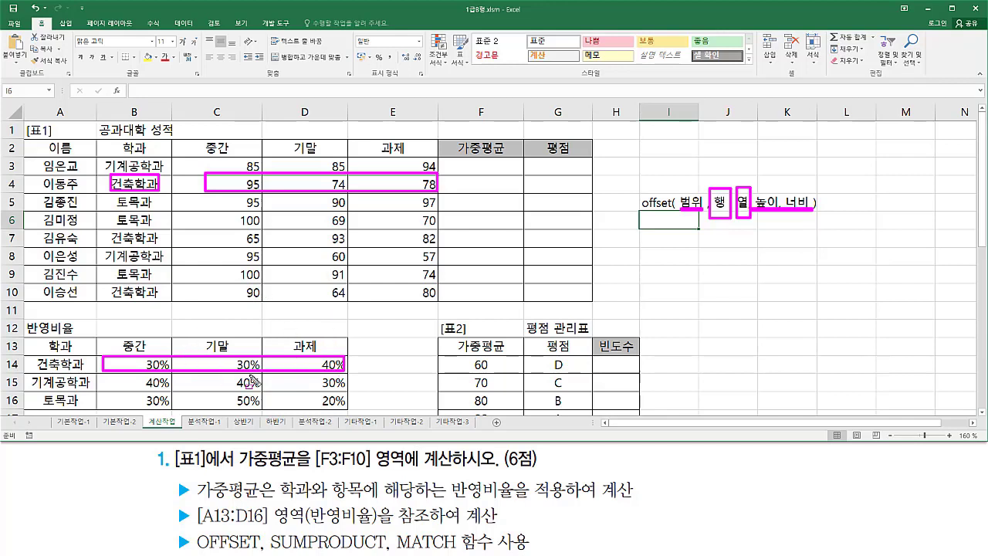
mouse_move(218, 174)
left_mouse_down()
mouse_move(218, 185)
mouse_move(441, 197)
left_mouse_up()
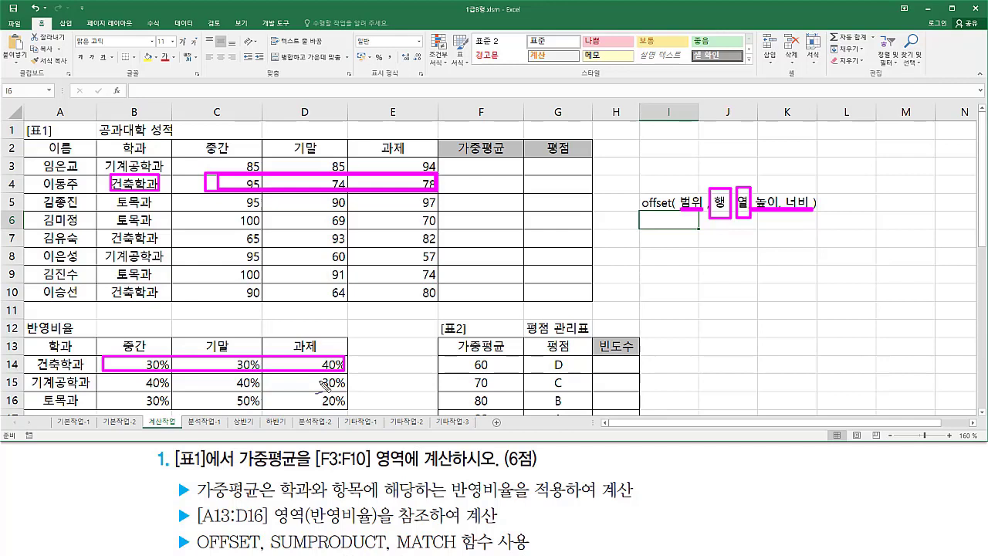
key("Escape")
Step: Copy the OFFSET syntax note from cell I5 into cell I7
left_click(668, 202)
key("ctrl+c")
left_click(668, 238)
key("ctrl+v")
key("Escape")
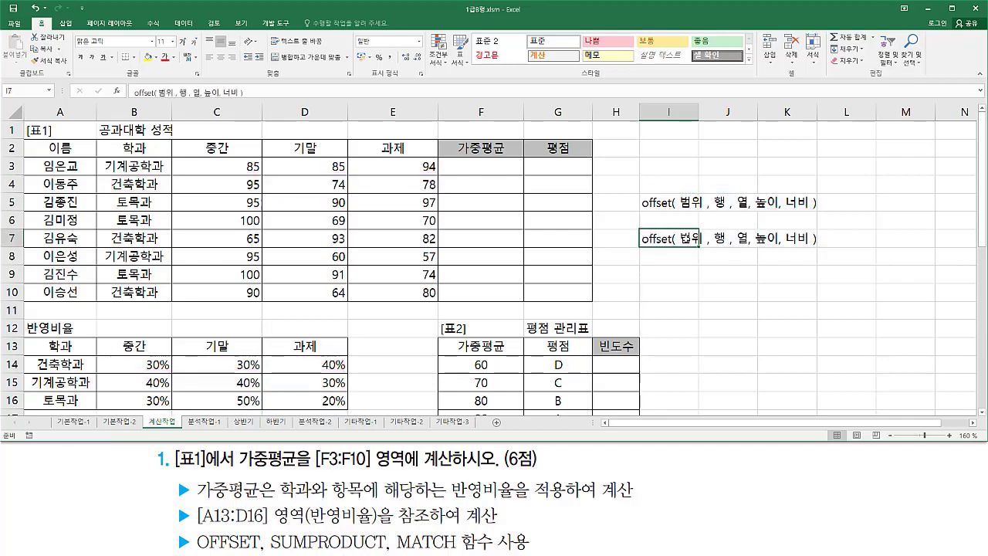
Step: In the OFFSET note in I7, replace the range, row and column placeholders with a13, 1 and 1
double_click(684, 238)
left_click_drag(680, 238, 702, 238)
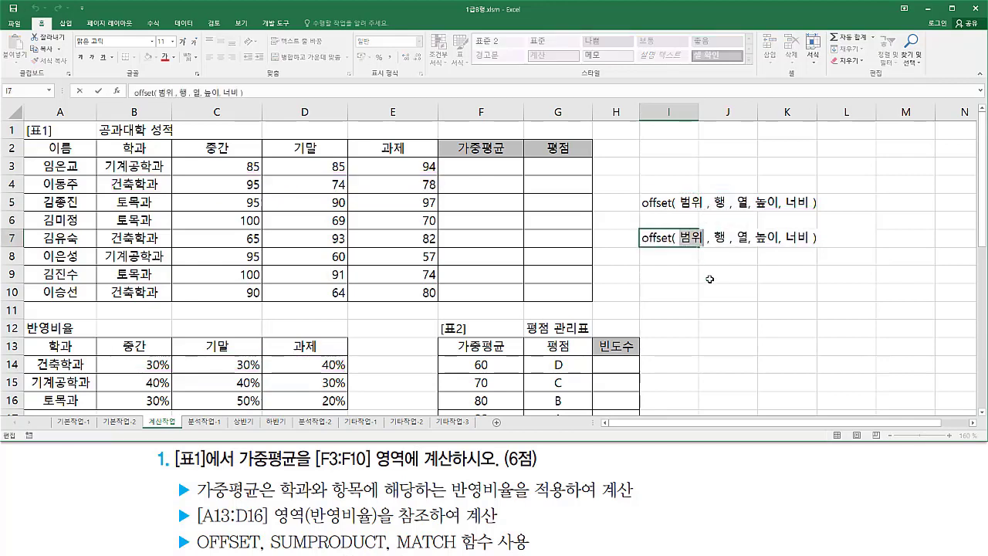
type("a13")
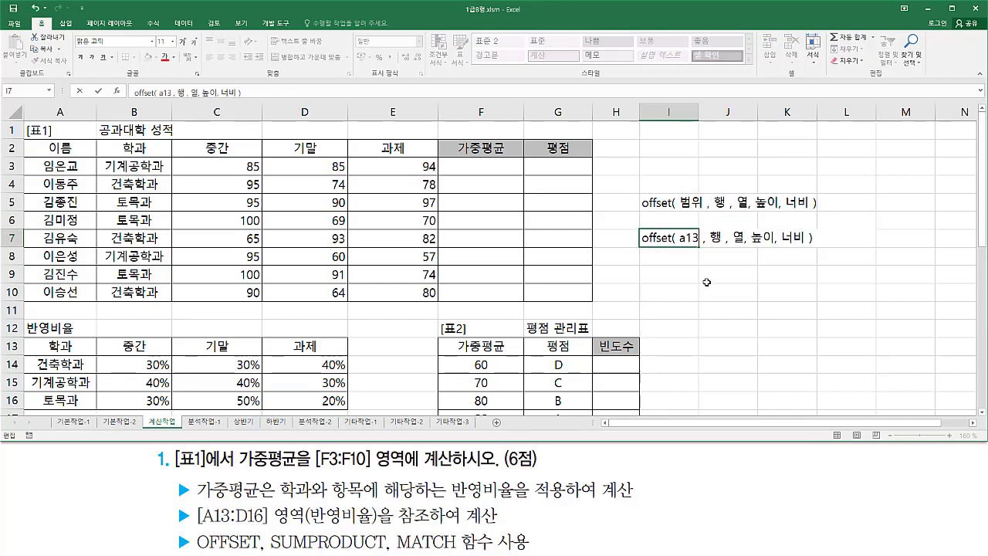
key("Delete")
key("Delete")
type("1")
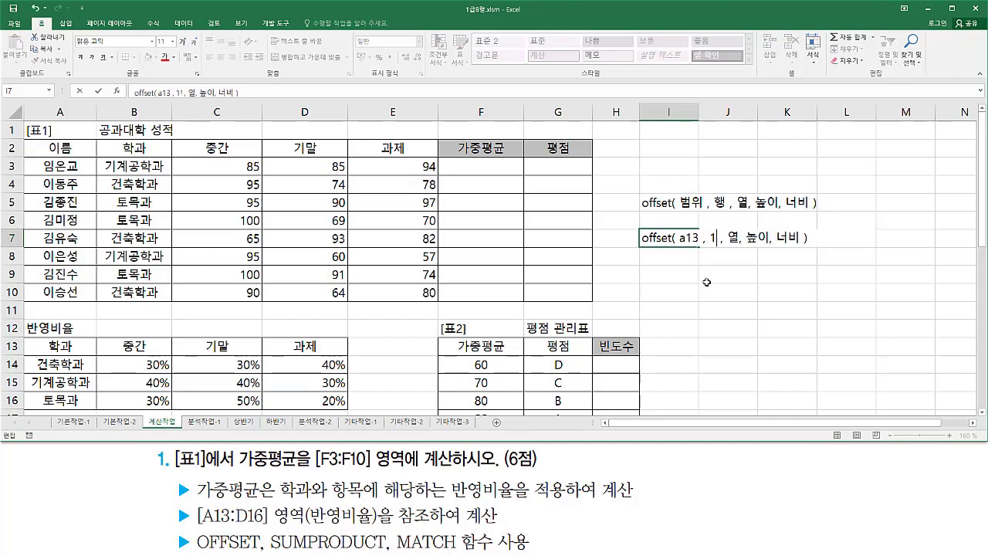
key("Delete")
type("1")
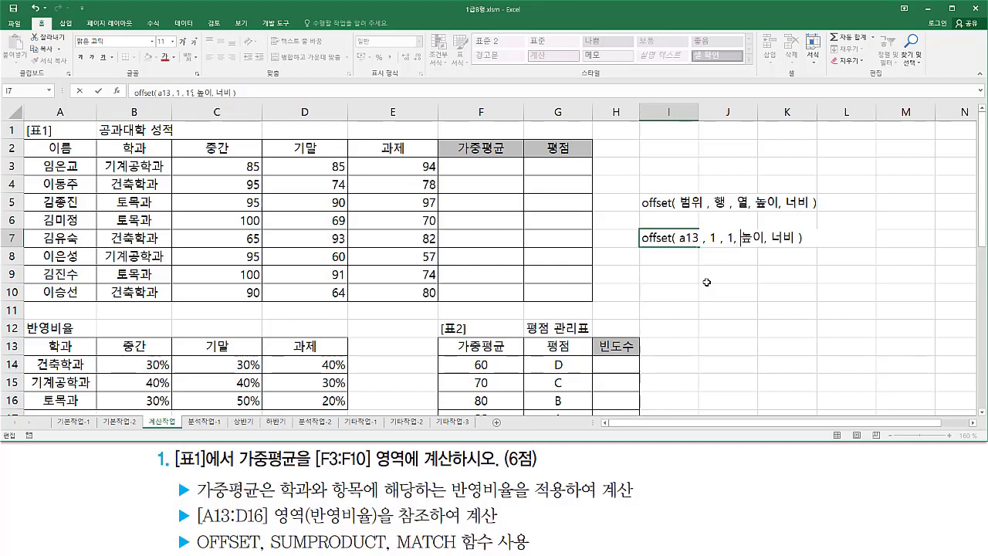
Step: Replace the height and width placeholders in the I7 note with 1 and 3, and commit the cell
key("Delete")
key("Delete")
type("1")
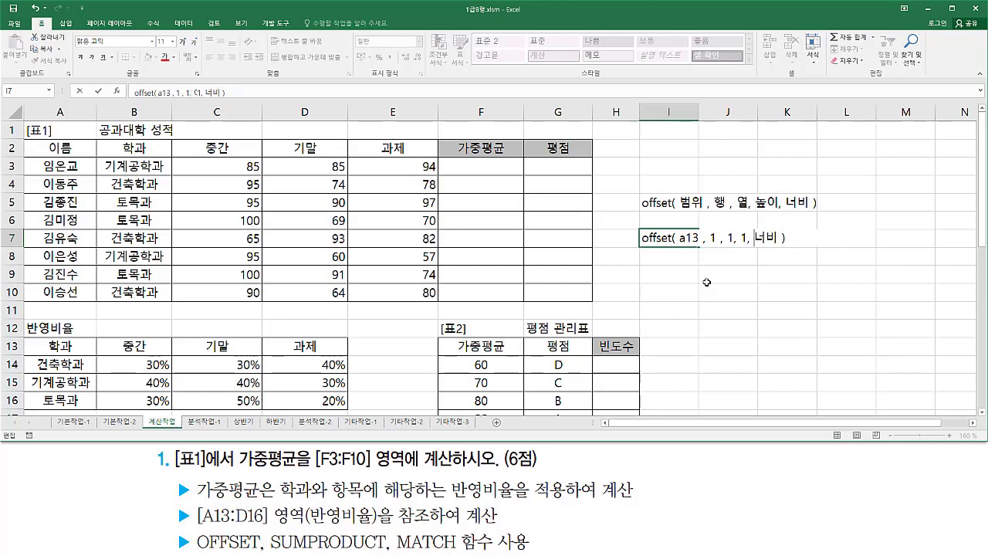
key("Delete")
type("3")
key("Return")
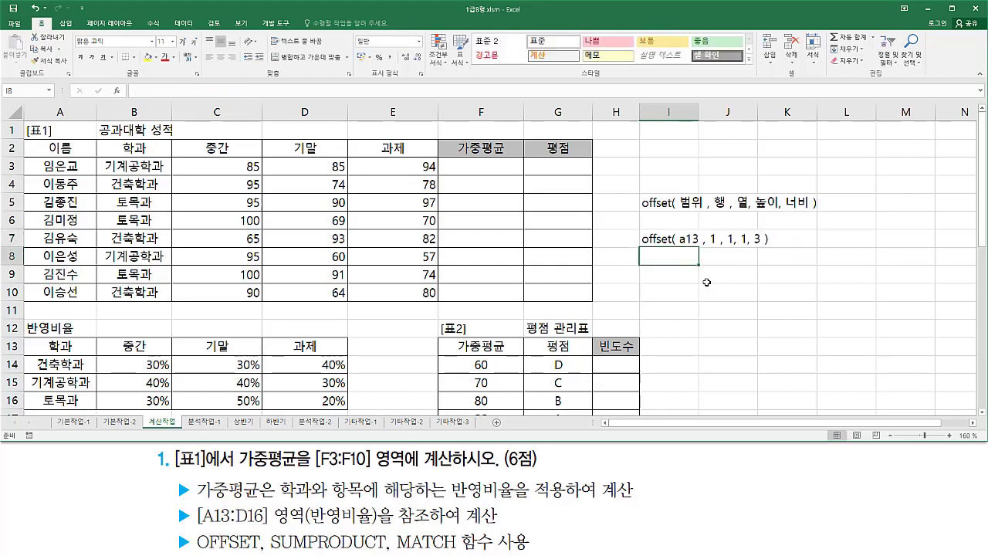
key("Down")
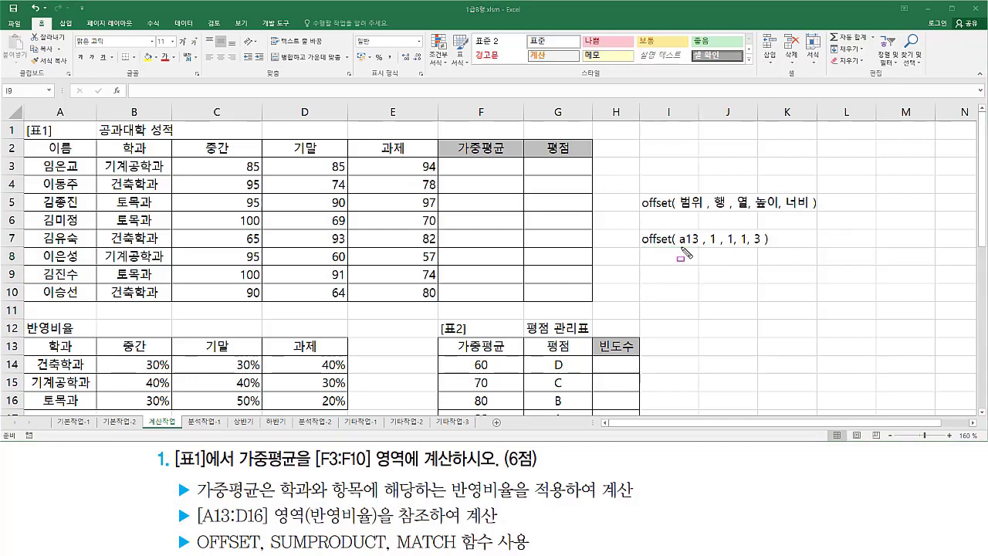
left_click_drag(679, 247, 698, 247)
mouse_move(31, 353)
left_mouse_down()
mouse_move(73, 340)
mouse_move(91, 353)
left_mouse_up()
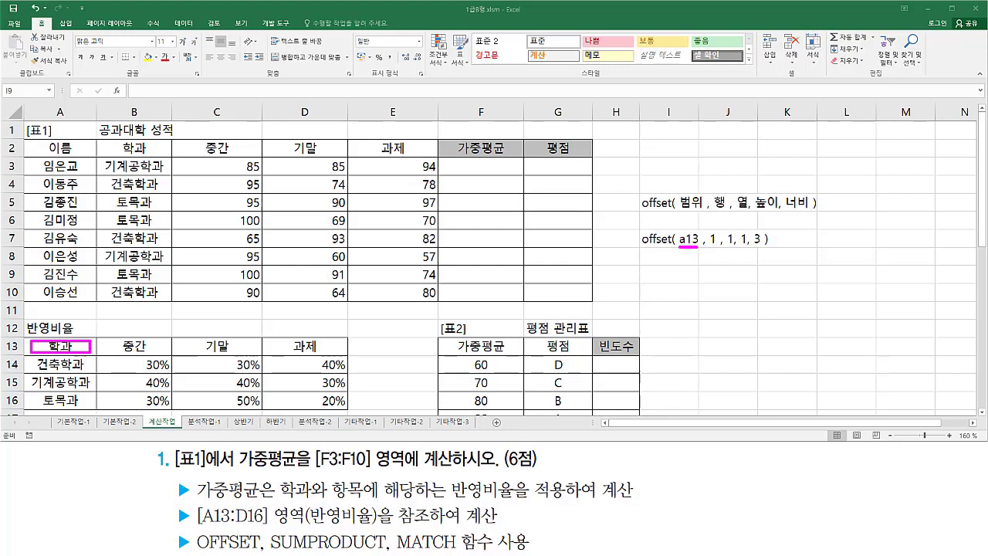
mouse_move(709, 230)
left_mouse_down()
mouse_move(707, 249)
mouse_move(739, 254)
left_mouse_up()
left_click_drag(34, 353, 33, 374)
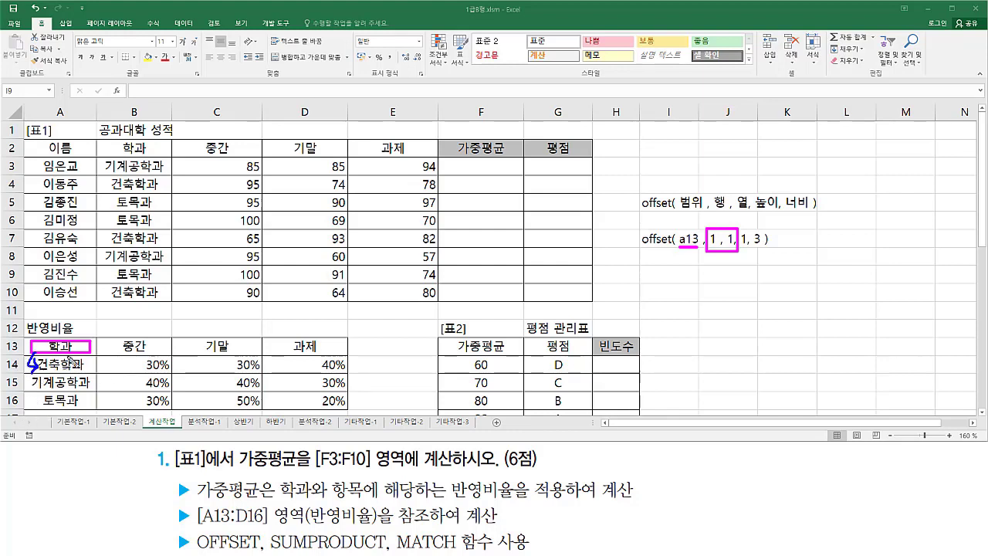
left_click_drag(91, 369, 126, 362)
mouse_move(739, 223)
left_mouse_down()
mouse_move(763, 278)
mouse_move(761, 259)
left_mouse_up()
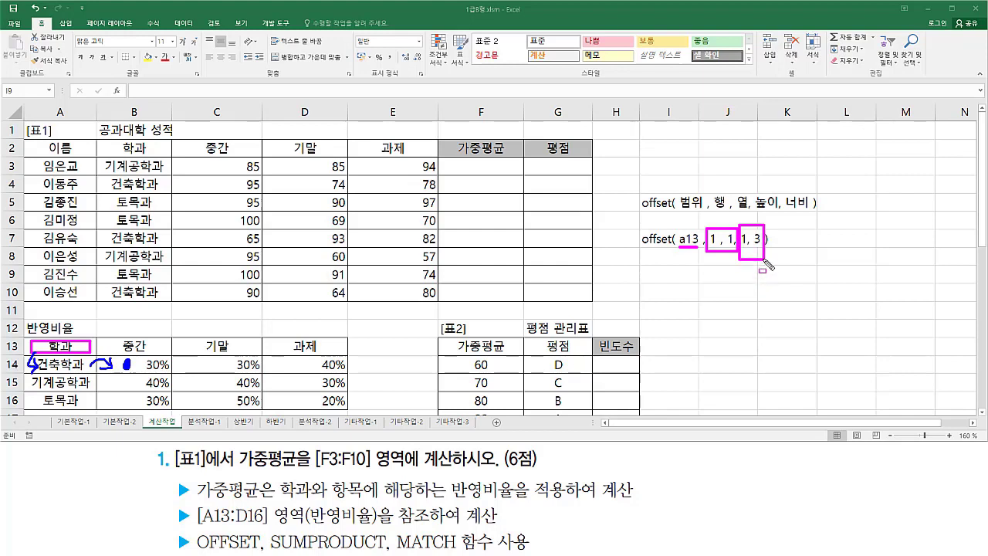
left_click_drag(118, 351, 353, 378)
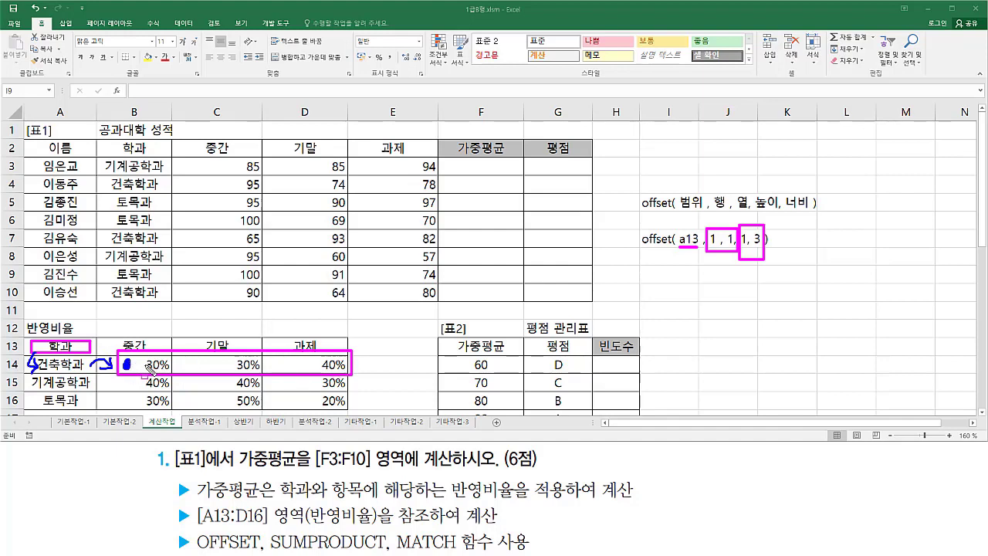
key("e")
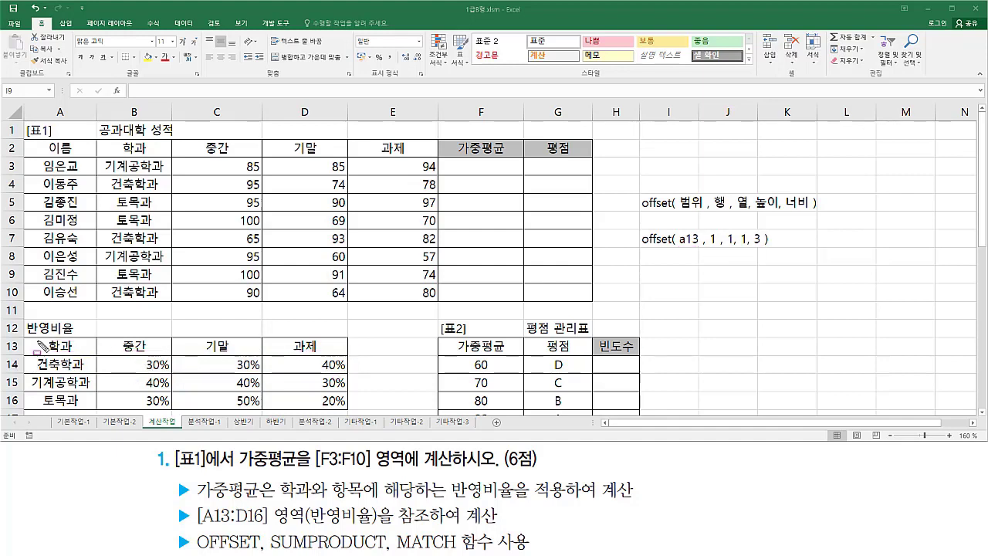
left_click_drag(34, 337, 82, 355)
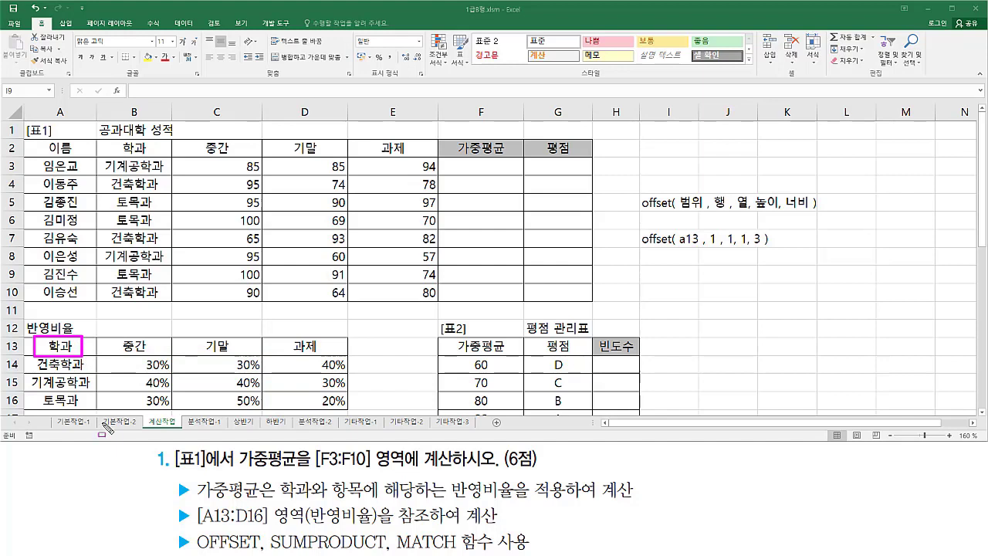
left_click_drag(123, 355, 348, 371)
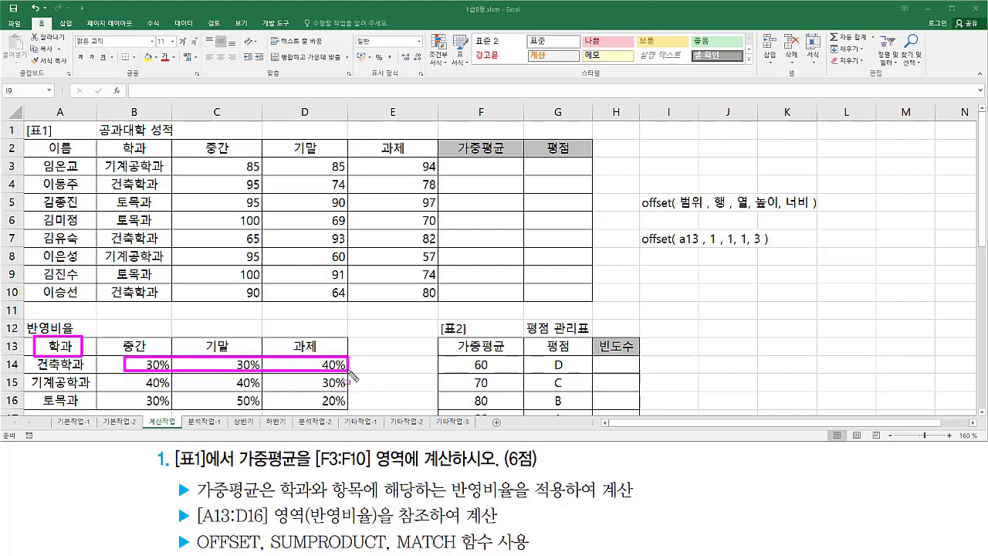
mouse_move(122, 375)
left_mouse_down()
mouse_move(175, 387)
mouse_move(356, 388)
left_mouse_up()
left_click_drag(123, 394, 355, 409)
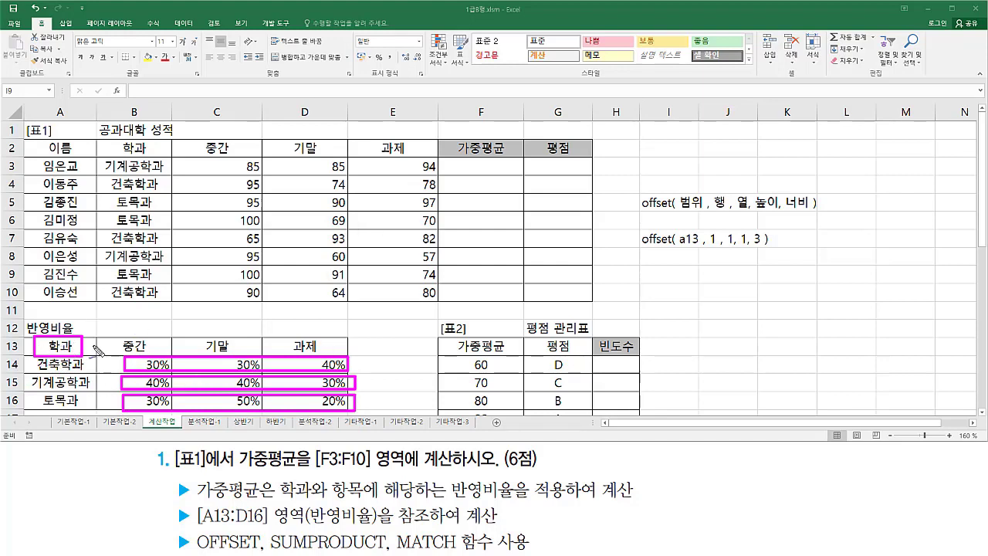
mouse_move(78, 355)
left_mouse_down()
mouse_move(47, 349)
mouse_move(115, 358)
left_mouse_up()
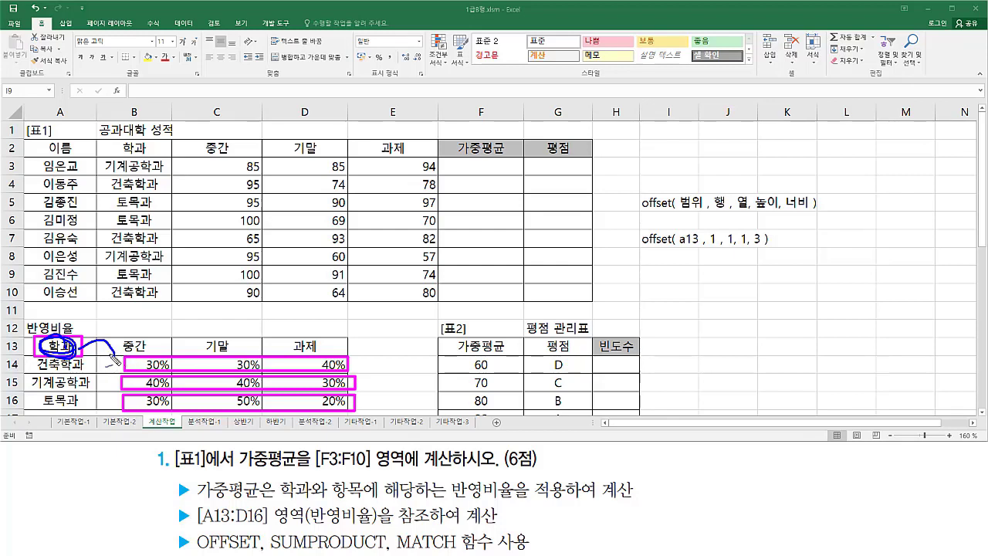
left_click_drag(114, 357, 121, 350)
left_click_drag(728, 256, 736, 255)
left_click_drag(738, 209, 748, 210)
left_click_drag(742, 246, 765, 245)
mouse_move(149, 361)
left_mouse_down()
mouse_move(137, 369)
mouse_move(326, 370)
left_mouse_up()
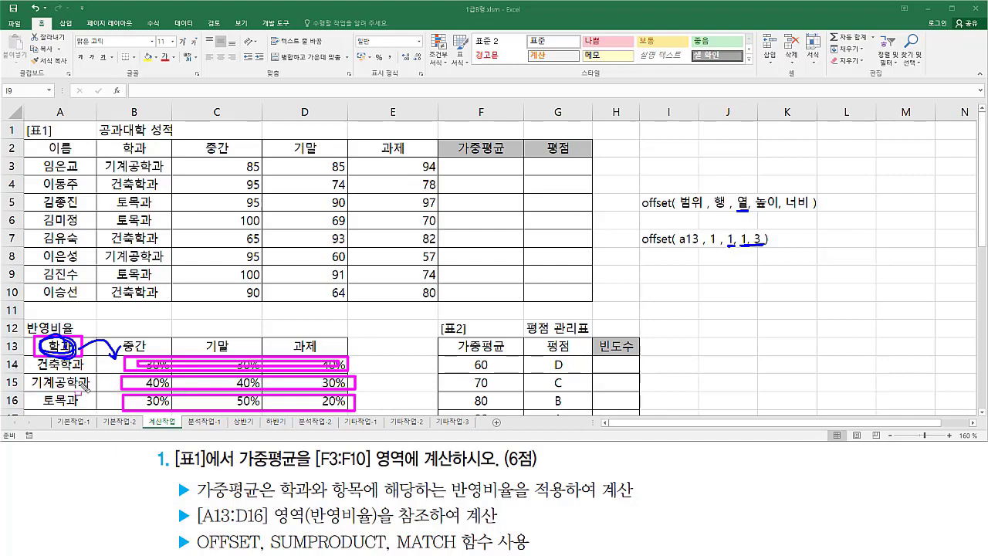
left_click_drag(137, 383, 351, 391)
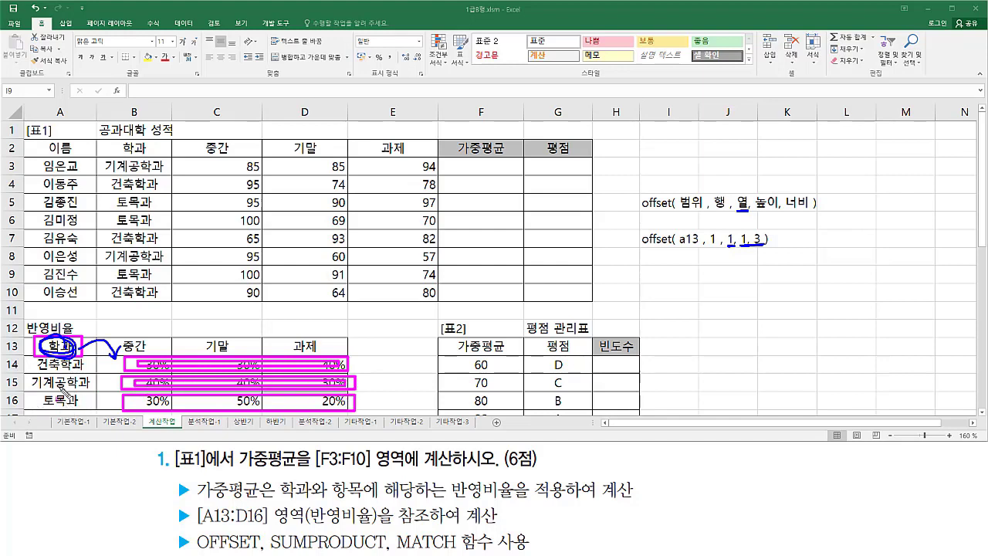
left_click_drag(138, 401, 349, 410)
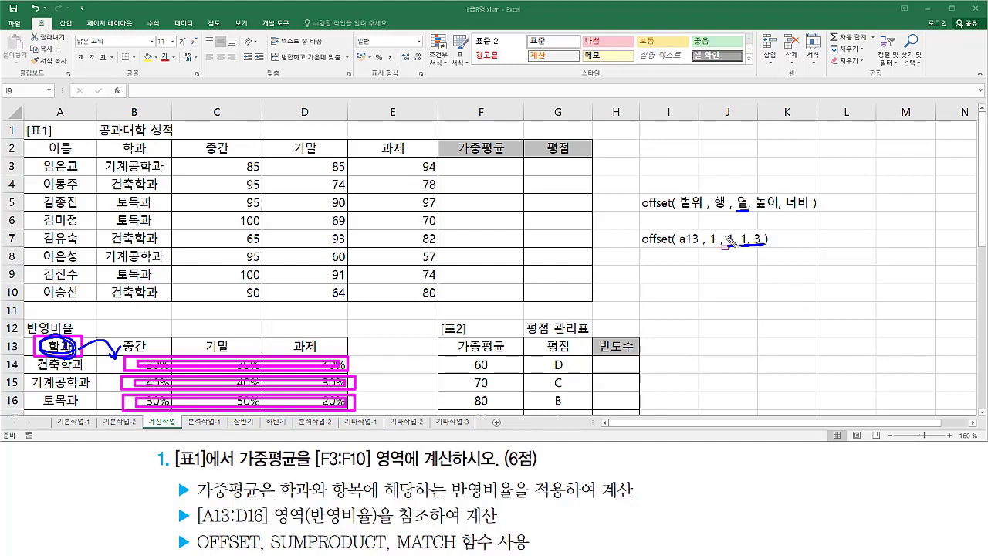
mouse_move(726, 235)
left_mouse_down()
mouse_move(766, 251)
mouse_move(735, 253)
mouse_move(757, 231)
mouse_move(739, 253)
mouse_move(767, 246)
left_mouse_up()
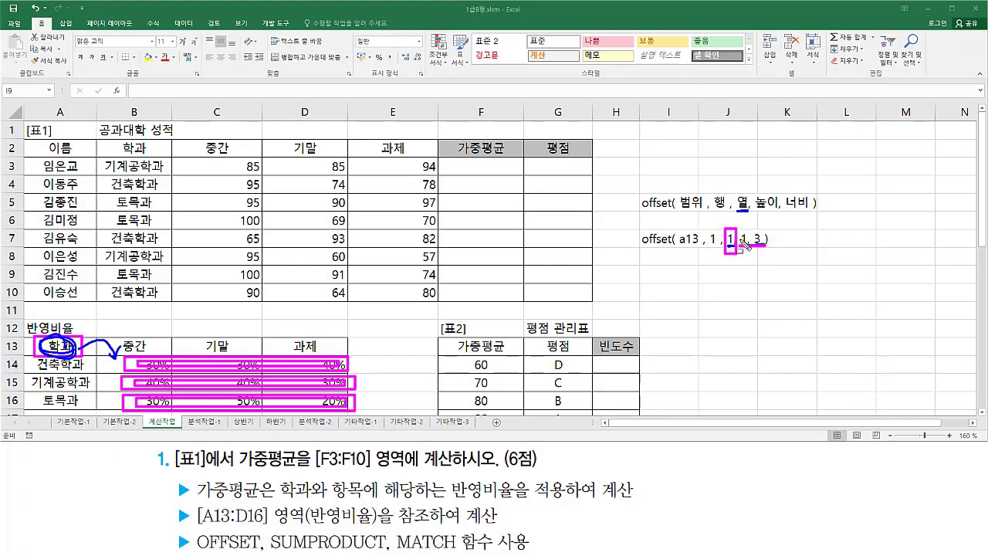
left_click_drag(739, 228, 764, 247)
left_click_drag(679, 247, 697, 247)
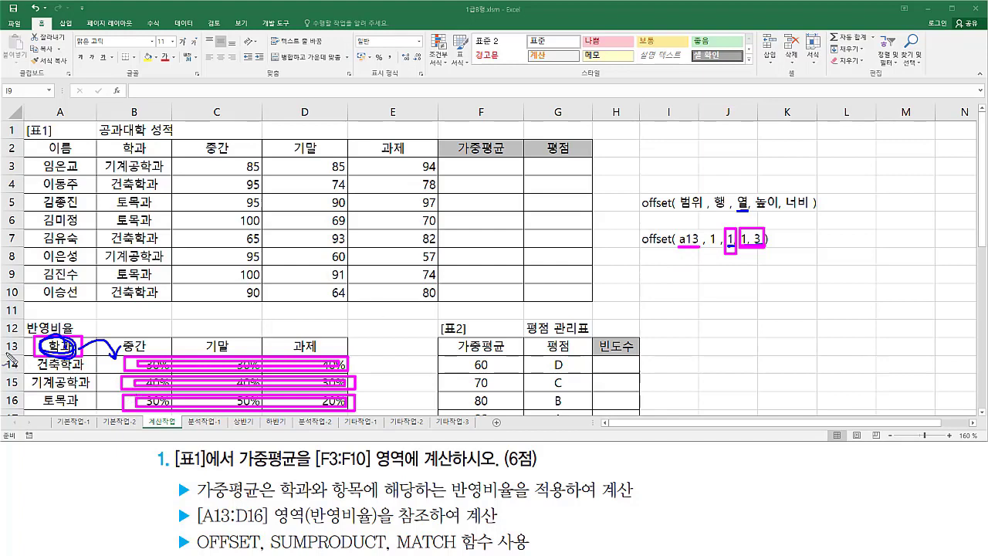
left_click_drag(67, 348, 29, 368)
mouse_move(58, 345)
left_mouse_down()
mouse_move(89, 355)
mouse_move(85, 386)
left_mouse_up()
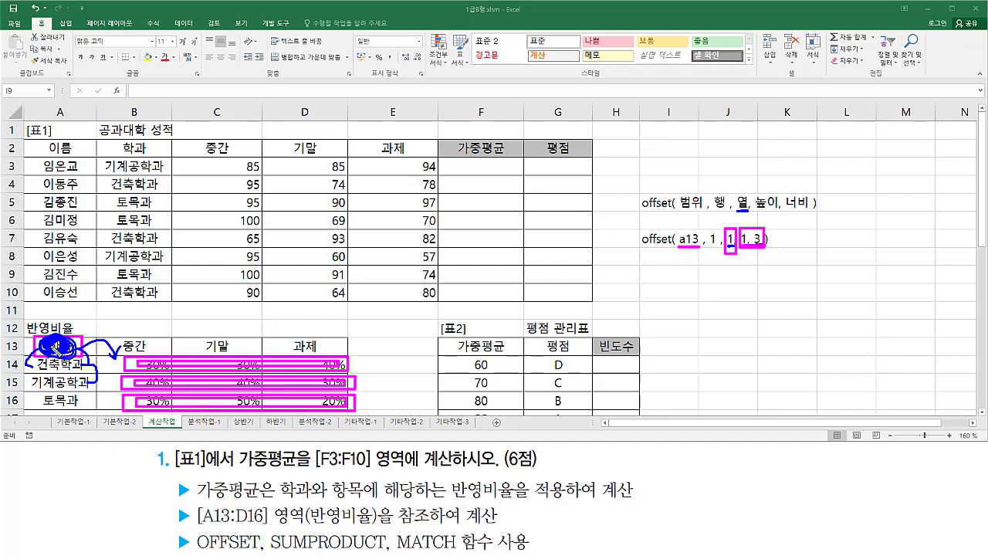
mouse_move(39, 356)
left_mouse_down()
mouse_move(24, 373)
mouse_move(39, 397)
left_mouse_up()
mouse_move(715, 232)
left_mouse_down()
mouse_move(705, 246)
mouse_move(718, 233)
left_mouse_up()
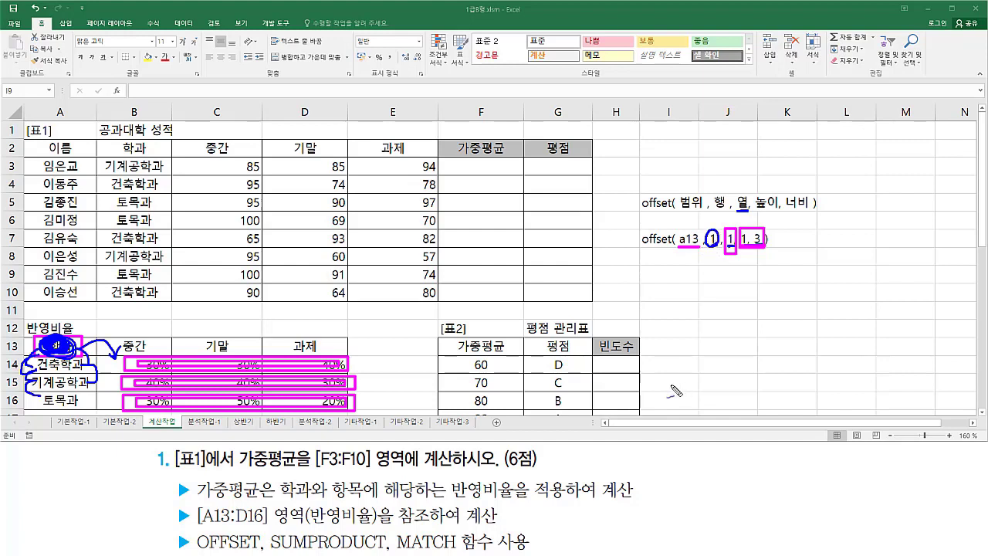
key("Escape")
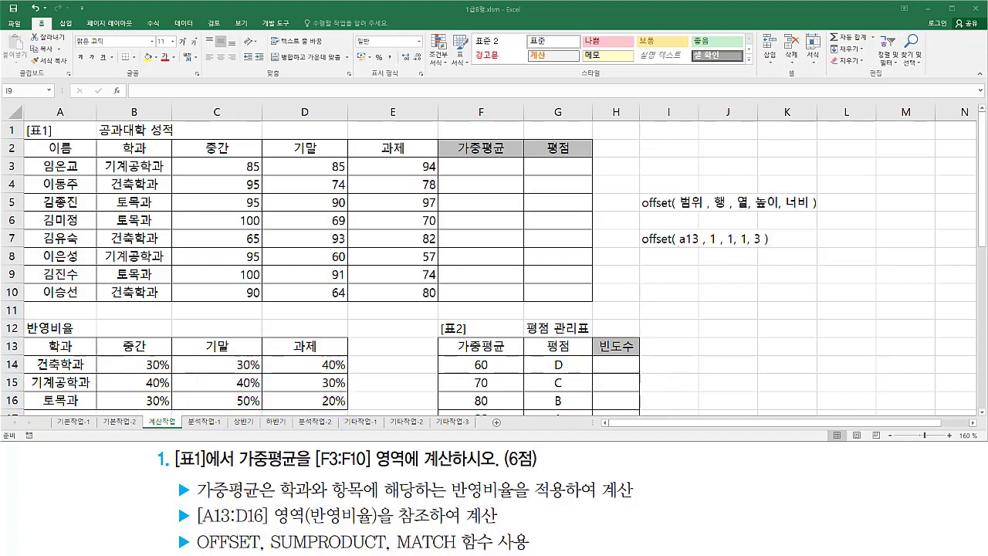
left_click_drag(707, 229, 719, 255)
left_click_drag(397, 550, 456, 551)
left_click_drag(29, 355, 97, 417)
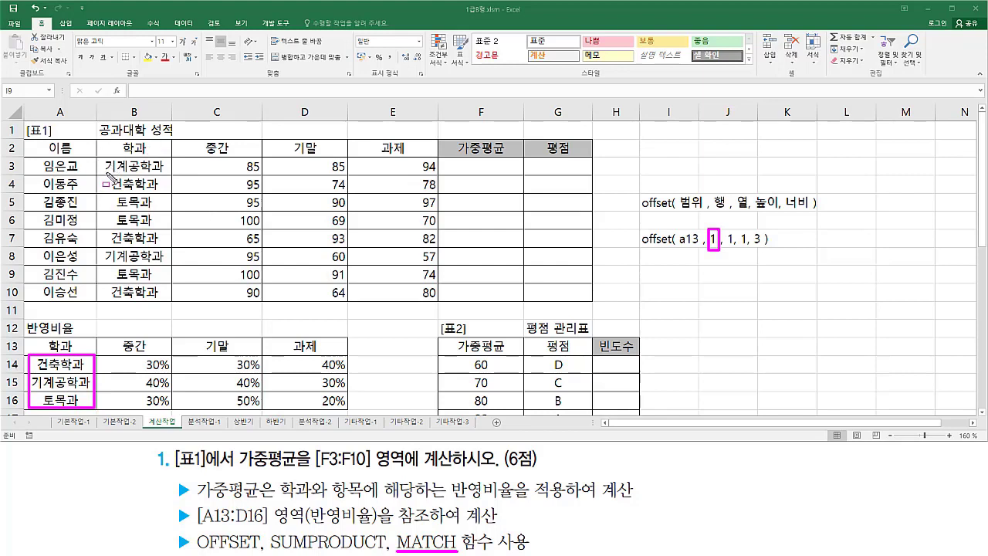
mouse_move(106, 173)
left_mouse_down()
mouse_move(161, 173)
mouse_move(160, 190)
left_mouse_up()
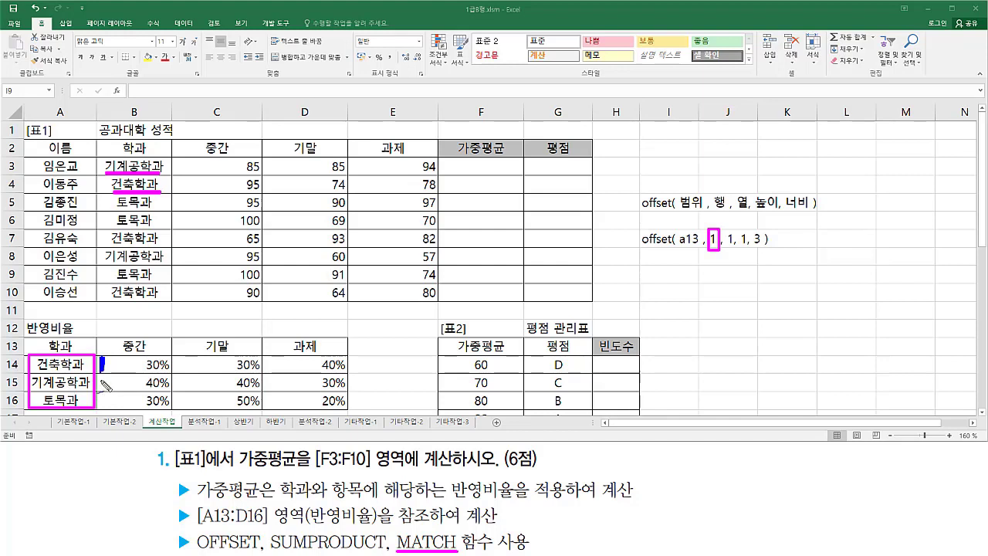
mouse_move(101, 376)
left_mouse_down()
mouse_move(119, 386)
mouse_move(99, 406)
left_mouse_up()
mouse_move(74, 338)
left_mouse_down()
mouse_move(40, 347)
mouse_move(83, 354)
mouse_move(40, 351)
mouse_move(68, 346)
mouse_move(44, 337)
mouse_move(51, 349)
left_mouse_up()
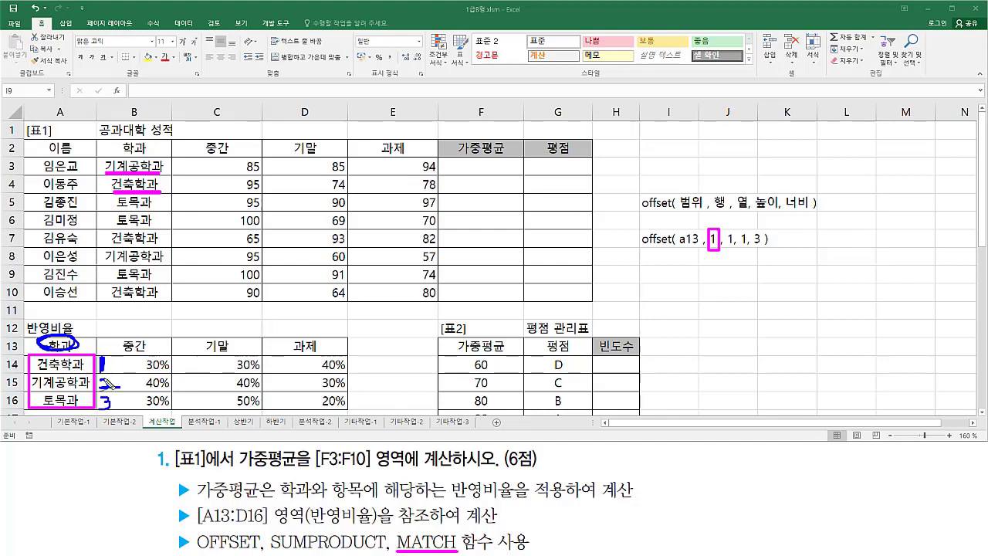
left_click_drag(117, 376, 126, 369)
left_click_drag(114, 397, 125, 393)
left_click_drag(414, 527, 427, 523)
key("Escape")
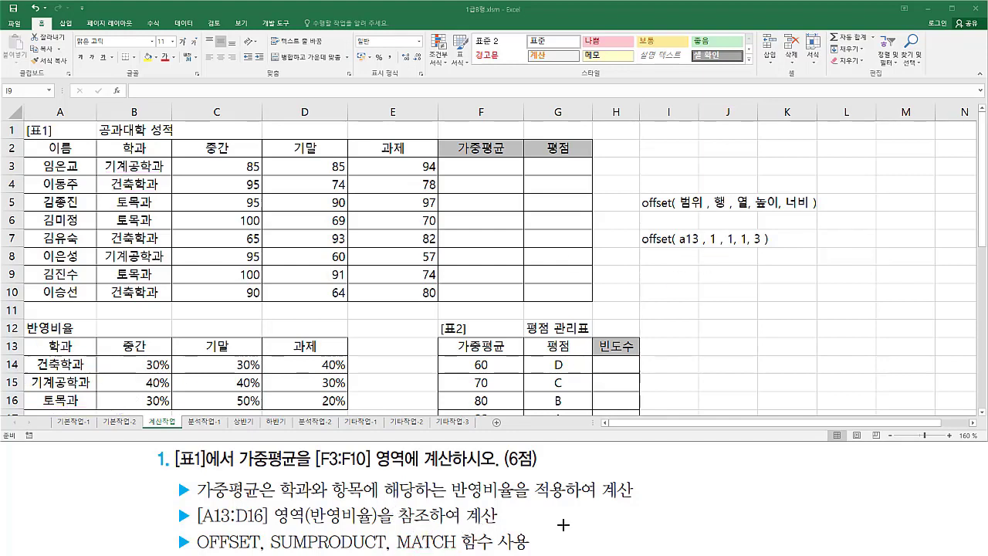
Step: Enter the syntax note "match( 찾을값 , 범위 , 옵션 )" as text in cell I9
left_click(670, 275)
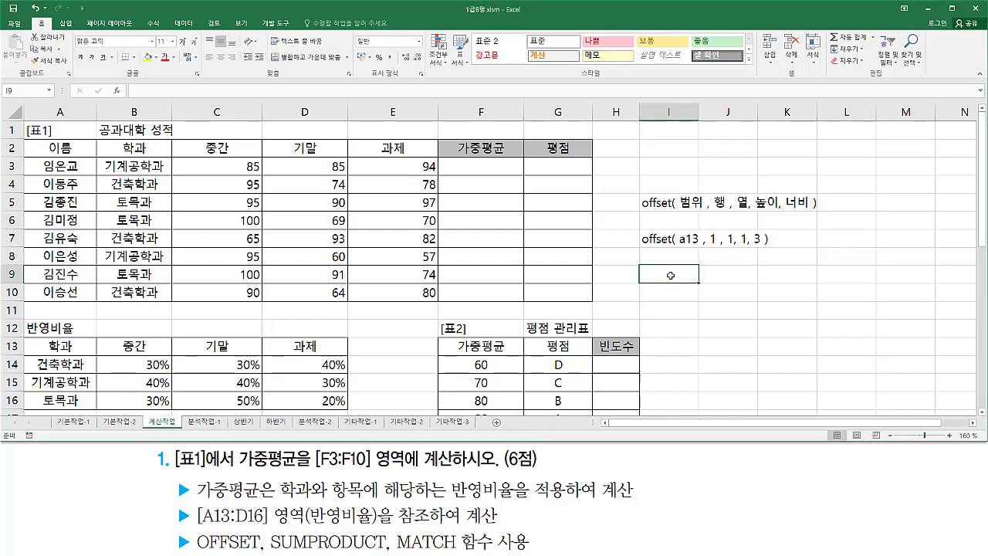
type("match(")
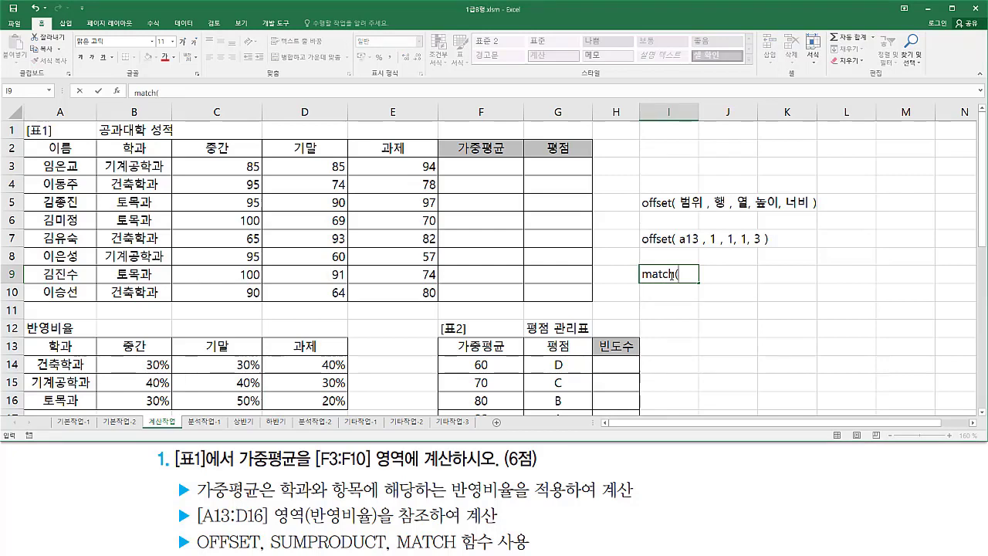
type(" 찾을값")
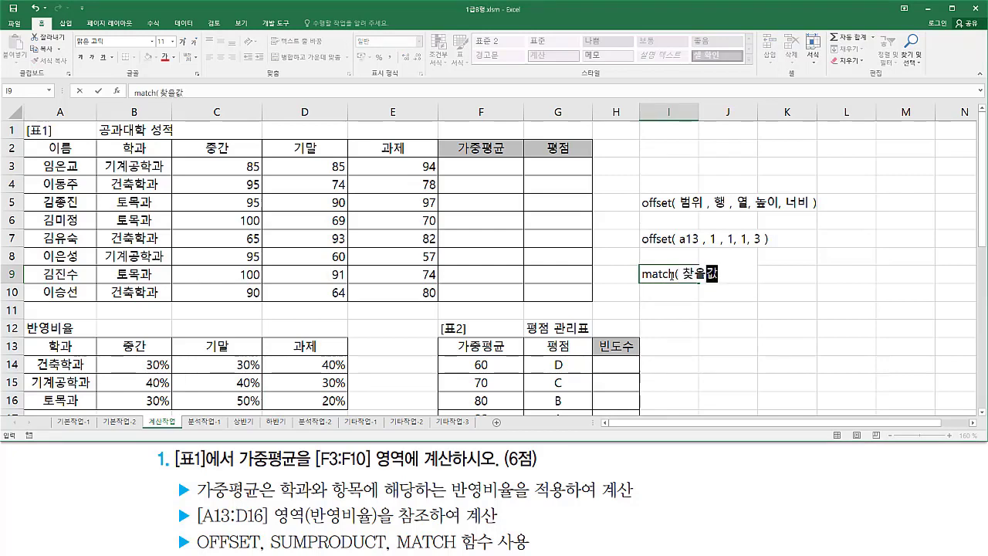
type(" , 범위 ,")
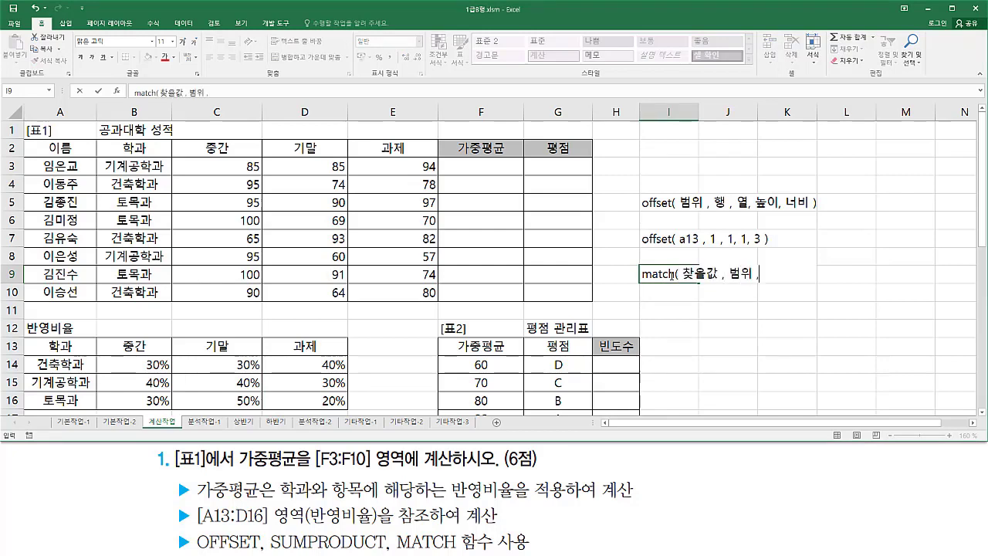
type(" 옵션")
key("Return")
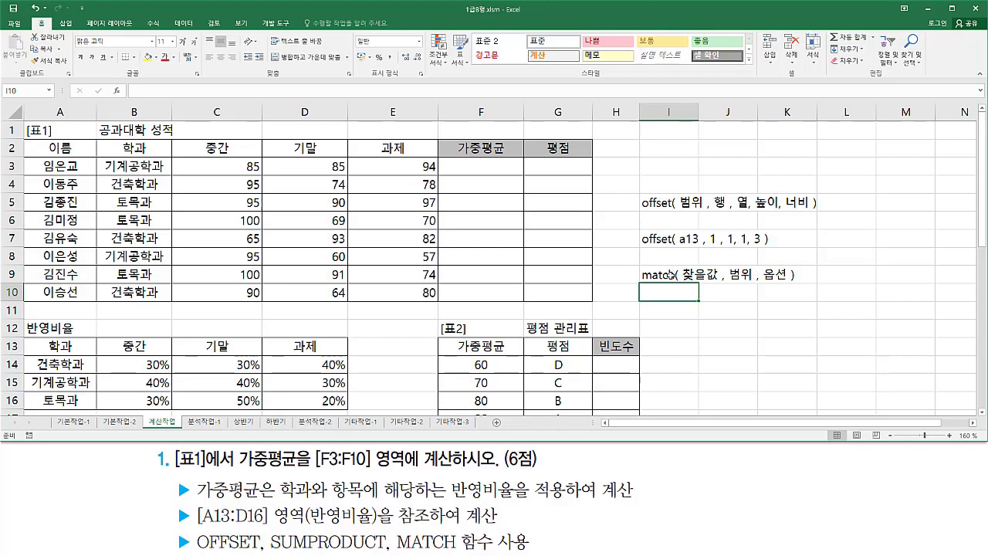
Step: List the MATCH option values -1, 0 and 1 in cells I10, I11 and I12, and reselect I10
type("-1")
key("Return")
type("0")
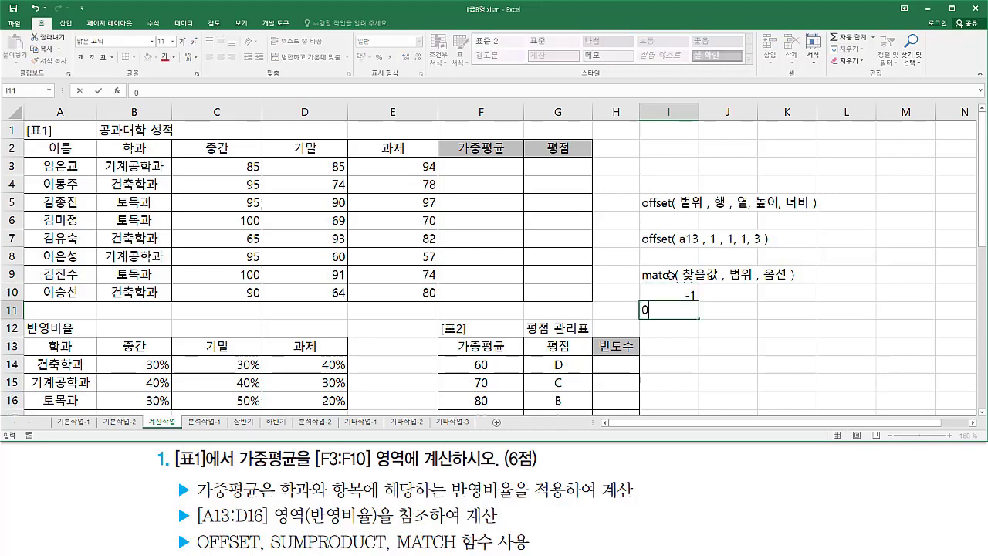
key("Return")
type("1")
key("Return")
key("Up")
key("Up")
key("Up")
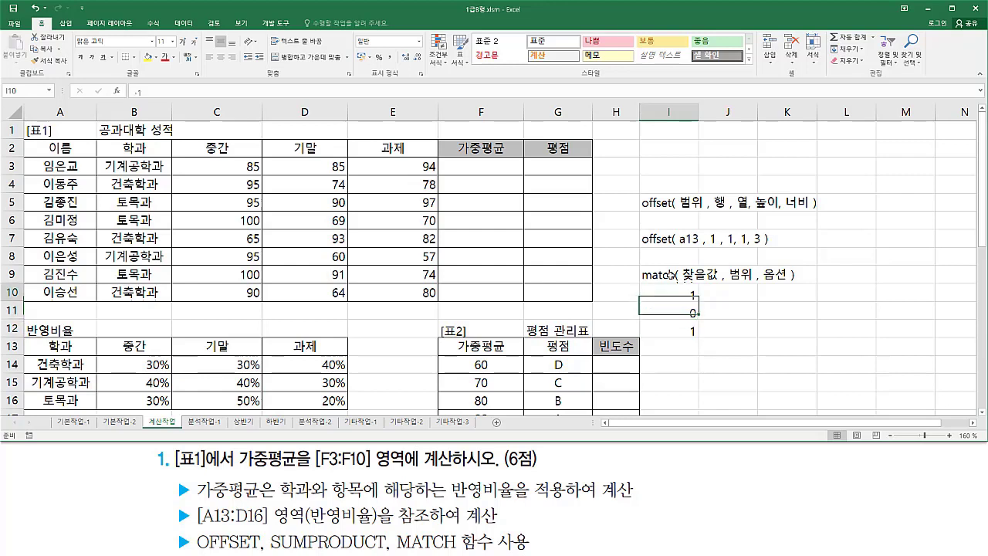
Step: Label MATCH option -1 as 내림차순 in J10 and option 1 as 오름차순 in J12
key("Right")
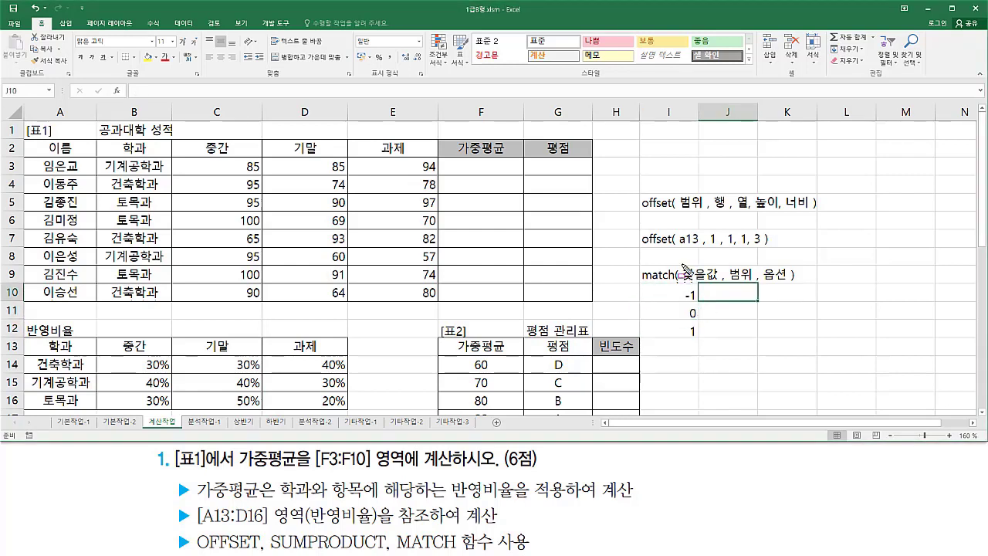
mouse_move(680, 263)
left_mouse_down()
mouse_move(719, 283)
mouse_move(754, 284)
left_mouse_up()
key("e")
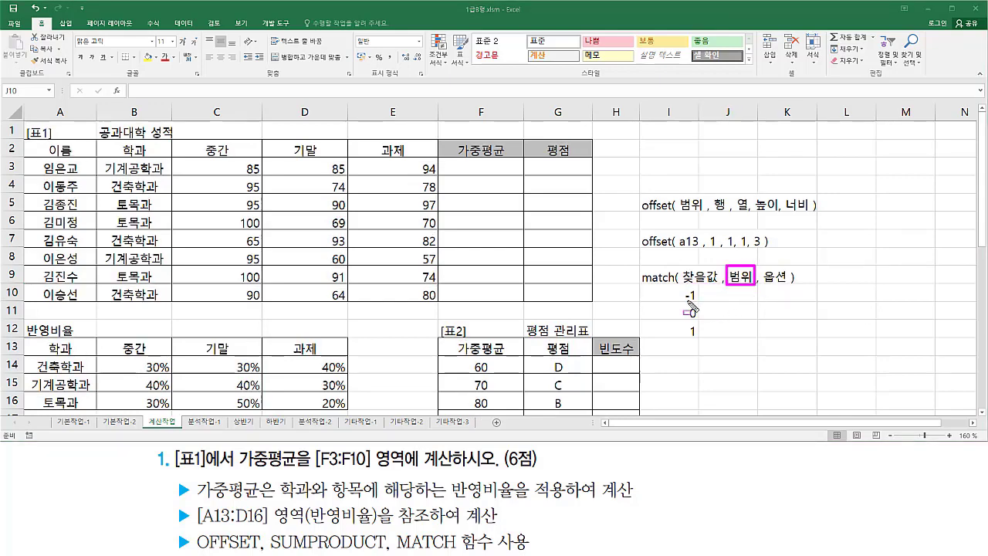
mouse_move(679, 290)
left_mouse_down()
mouse_move(680, 341)
mouse_move(704, 344)
left_mouse_up()
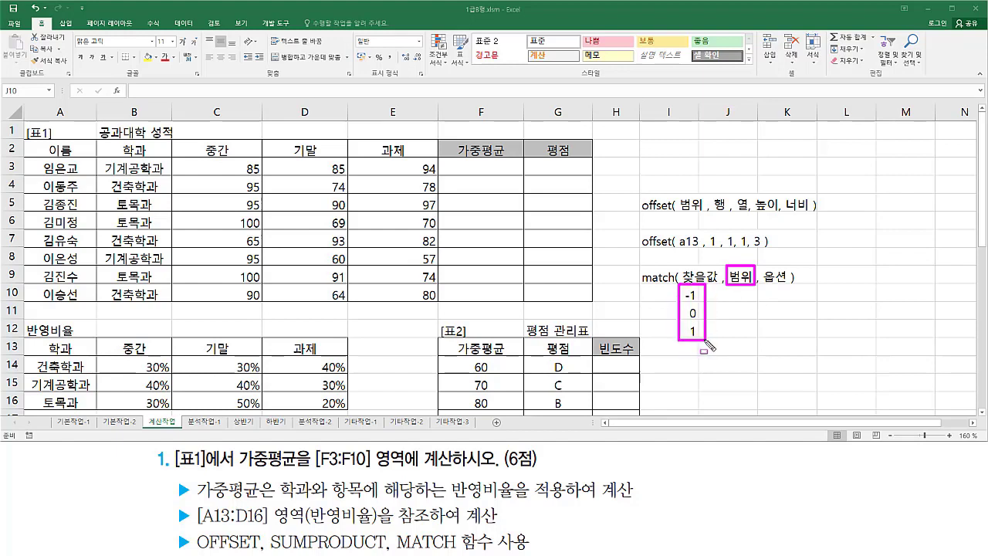
key("Escape")
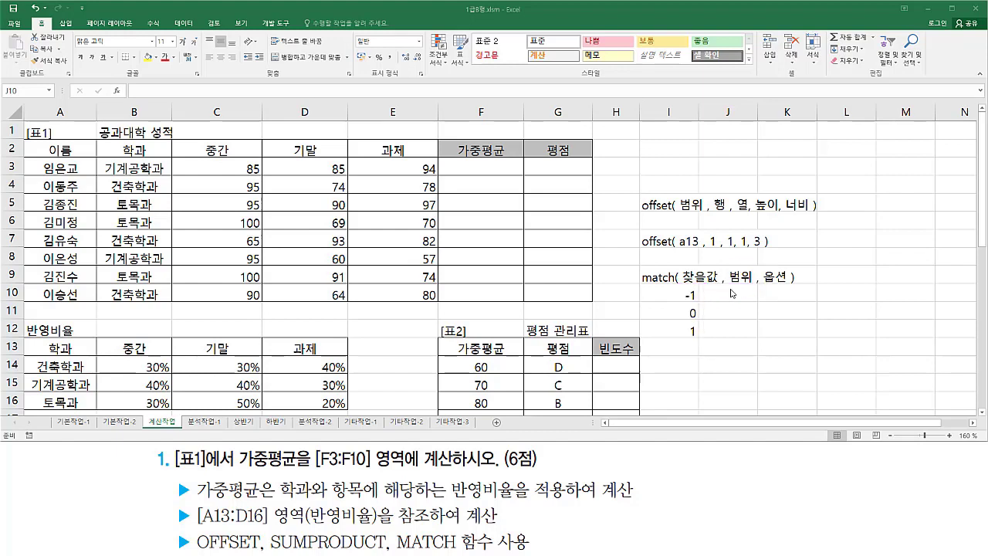
type("내림차순")
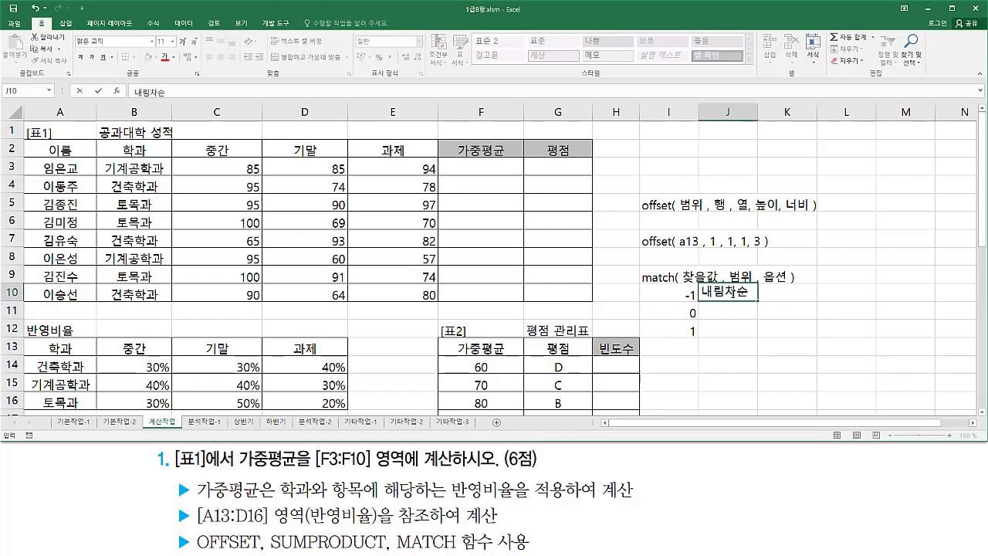
key("Return")
key("Return")
type("오름차순")
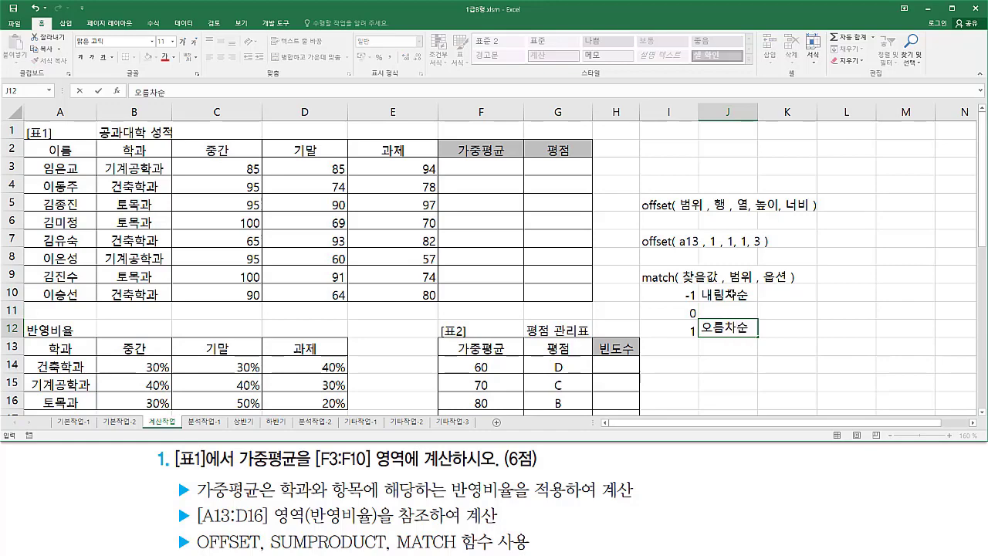
key("Return")
Step: Label MATCH option 0 as 정렬X in cell J11 and reselect that cell
key("Up")
key("Up")
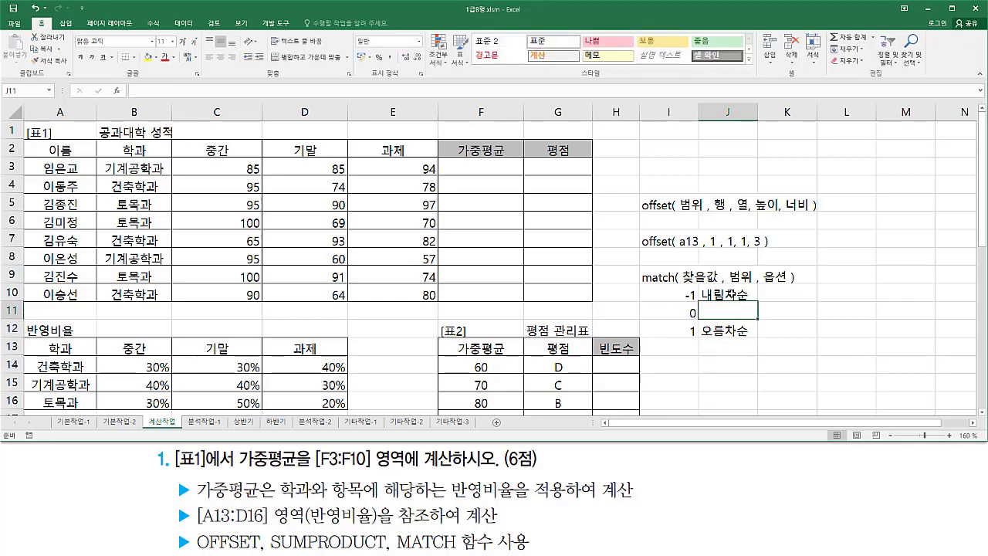
type("ㅈ")
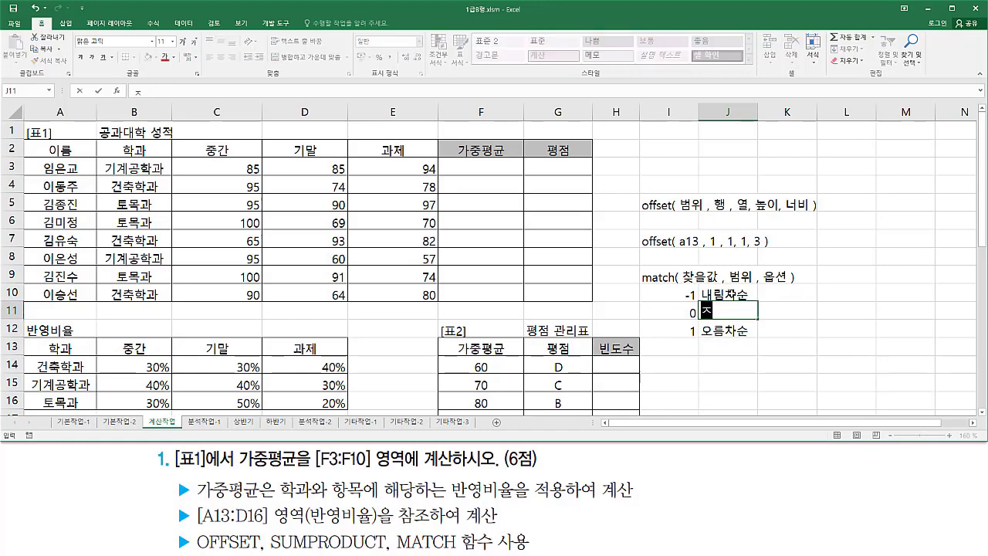
type("렬X")
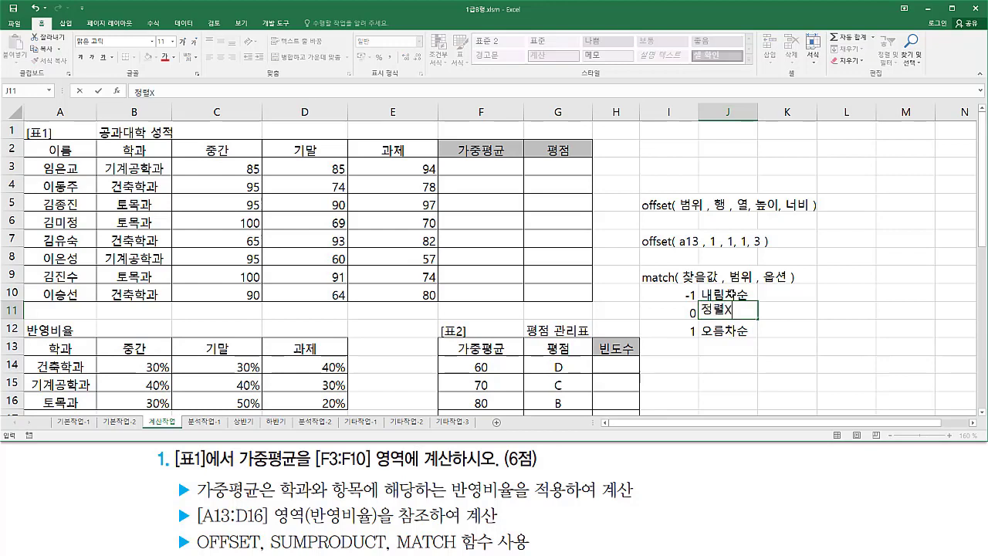
key("Return")
key("Up")
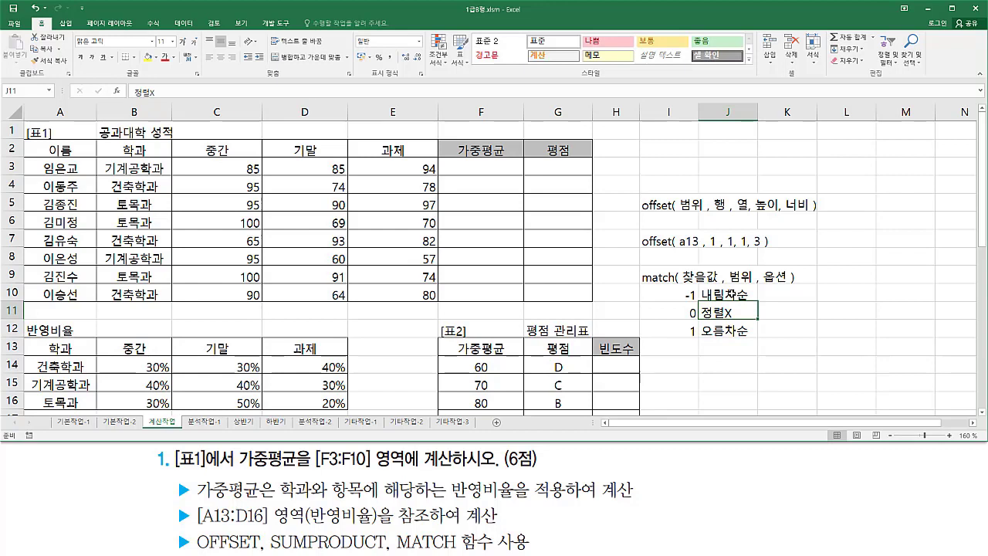
Step: Describe option -1 in cell K10 with the text "크거나 같은값 중 가장 작은값"
left_click(775, 296)
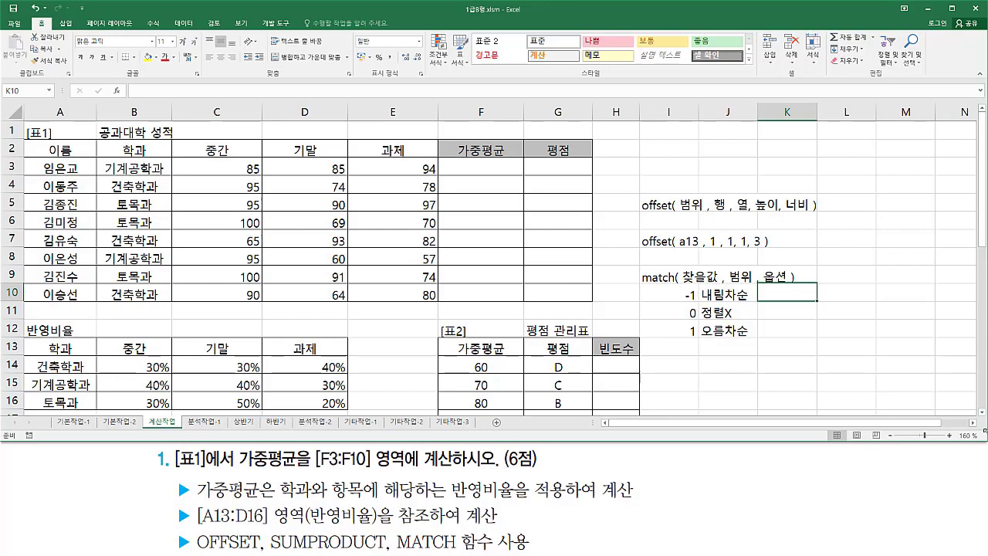
type("zmrj")
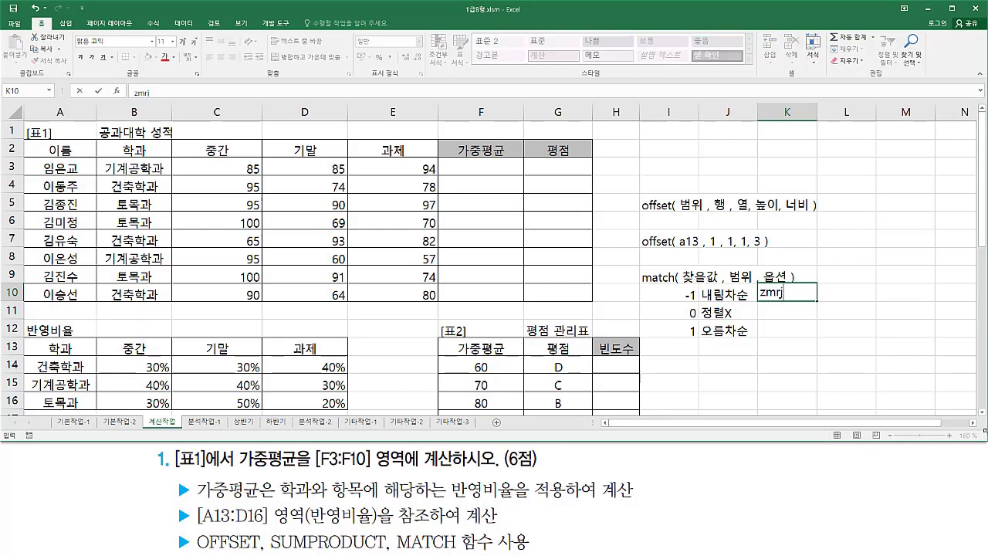
type("크거나")
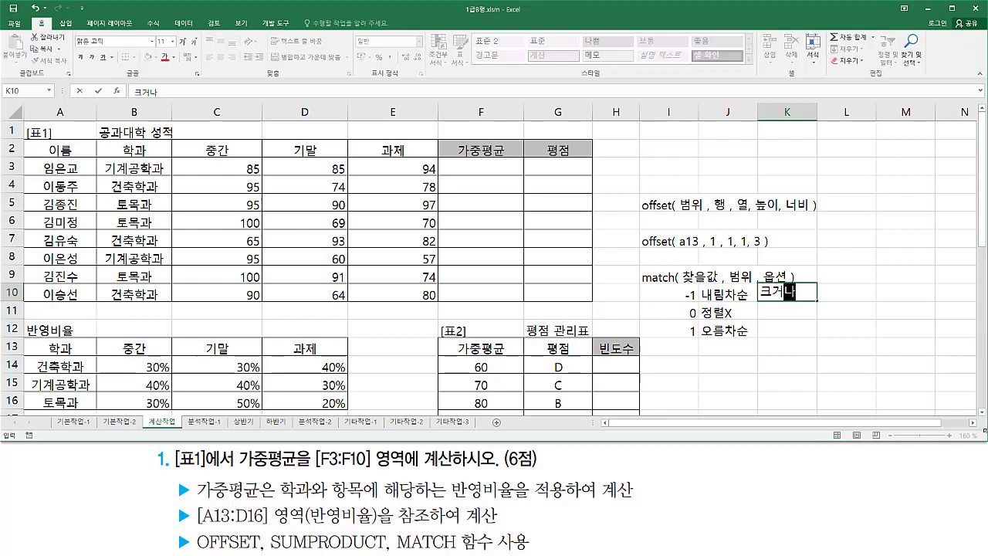
type(" 같으은값 ")
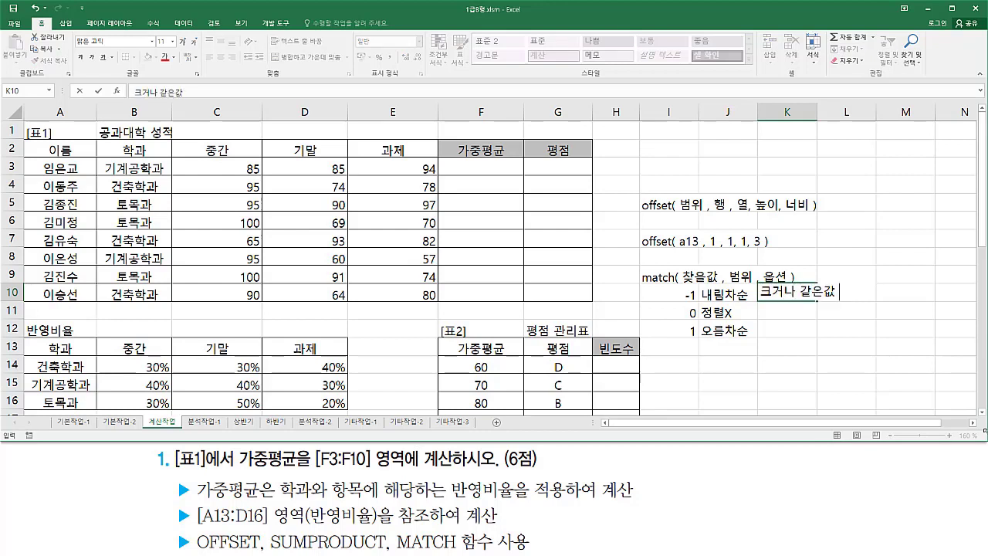
type("중 가장 작은 ㄱ")
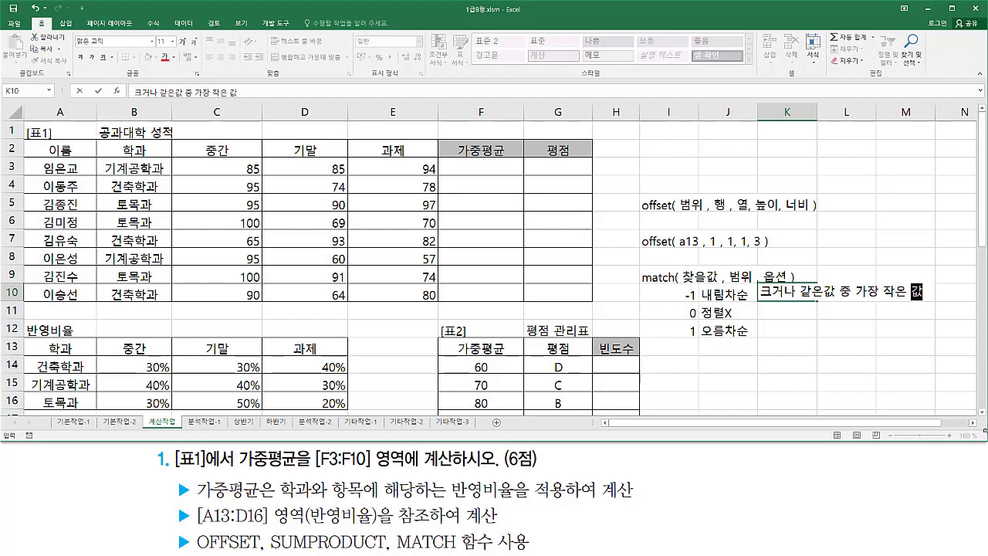
key("BackSpace")
key("BackSpace")
key("BackSpace")
key("BackSpace")
key("BackSpace")
type("ㄱ")
key("Return")
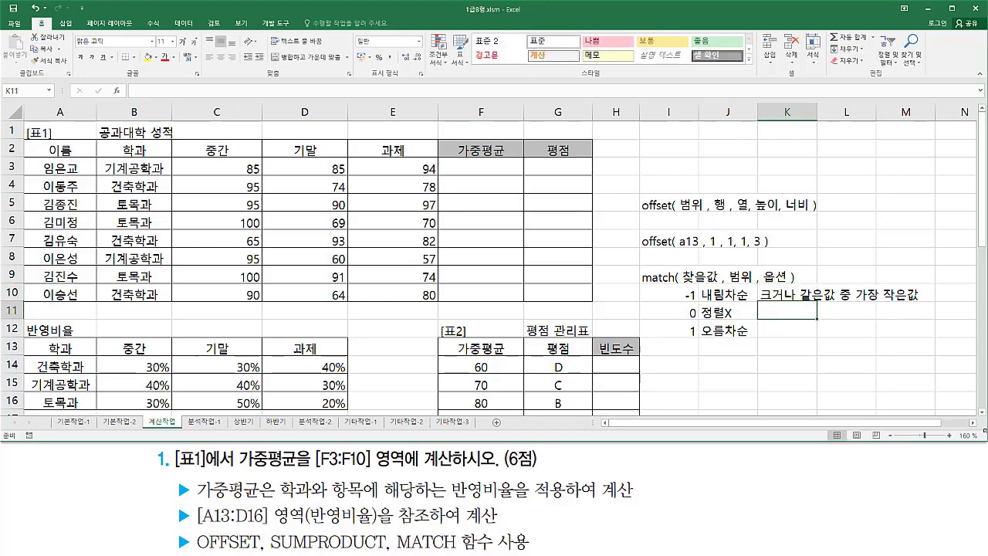
Step: Describe option 1 in cell K12 with the text "작거나 같은값 중 가장큰값"
key("Return")
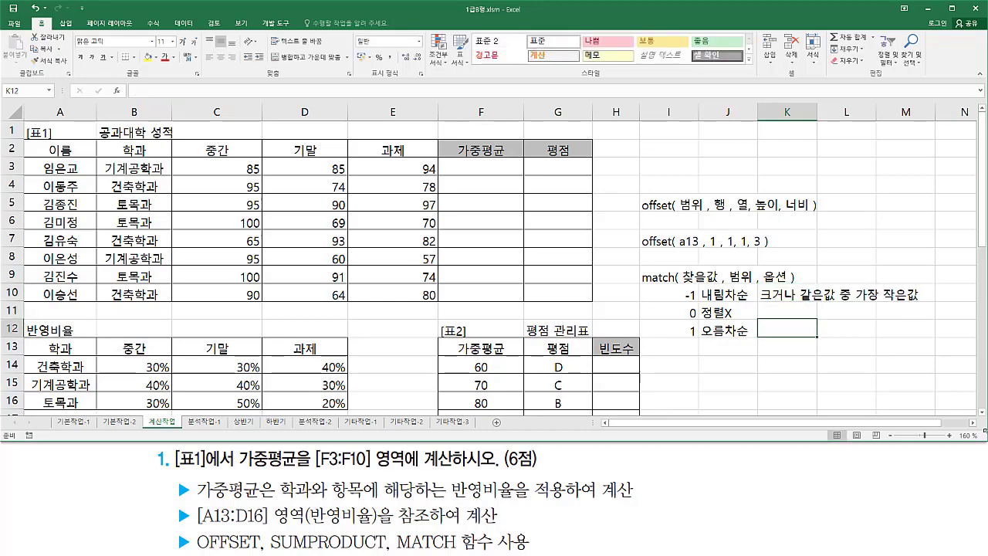
type("작거")
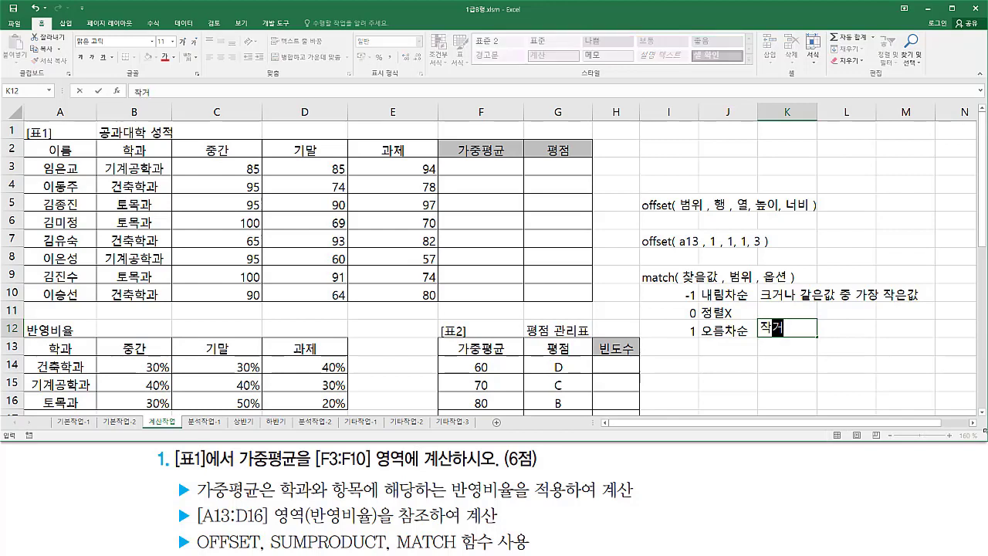
type("나 같은값 중")
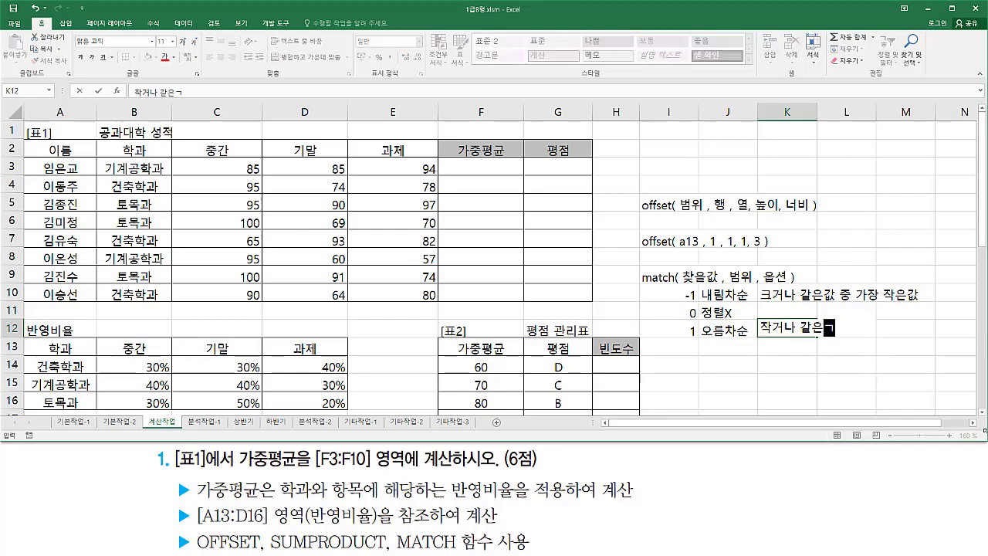
type(" 가자으")
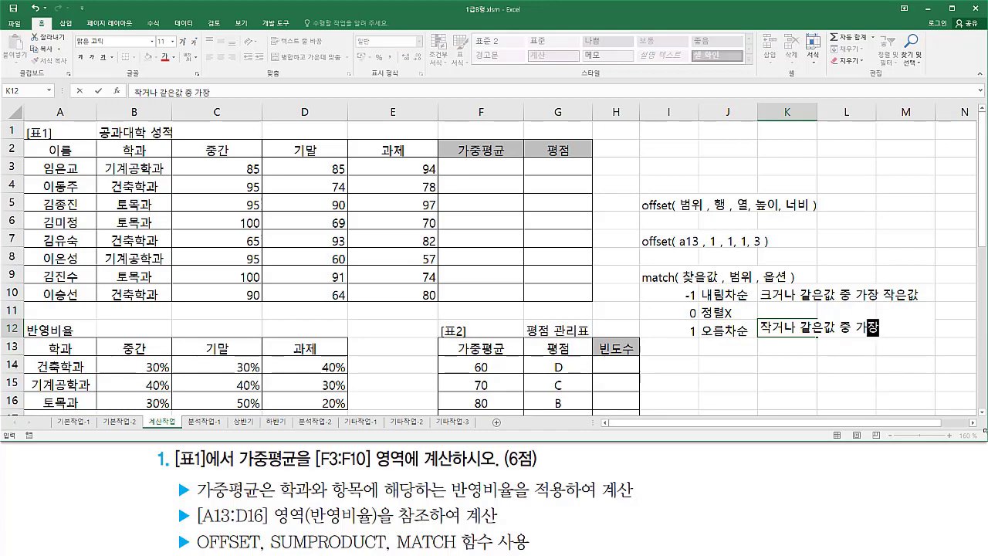
key("BackSpace")
key("BackSpace")
key("BackSpace")
type("장큰값")
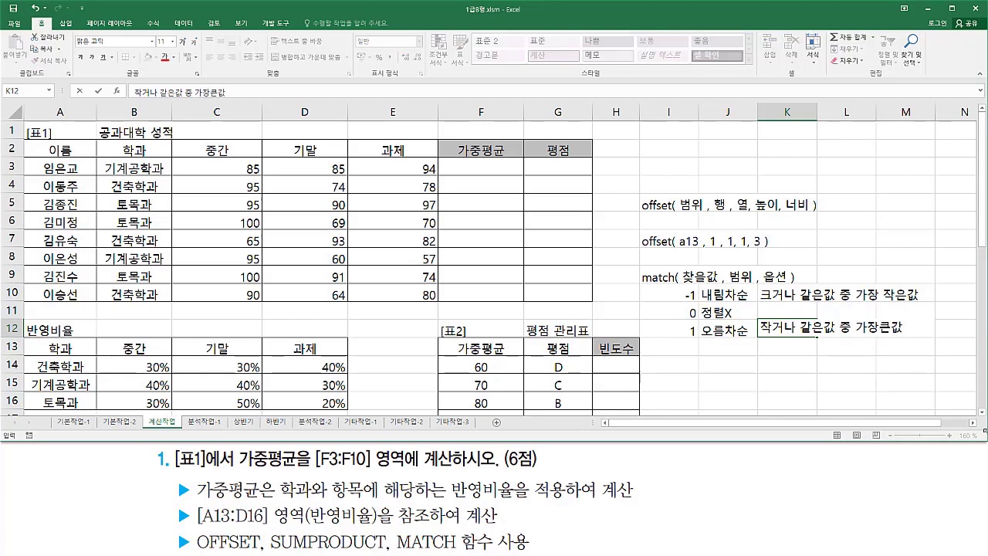
key("Return")
left_click(786, 330)
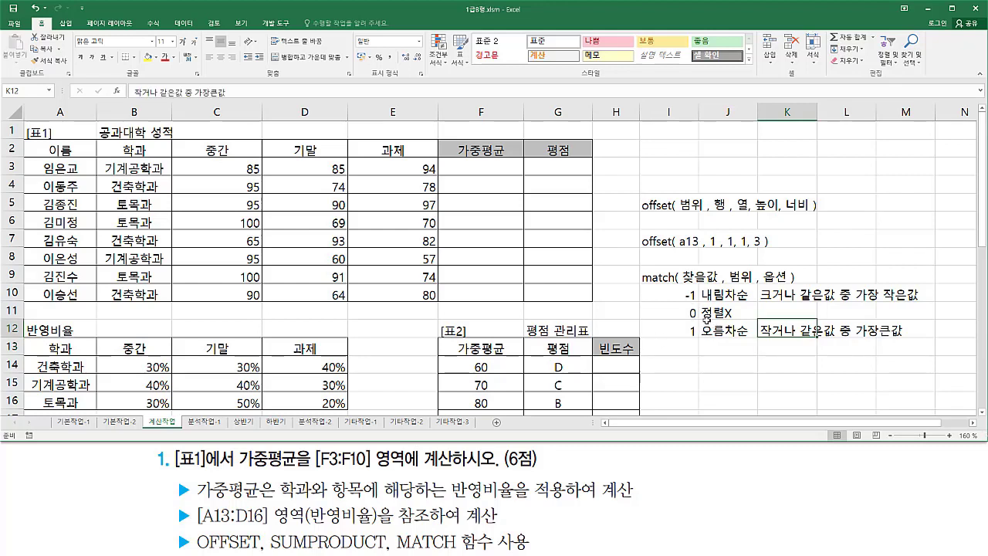
Step: Describe option 0 in cell K11 with the text "첫번째로 정확하게 일치하는 값" and reselect the cell
left_click(772, 315)
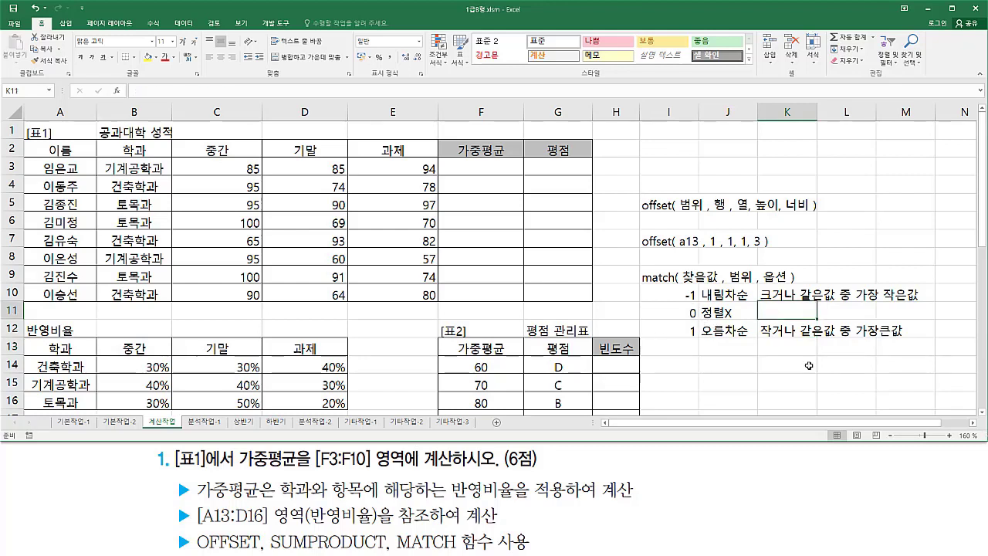
type("첫버ㄴ째로 정호")
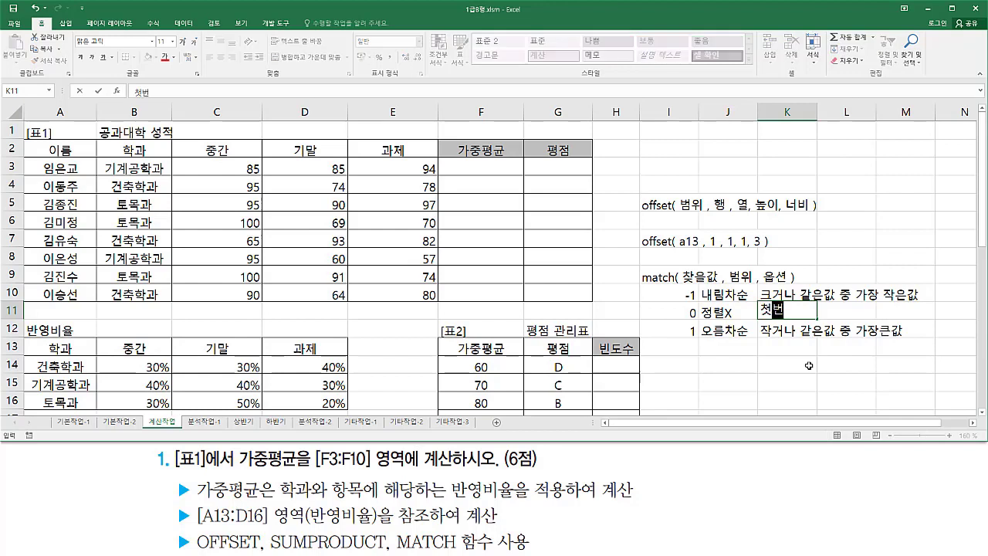
type("ㅏㄱ하게 일칭")
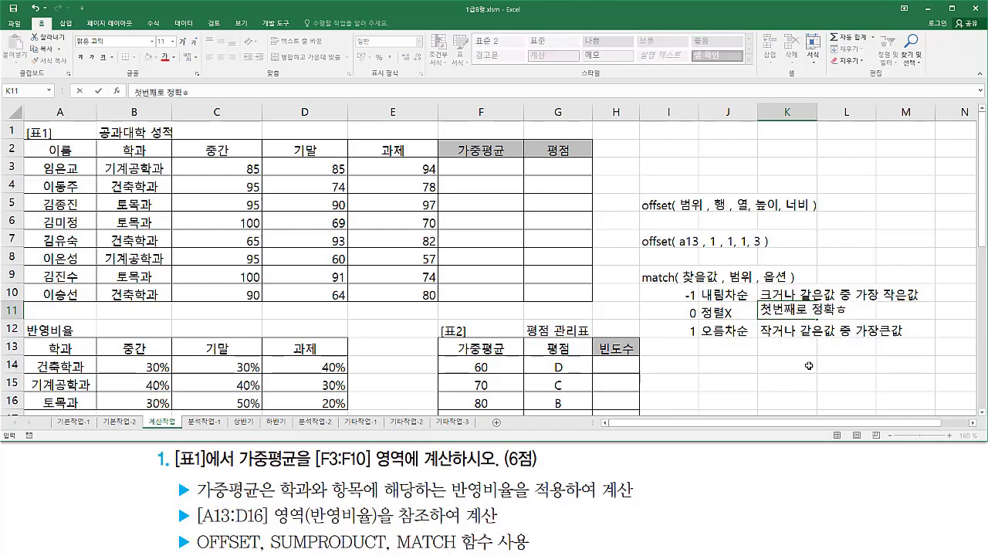
type("ㅏ는 ㄱ")
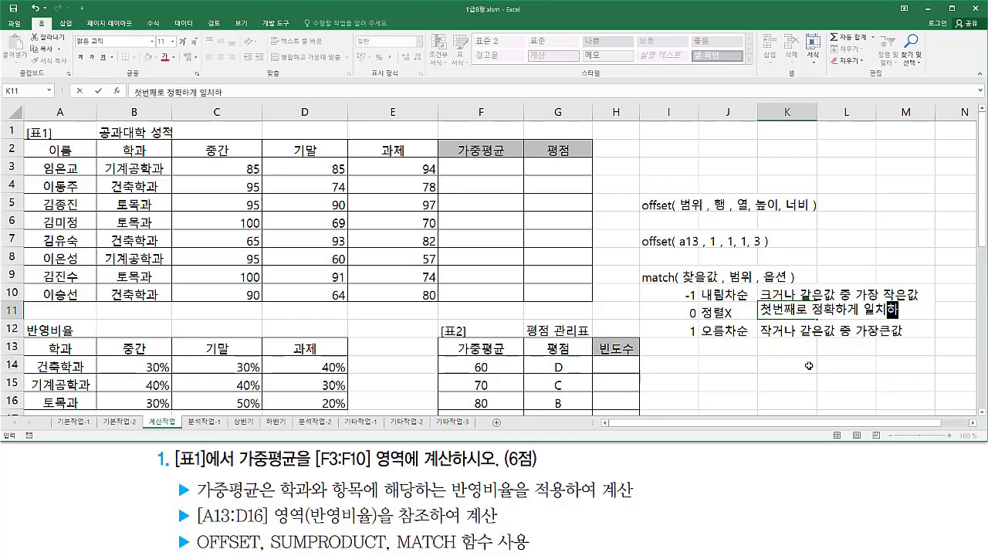
type("ㅏㅄ")
key("Return")
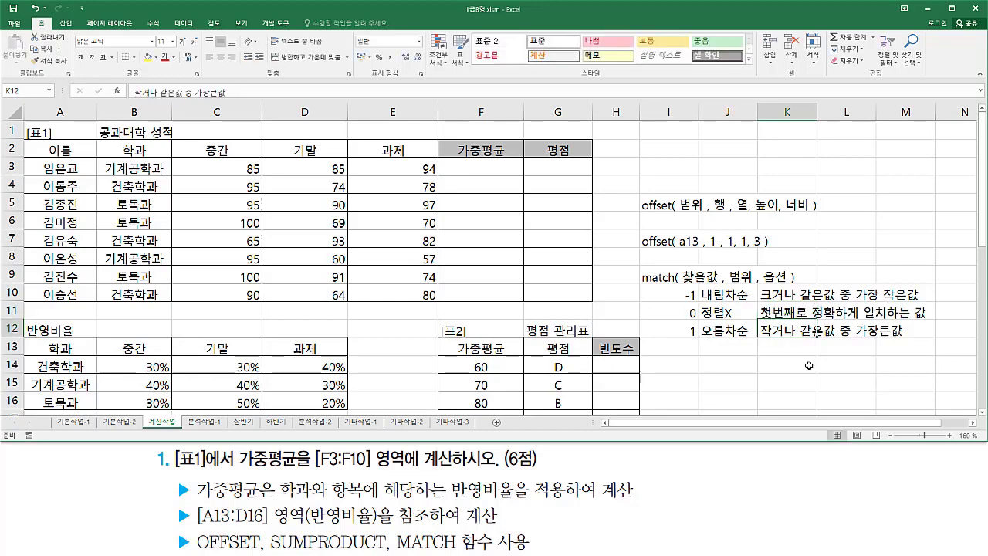
key("Up")
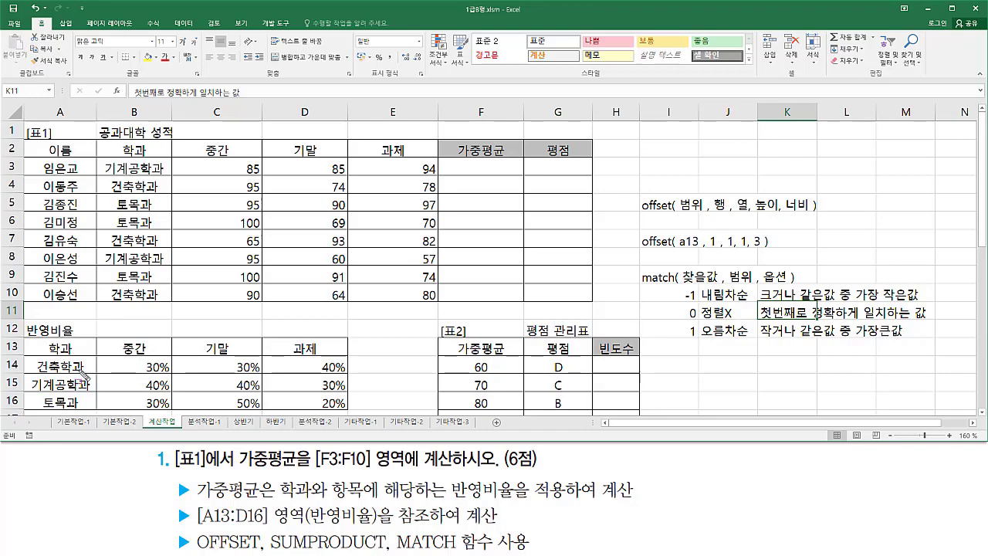
left_click_drag(31, 355, 91, 408)
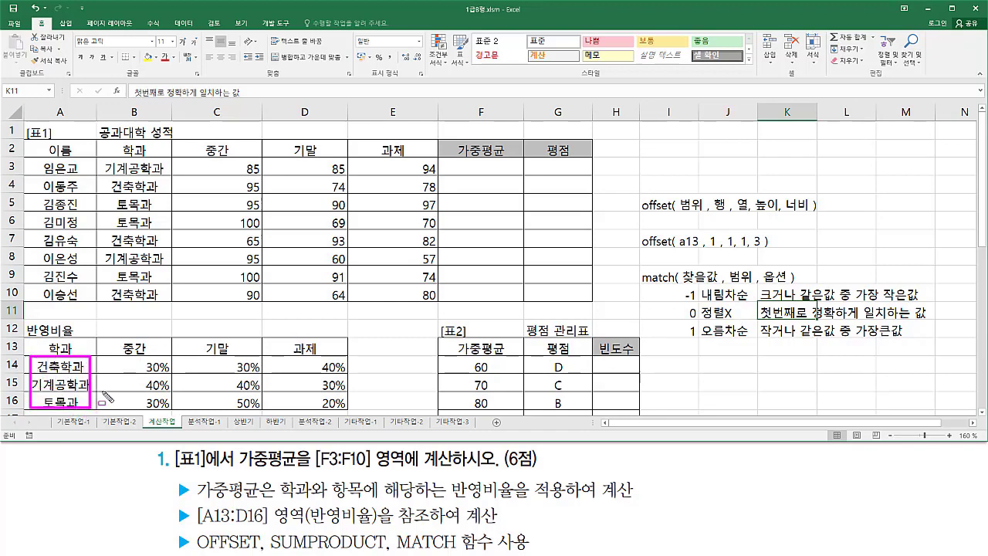
left_click_drag(105, 158, 166, 176)
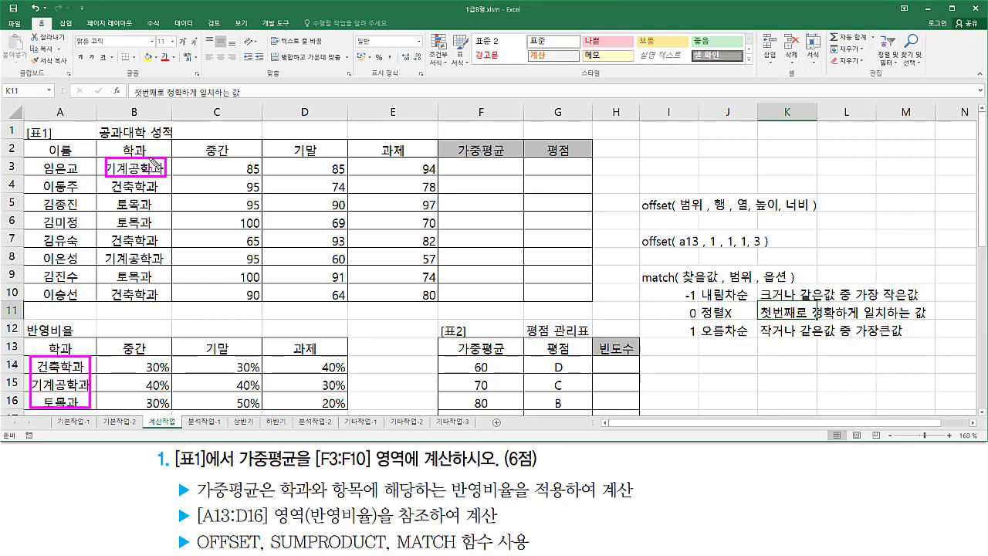
left_click_drag(108, 390, 112, 394)
mouse_move(735, 321)
left_mouse_down()
mouse_move(687, 321)
mouse_move(686, 309)
mouse_move(699, 320)
left_mouse_up()
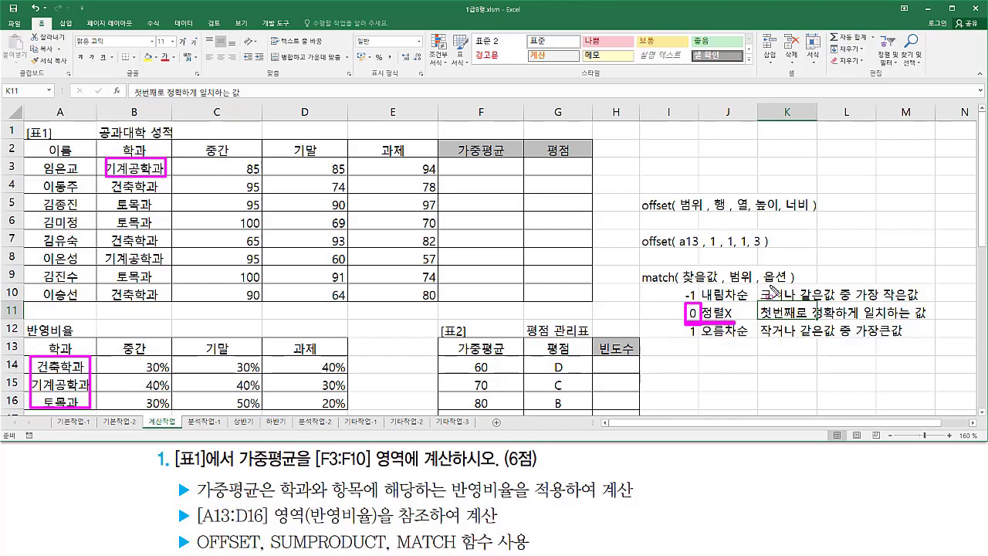
left_click_drag(758, 264, 793, 287)
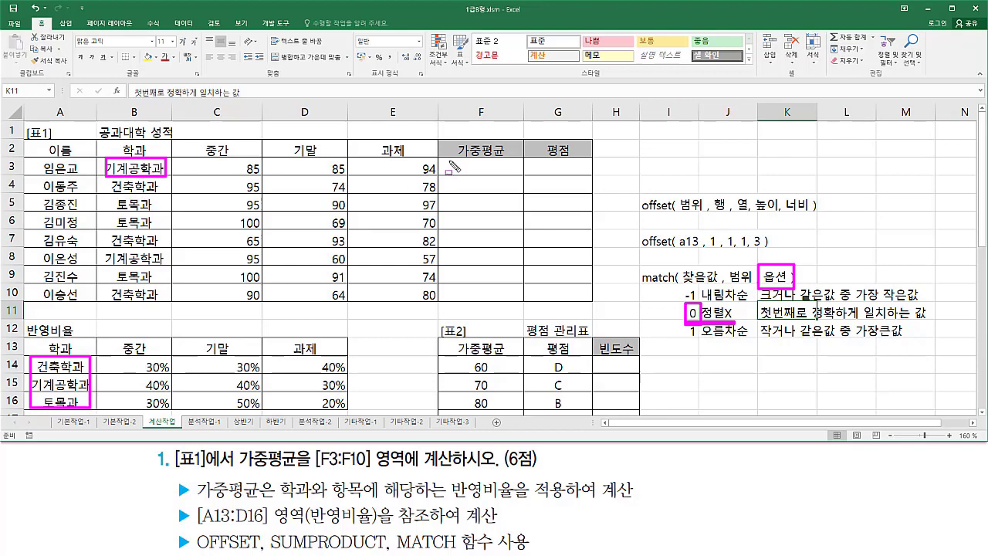
key("Escape")
Step: Start a MATCH formula in cell F3 with department cell B3 as the lookup value
left_click(487, 164)
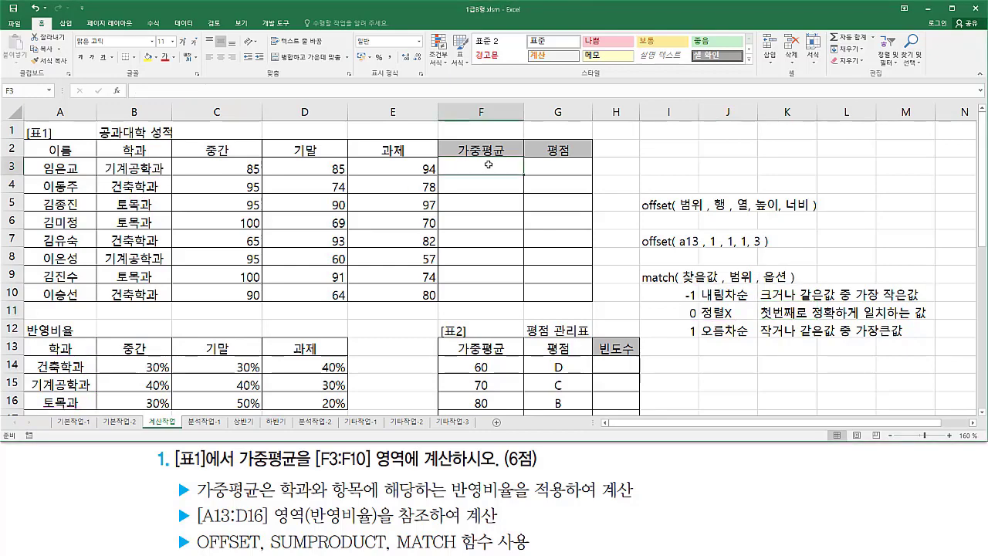
type("=")
type("m")
key("BackSpace")
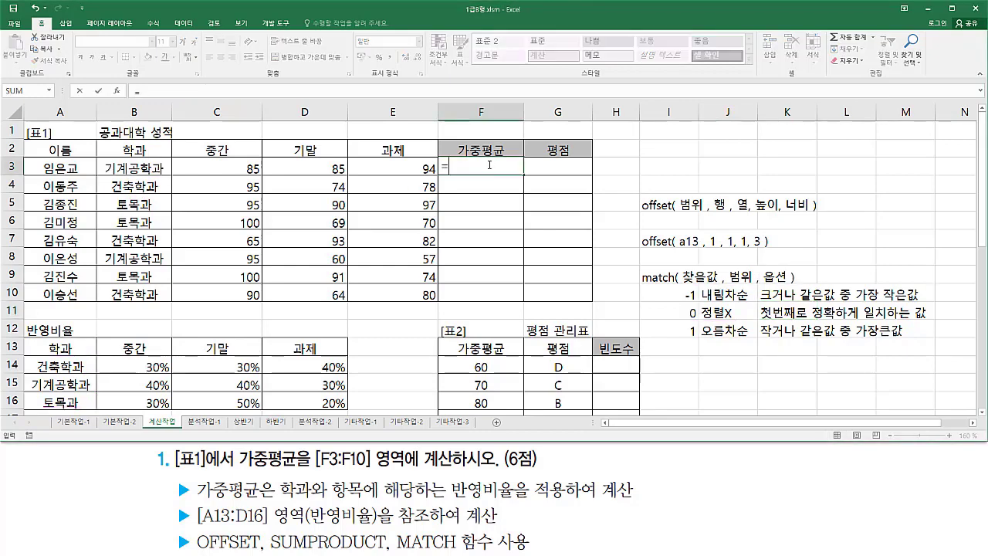
type("mat")
key("Tab")
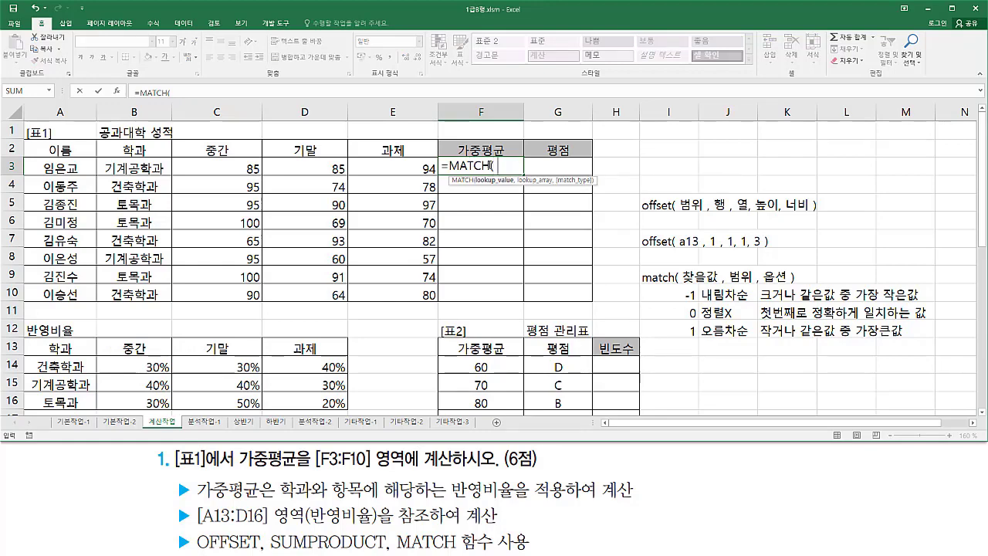
left_click(145, 167)
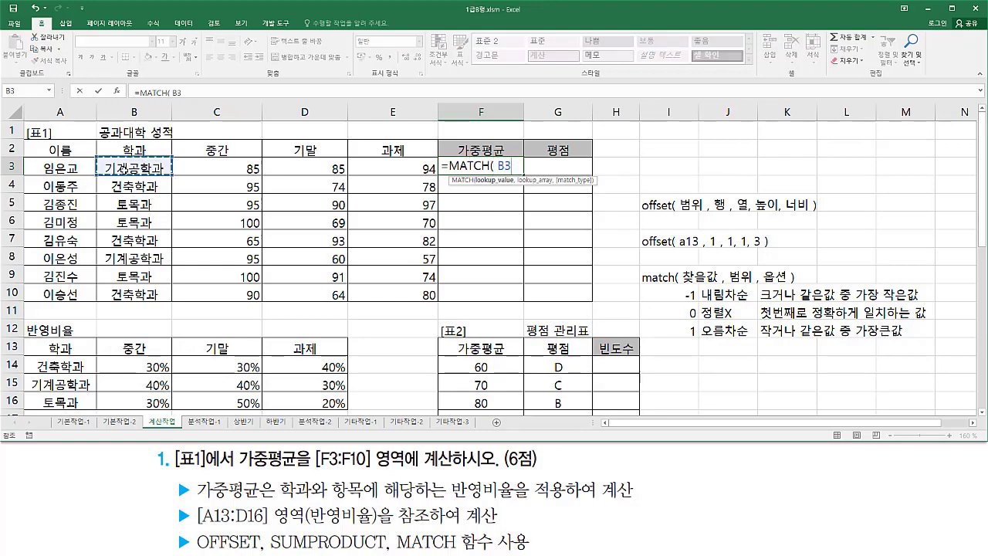
type(",")
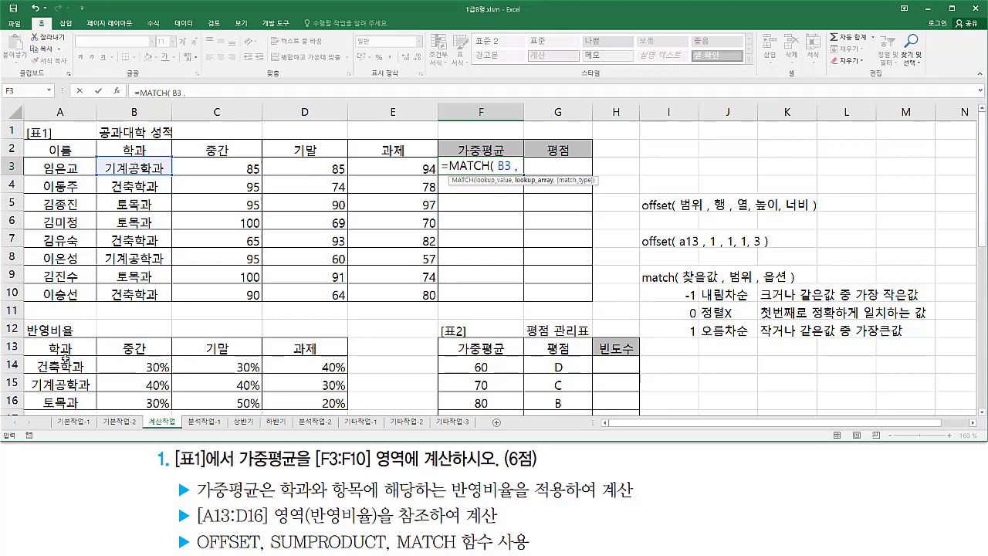
Step: Set the MATCH lookup range to the department list A14:A16 as the absolute reference $A$14:$A$16
left_click_drag(64, 358, 75, 398)
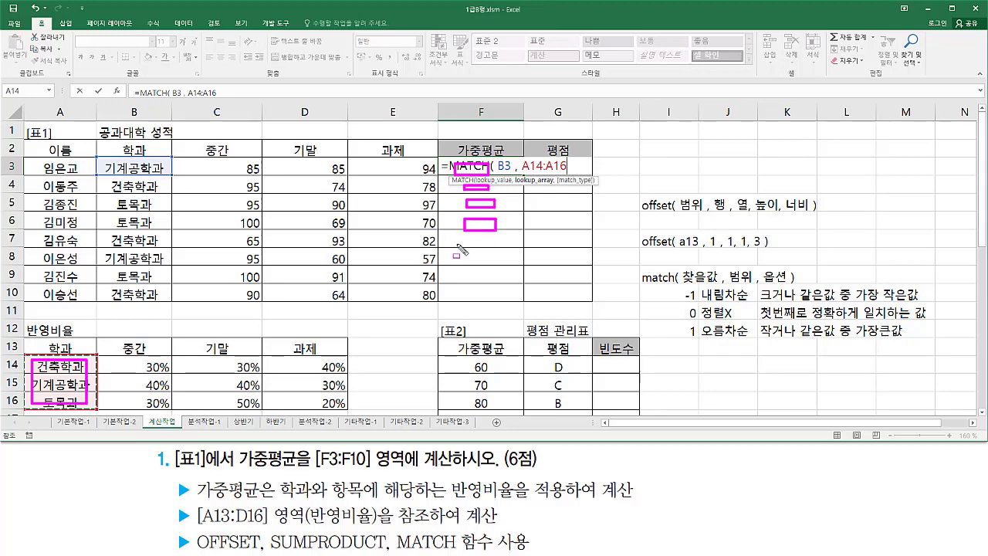
left_click_drag(466, 298, 495, 307)
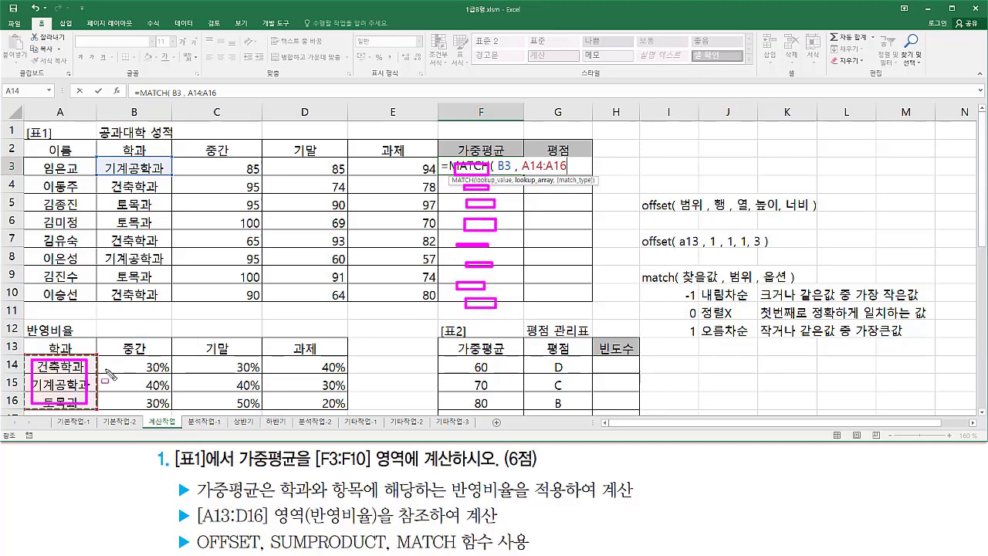
double_click(571, 164)
key("F4")
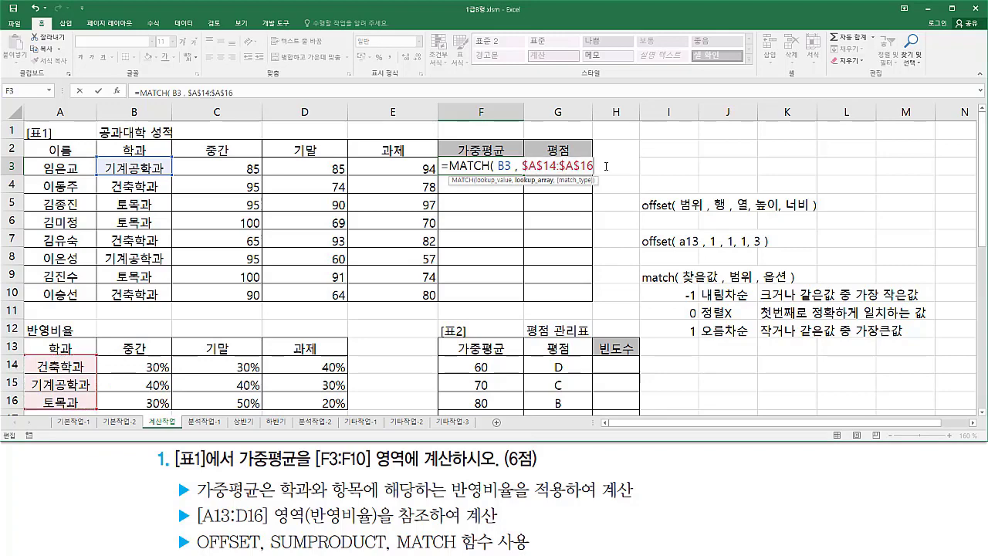
Step: Complete the F3 MATCH formula with match type 0 and fill it down to F10
type(", ")
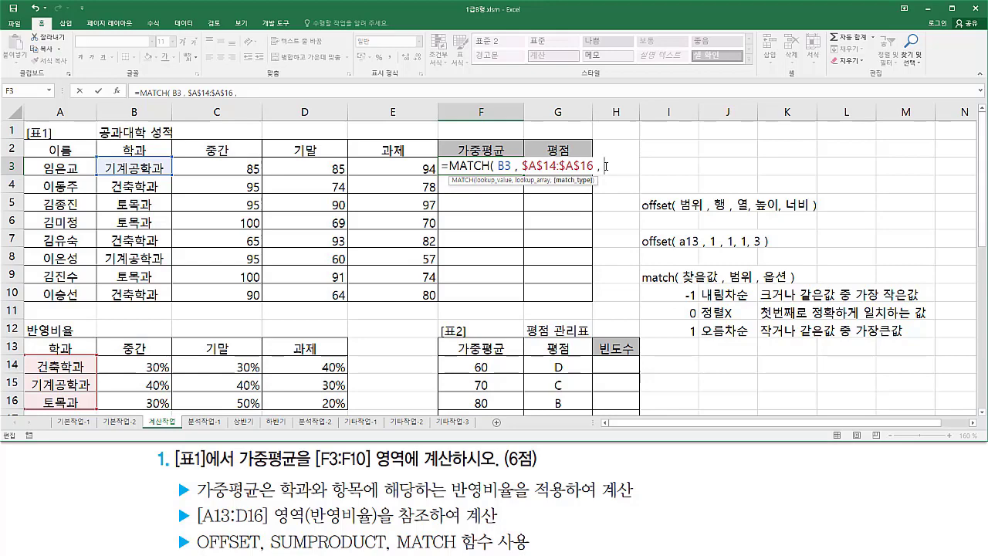
type("0")
key("Return")
left_click(517, 169)
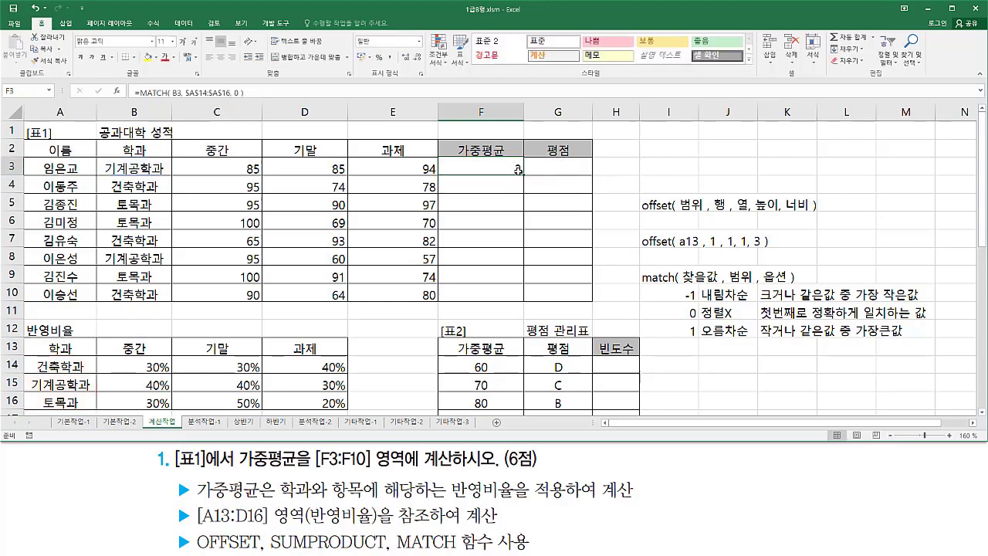
left_click_drag(525, 175, 525, 301)
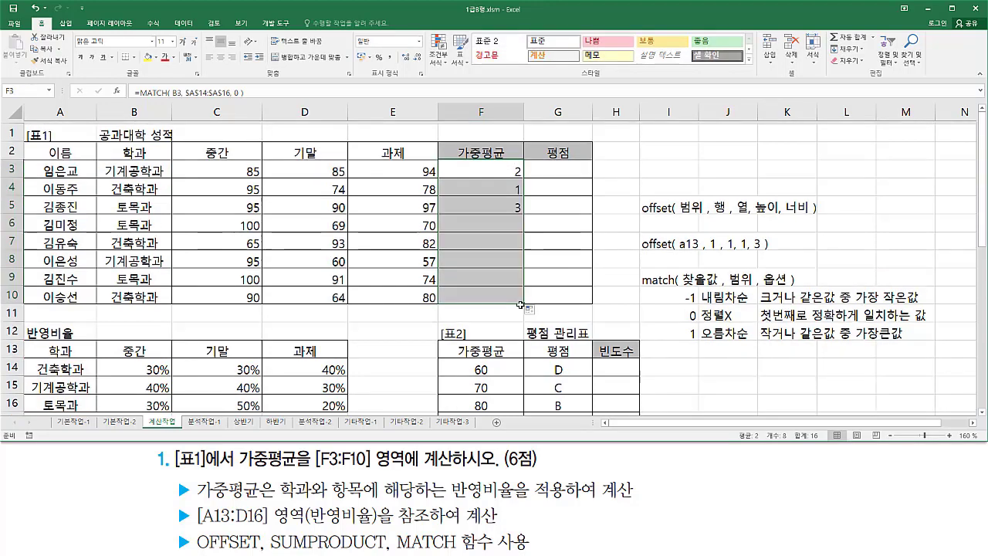
Step: Compare the MATCH results of the 건축학과 rows with that department's position in A14:A16
left_click_drag(105, 177, 159, 195)
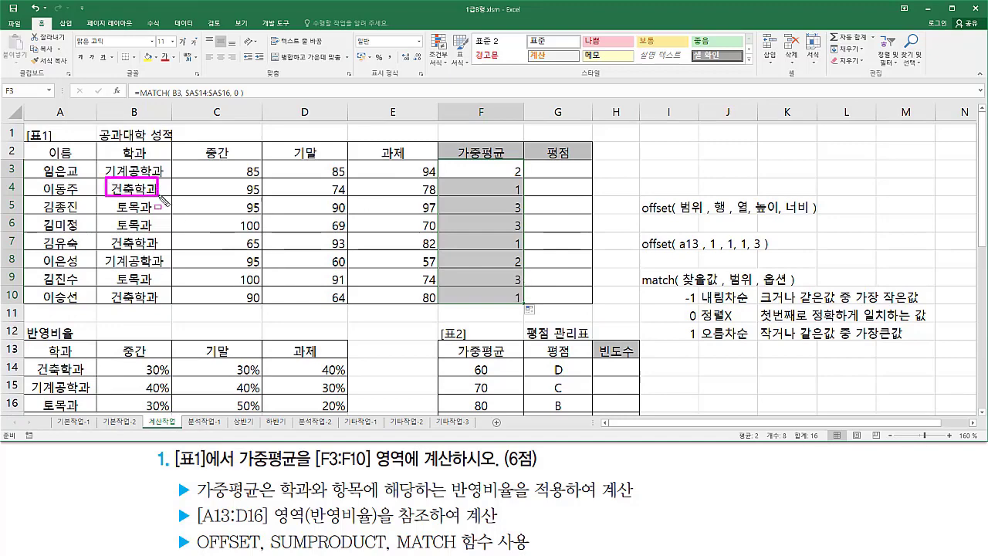
left_click(108, 235)
left_click_drag(123, 247, 159, 248)
left_click_drag(104, 288, 159, 302)
mouse_move(35, 359)
left_mouse_down()
mouse_move(34, 378)
mouse_move(85, 409)
mouse_move(91, 371)
mouse_move(108, 370)
left_mouse_up()
left_click(119, 381)
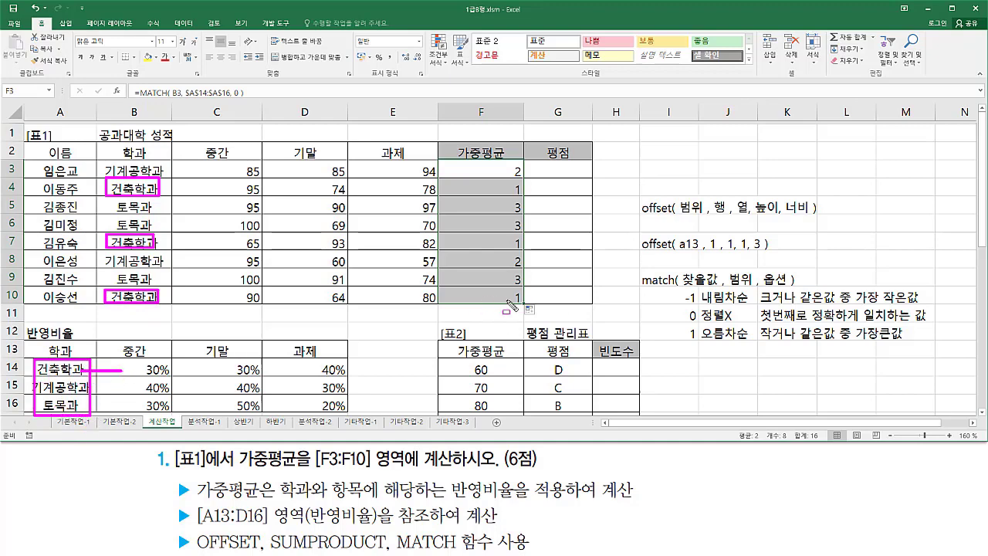
left_click_drag(506, 303, 538, 303)
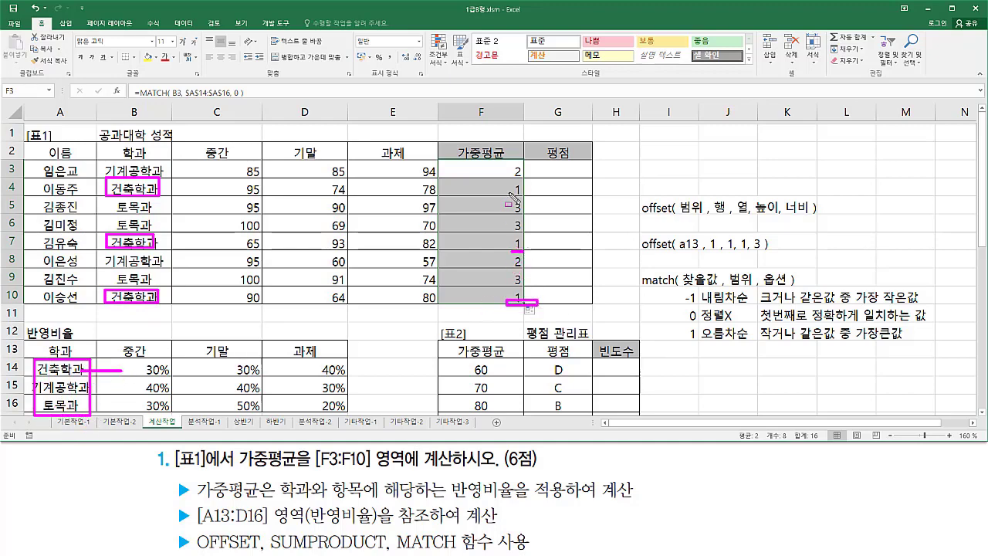
key("Escape")
Step: Compare the MATCH results of the 기계공학과 rows with that department's position in A14:A16
left_click_drag(110, 159, 108, 172)
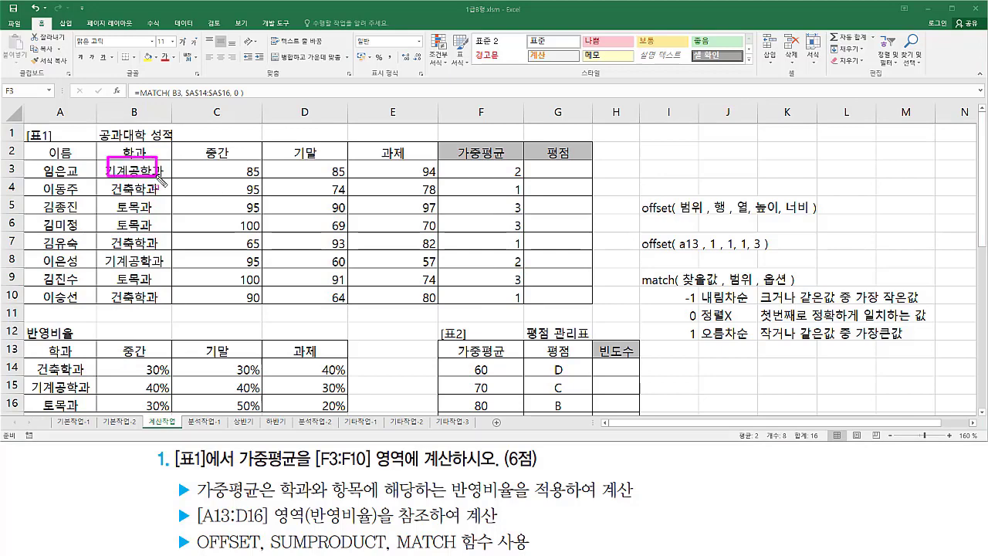
left_click_drag(101, 253, 168, 269)
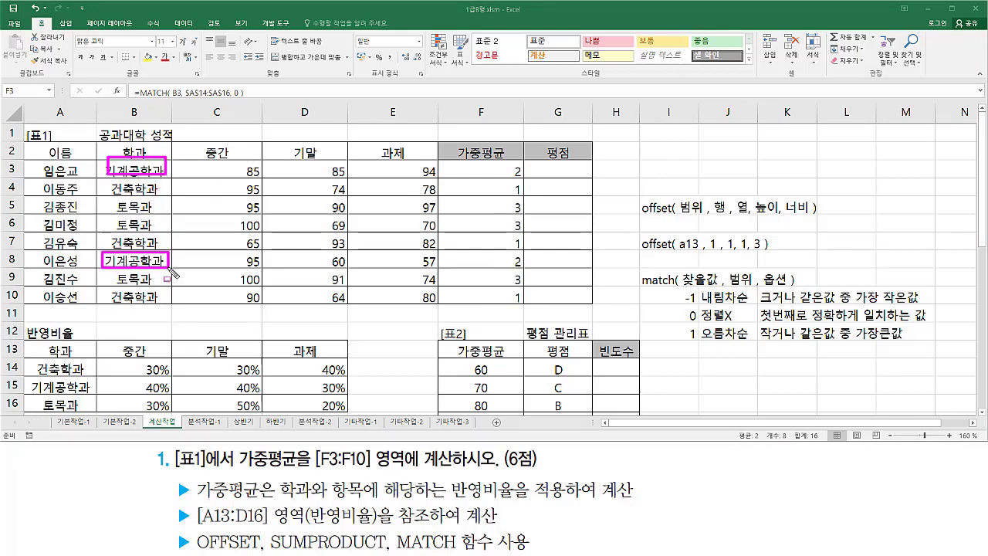
left_click_drag(507, 250, 538, 270)
left_click_drag(504, 169, 540, 183)
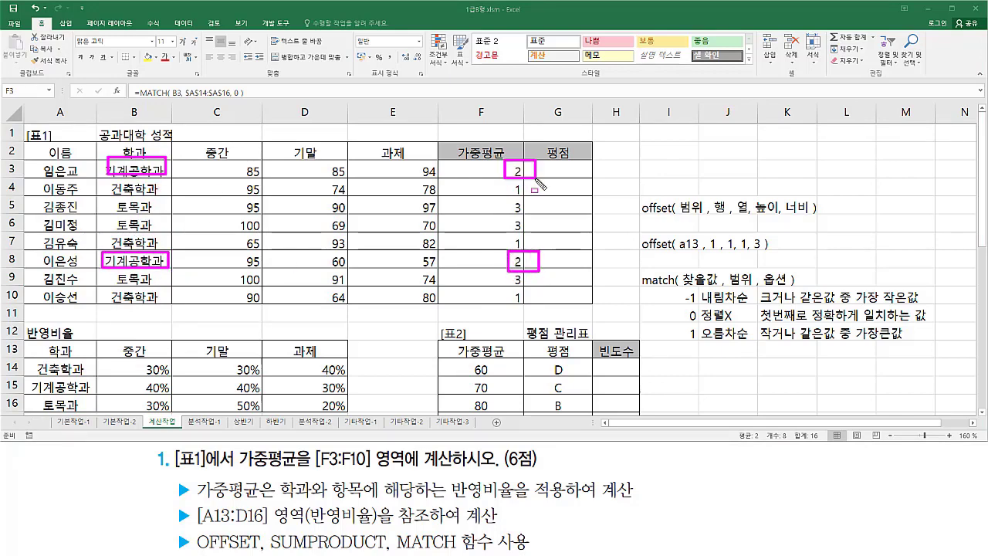
mouse_move(41, 353)
left_mouse_down()
mouse_move(23, 377)
mouse_move(41, 402)
mouse_move(93, 401)
mouse_move(35, 354)
left_mouse_up()
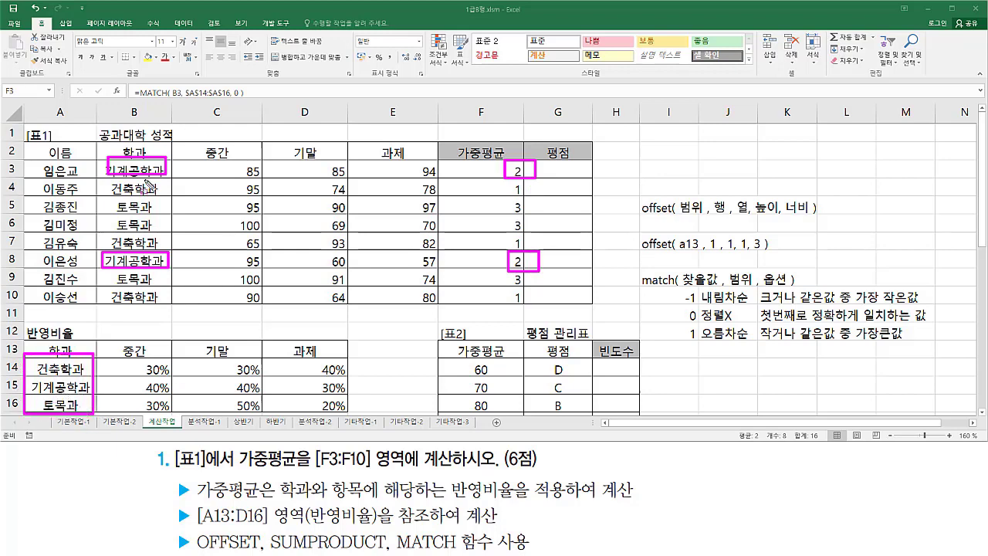
left_click_drag(78, 388, 108, 388)
key("e")
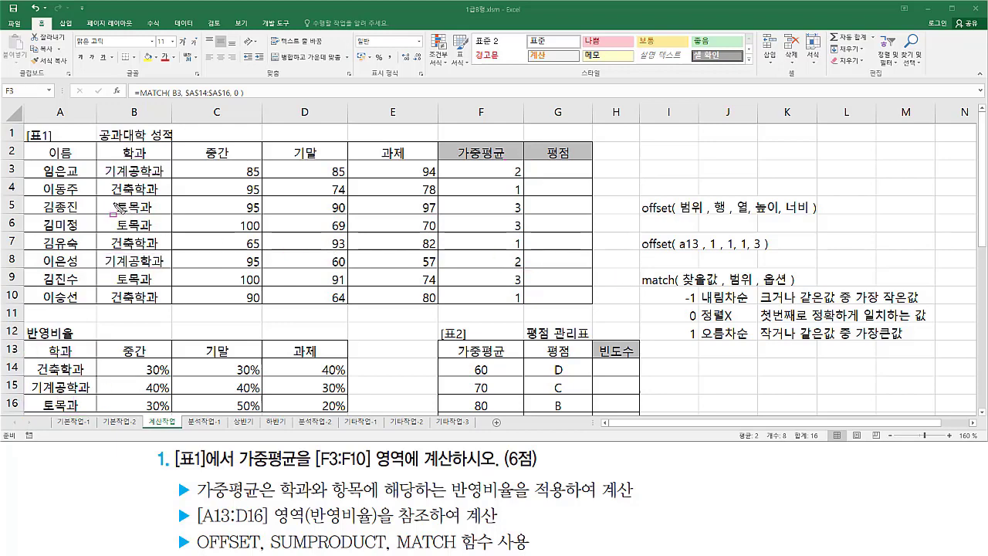
Step: Check the MATCH results of the 토목과 rows and review the department order in A14:A16
left_click_drag(108, 199, 169, 232)
left_click_drag(505, 201, 532, 228)
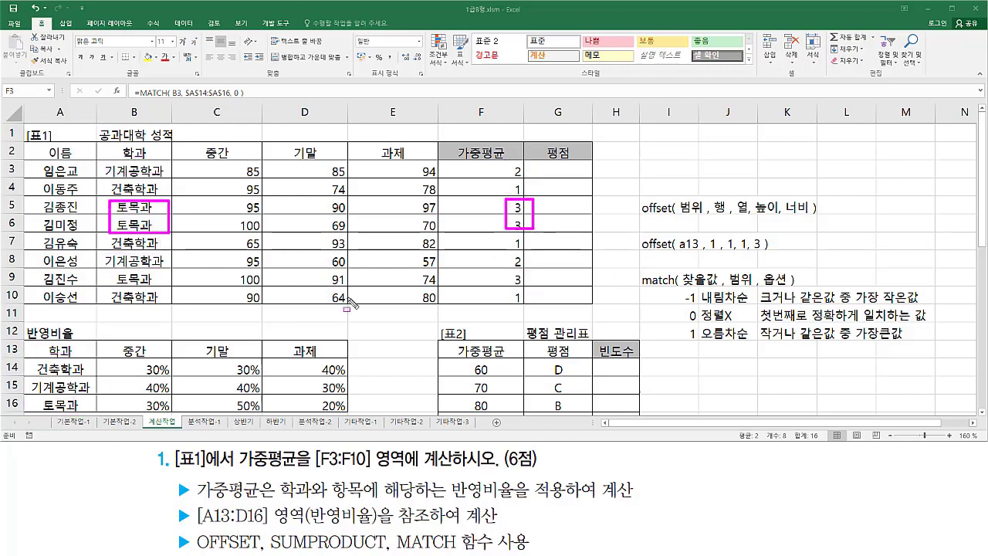
mouse_move(110, 273)
left_mouse_down()
mouse_move(131, 284)
mouse_move(111, 287)
left_mouse_up()
left_click_drag(507, 271, 532, 295)
key("e")
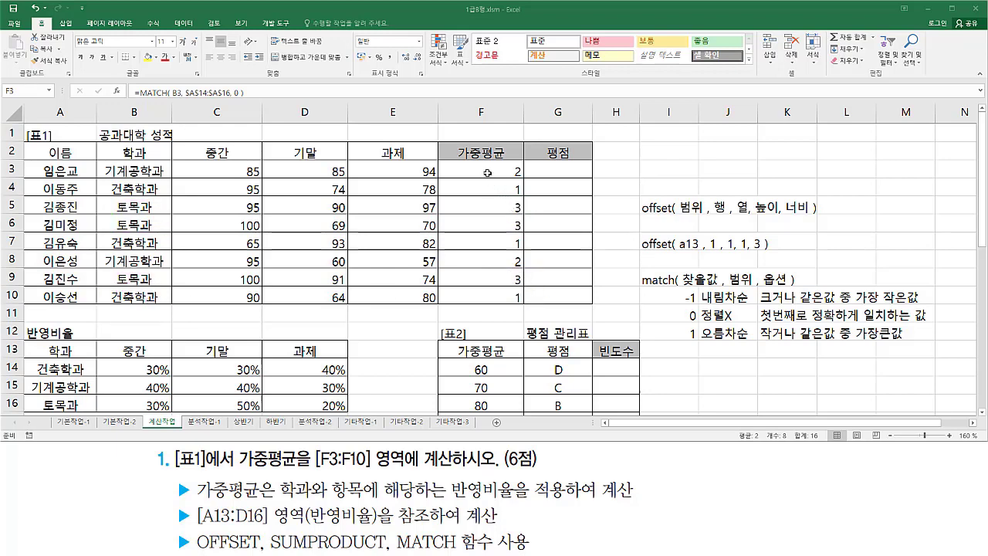
key("Escape")
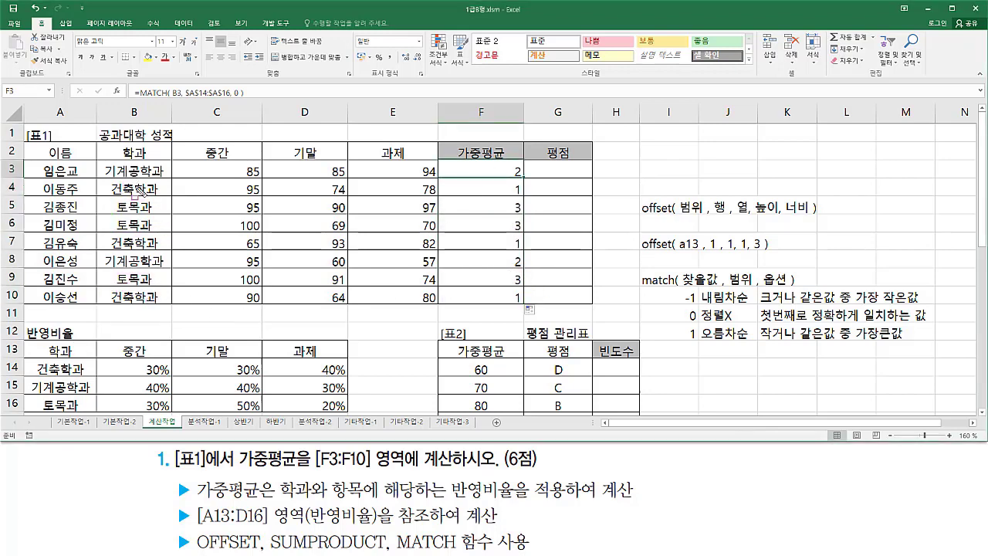
left_click_drag(25, 358, 97, 416)
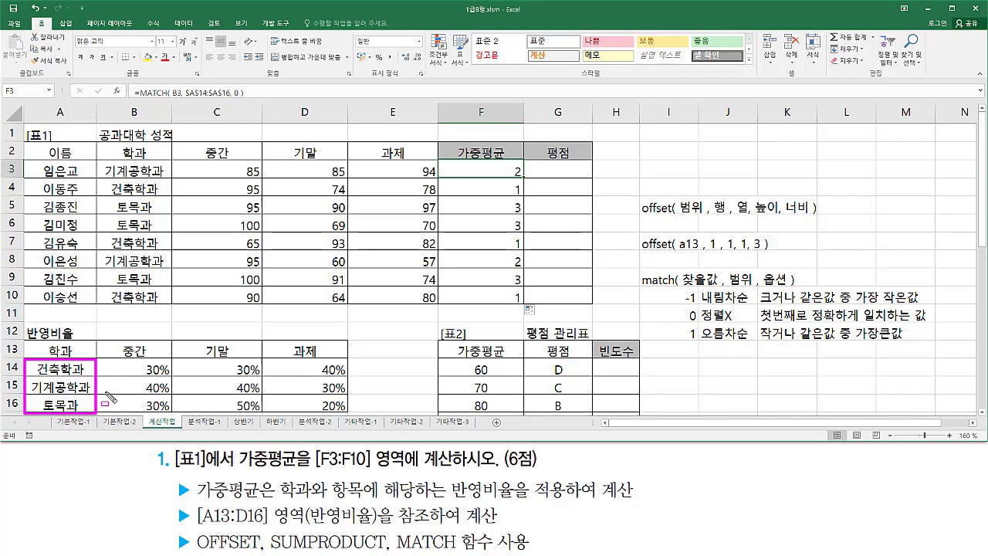
key("Escape")
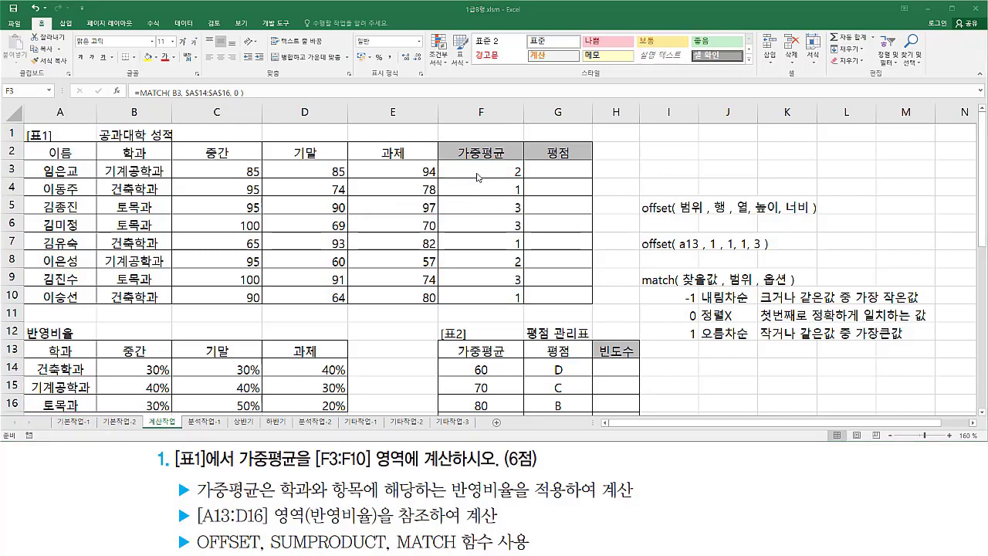
Step: Review the MATCH formula in F3 against the row argument of the OFFSET example beside the table
double_click(453, 171)
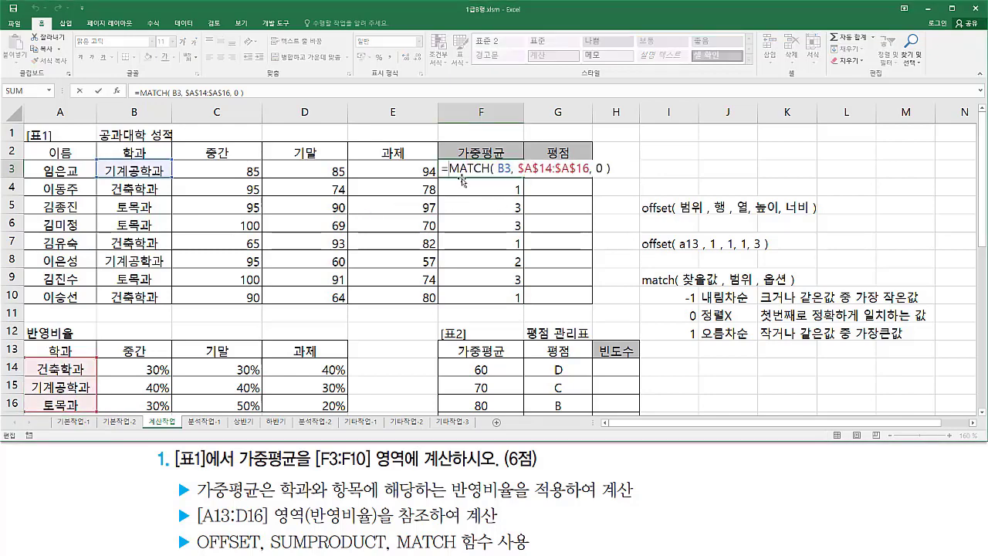
left_click_drag(707, 235, 719, 253)
left_click_drag(679, 249, 692, 249)
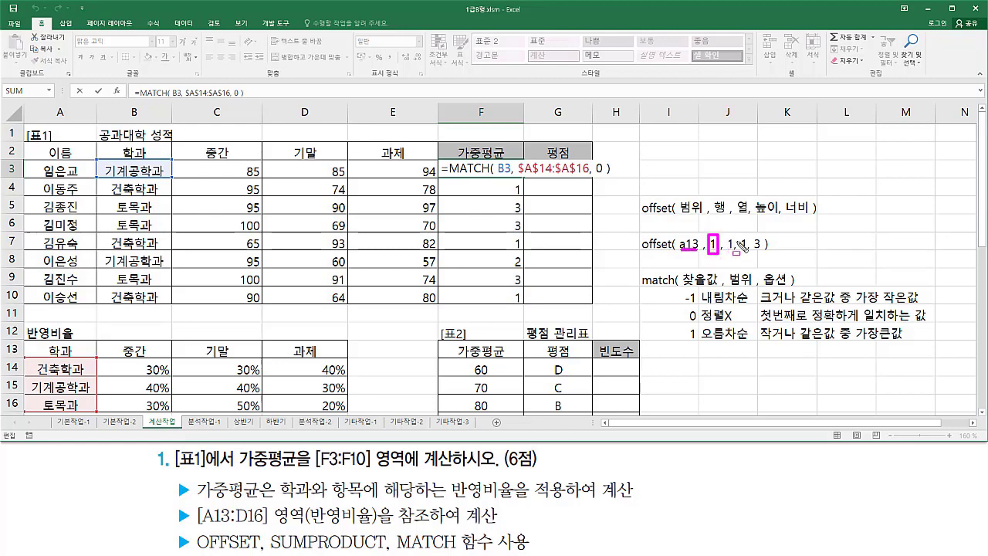
mouse_move(741, 241)
left_mouse_down()
mouse_move(754, 250)
mouse_move(765, 242)
left_mouse_up()
key("ctrl+Return")
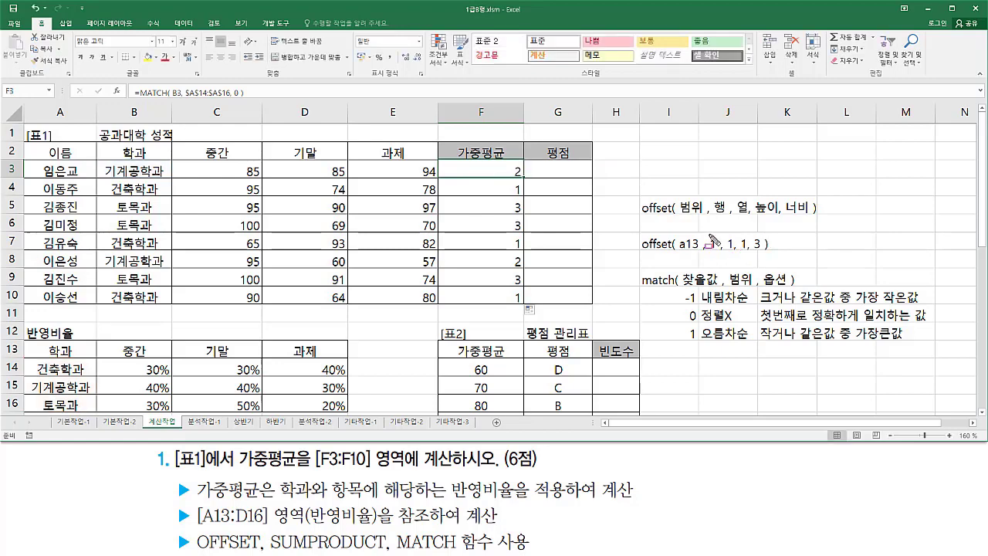
Step: Trace the OFFSET example from A13 to the 기계공학과 ratios B15:D15, using the MATCH result in F3 as row offset
left_click_drag(708, 235, 717, 258)
left_click_drag(509, 164, 526, 310)
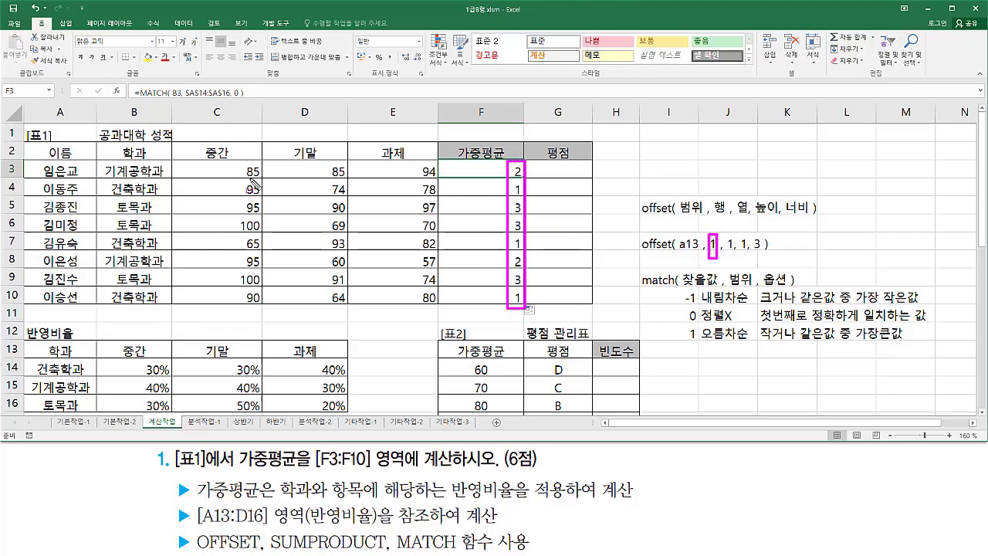
left_click_drag(99, 177, 166, 176)
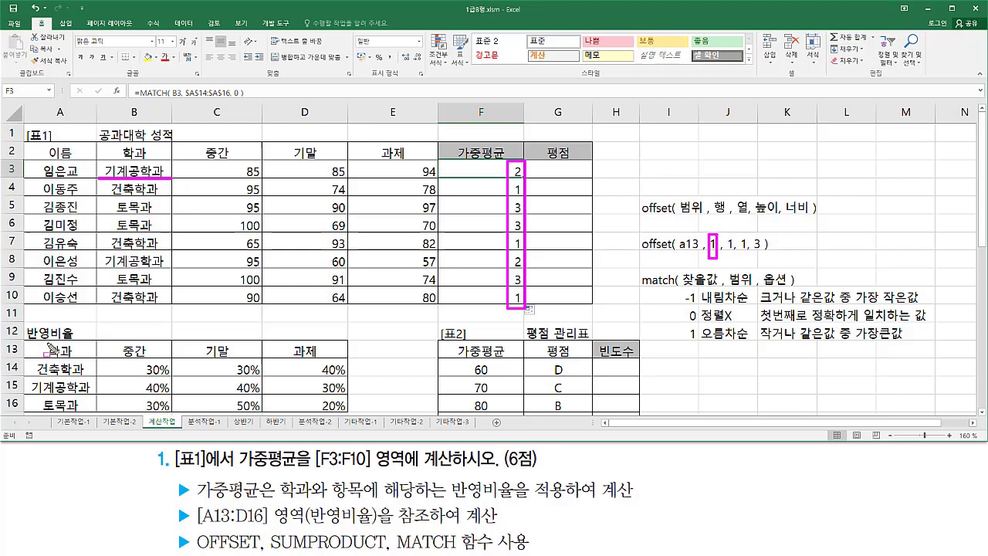
mouse_move(59, 343)
left_mouse_down()
mouse_move(36, 354)
mouse_move(77, 342)
left_mouse_up()
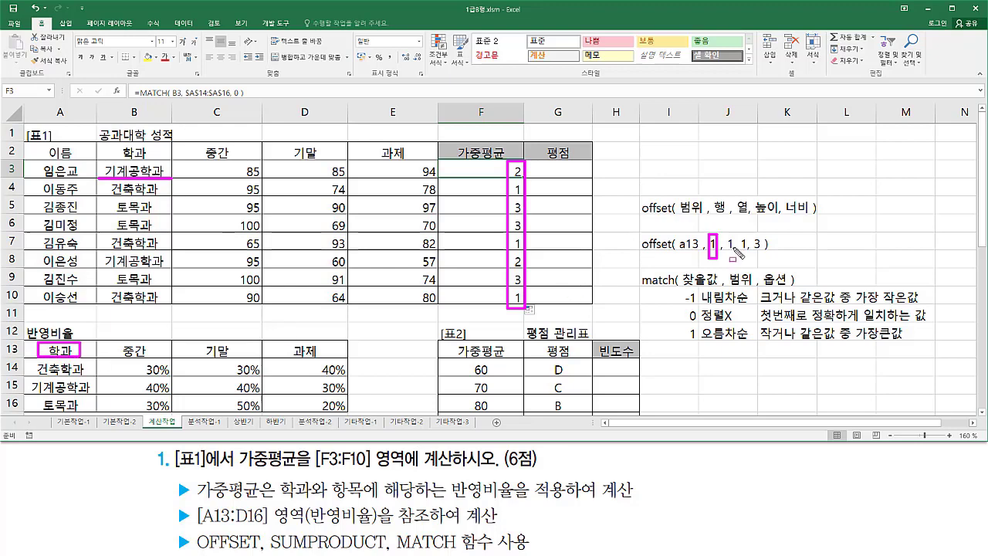
left_click_drag(679, 249, 693, 251)
mouse_move(502, 178)
left_mouse_down()
mouse_move(522, 161)
mouse_move(533, 179)
left_mouse_up()
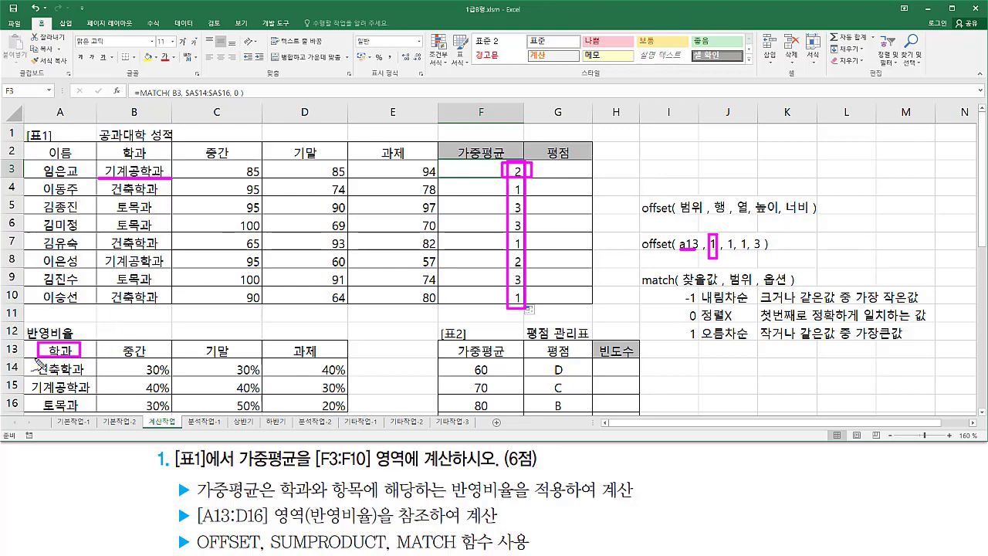
left_click_drag(36, 351, 35, 381)
left_click_drag(726, 249, 738, 247)
left_click_drag(87, 390, 113, 386)
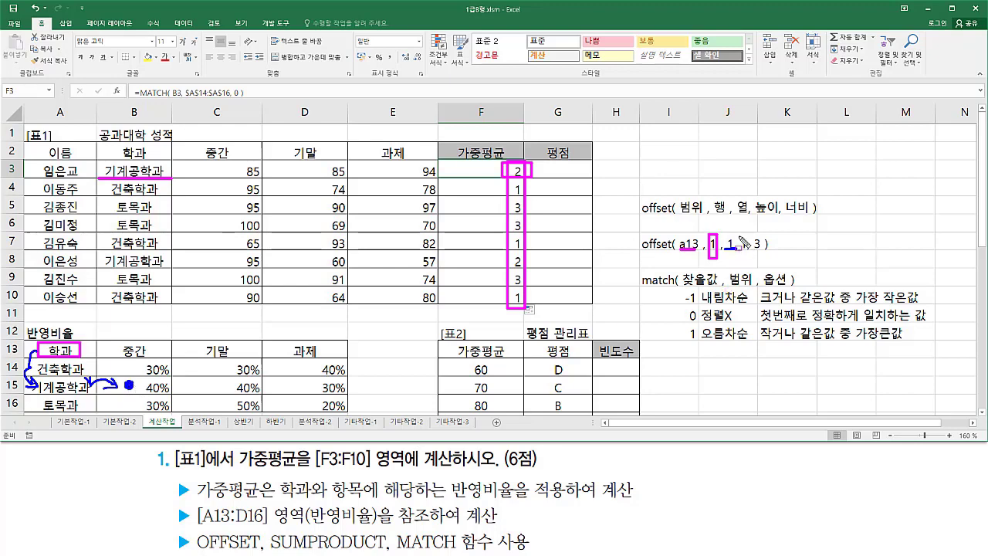
left_click_drag(737, 233, 764, 263)
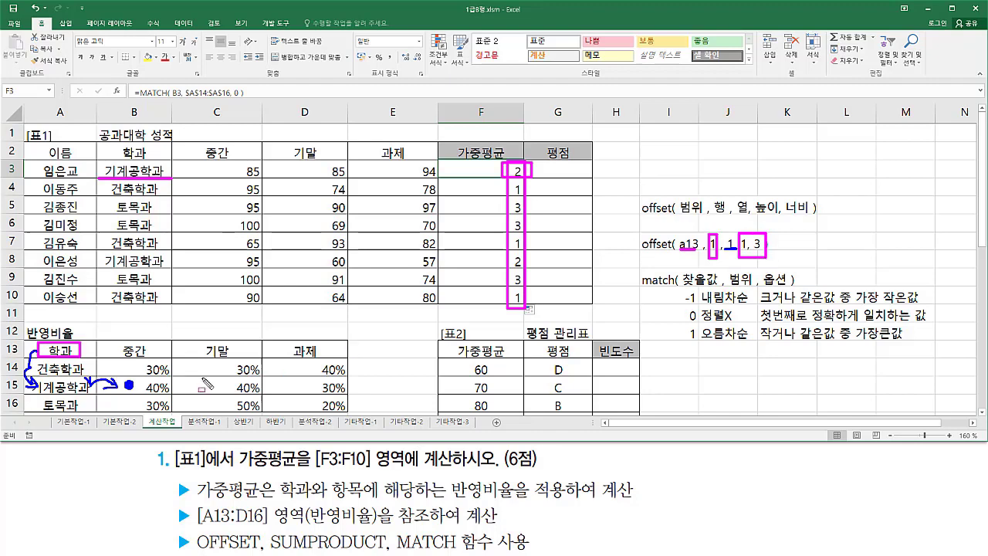
mouse_move(119, 375)
left_mouse_down()
mouse_move(121, 391)
mouse_move(351, 402)
left_mouse_up()
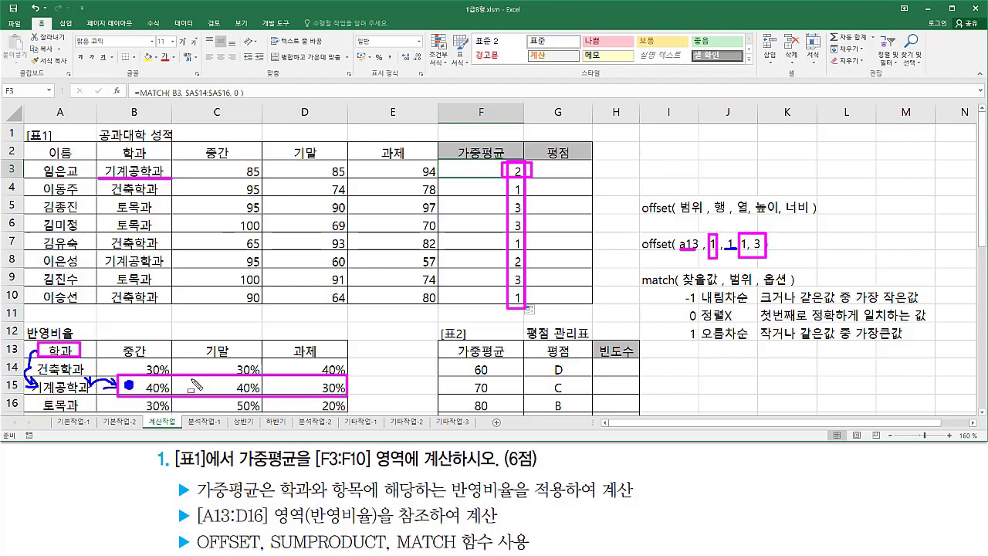
key("Escape")
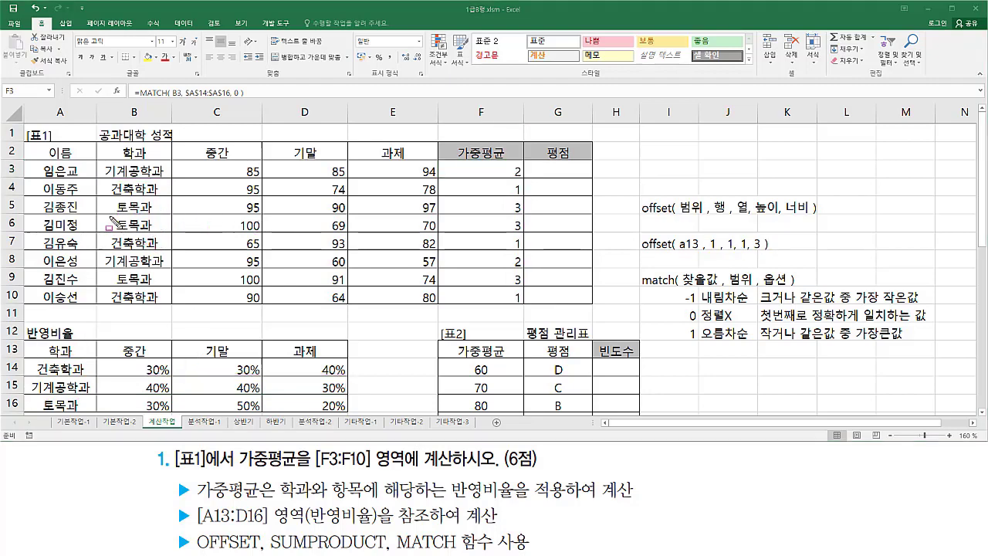
Step: Trace the 토목과 MATCH result in F5 as OFFSET's row argument, moving down from A13 to 토목과 in A16
left_click_drag(109, 216, 171, 216)
left_click_drag(507, 199, 524, 218)
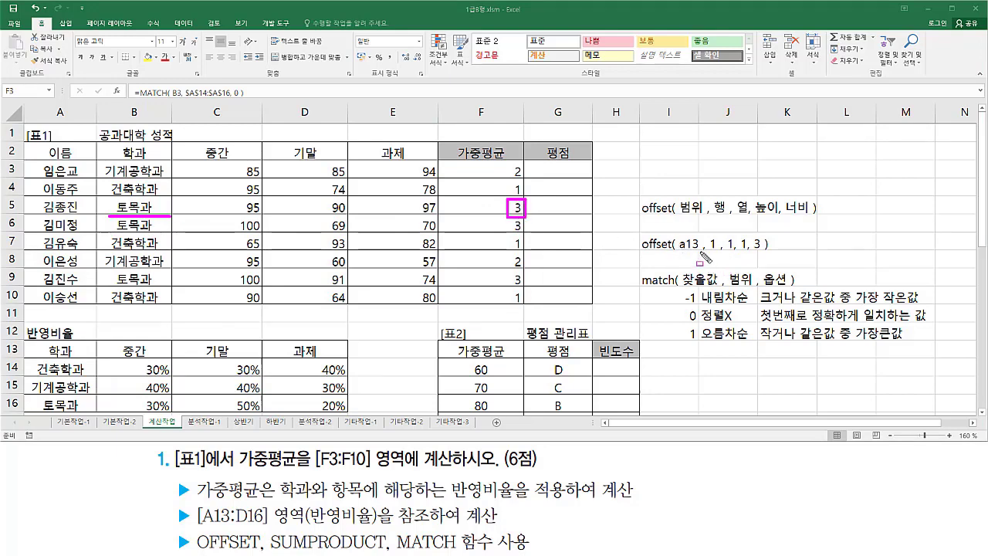
mouse_move(698, 249)
left_mouse_down()
mouse_move(709, 255)
mouse_move(716, 235)
mouse_move(718, 261)
left_mouse_up()
left_click_drag(677, 251, 698, 251)
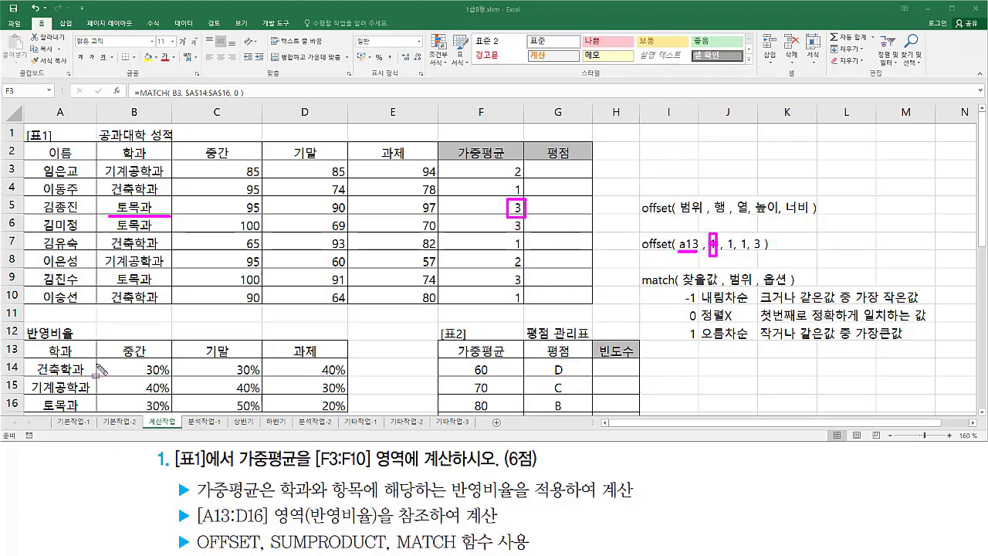
left_click_drag(35, 344, 88, 356)
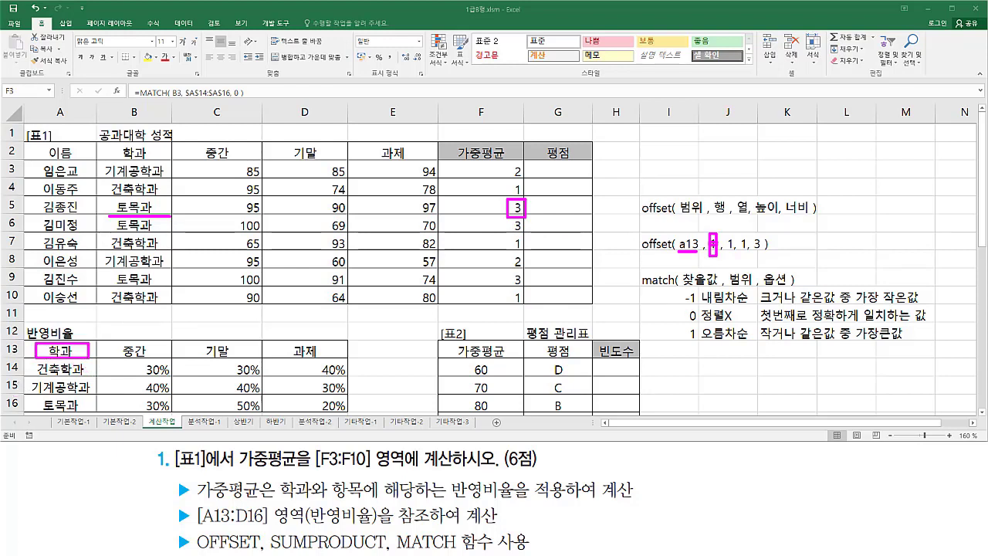
mouse_move(524, 194)
left_mouse_down()
mouse_move(528, 205)
mouse_move(552, 196)
left_mouse_up()
left_click_drag(37, 353, 31, 406)
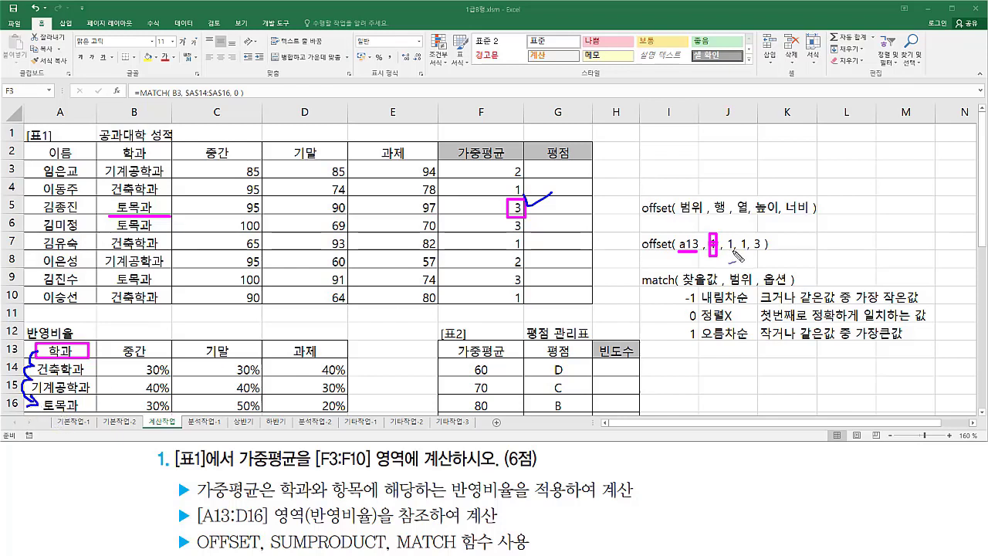
Step: Trace OFFSET's column, height and width arguments 1, 1, 3 from A16 to the 토목과 ratios in B16:D16
mouse_move(730, 258)
left_mouse_down()
mouse_move(721, 238)
mouse_move(734, 248)
mouse_move(729, 255)
left_mouse_up()
left_click_drag(82, 402, 134, 406)
left_click(131, 403)
left_click_drag(735, 234, 764, 255)
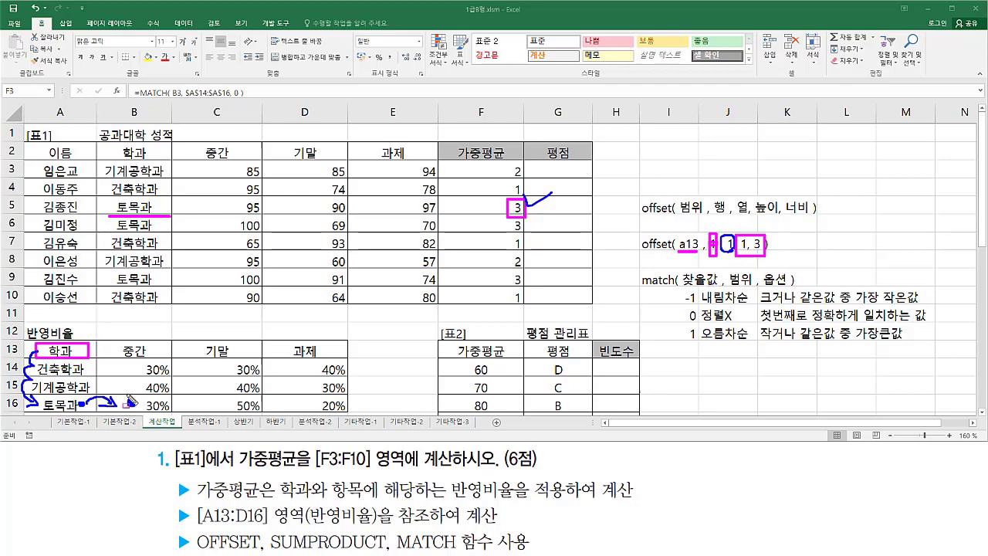
mouse_move(125, 392)
left_mouse_down()
mouse_move(139, 404)
mouse_move(353, 417)
left_mouse_up()
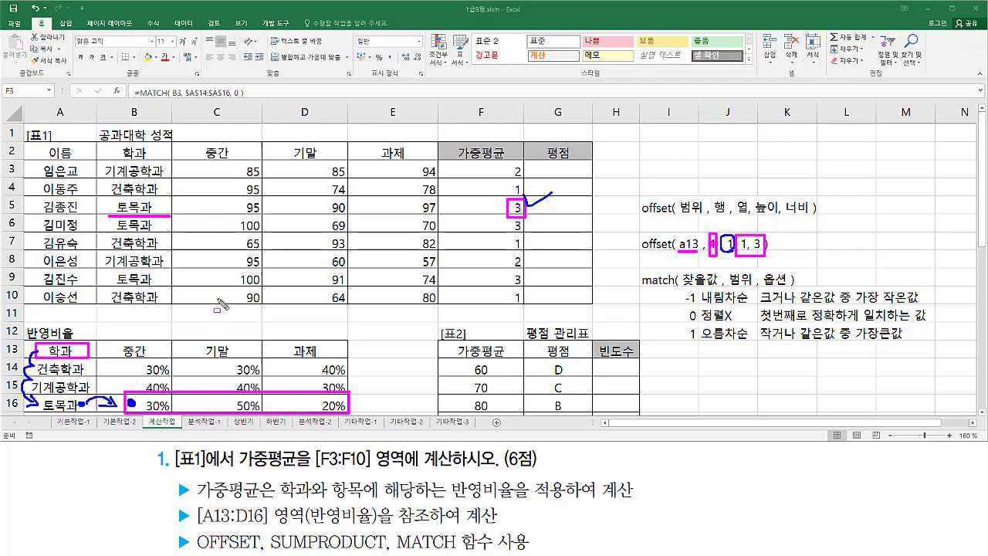
key("Escape")
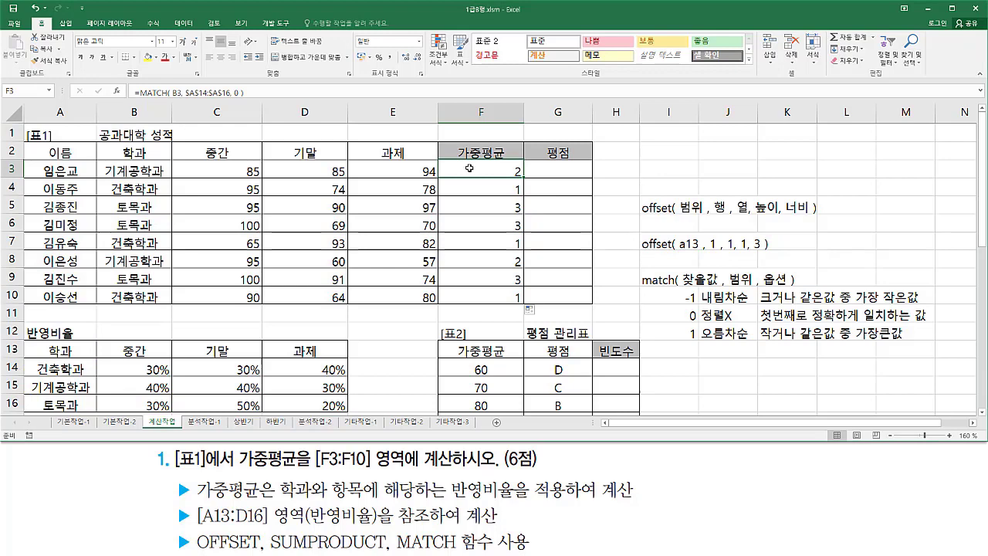
Step: Rewrite the F3 formula as =OFFSET( A13 , MATCH( B3, $A$14:$A$16, 0 ) , 1 , 1 , 3 ), reusing the existing MATCH part
double_click(468, 168)
left_click_drag(445, 168, 640, 163)
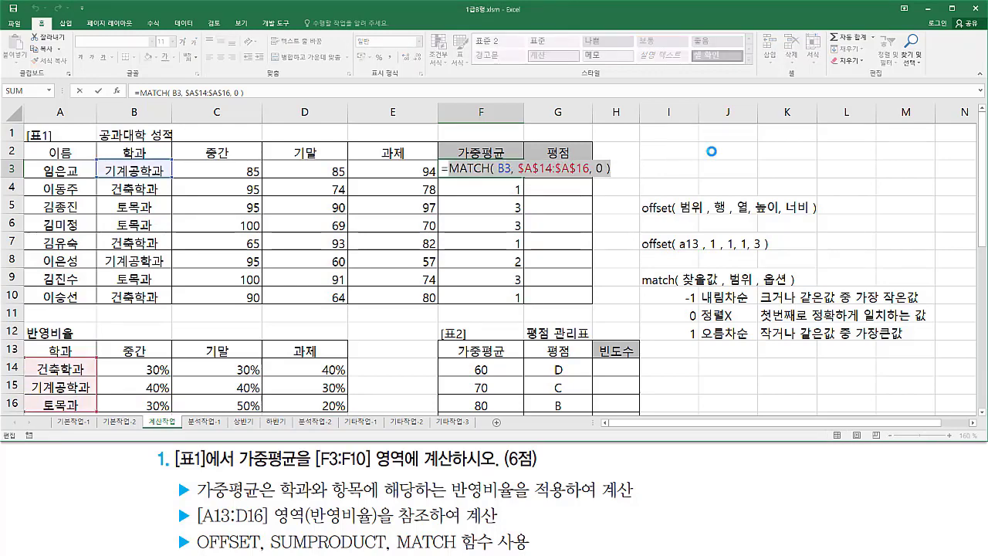
key("Delete")
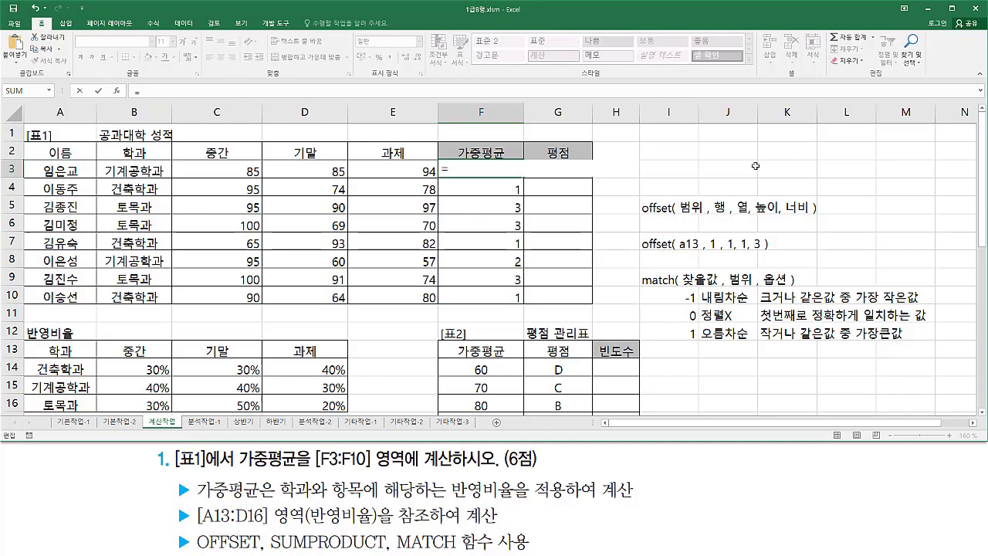
type("of")
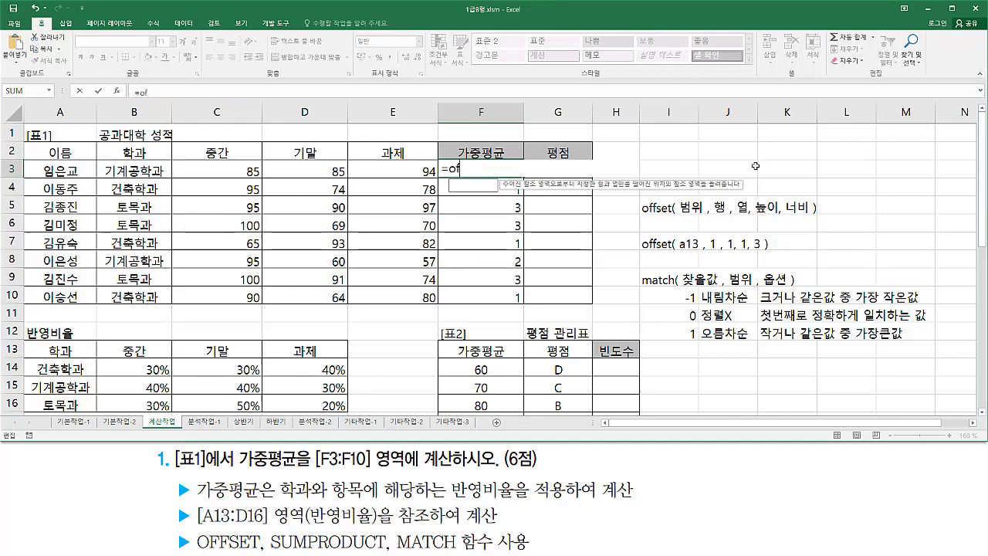
key("Tab")
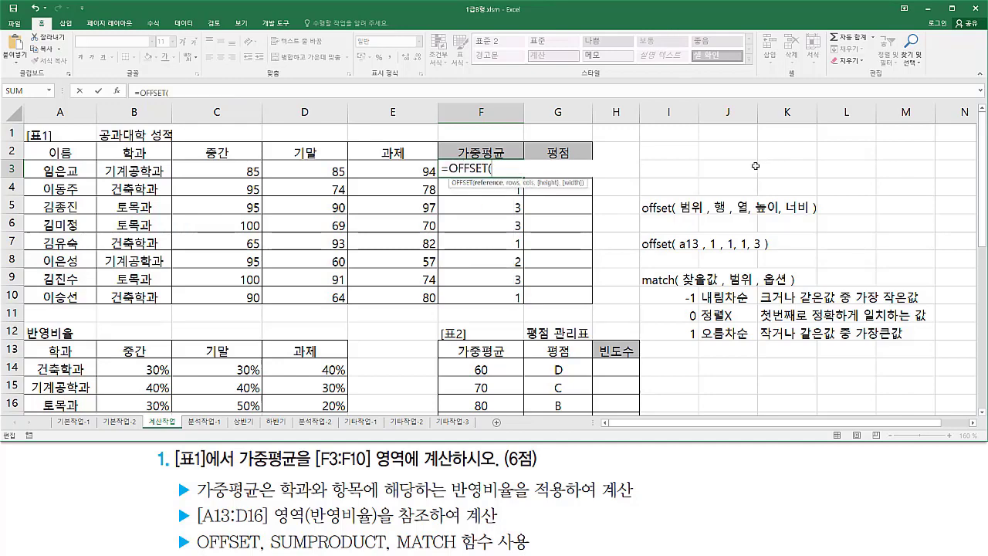
left_click(53, 349)
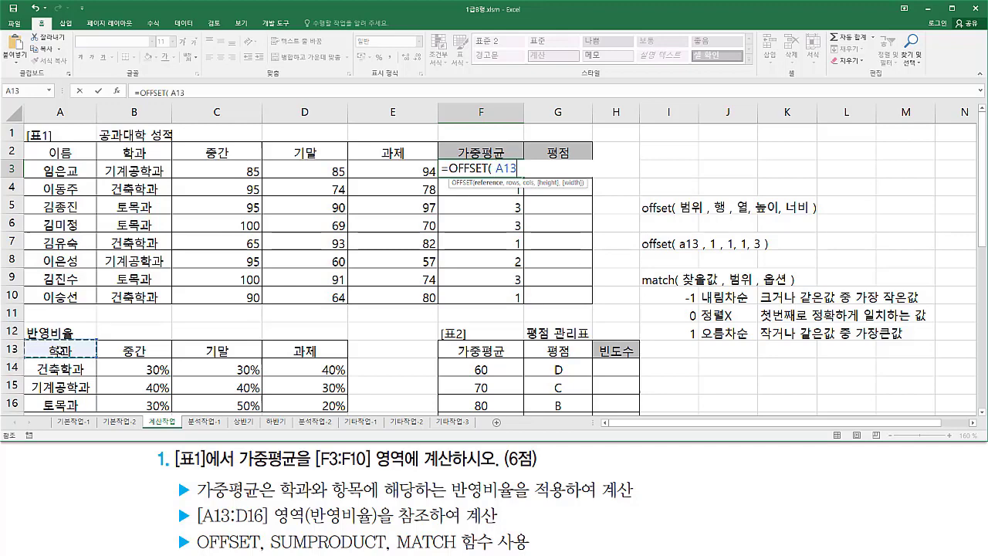
type(",")
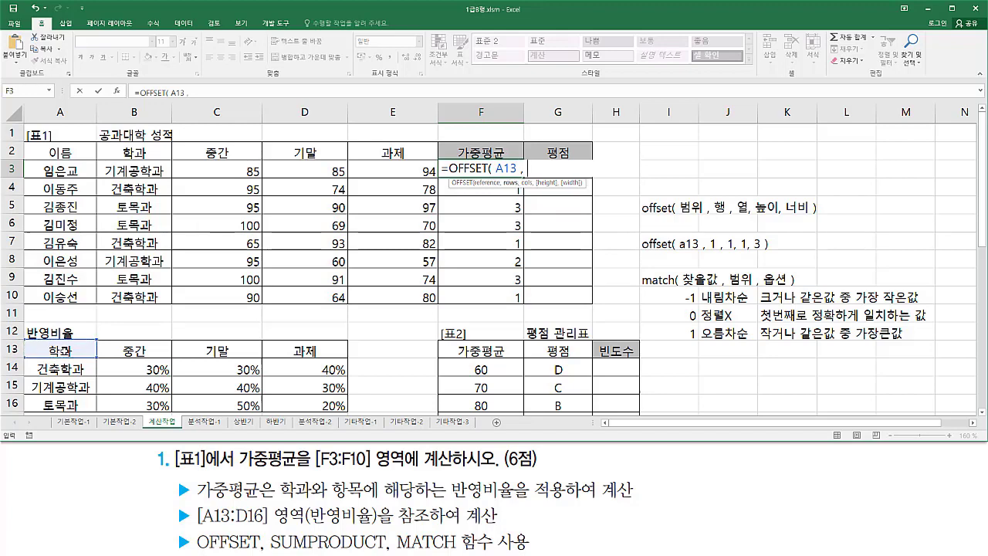
type("MATCH( B3, $A$14:$A$16, 0 )")
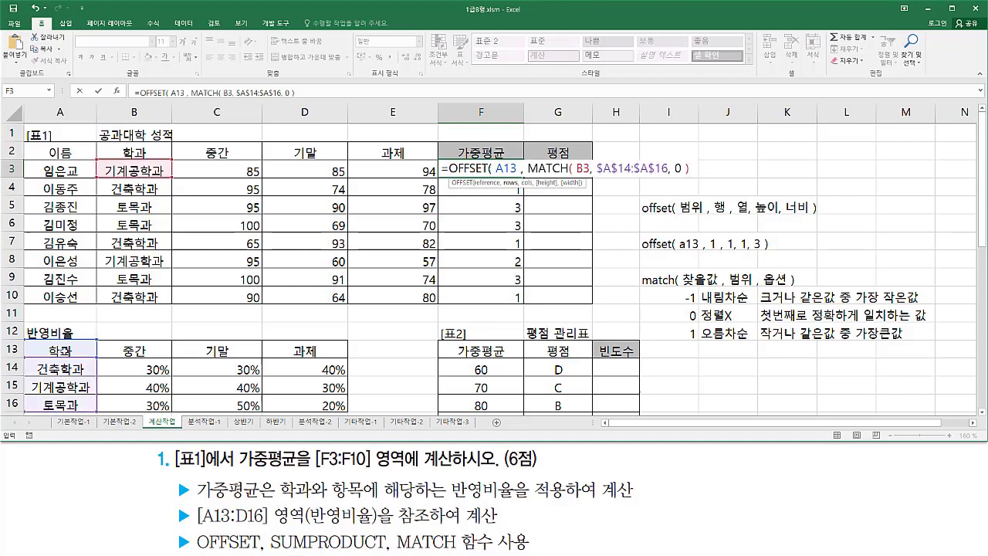
type(" ,")
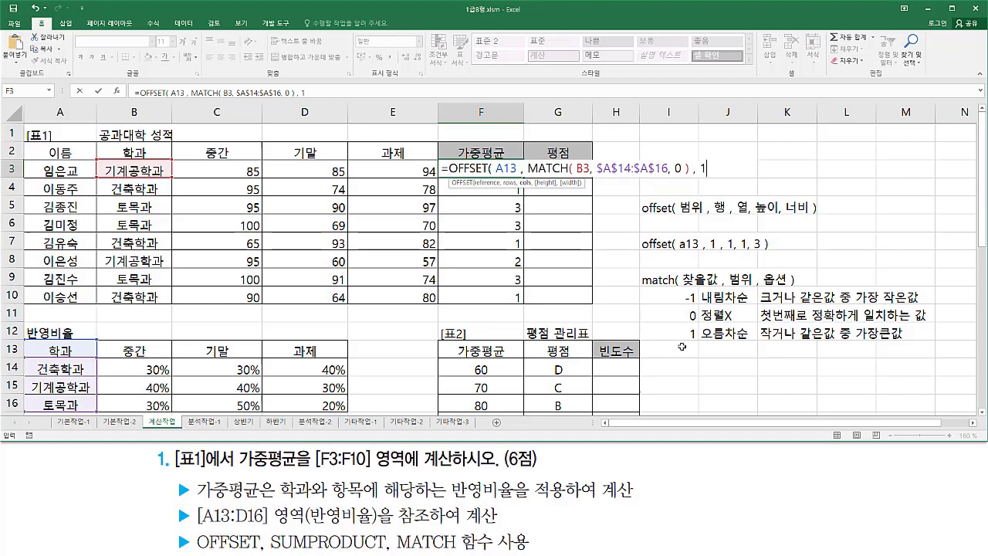
type("1 , 1 , 3")
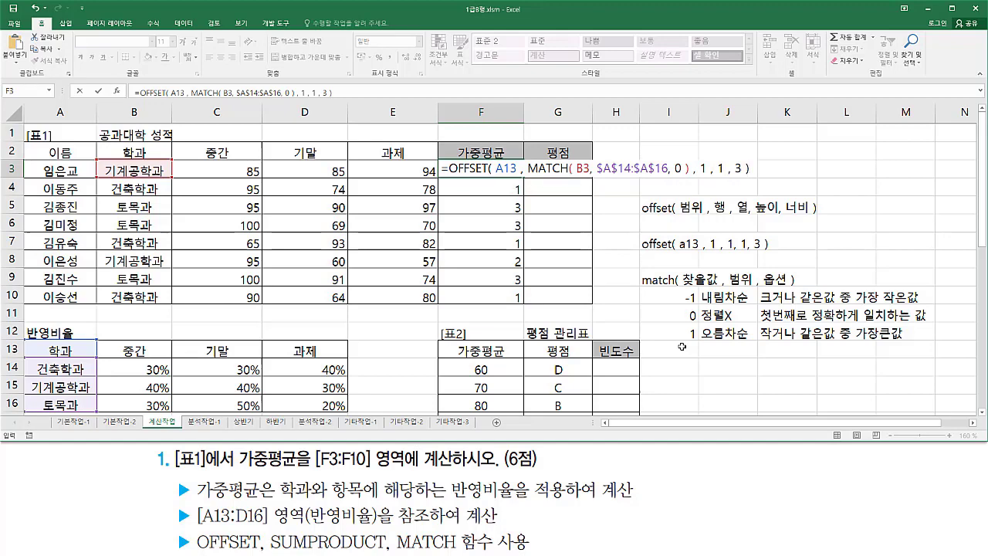
Step: Review the arguments of F3's OFFSET formula: MATCH as the row argument, the fixed 1, 1, 3, and the A13 reference
left_click_drag(525, 174, 689, 175)
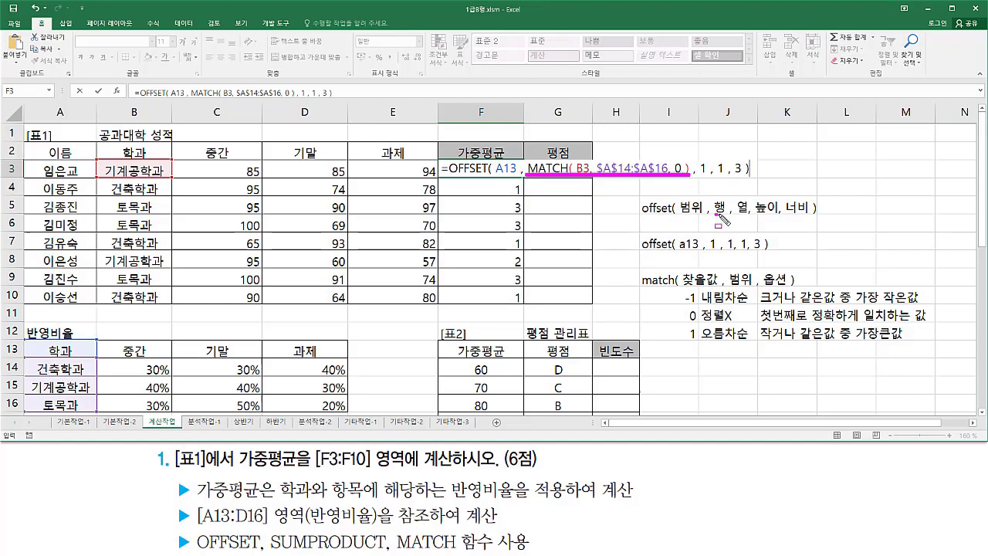
left_click_drag(714, 216, 727, 216)
left_click_drag(697, 175, 744, 176)
mouse_move(496, 160)
left_mouse_down()
mouse_move(496, 177)
mouse_move(518, 178)
left_mouse_up()
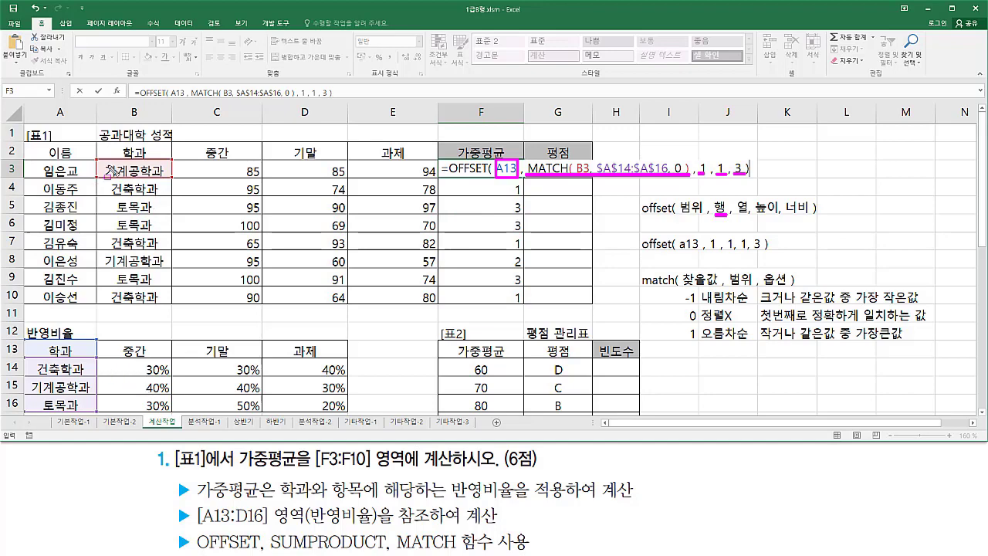
Step: Relate the OFFSET formula to the department ratio rows in B14:D16 and the scores in C3:E3
left_click_drag(116, 359, 360, 378)
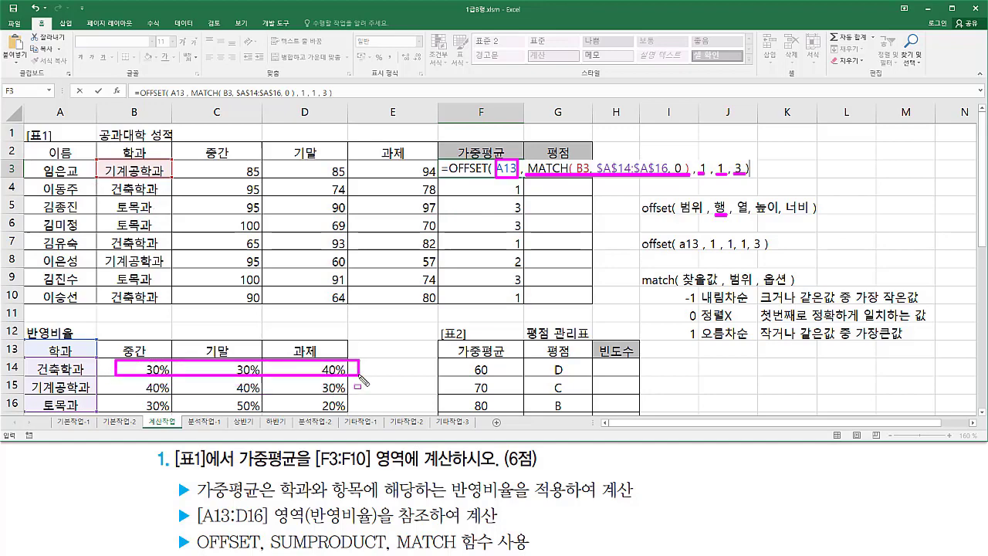
mouse_move(120, 378)
left_mouse_down()
mouse_move(346, 386)
mouse_move(359, 400)
left_mouse_up()
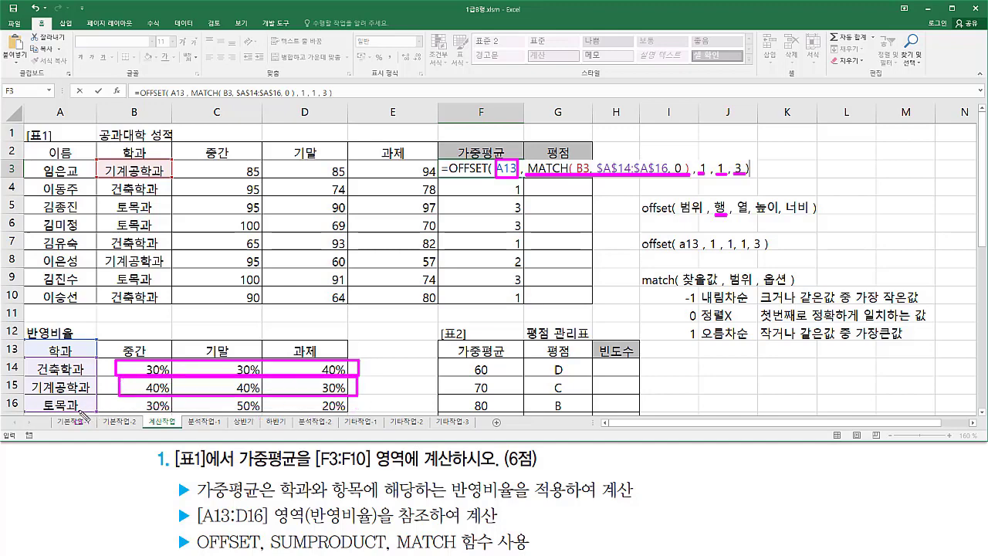
mouse_move(120, 401)
left_mouse_down()
mouse_move(255, 401)
mouse_move(365, 414)
left_mouse_up()
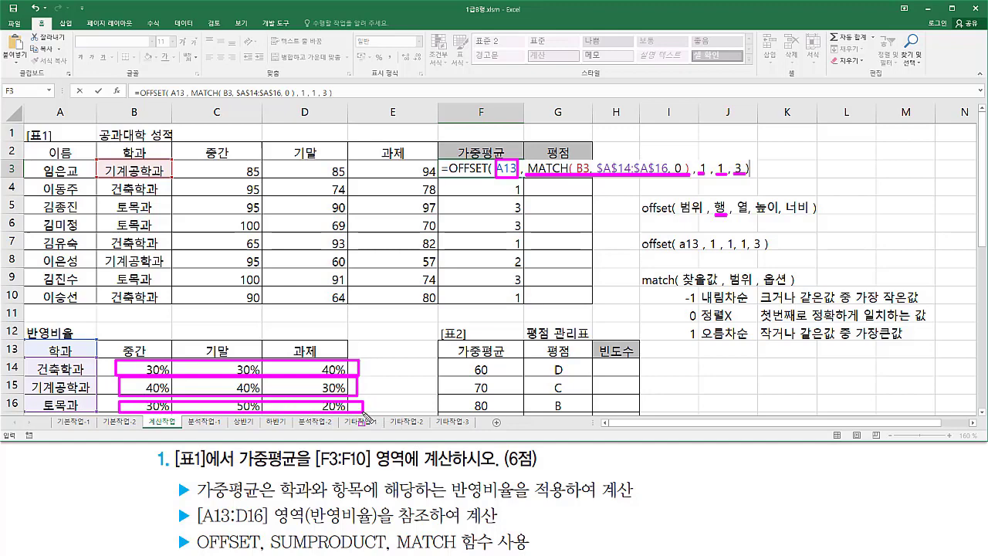
mouse_move(456, 177)
left_mouse_down()
mouse_move(449, 156)
mouse_move(454, 178)
mouse_move(757, 180)
left_mouse_up()
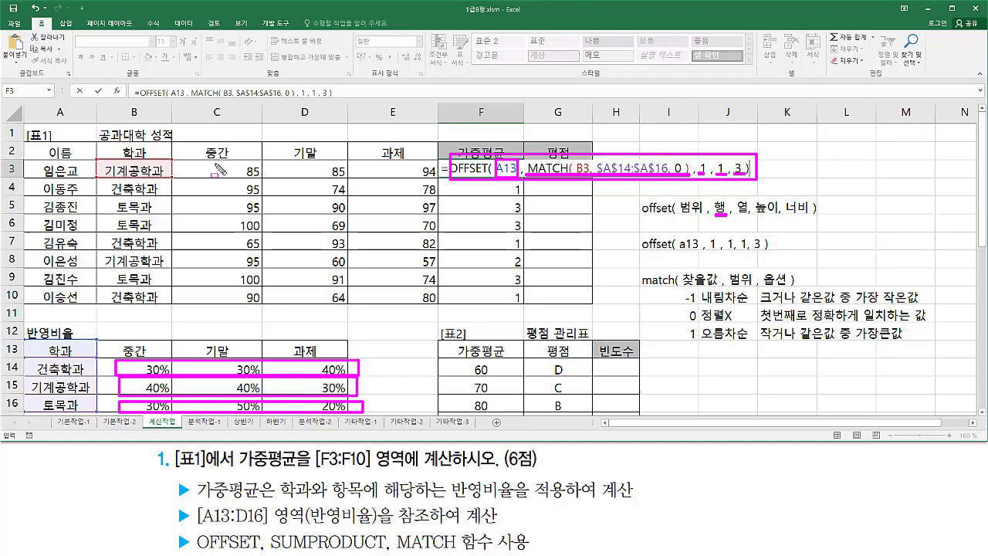
left_click_drag(191, 160, 436, 182)
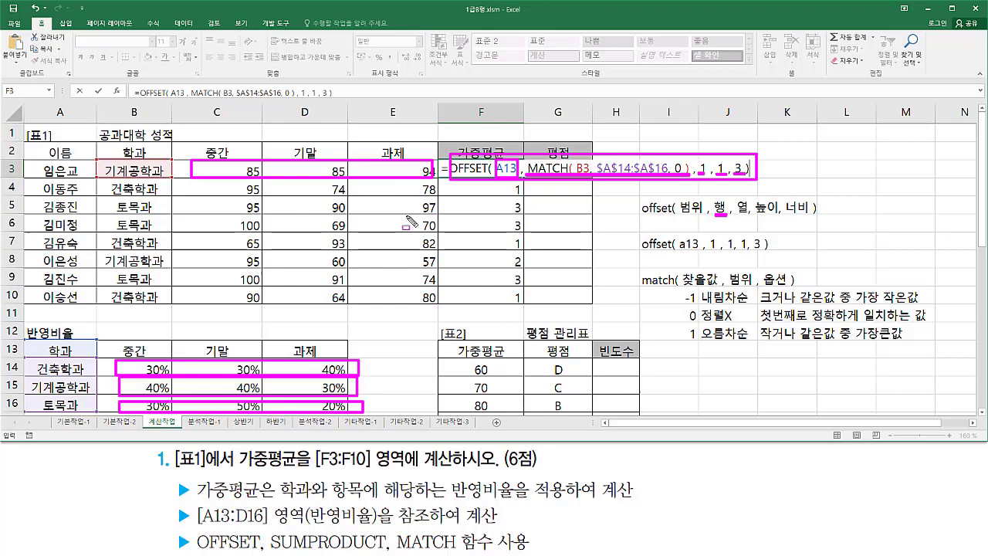
key("Escape")
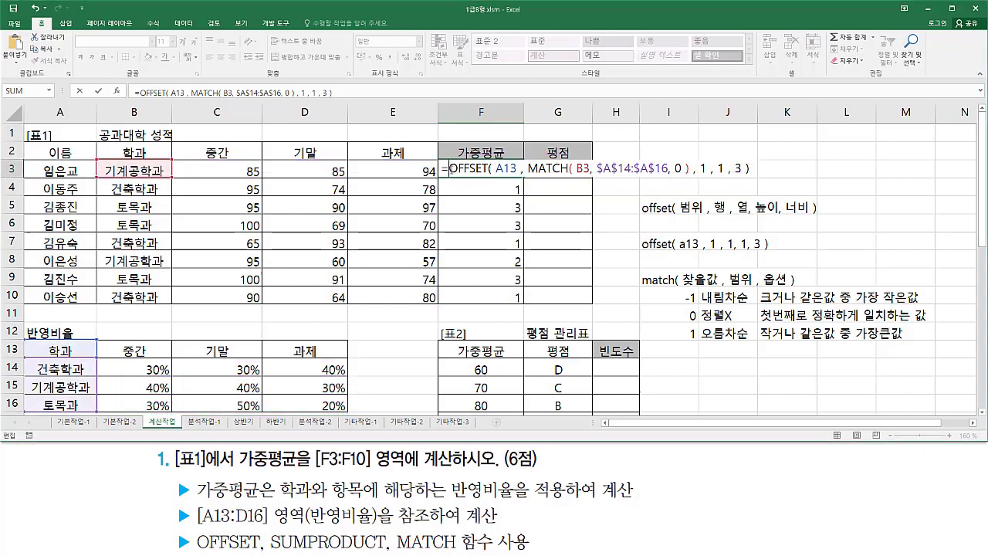
Step: Nest the OFFSET expression in F3 as the second argument of SUMPRODUCT, with the scores C3:E3 as the first
key("shift+End")
key("ctrl+c")
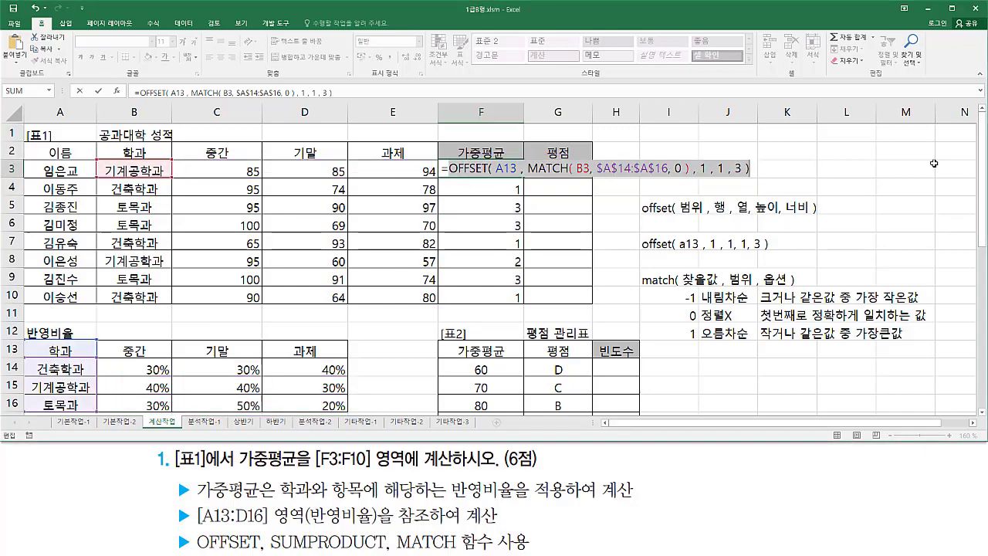
key("Delete")
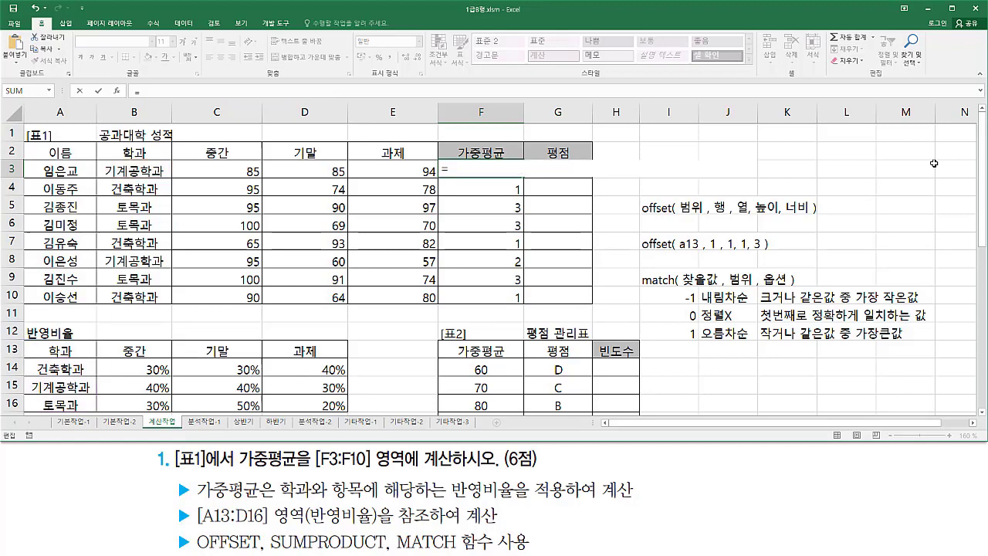
type("sum")
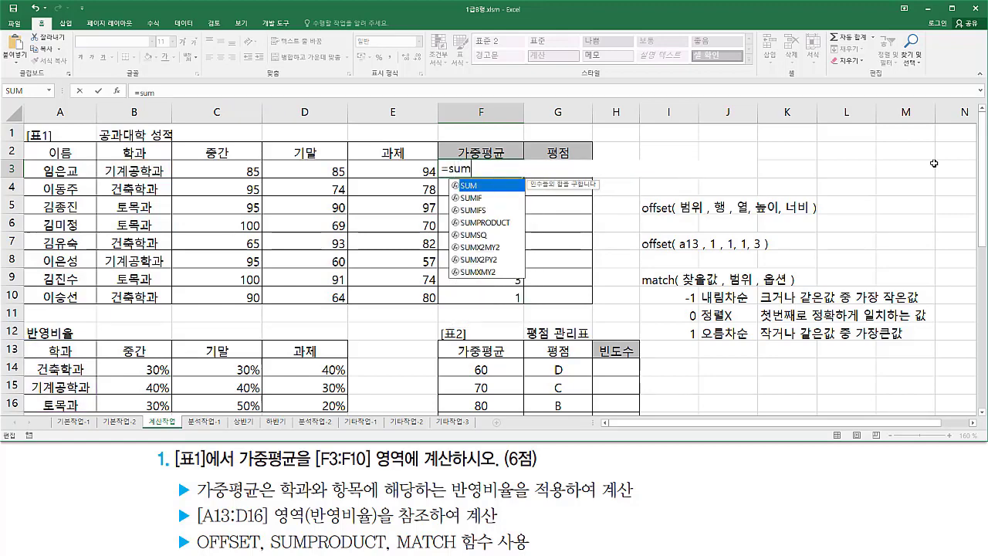
type("p")
key("Tab")
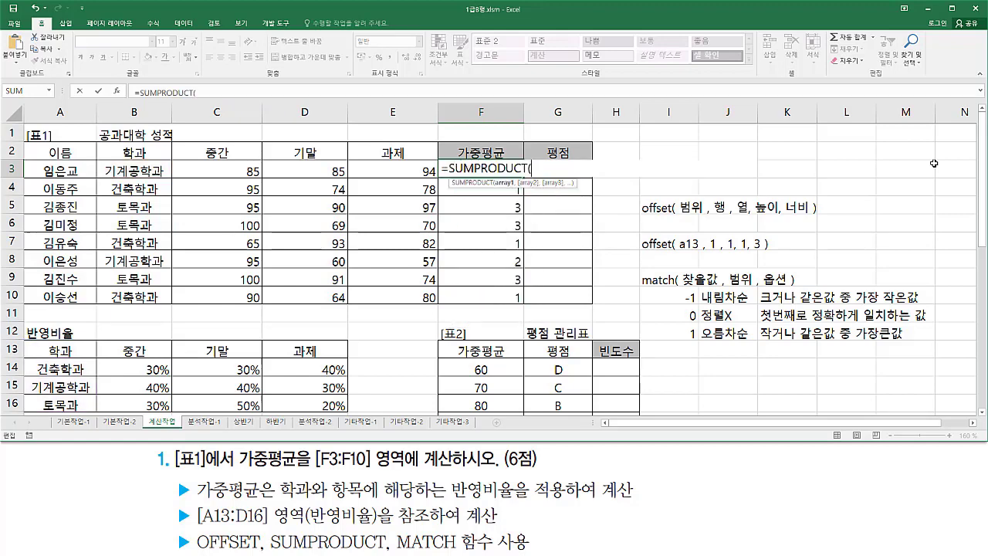
left_click_drag(230, 171, 375, 170)
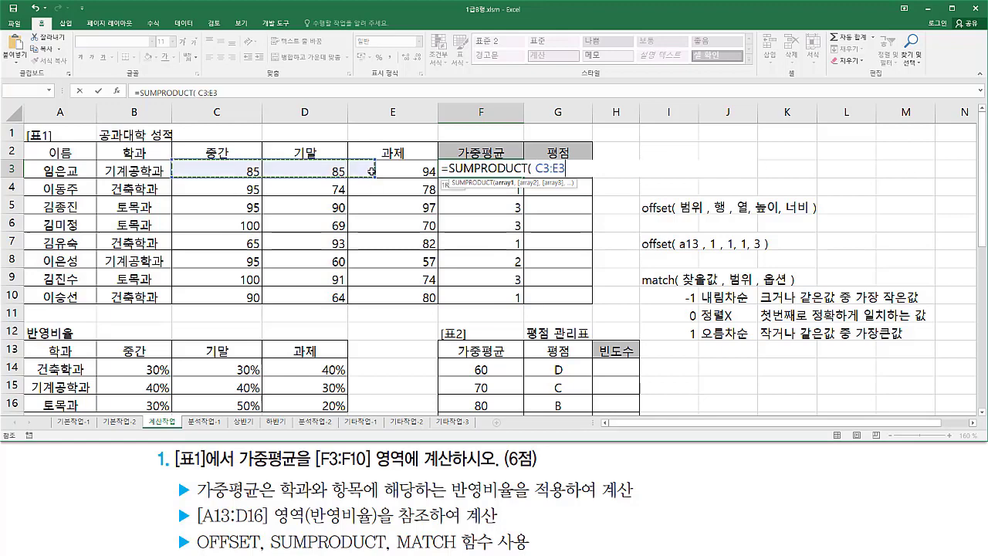
type(",")
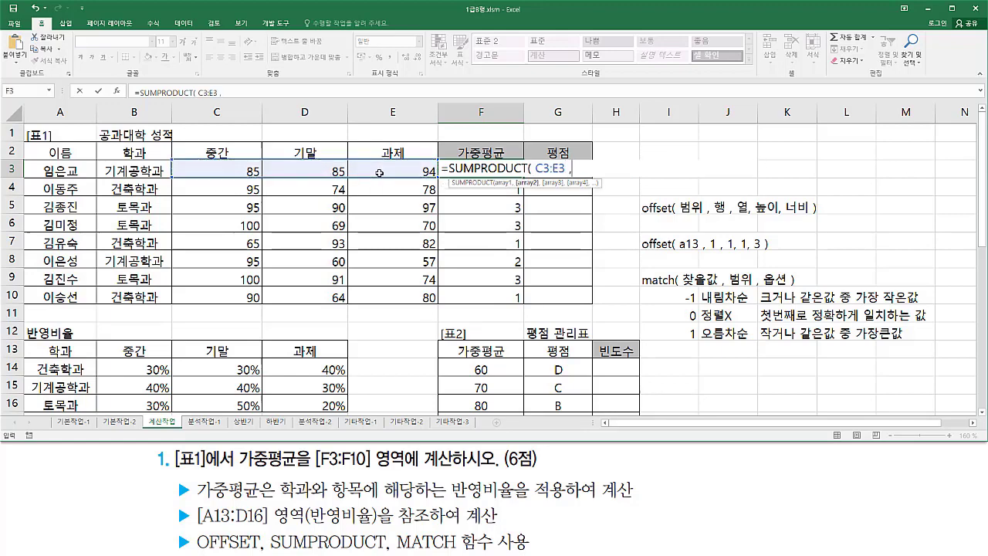
key("ctrl+v")
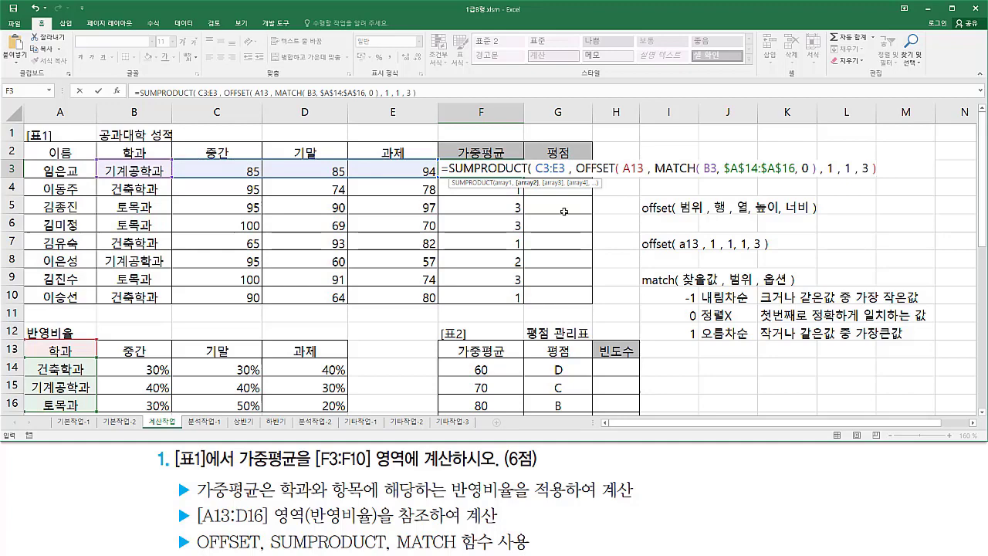
Step: Check the OFFSET part of F3's formula against the ratios in B14:D14 and close the SUMPRODUCT parenthesis
left_click(578, 166)
left_click_drag(574, 153, 884, 176)
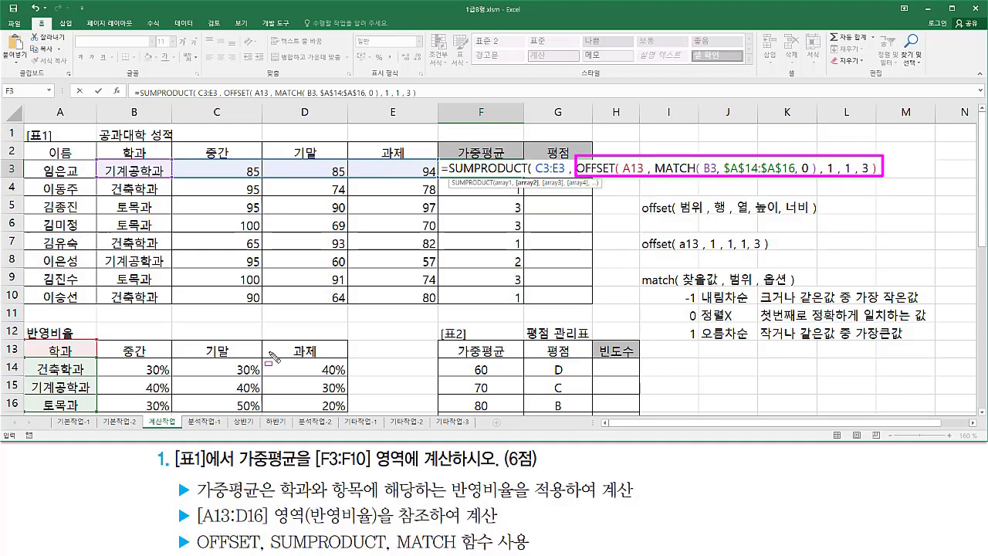
left_click_drag(116, 358, 345, 375)
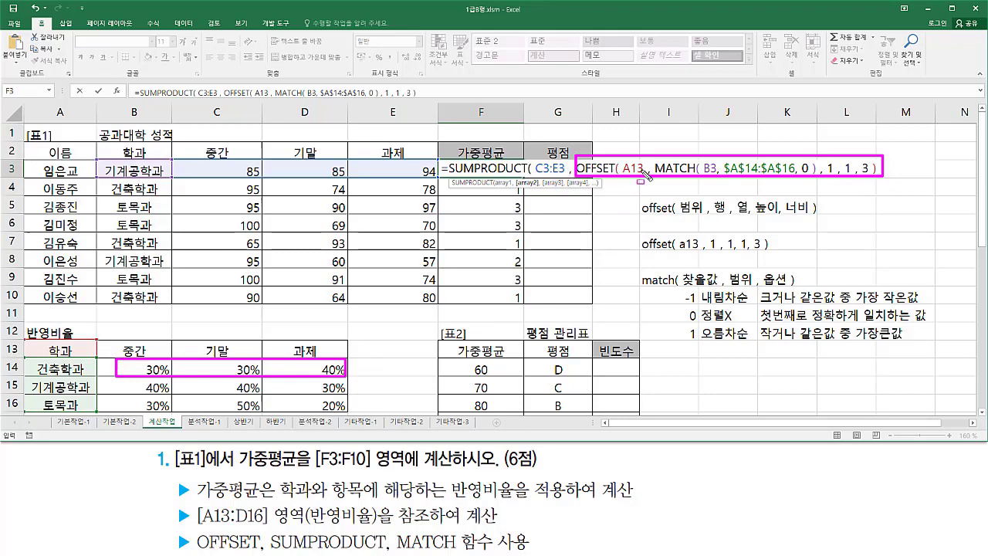
key("Escape")
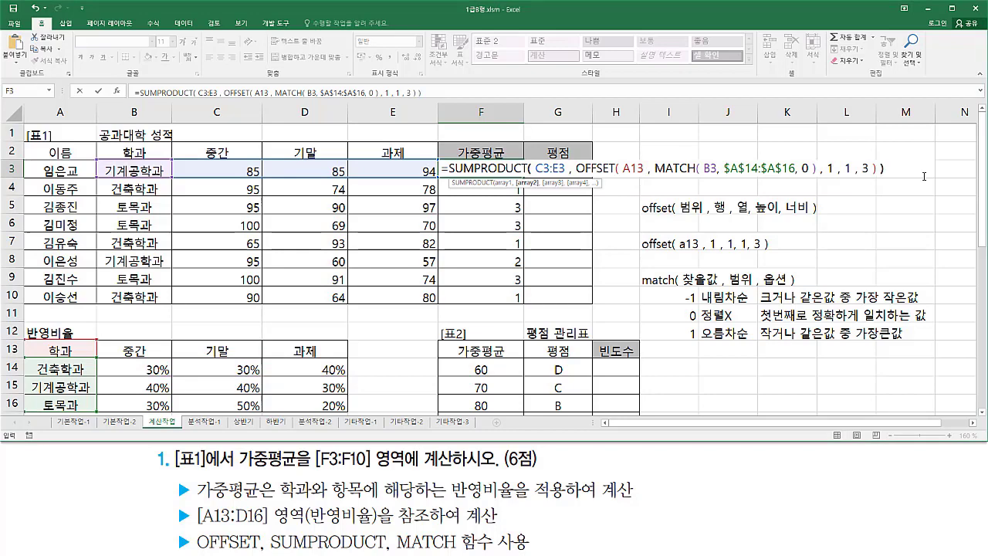
key("End")
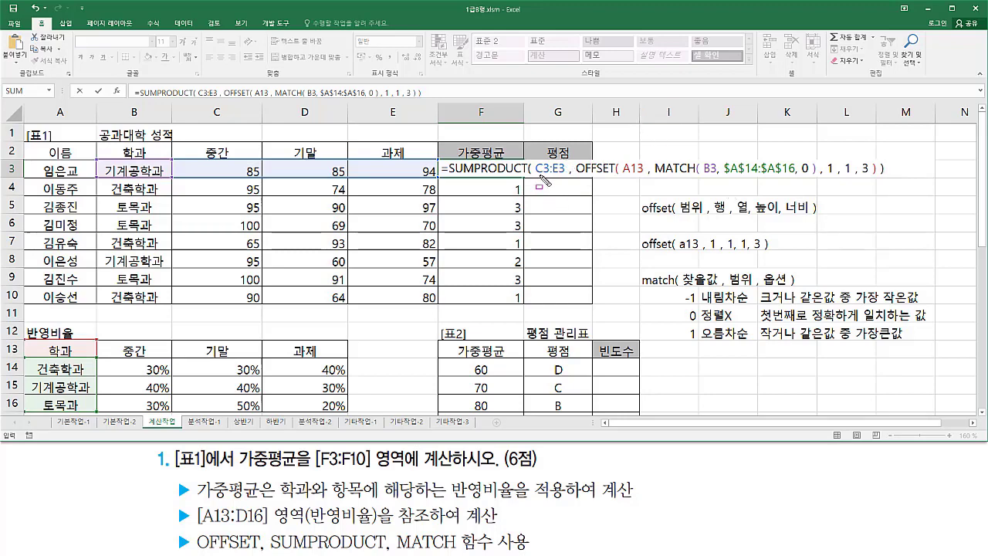
Step: Check row by row which references in F3's formula must shift, like C3:E3, and which must stay fixed, like A13
left_click_drag(538, 177, 564, 177)
mouse_move(199, 162)
left_mouse_down()
mouse_move(386, 171)
mouse_move(500, 191)
left_mouse_up()
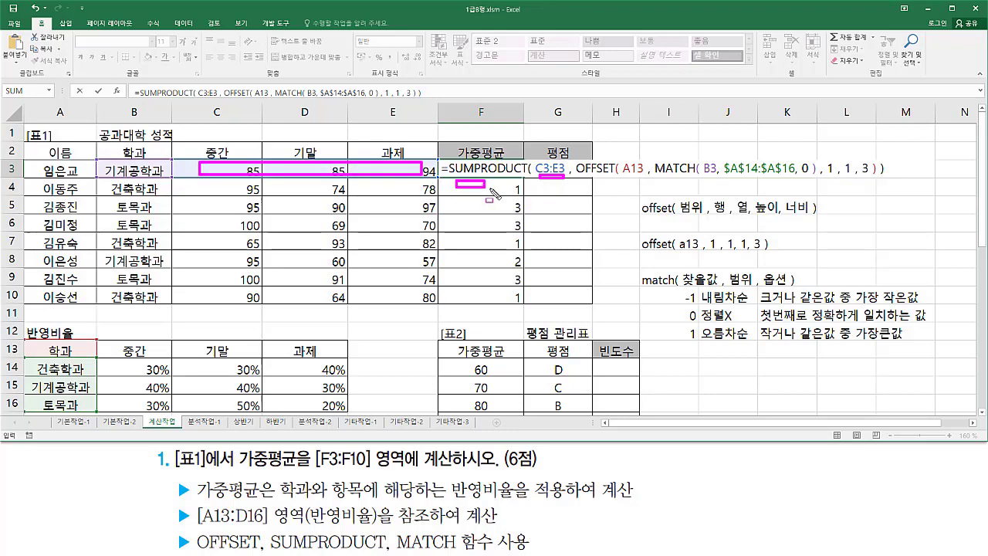
mouse_move(218, 176)
left_mouse_down()
mouse_move(431, 190)
mouse_move(501, 211)
left_mouse_up()
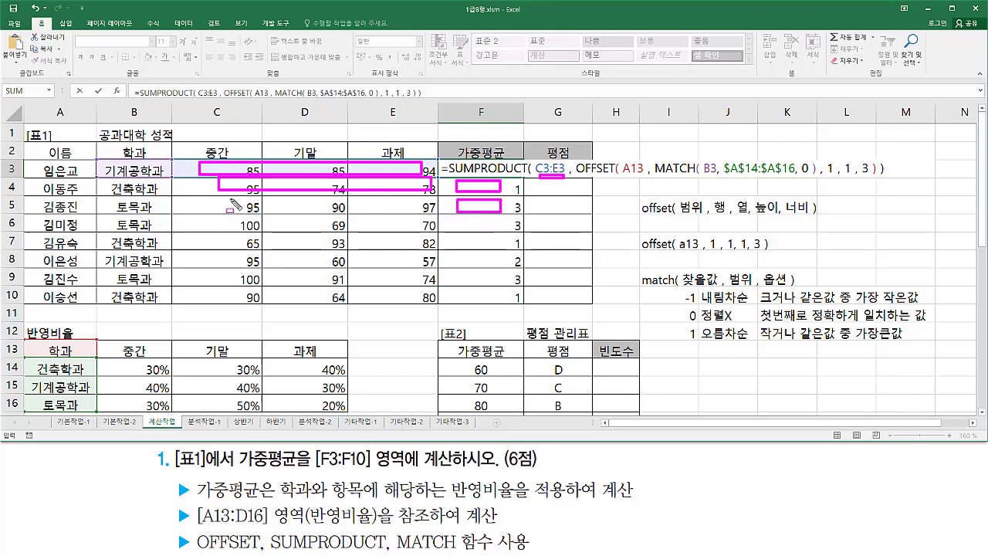
left_click_drag(227, 199, 415, 213)
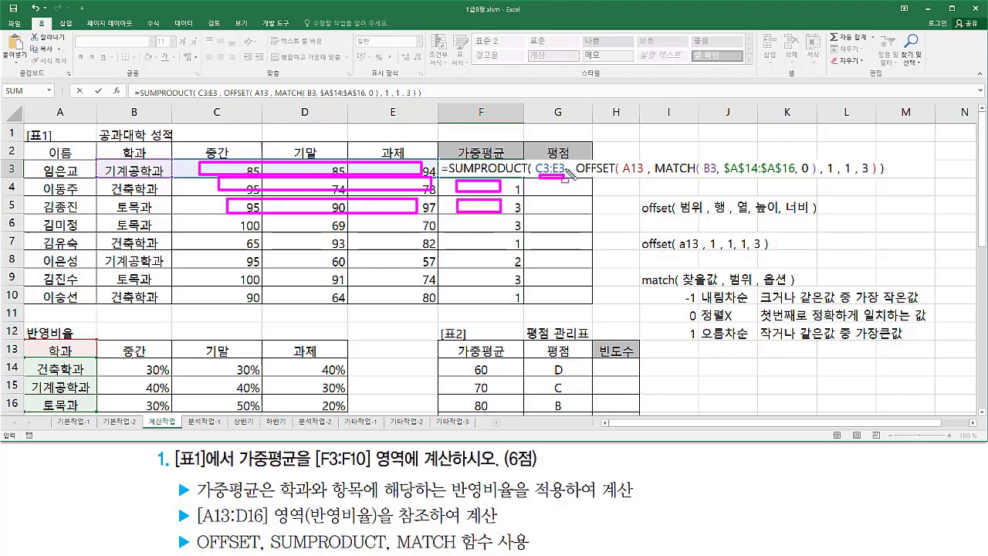
key("Escape")
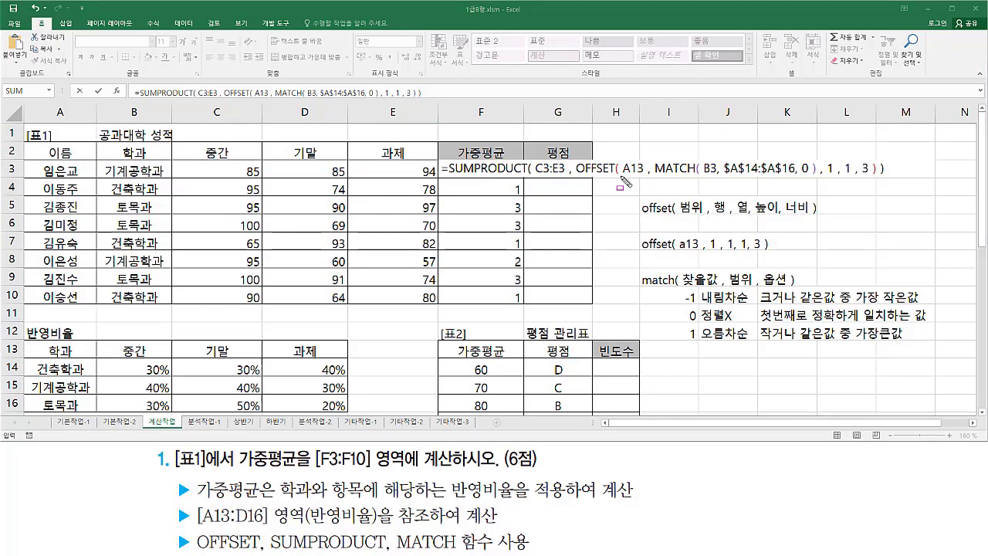
left_click_drag(619, 177, 642, 177)
left_click_drag(35, 338, 80, 358)
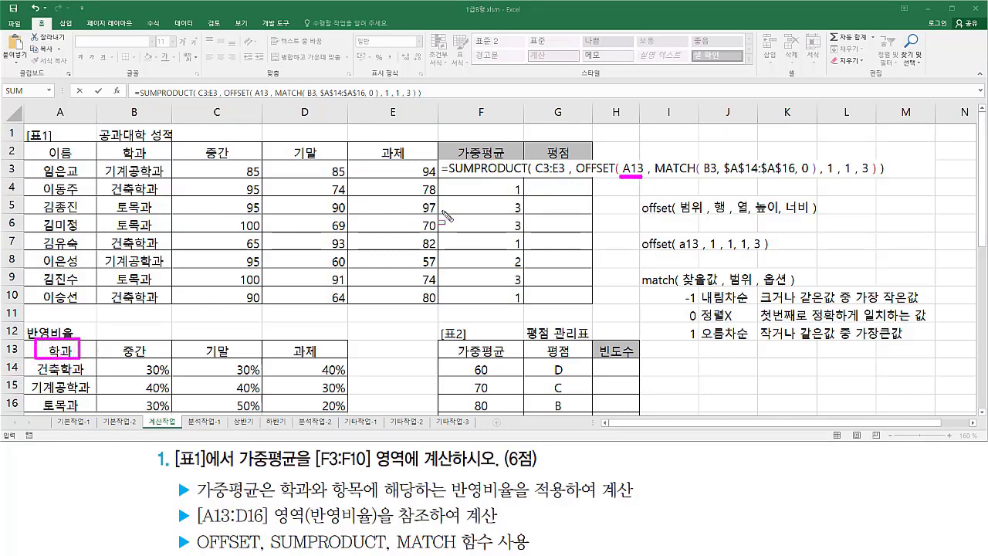
left_click_drag(682, 216, 688, 220)
mouse_move(472, 166)
left_mouse_down()
mouse_move(488, 166)
mouse_move(475, 186)
left_mouse_up()
mouse_move(473, 202)
left_mouse_down()
mouse_move(486, 242)
mouse_move(467, 256)
mouse_move(492, 296)
mouse_move(478, 299)
left_mouse_up()
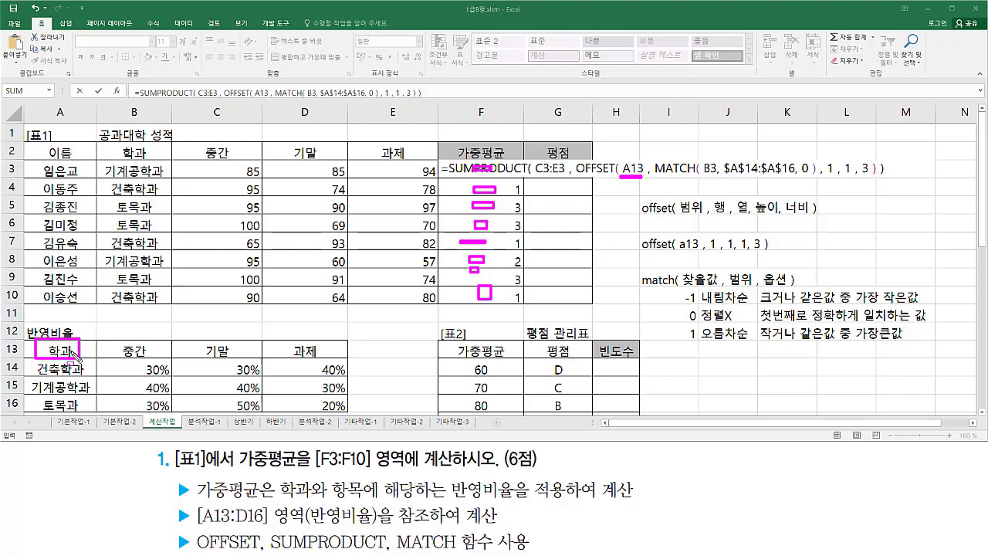
key("Escape")
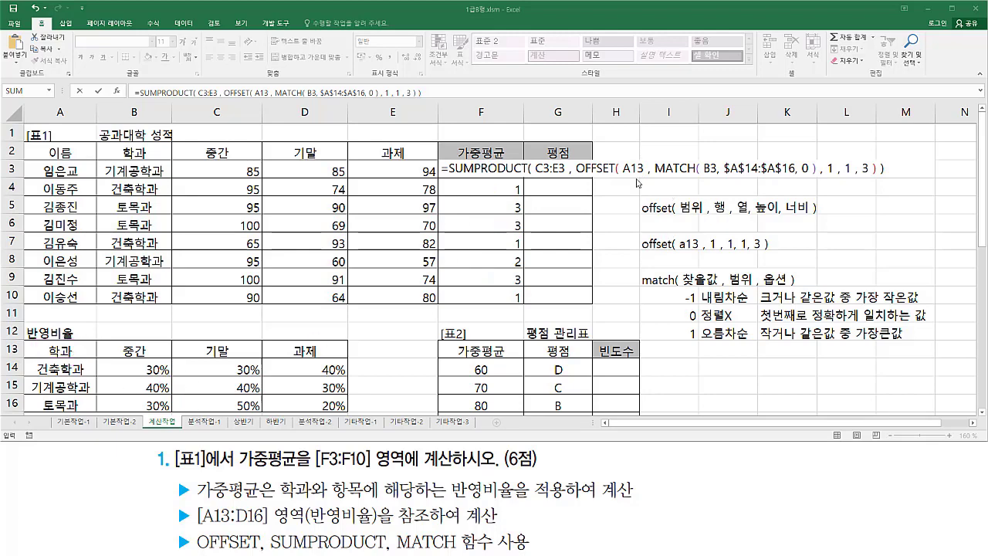
Step: Make the A13 reference in F3's OFFSET absolute as $A$13 and fill the formula down through F10
left_click(634, 170)
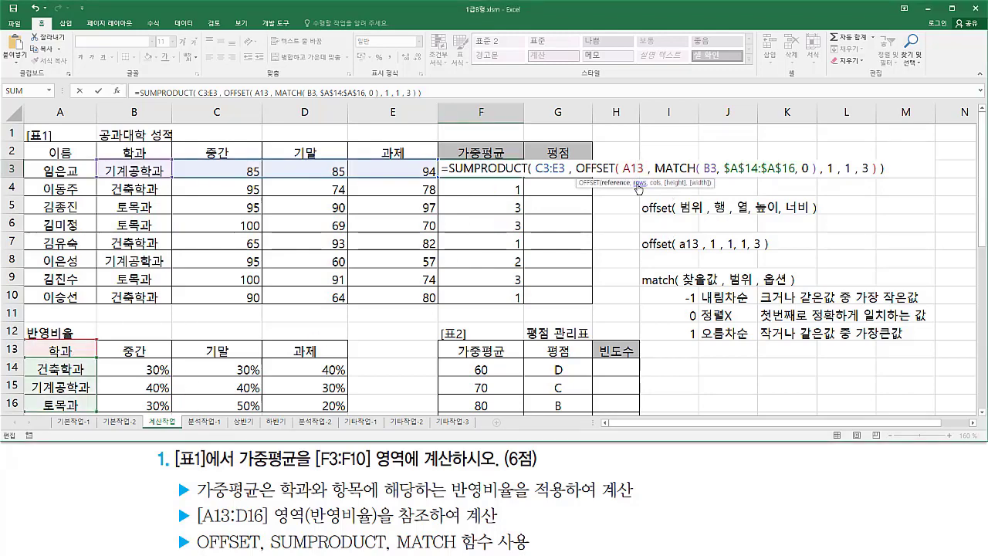
key("F4")
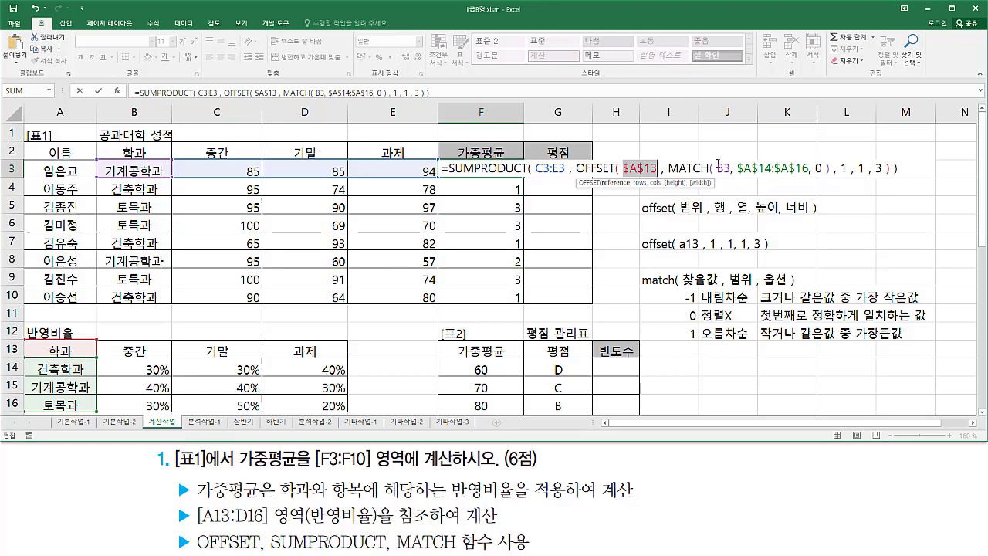
left_click(637, 166)
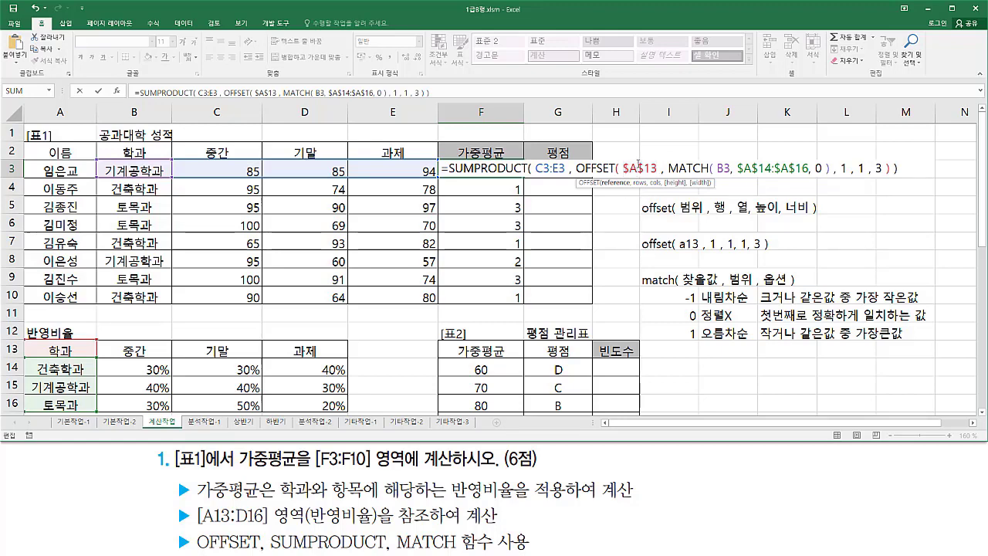
key("Return")
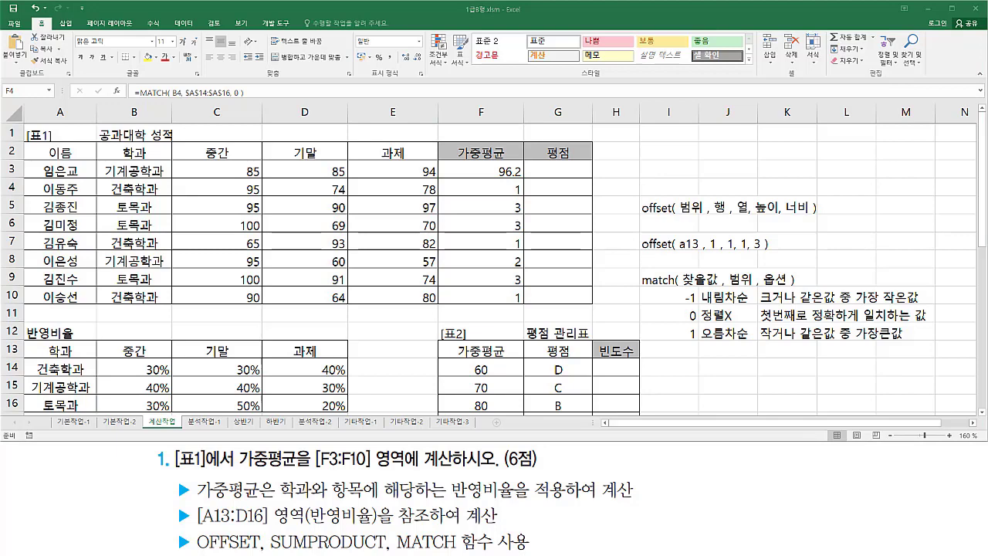
left_click(518, 172)
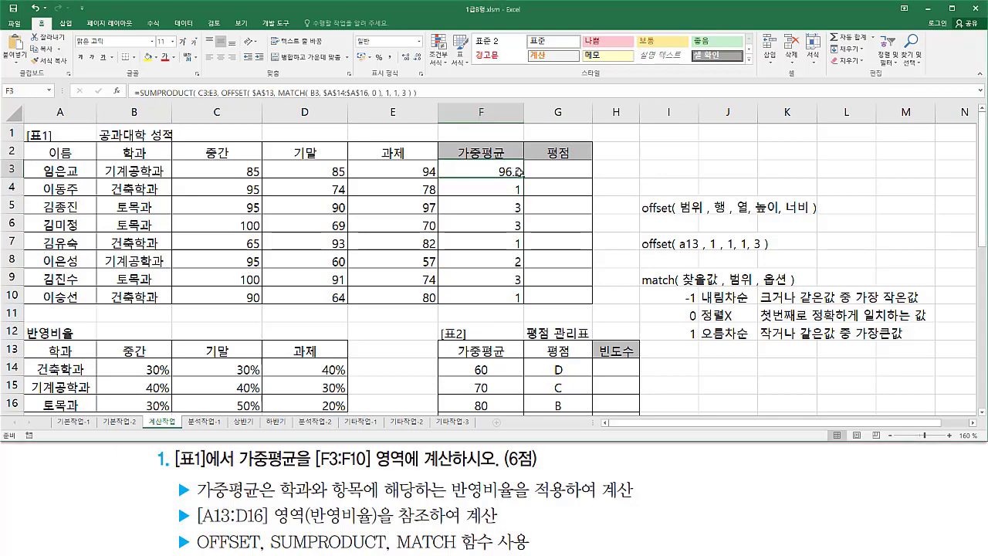
left_click_drag(524, 177, 524, 309)
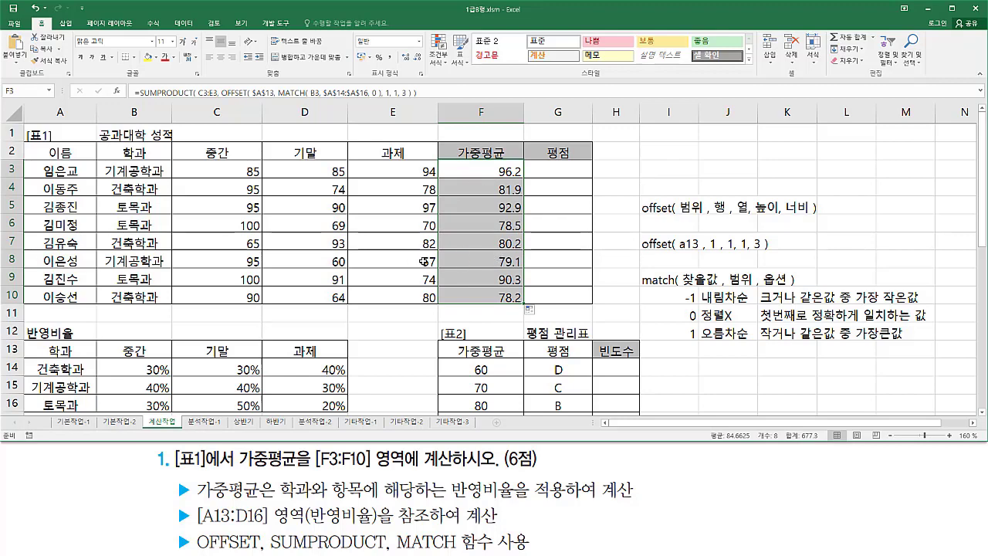
Step: Review the MATCH option notes and the OFFSET syntax notes beside the score table
mouse_move(639, 267)
left_mouse_down()
mouse_move(668, 330)
mouse_move(937, 353)
mouse_move(944, 342)
left_mouse_up()
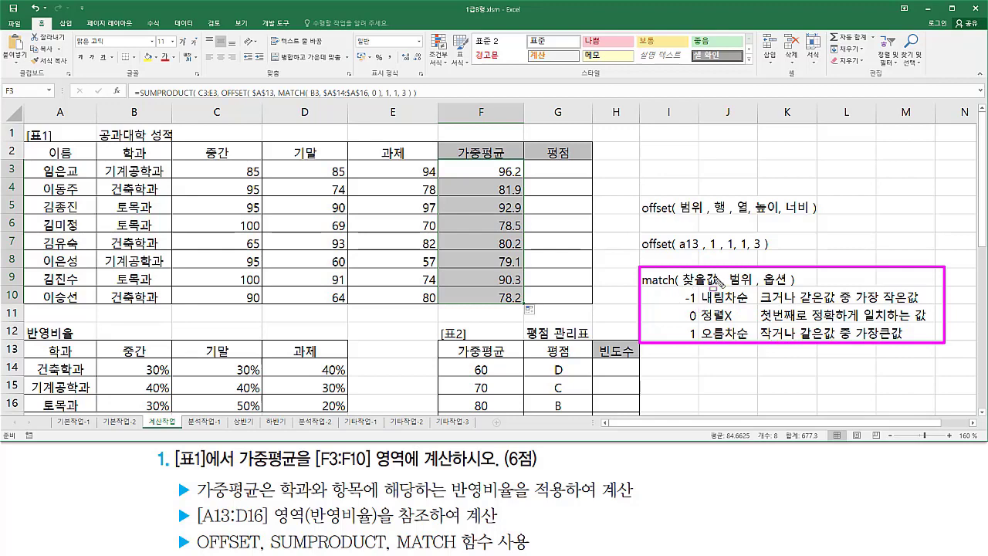
key("e")
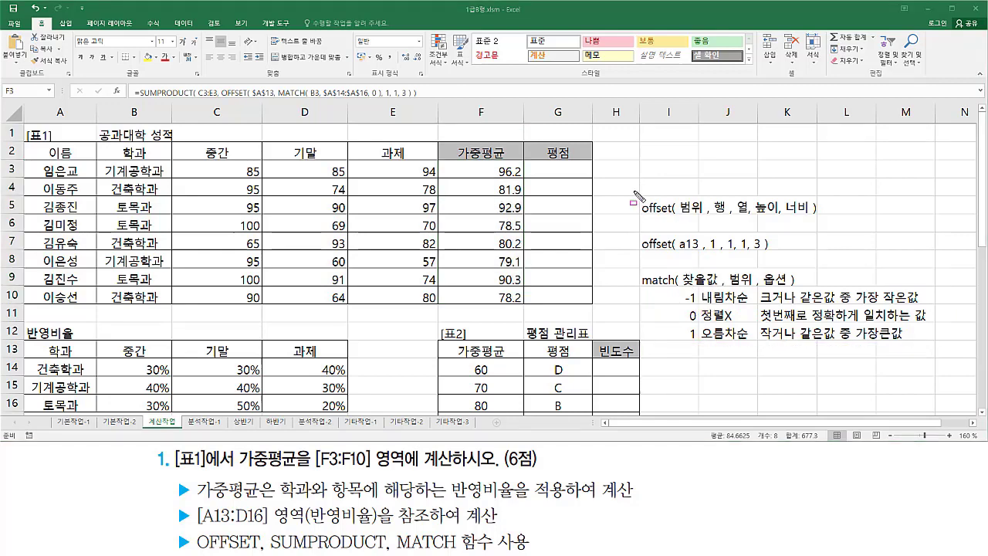
left_click_drag(633, 192, 834, 258)
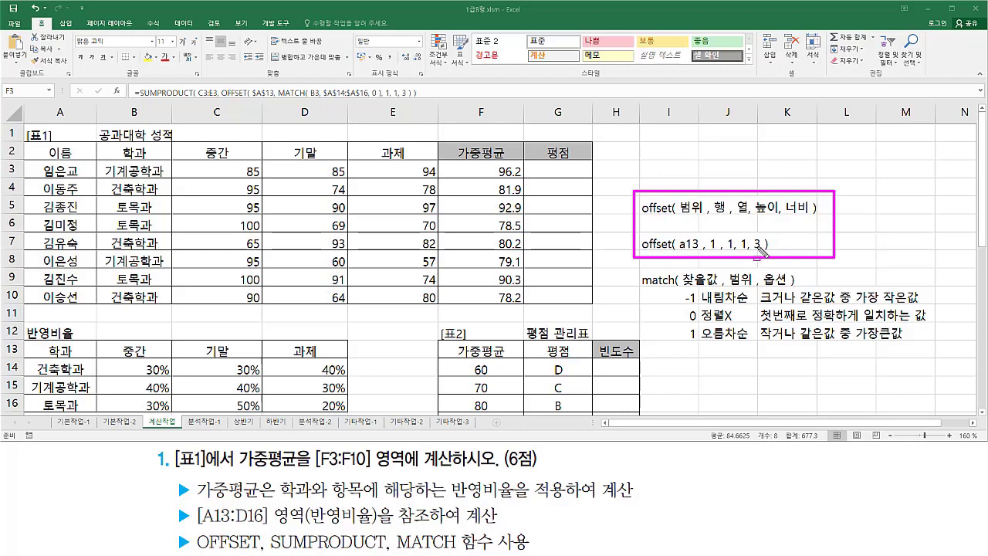
key("Escape")
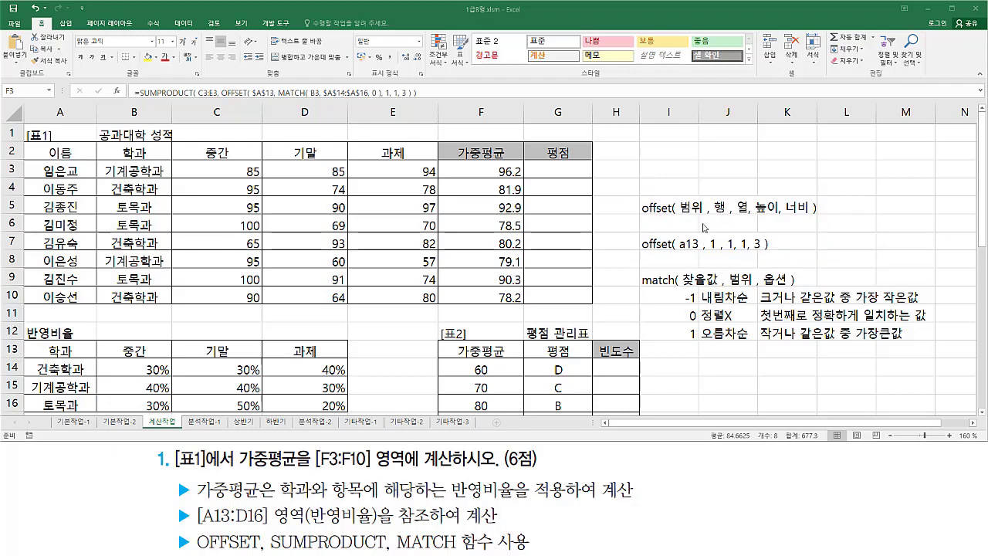
left_click(622, 228)
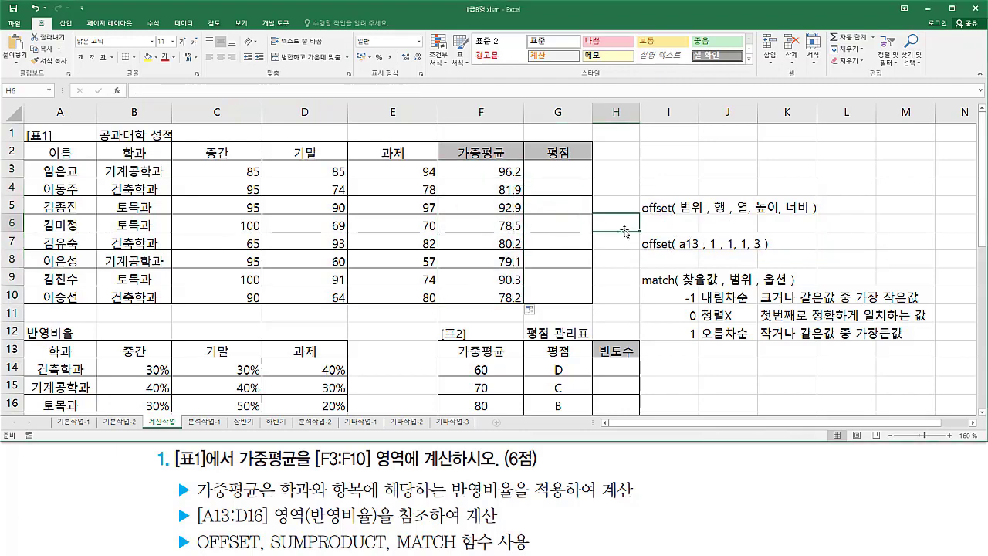
Step: Write =SUMPRODUCT( C3:E3, OFFSET( $A$13, MATCH( B3, $A$14:$A$16, 0 ), 1, 1, 3 ) ) as plain text in B11
left_click(160, 314)
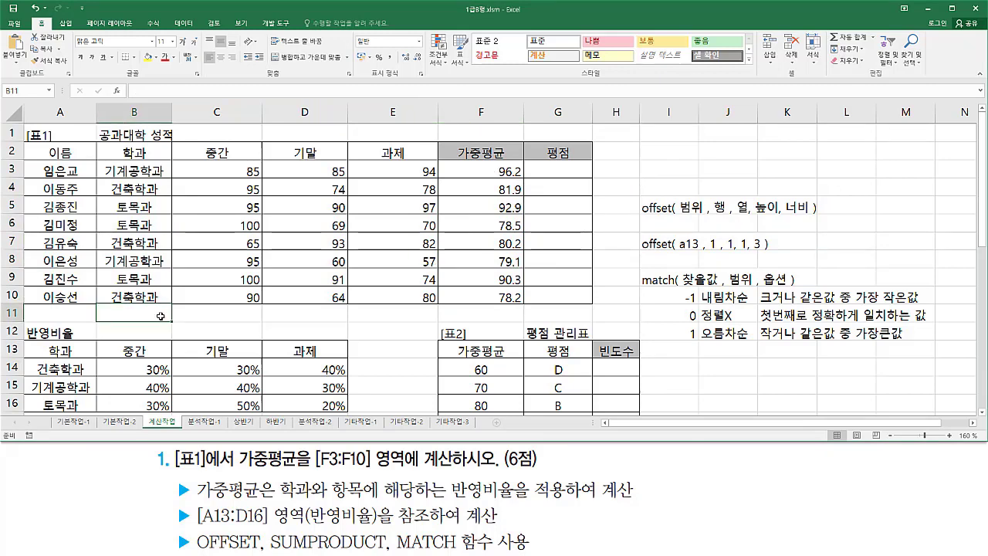
type("'")
type("=SUMPRODUCT( C3:E3, OFFSET( $A$13, MATCH( B3, $A$14:$A$16, 0 ), 1, 1, 3 ) )")
key("Return")
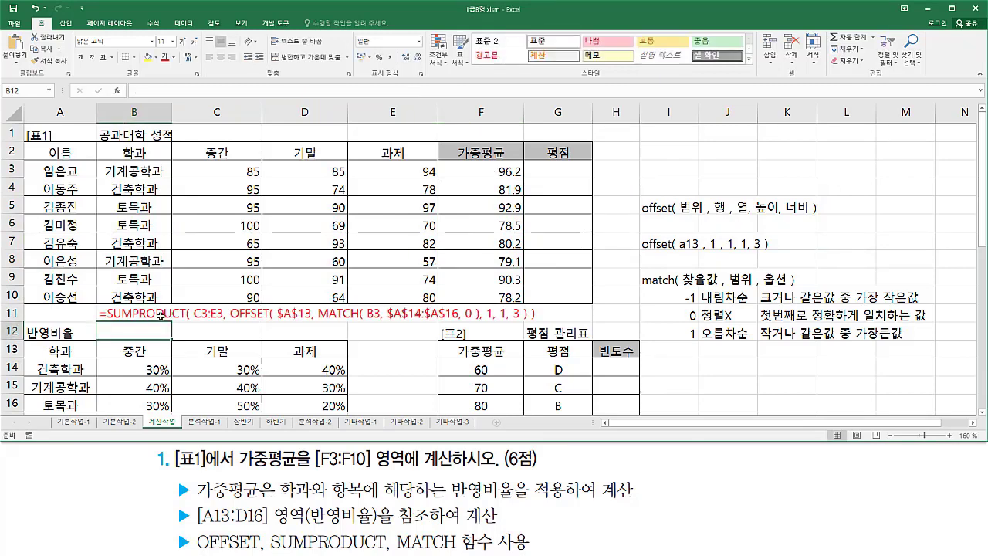
Step: Trace the OFFSET arguments in B11's formula text, $A$13, MATCH and 1, 1, 3, against the ratio rows in B14:D16
left_click(478, 369)
mouse_move(112, 359)
left_mouse_down()
mouse_move(235, 372)
mouse_move(340, 398)
mouse_move(351, 413)
left_mouse_up()
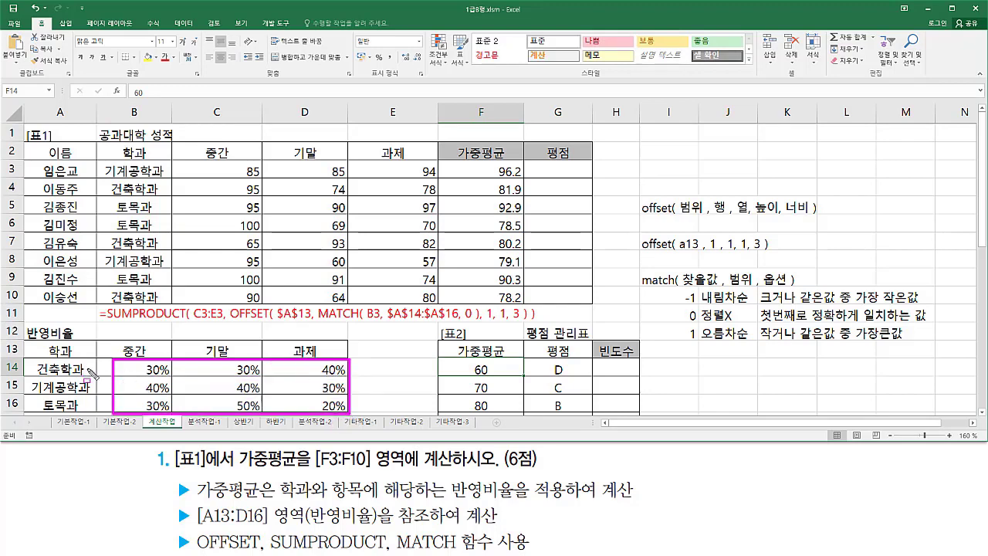
mouse_move(87, 369)
left_mouse_down()
mouse_move(102, 369)
mouse_move(108, 402)
left_mouse_up()
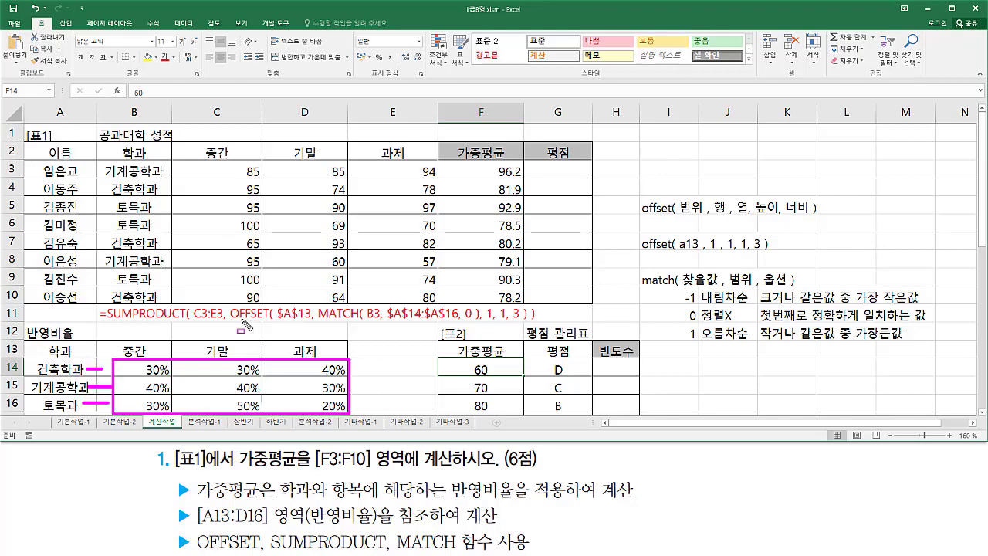
mouse_move(277, 321)
left_mouse_down()
mouse_move(311, 321)
mouse_move(318, 309)
mouse_move(278, 307)
left_mouse_up()
left_click_drag(43, 339, 82, 357)
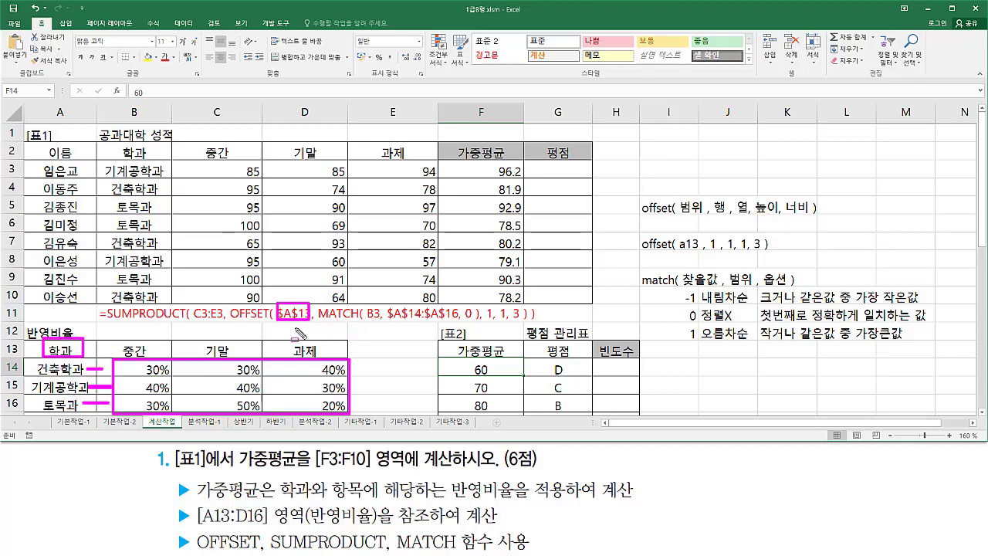
left_click_drag(318, 301, 478, 335)
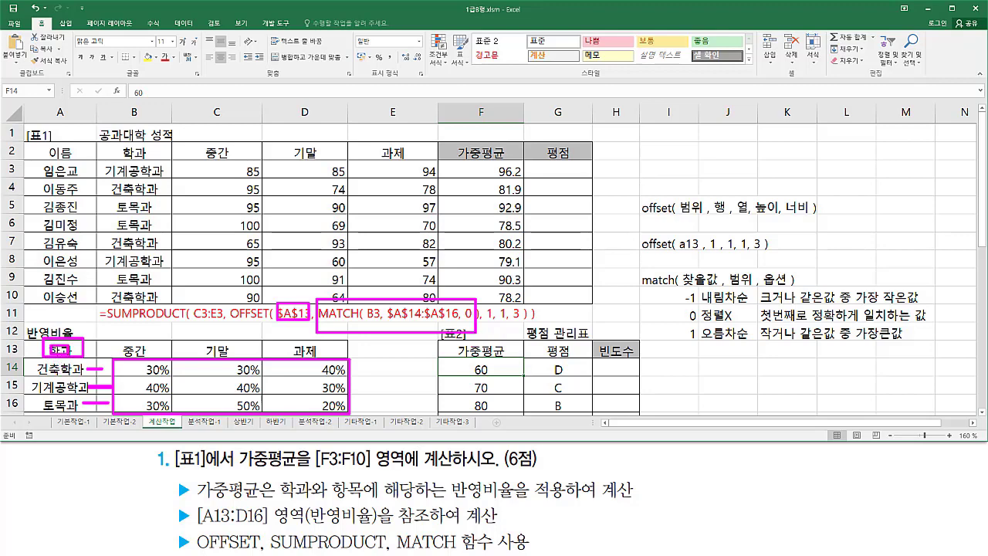
mouse_move(77, 352)
left_mouse_down()
mouse_move(115, 338)
mouse_move(128, 358)
left_mouse_up()
left_click_drag(487, 321, 496, 322)
mouse_move(497, 304)
left_mouse_down()
mouse_move(529, 321)
mouse_move(499, 306)
left_mouse_up()
mouse_move(140, 369)
left_mouse_down()
mouse_move(340, 367)
mouse_move(340, 377)
left_mouse_up()
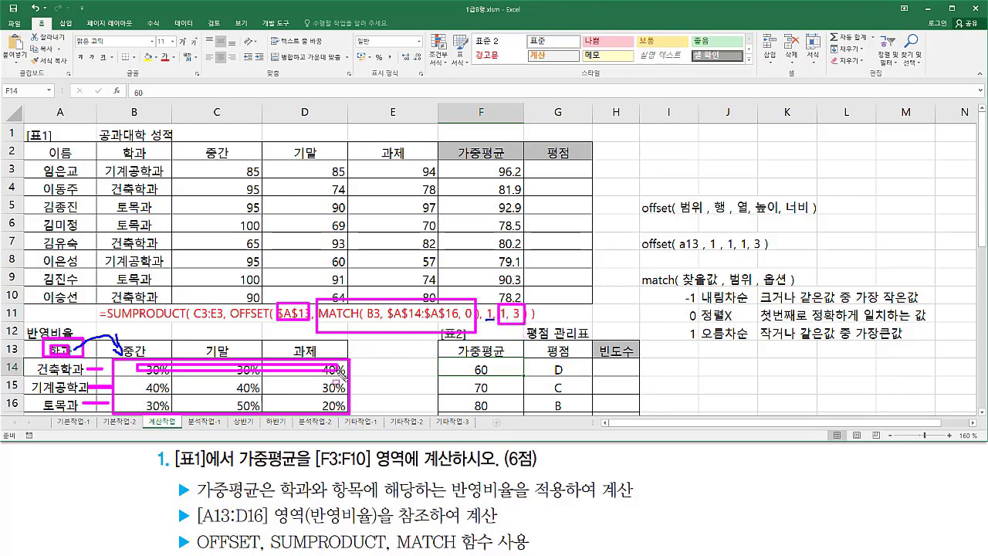
left_click_drag(141, 384, 331, 394)
mouse_move(146, 398)
left_mouse_down()
mouse_move(192, 412)
mouse_move(347, 401)
mouse_move(344, 414)
left_mouse_up()
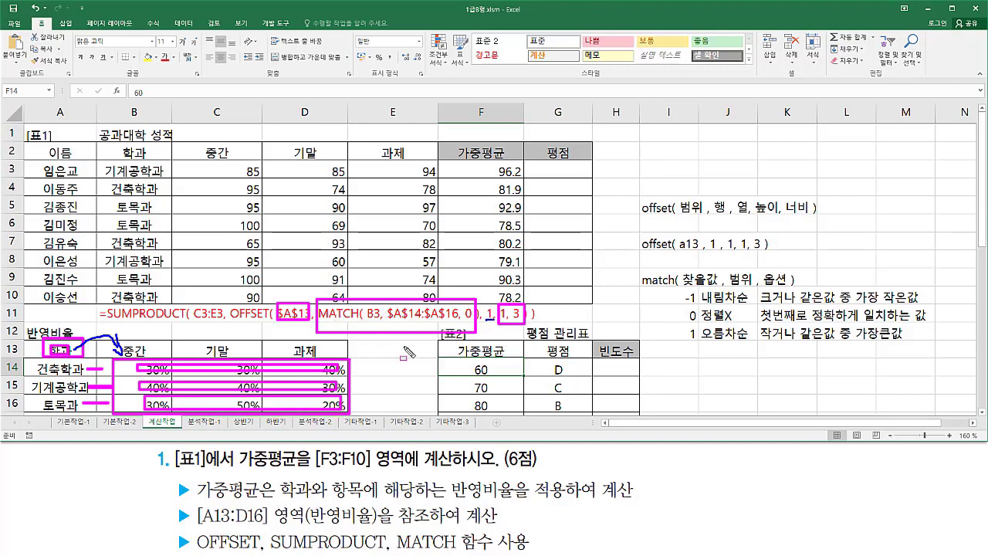
key("e")
Step: Review the two SUMPRODUCT arguments in B11's formula text: the OFFSET expression and the scores C3:E3
mouse_move(231, 301)
left_mouse_down()
mouse_move(252, 316)
mouse_move(531, 320)
left_mouse_up()
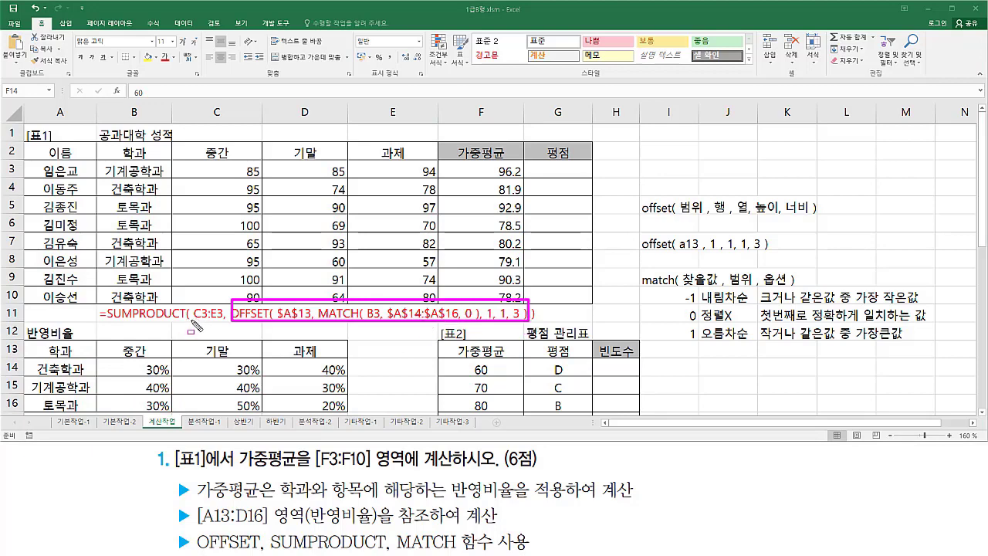
mouse_move(193, 321)
left_mouse_down()
mouse_move(220, 319)
mouse_move(193, 299)
mouse_move(192, 318)
left_mouse_up()
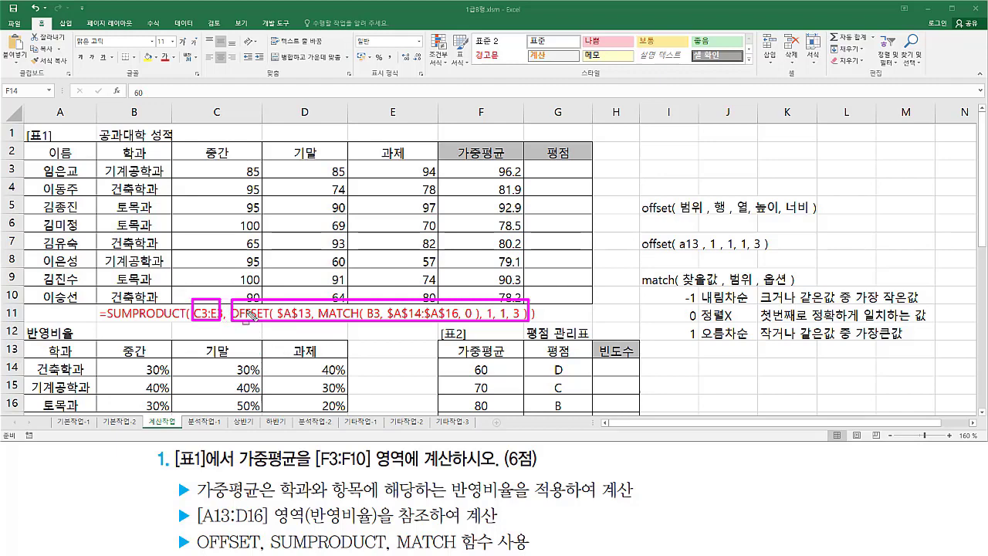
key("e")
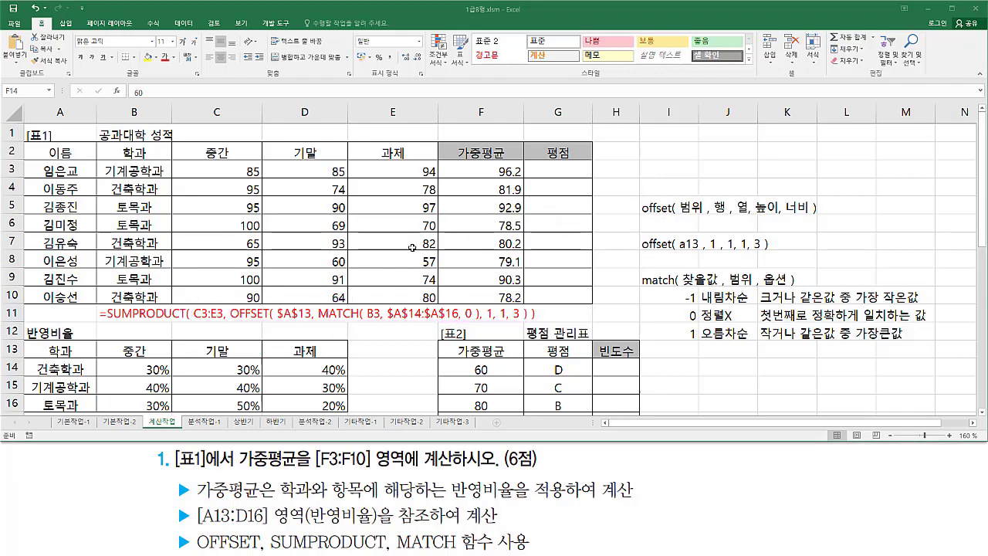
left_click(378, 254)
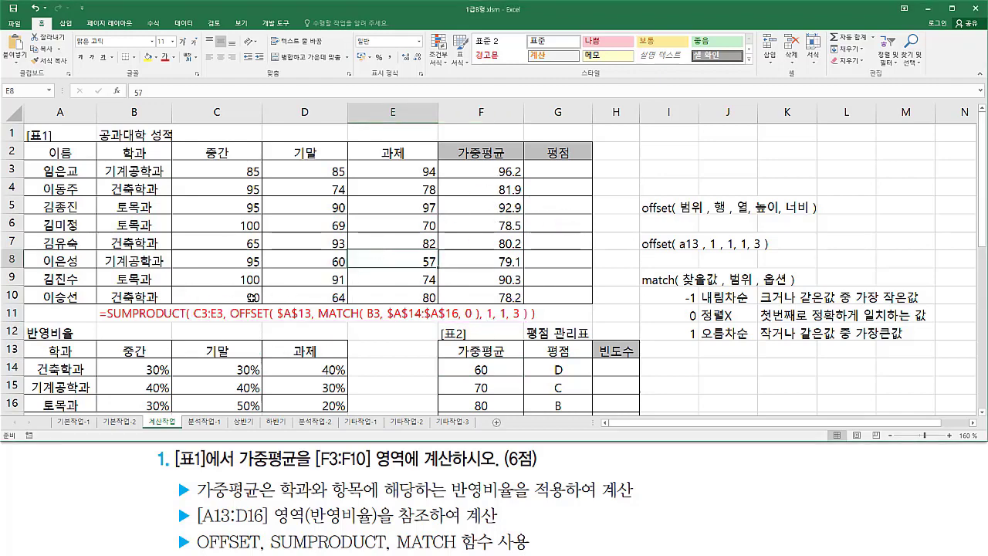
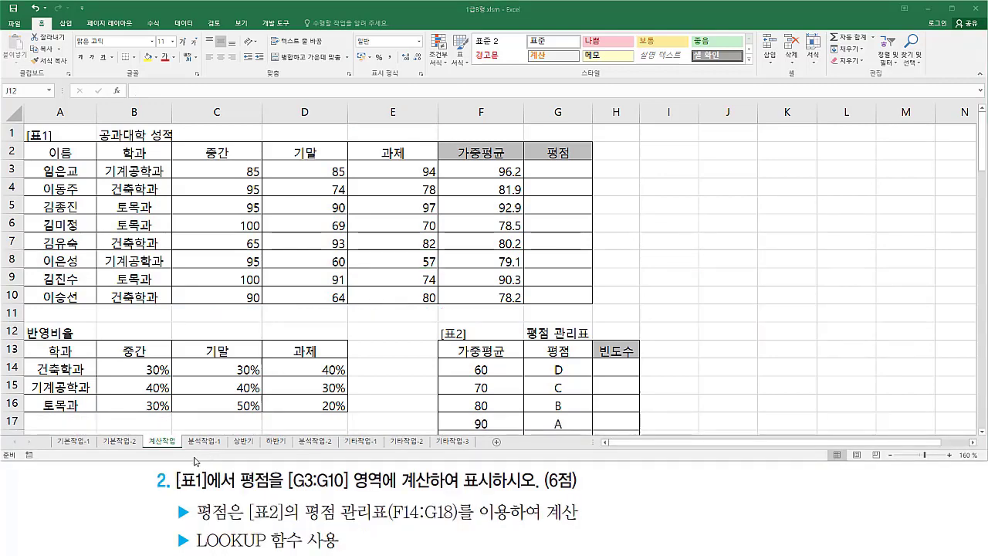
Step: Review the grade task's requirements: target cells G3:G10, the grade table F14:G18 in [표2], and the LOOKUP function
left_click_drag(177, 464, 237, 495)
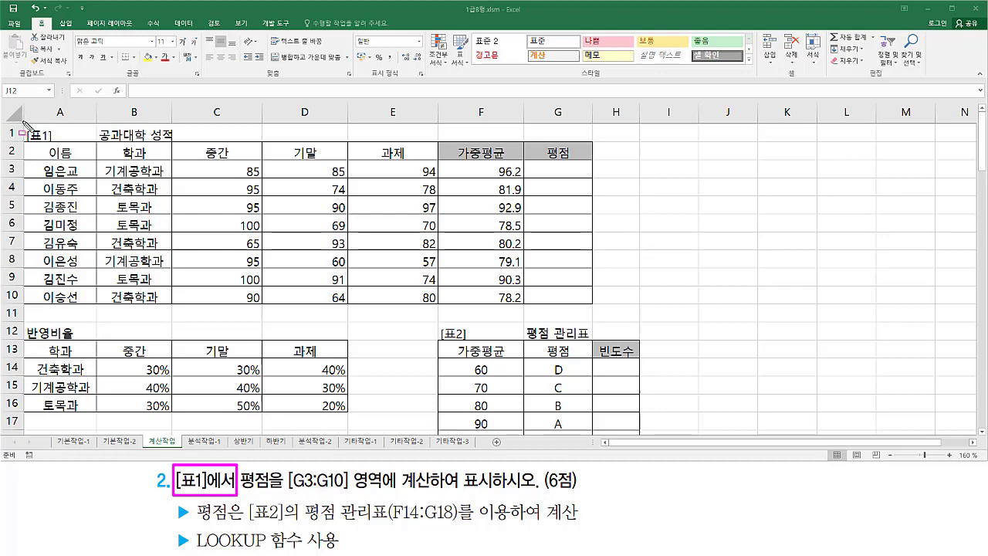
mouse_move(23, 122)
left_mouse_down()
mouse_move(48, 172)
mouse_move(614, 341)
mouse_move(601, 312)
left_mouse_up()
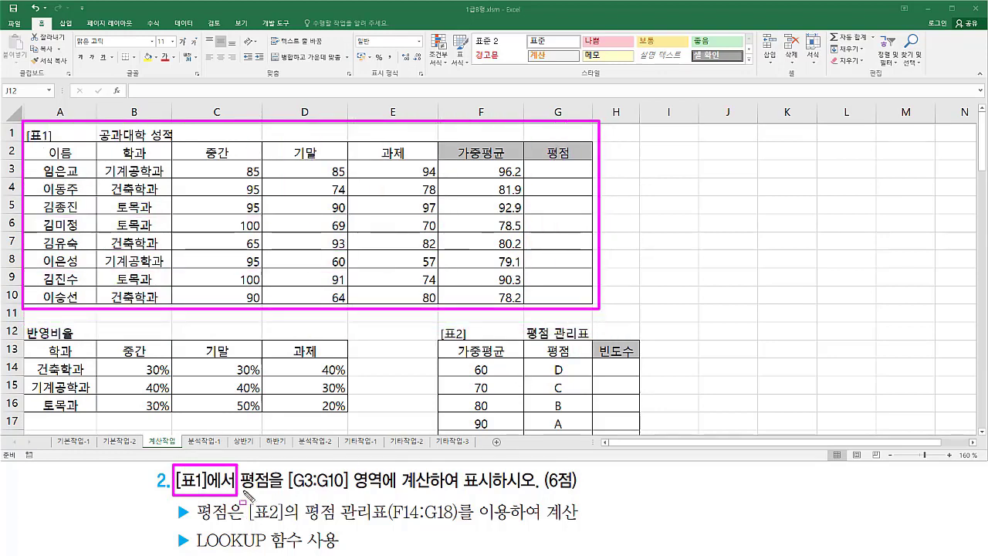
left_click_drag(241, 492, 385, 491)
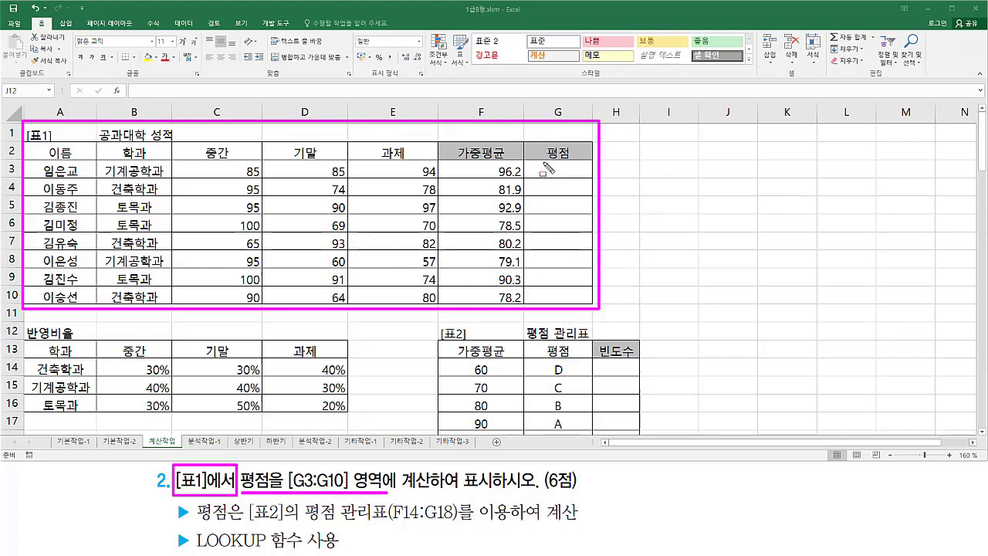
left_click_drag(538, 175, 580, 298)
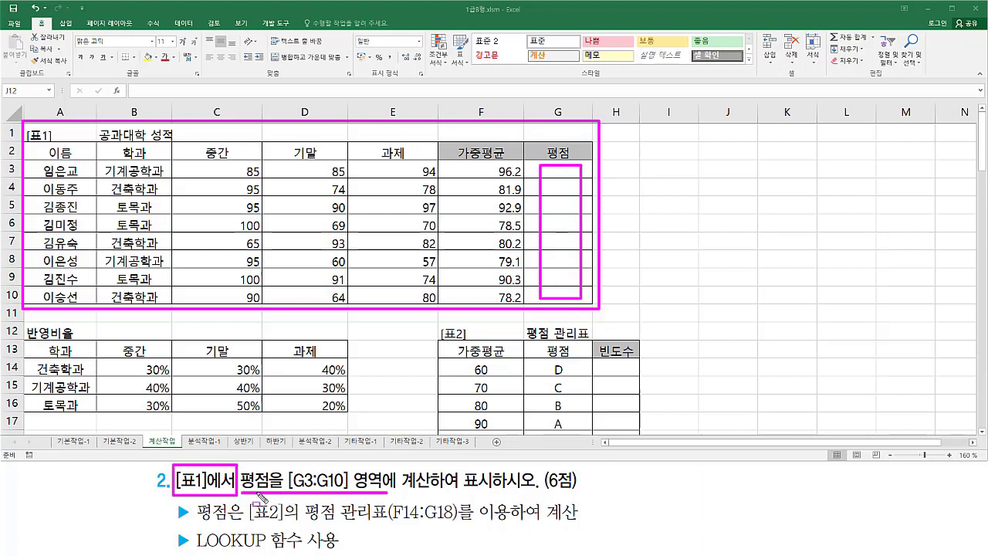
left_click_drag(400, 490, 496, 489)
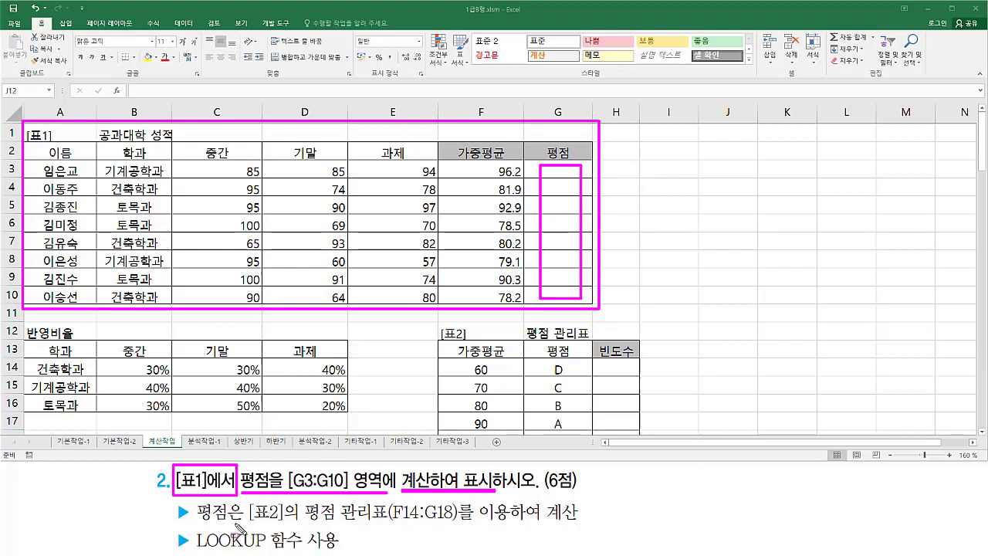
mouse_move(244, 497)
left_mouse_down()
mouse_move(293, 525)
mouse_move(594, 522)
left_mouse_up()
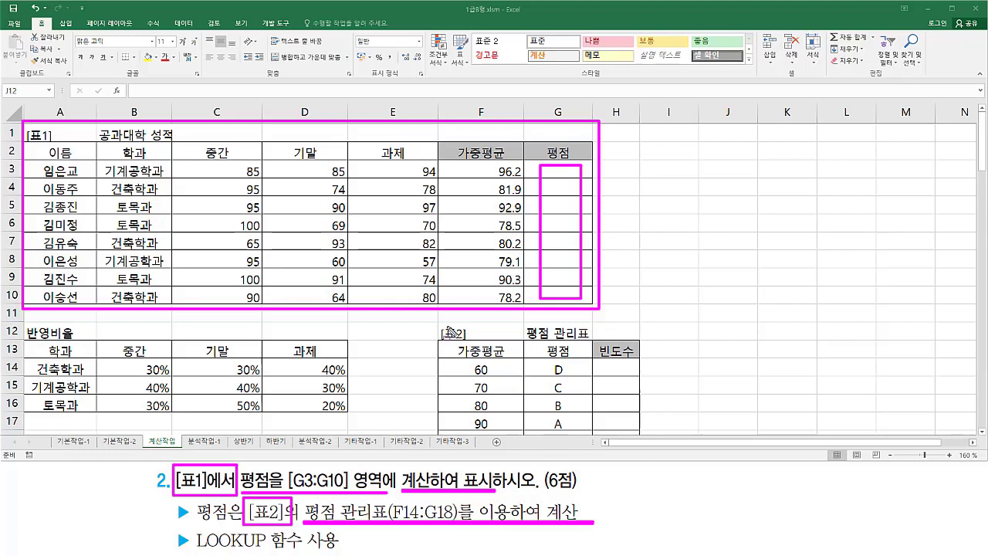
left_click_drag(438, 326, 641, 437)
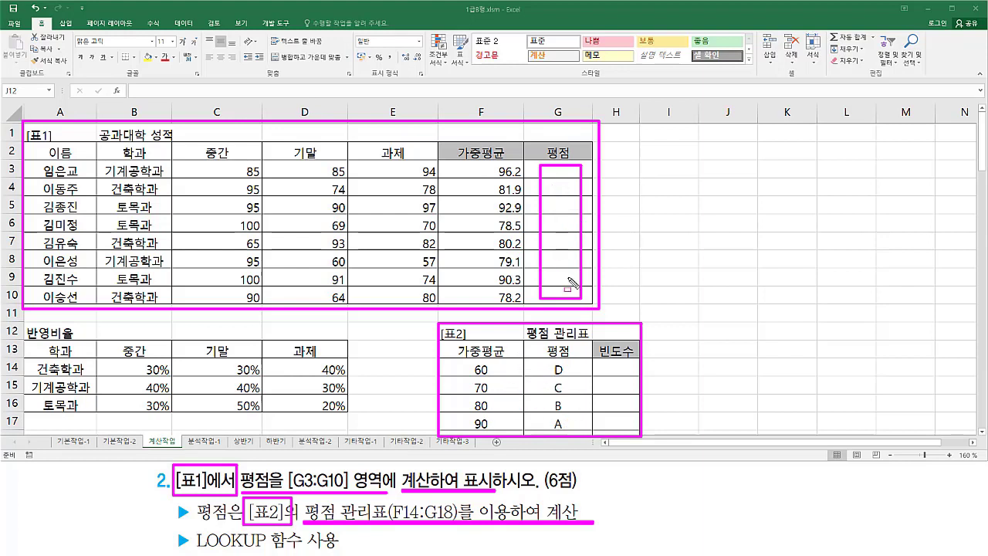
left_click_drag(198, 546, 356, 551)
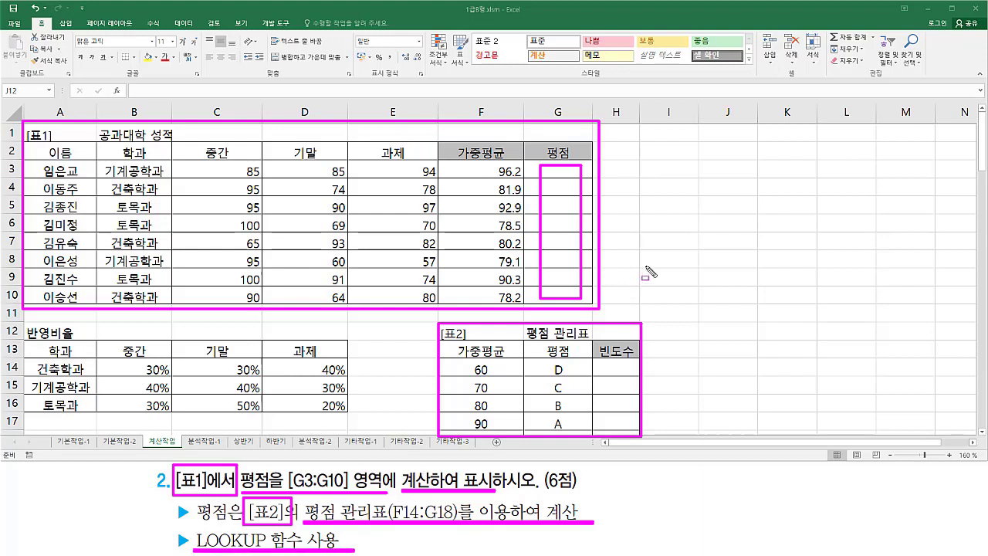
key("Escape")
Step: Write the syntax note lookup( 찾을값 , 범위1 , 범위2 ) as plain text in I6
left_click(663, 220)
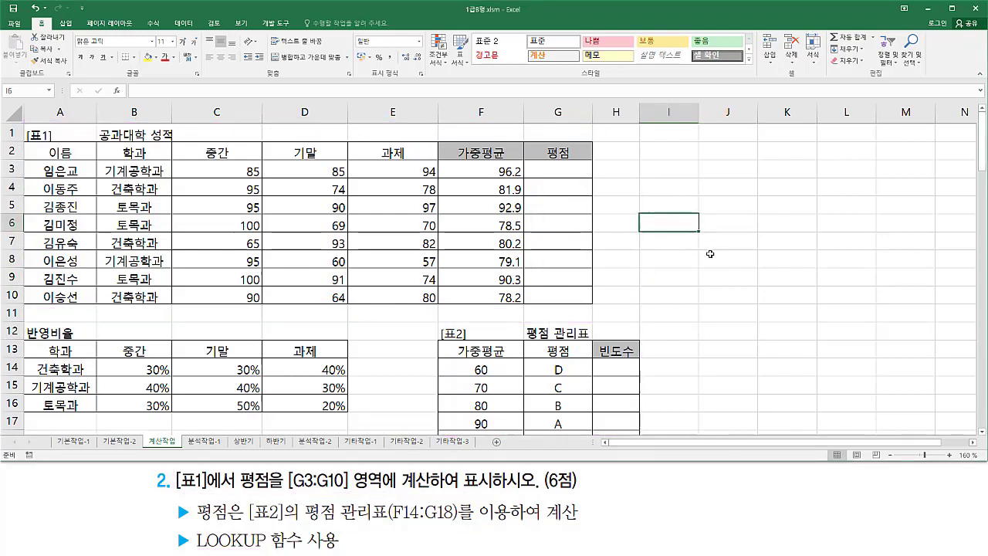
type("lookup(")
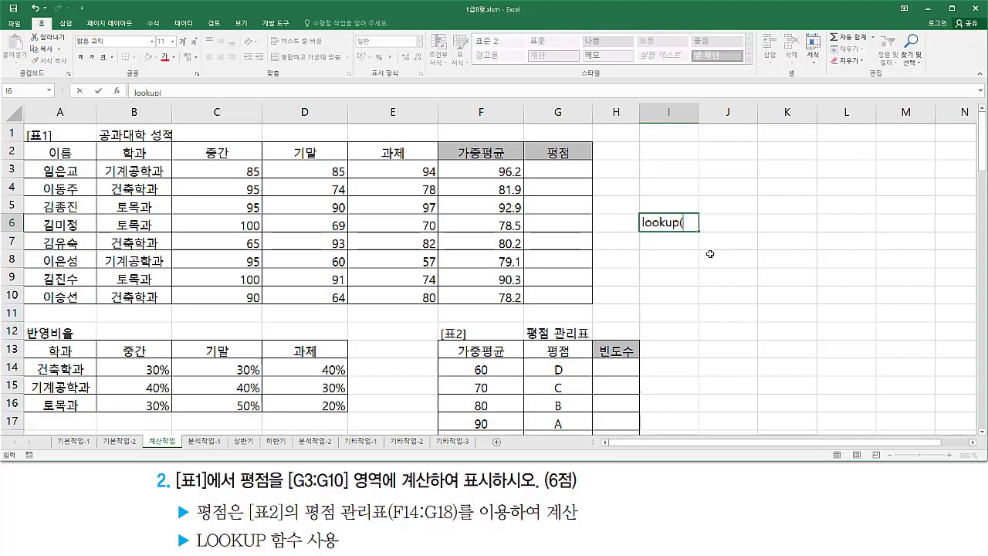
type(" 찾을값 ")
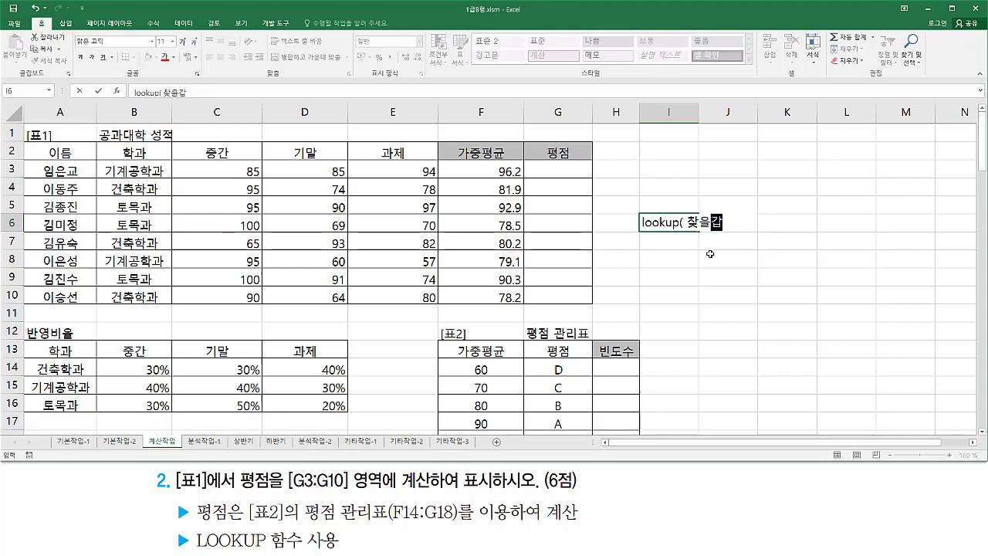
type(", 범위")
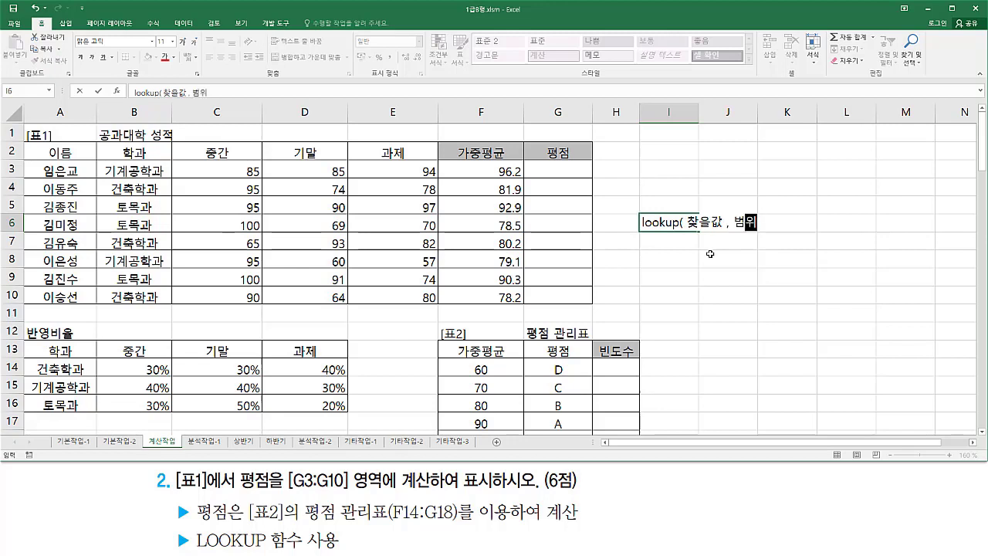
type("1 , 범위2")
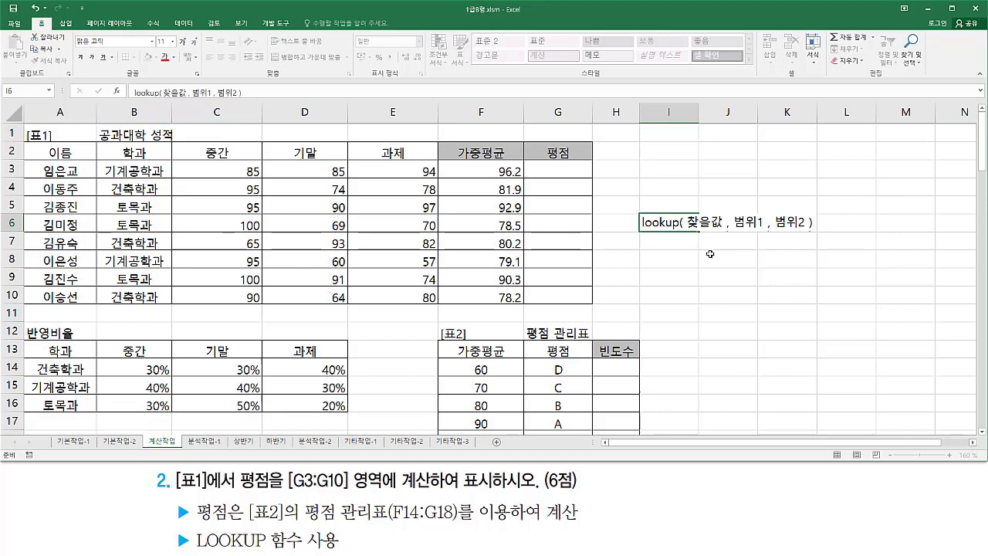
key("Return")
left_click(752, 282)
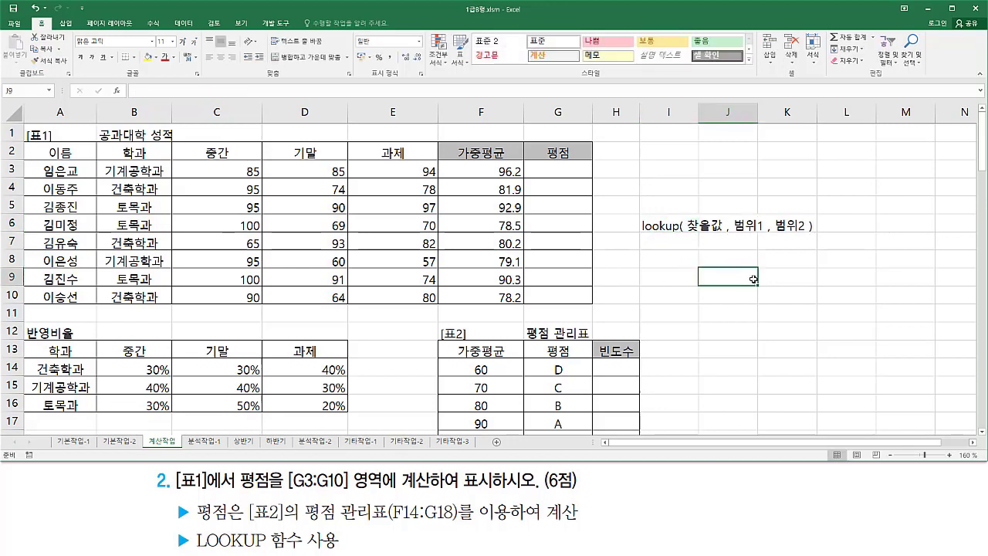
Step: Compare the LOOKUP syntax note's arguments with the averages in F14:F18 and the grades in G14:G18
left_click_drag(735, 234, 763, 234)
left_click_drag(692, 213, 714, 231)
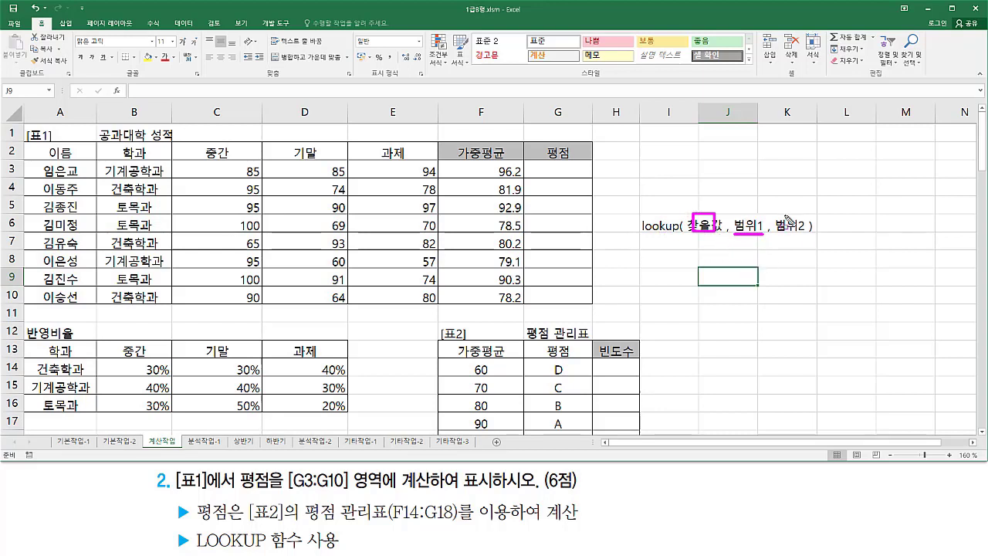
left_click_drag(779, 211, 804, 238)
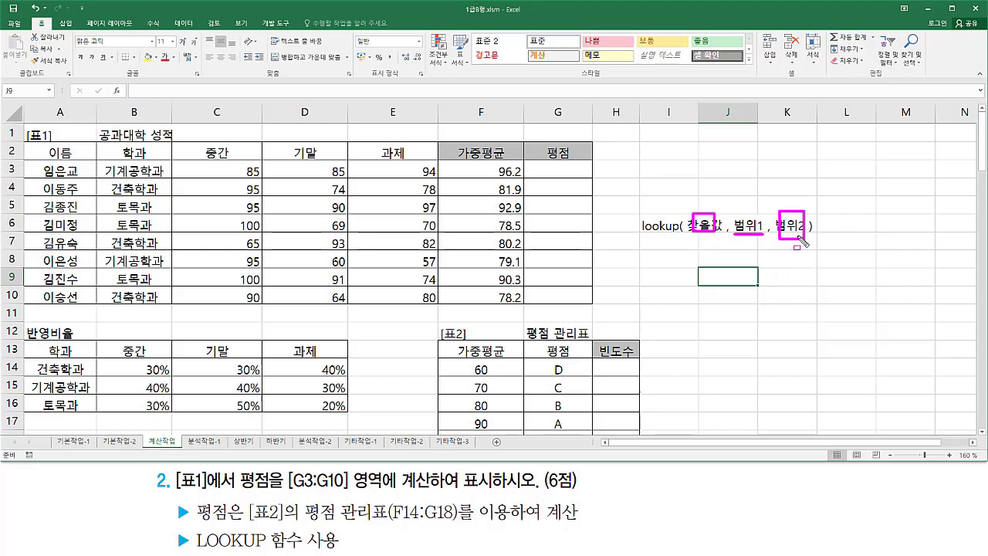
key("Escape")
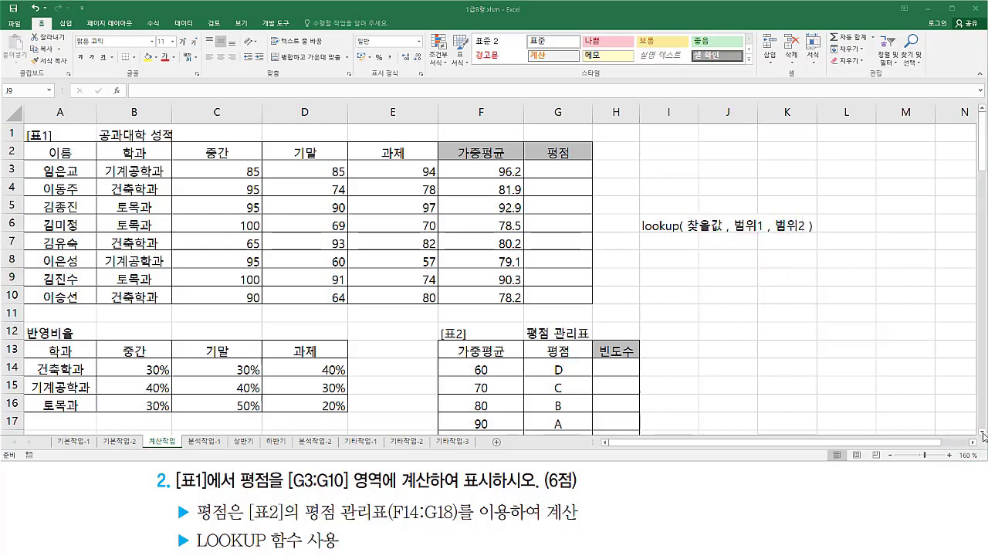
left_click(981, 431)
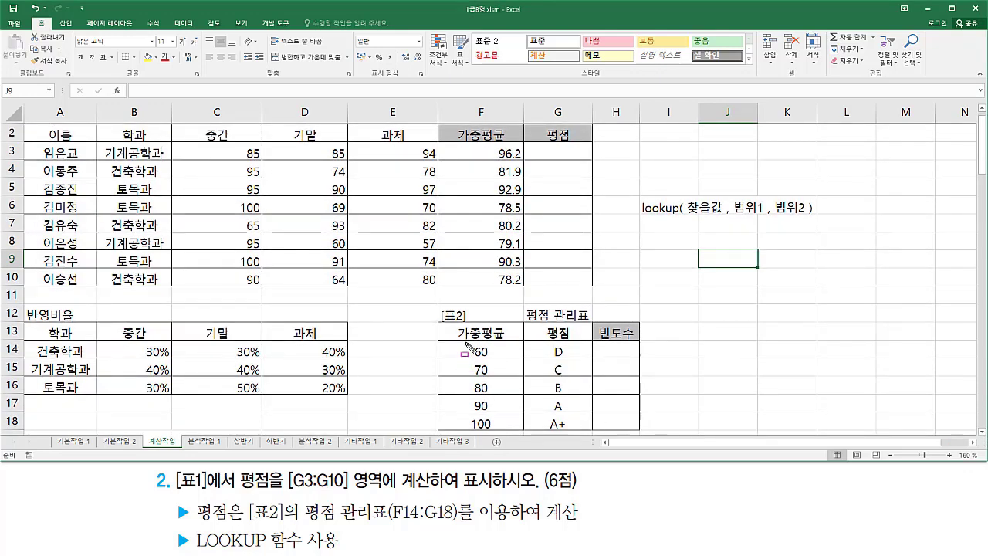
mouse_move(464, 340)
left_mouse_down()
mouse_move(465, 377)
mouse_move(500, 417)
mouse_move(465, 340)
left_mouse_up()
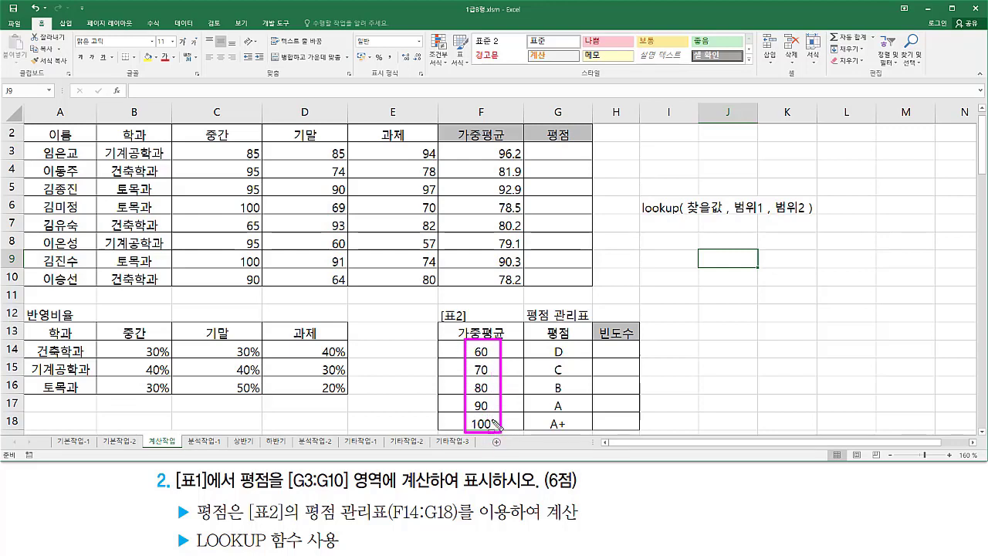
mouse_move(541, 340)
left_mouse_down()
mouse_move(543, 426)
mouse_move(575, 339)
mouse_move(575, 429)
left_mouse_up()
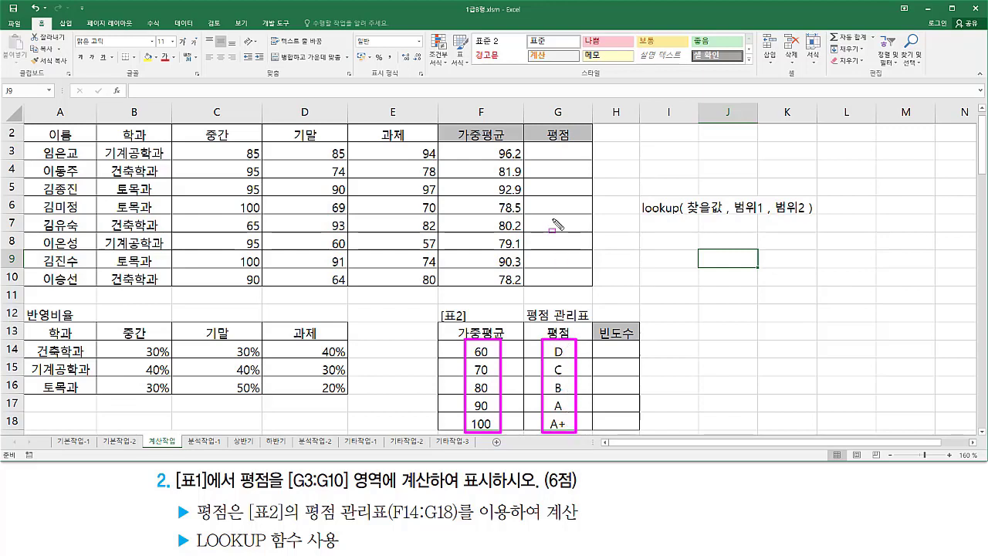
key("Escape")
Step: Write the formula =LOOKUP( F3 , F14:F18 , G14:G18 ) in G3, leaving the cell in edit mode
left_click(557, 159)
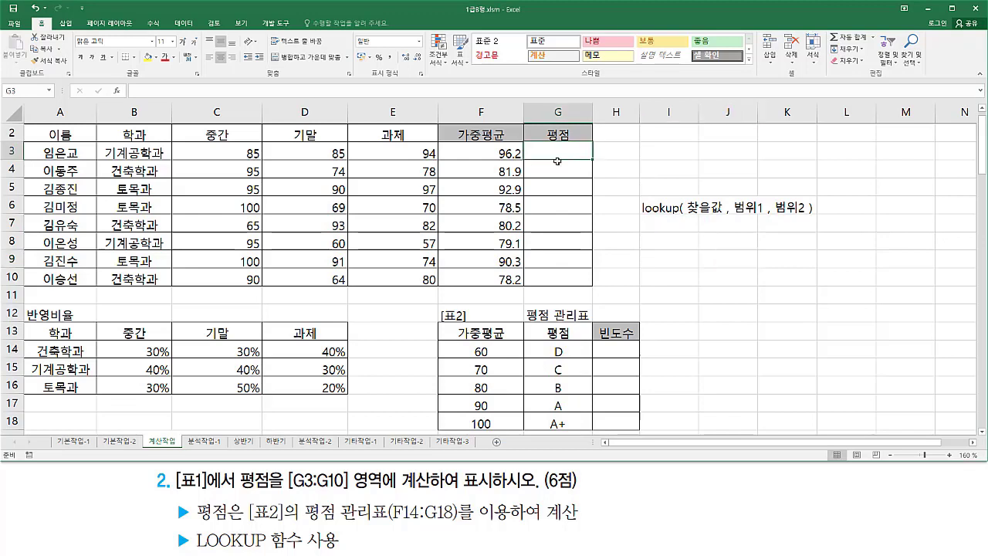
type("=")
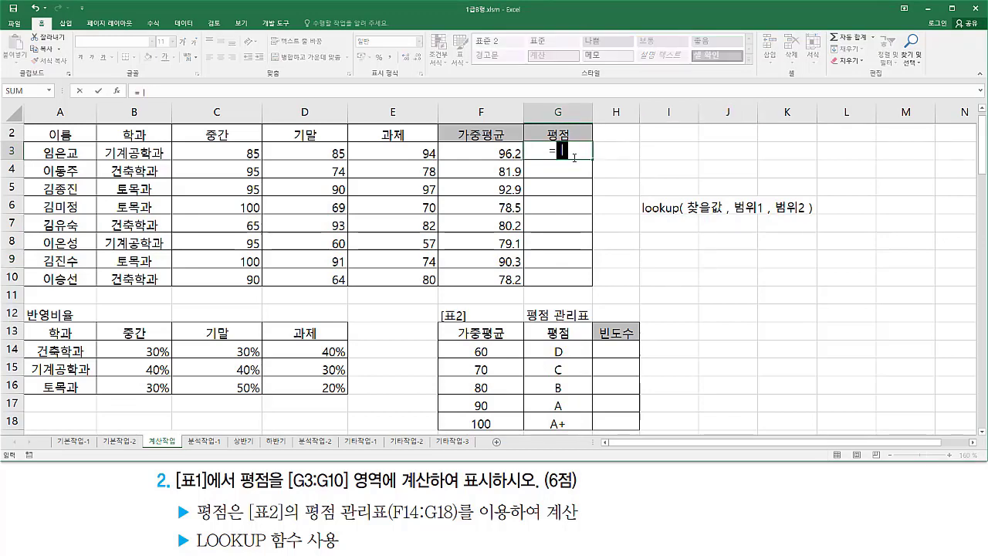
type("LOOKUP(")
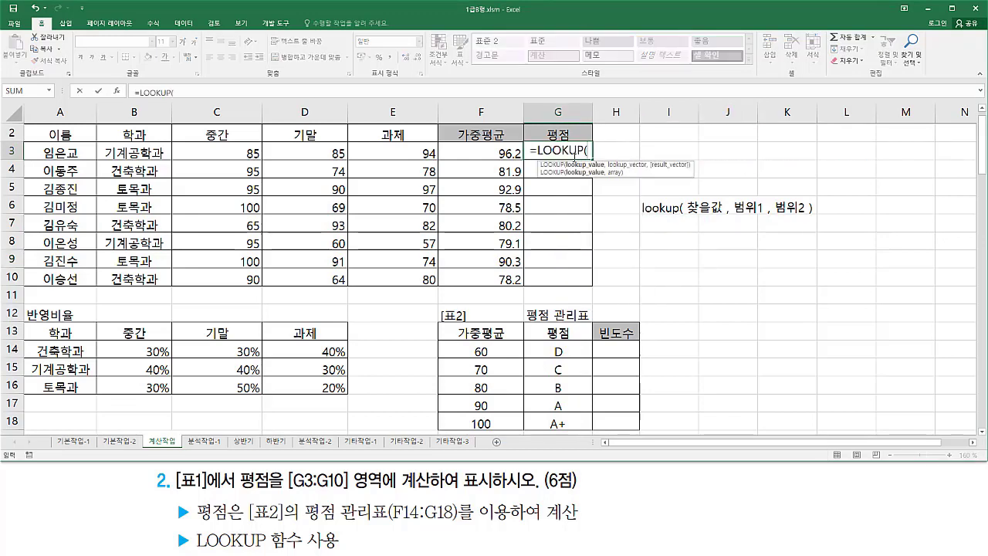
left_click(501, 152)
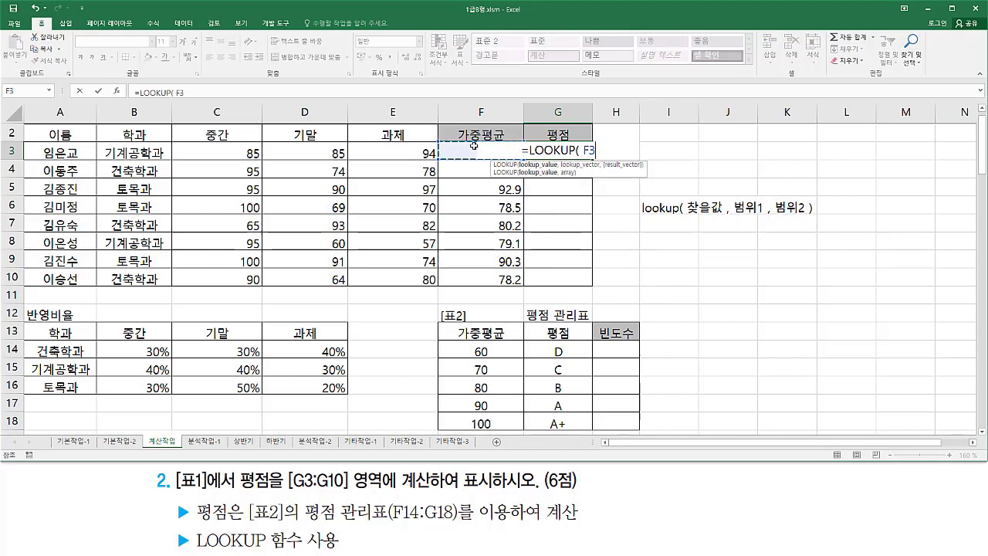
type(",")
left_click_drag(480, 351, 488, 420)
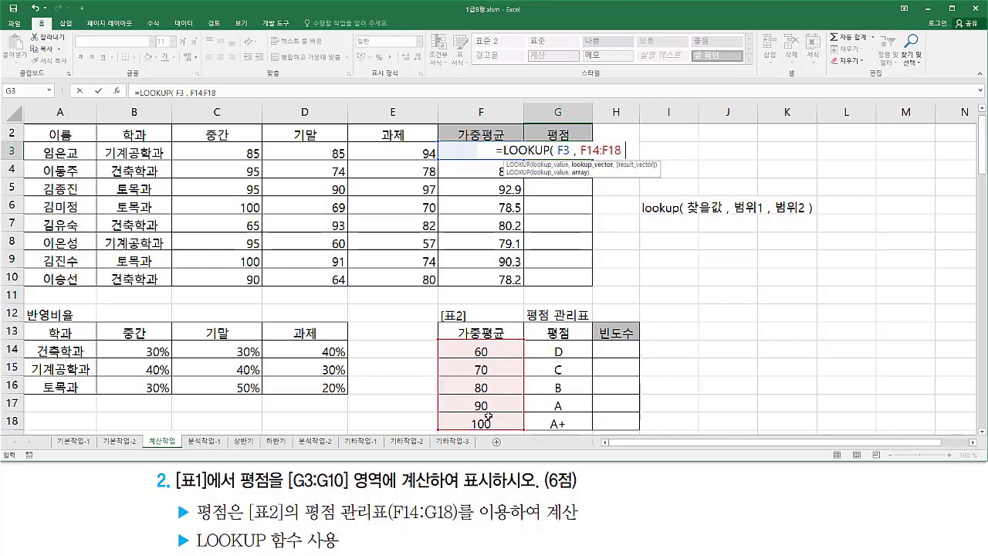
type(",")
left_click_drag(557, 351, 557, 423)
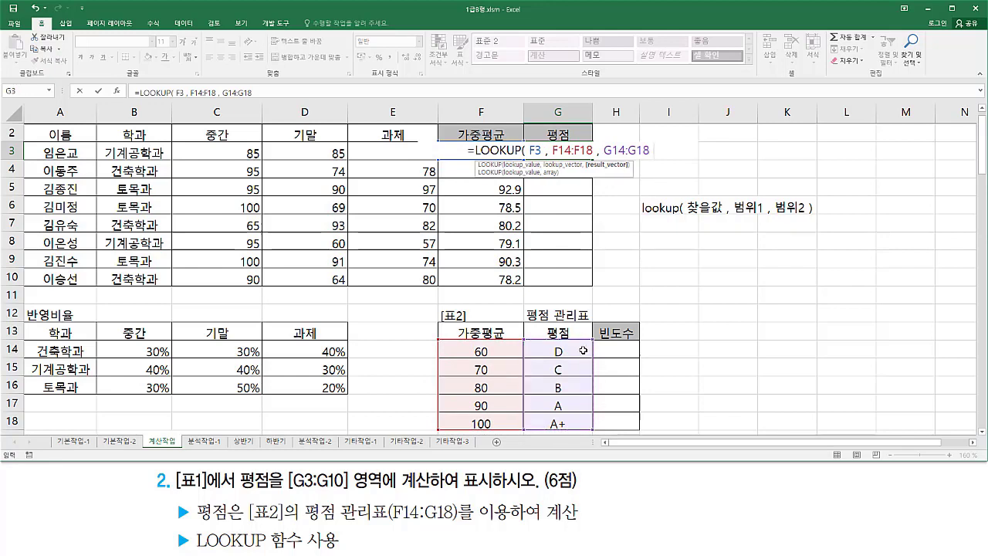
type(")")
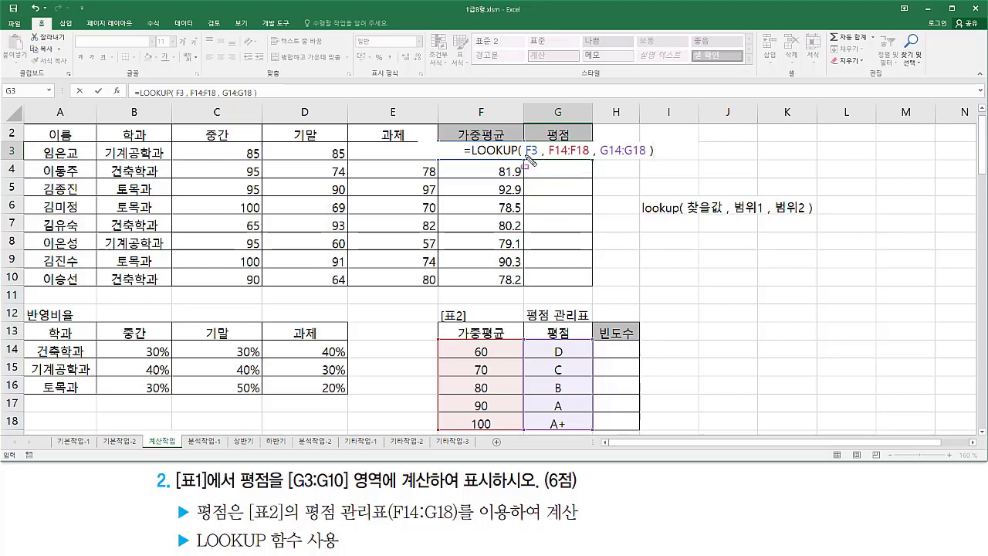
Step: Trace G3's LOOKUP arguments: F3 against the weighted averages in column F, and F14:F18 and G14:G18 against the grade table
left_click_drag(524, 157, 538, 157)
left_click_drag(444, 142, 462, 160)
left_click_drag(547, 166, 573, 176)
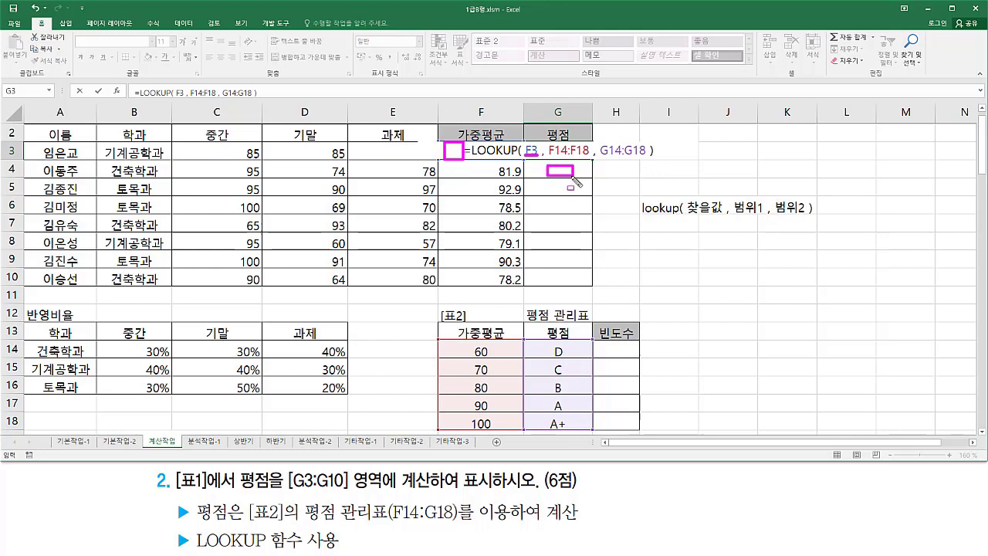
mouse_move(494, 163)
left_mouse_down()
mouse_move(525, 179)
mouse_move(517, 250)
left_mouse_up()
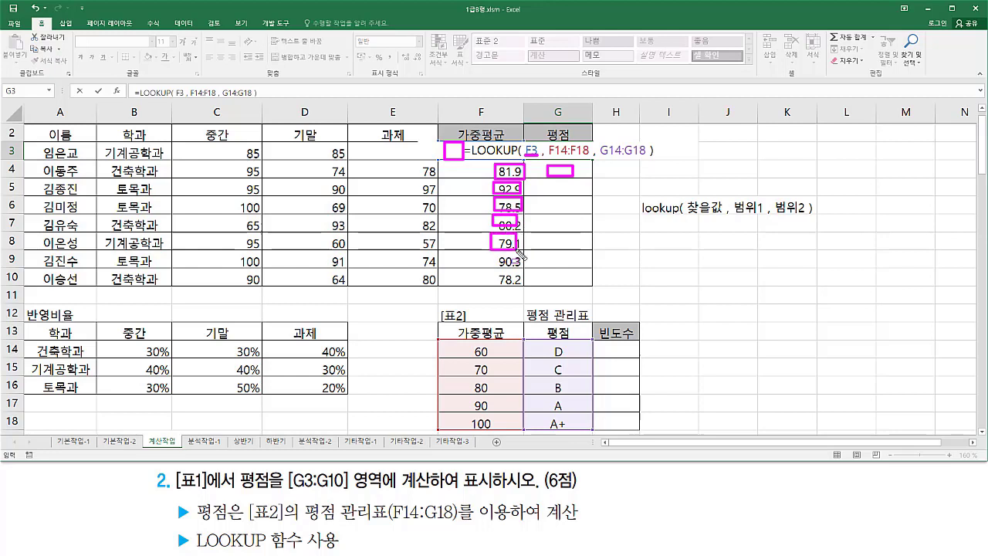
key("Escape")
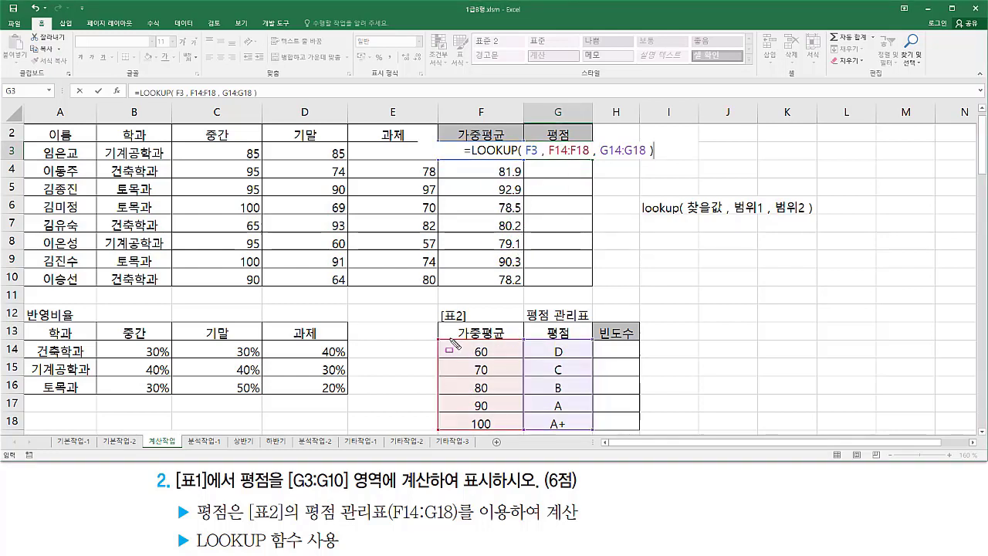
left_click_drag(449, 337, 515, 433)
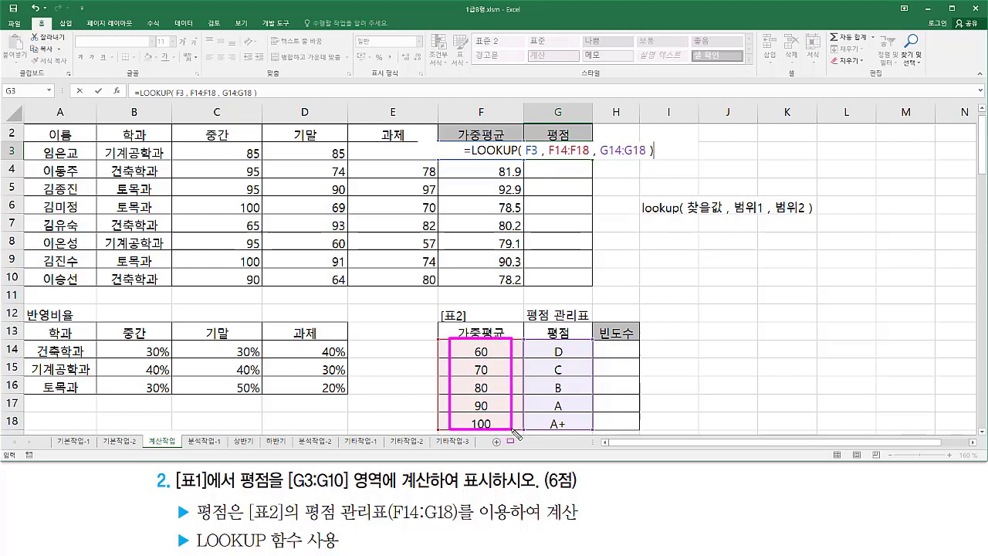
mouse_move(530, 337)
left_mouse_down()
mouse_move(537, 384)
mouse_move(591, 429)
left_mouse_up()
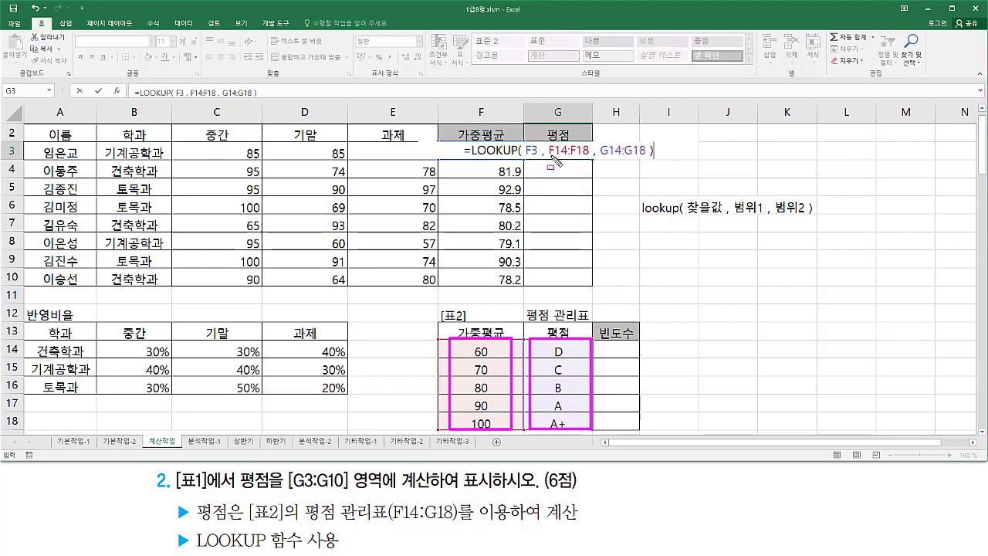
left_click_drag(549, 157, 648, 156)
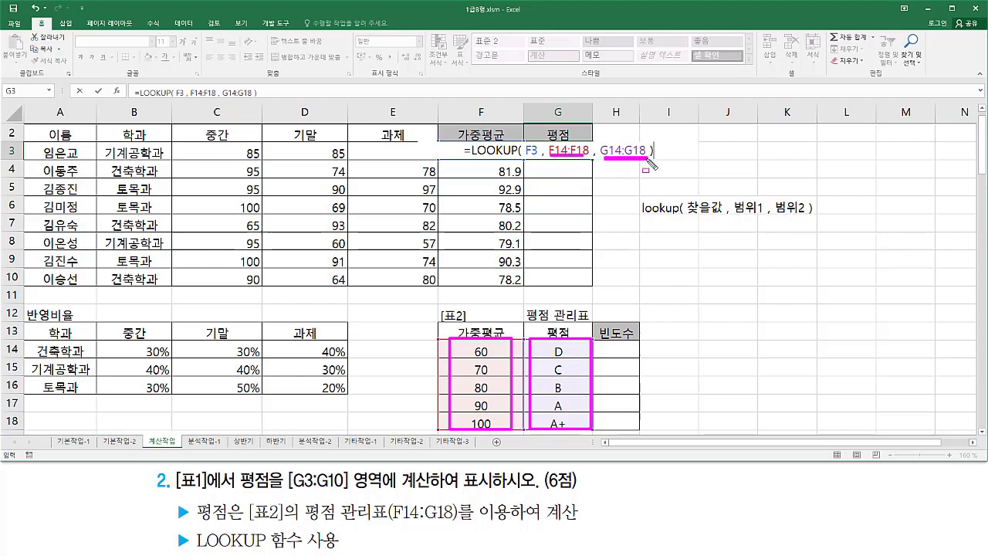
key("Escape")
Step: Select the F14:F18 reference inside G3's LOOKUP formula for editing
double_click(554, 154)
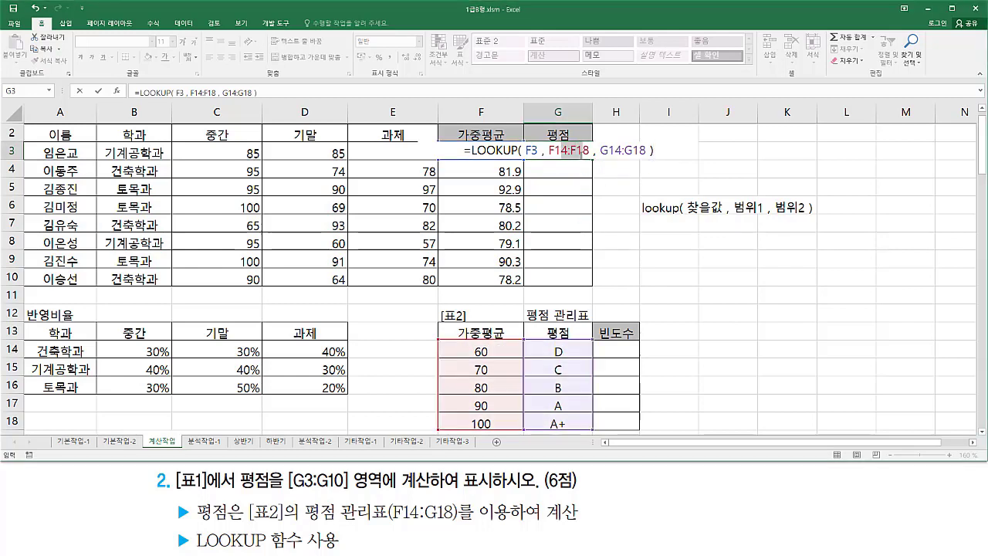
Step: Make the ranges F14:F18 and G14:G18 absolute in G3's LOOKUP formula and fill it down to G10
key("F4")
left_click(640, 152)
key("F4")
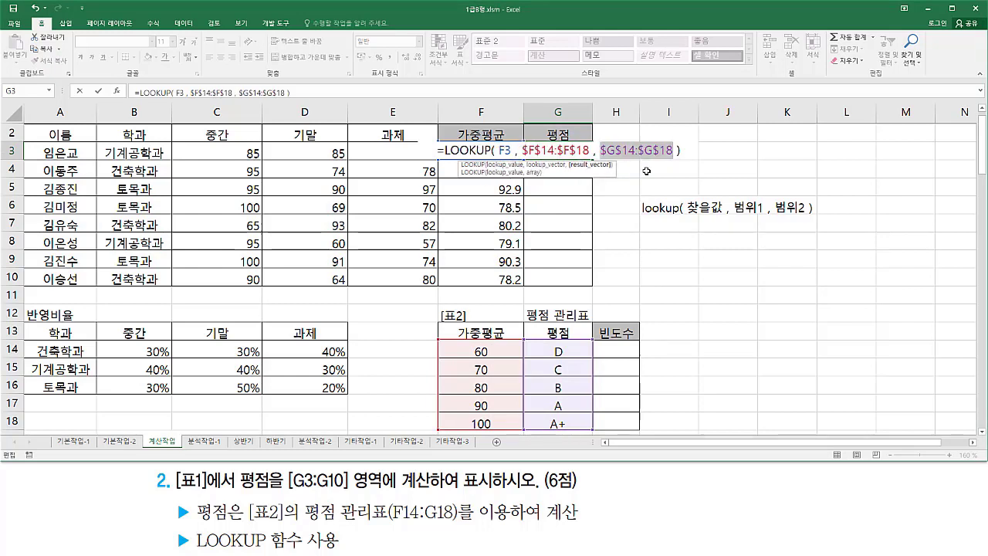
key("Return")
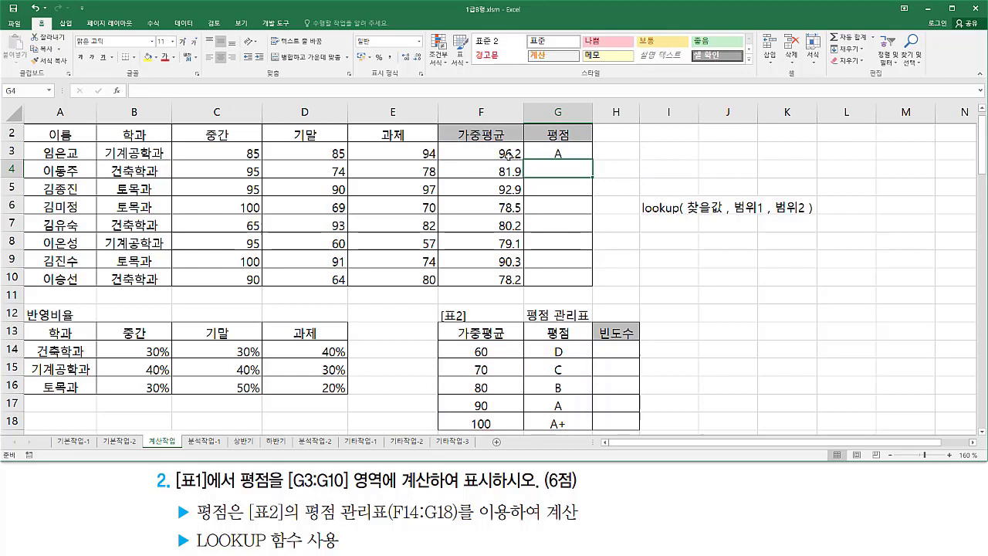
left_click(575, 152)
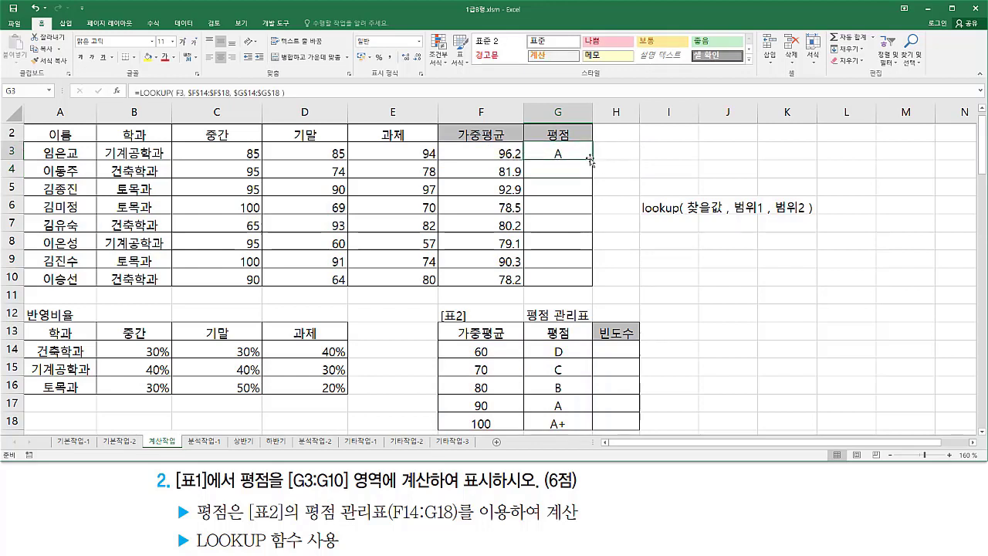
left_click_drag(593, 160, 597, 282)
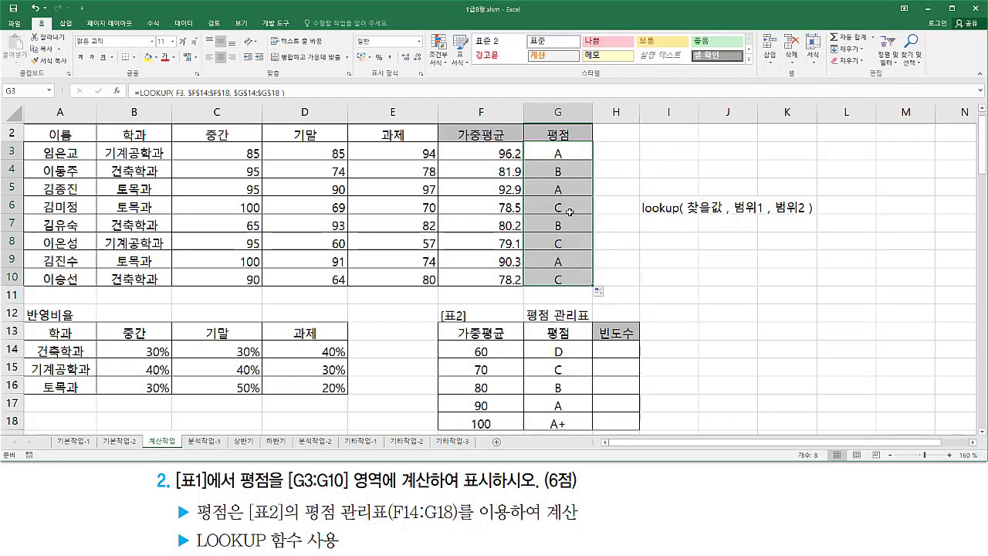
Step: Paste =LOOKUP( F3, $F$14:$F$18, $G$14:$G$18 ) as a reference note in cell I8
left_click(654, 224)
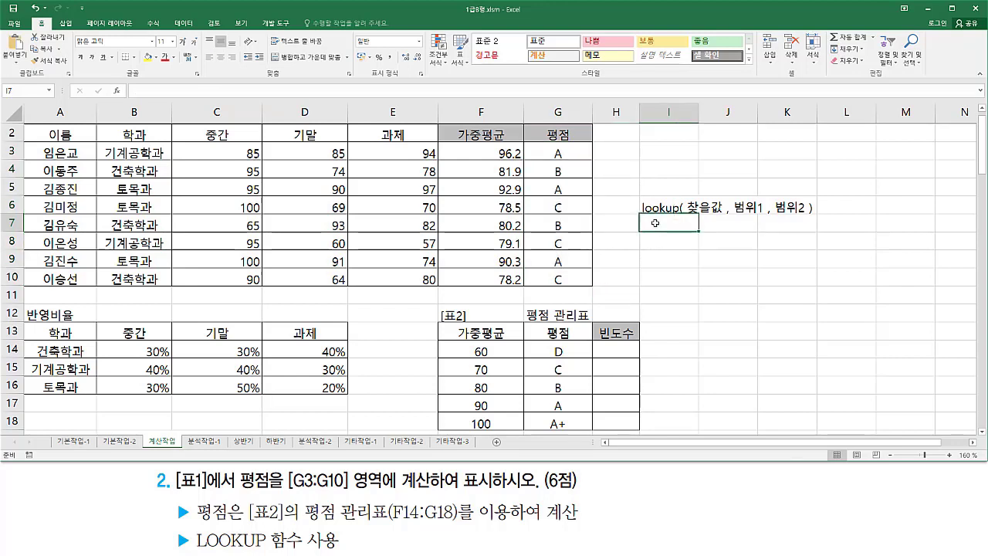
left_click(651, 242)
key("ctrl+v")
key("Return")
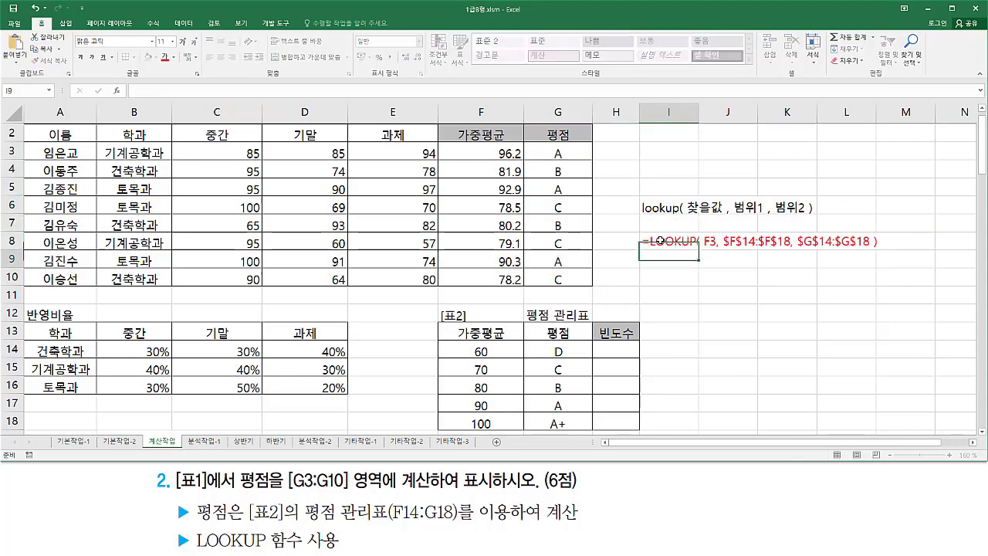
left_click(695, 356)
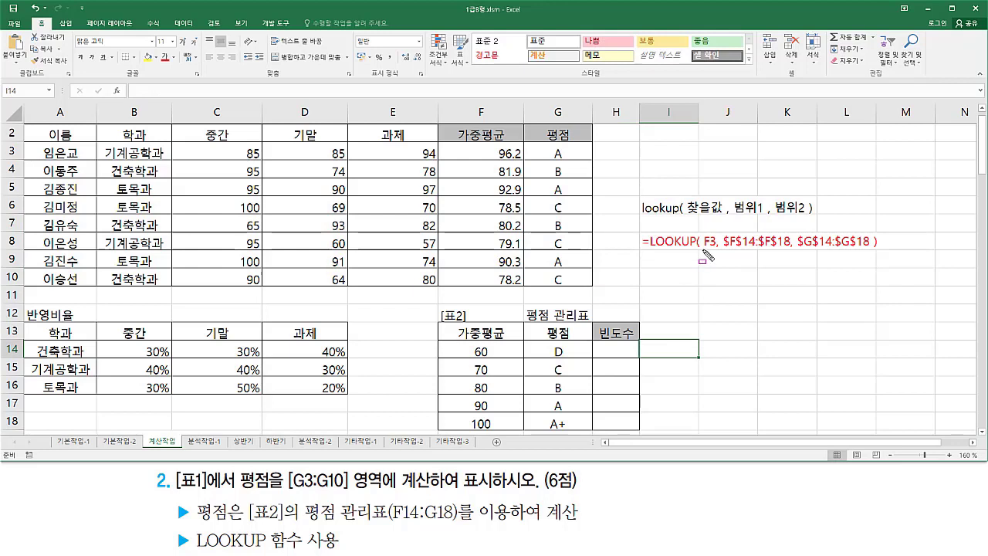
Step: Review how the LOOKUP arguments F3, F14:F18 and G14:G18 correspond to the weighted averages and the grade table
left_click_drag(702, 248, 715, 249)
left_click_drag(495, 145, 526, 162)
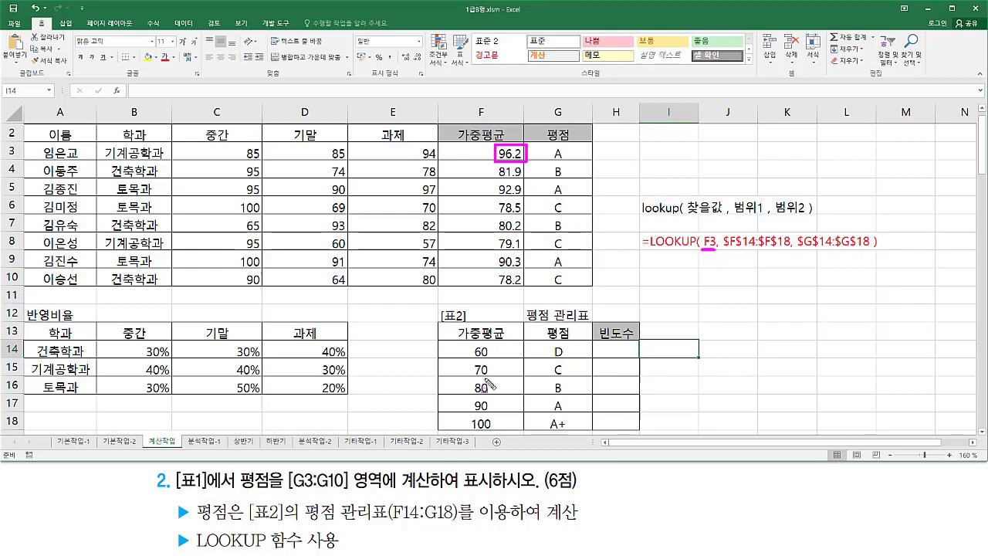
mouse_move(456, 337)
left_mouse_down()
mouse_move(509, 426)
mouse_move(526, 434)
left_mouse_up()
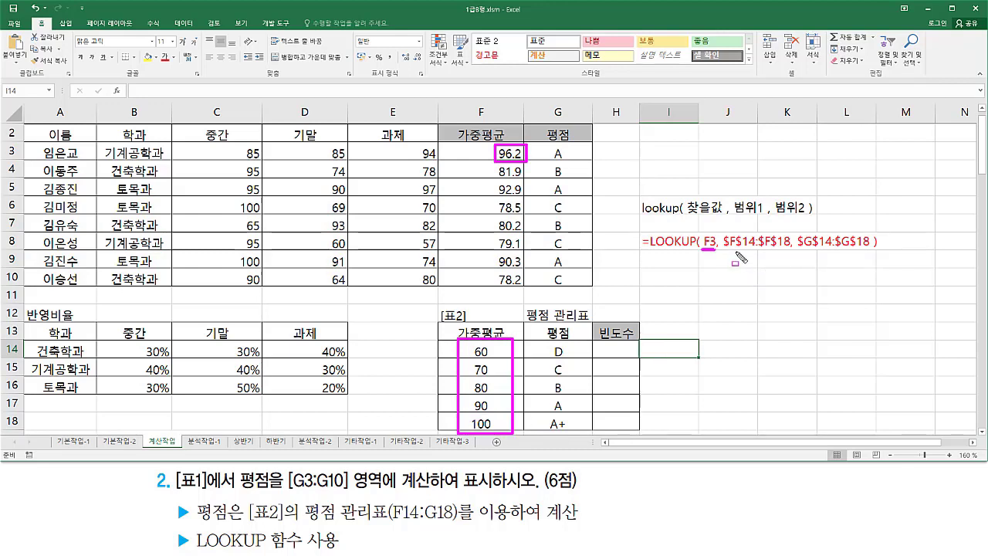
left_click_drag(724, 260, 790, 258)
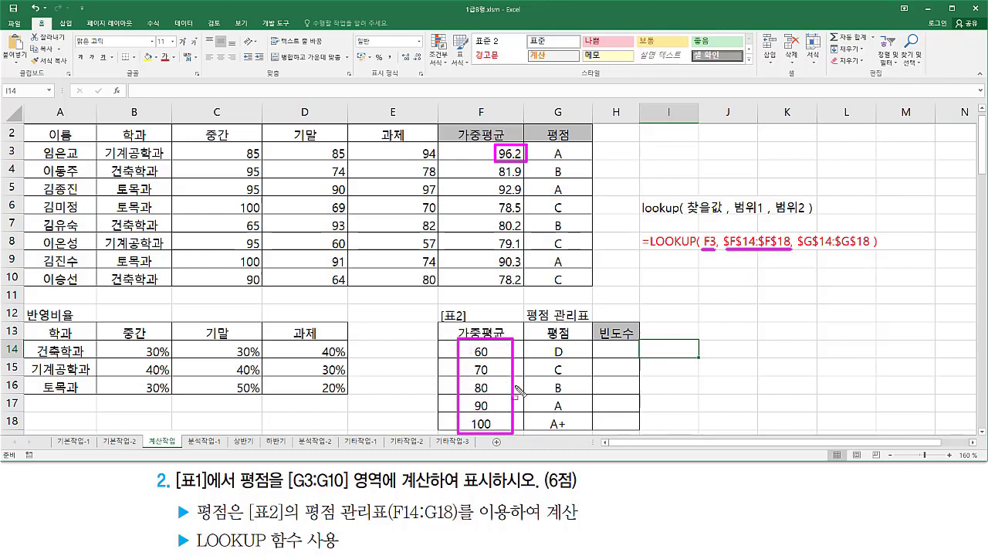
left_click_drag(542, 341, 572, 434)
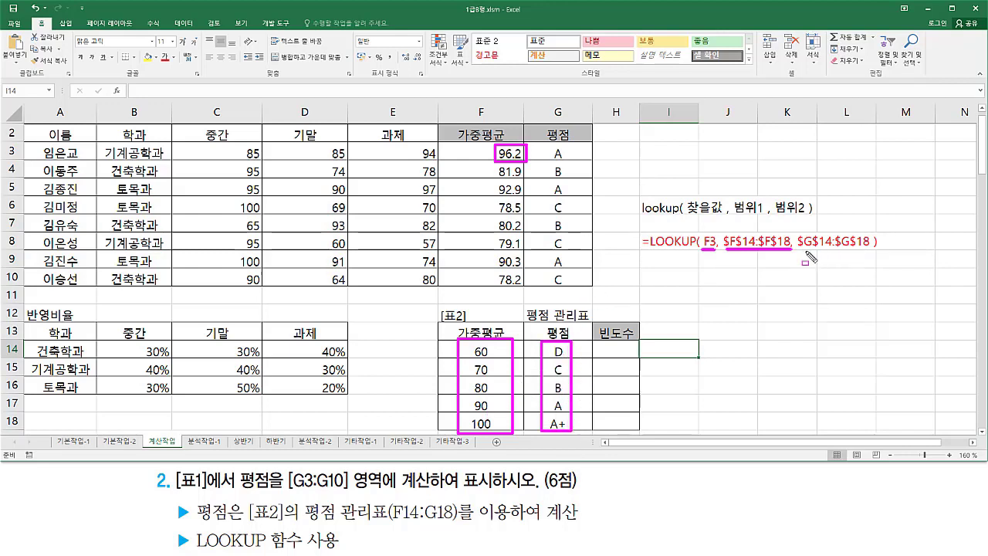
left_click_drag(801, 249, 870, 248)
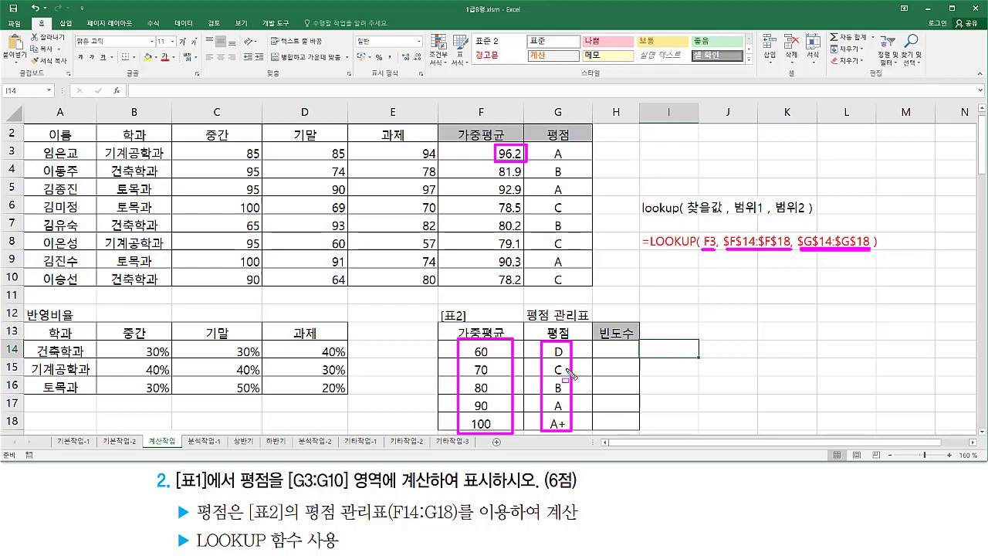
key("Escape")
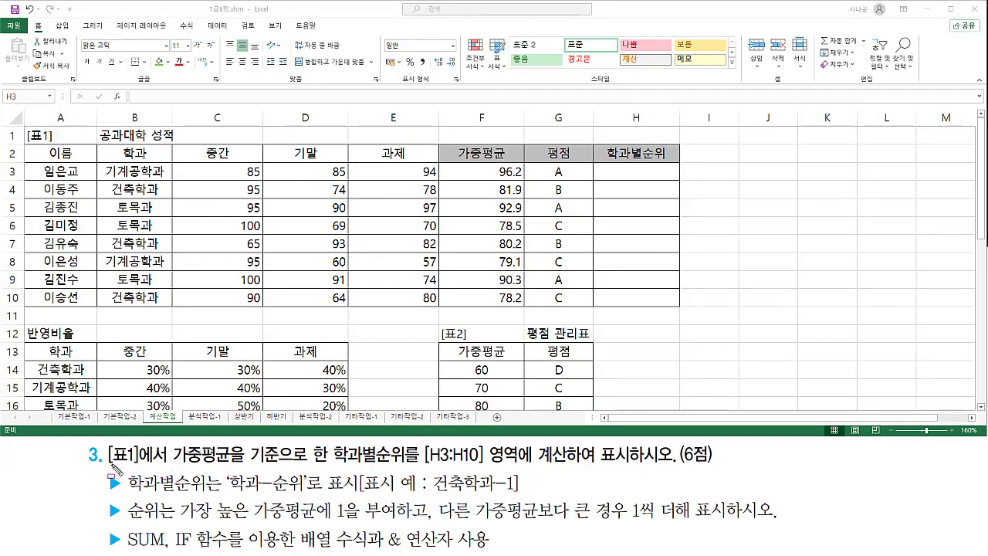
Step: Read task 3's requirements for the department rank in H3:H10, covering the ranking basis, rank rule and SUM/IF array formula
mouse_move(109, 466)
left_mouse_down()
mouse_move(500, 465)
mouse_move(511, 446)
mouse_move(634, 456)
mouse_move(626, 466)
left_mouse_up()
left_click(420, 476)
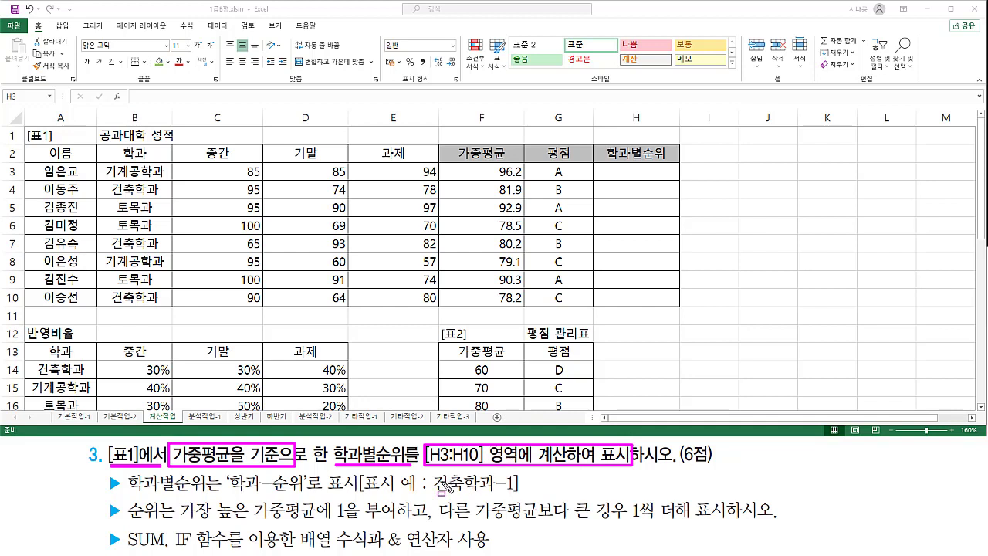
mouse_move(333, 452)
left_mouse_down()
mouse_move(353, 466)
mouse_move(378, 463)
left_mouse_up()
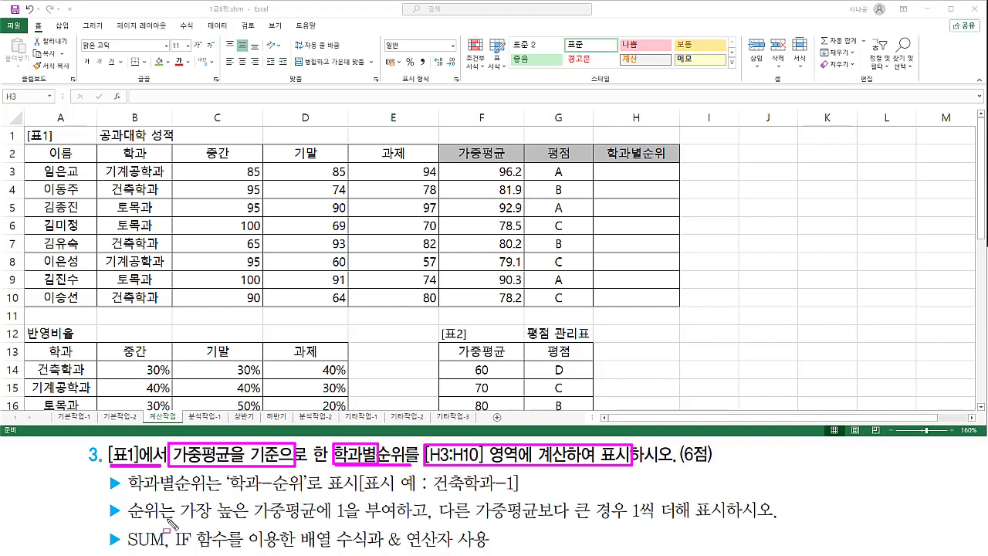
mouse_move(127, 500)
left_mouse_down()
mouse_move(133, 515)
mouse_move(202, 531)
mouse_move(313, 530)
mouse_move(333, 500)
mouse_move(362, 498)
mouse_move(399, 524)
mouse_move(562, 529)
mouse_move(574, 500)
mouse_move(639, 498)
mouse_move(640, 527)
mouse_move(727, 527)
left_mouse_up()
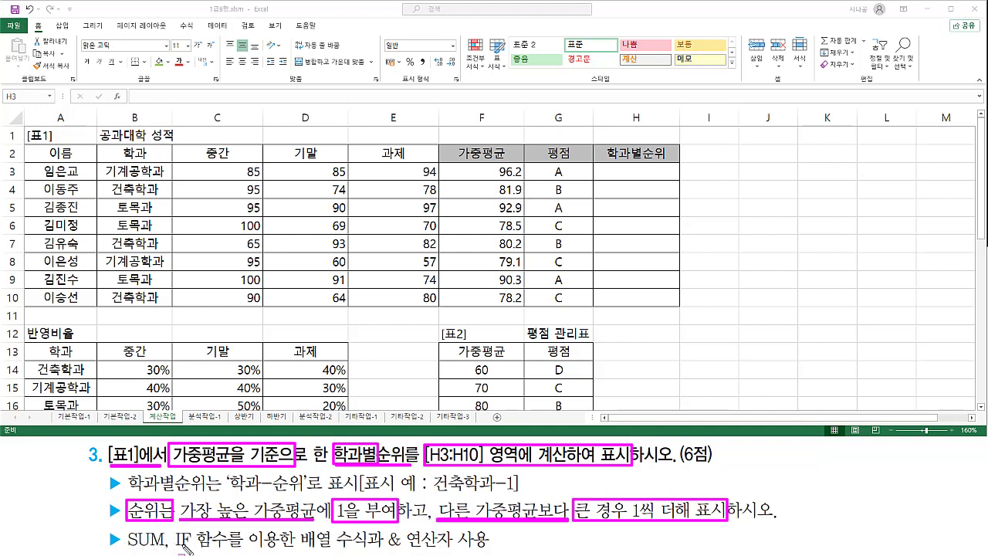
left_click_drag(127, 547, 422, 545)
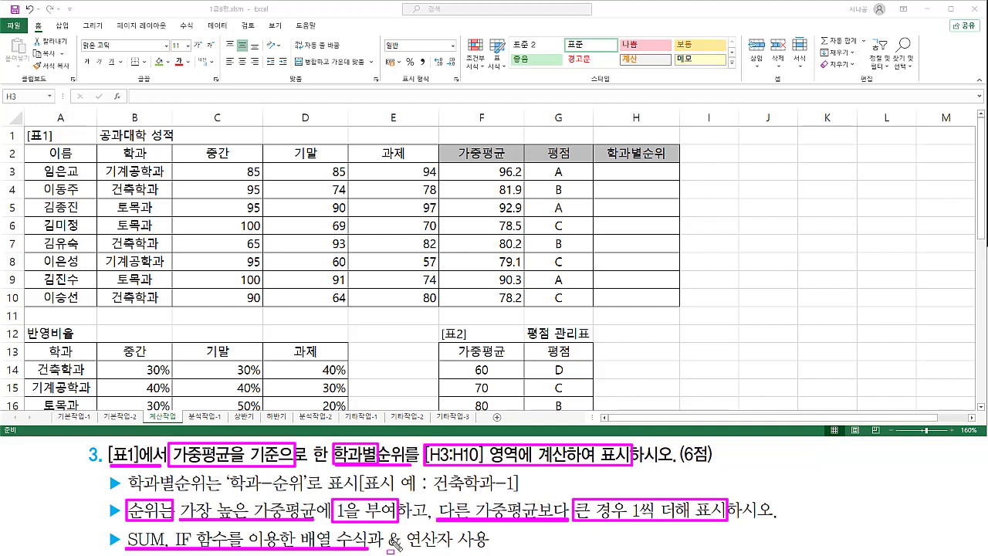
key("e")
mouse_move(125, 529)
left_mouse_down()
mouse_move(154, 550)
mouse_move(371, 550)
left_mouse_up()
left_click_drag(125, 497, 162, 524)
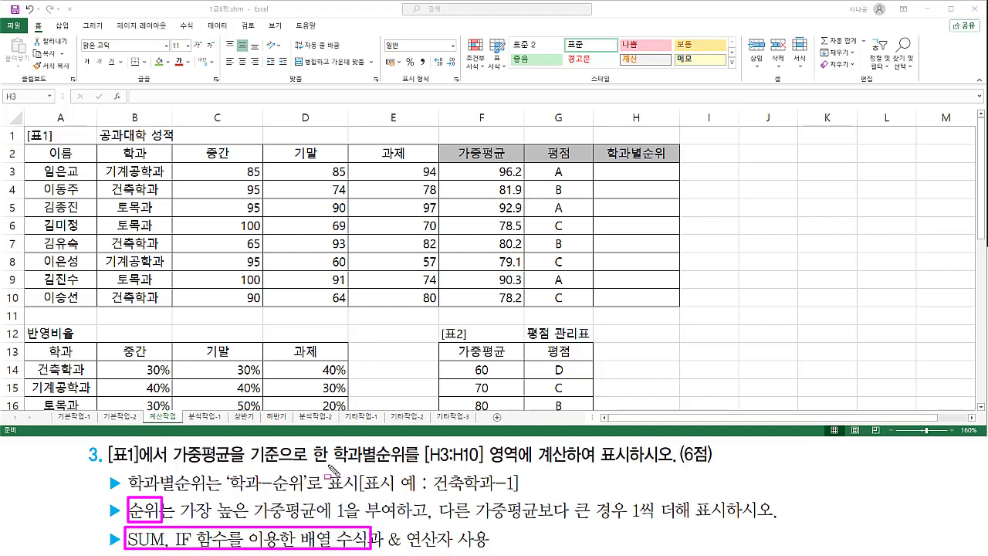
mouse_move(328, 465)
left_mouse_down()
mouse_move(394, 457)
mouse_move(407, 466)
left_mouse_up()
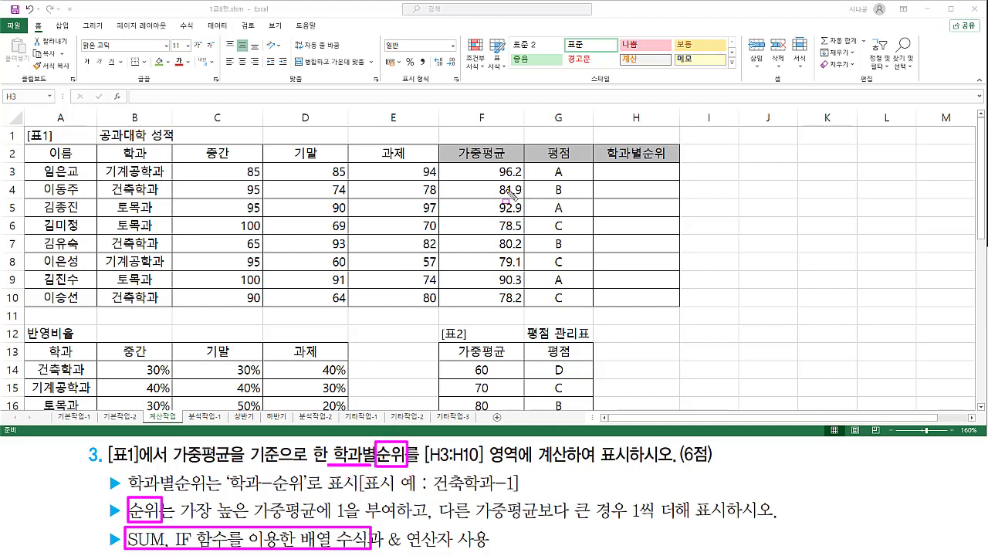
mouse_move(489, 172)
left_mouse_down()
mouse_move(487, 305)
mouse_move(526, 307)
left_mouse_up()
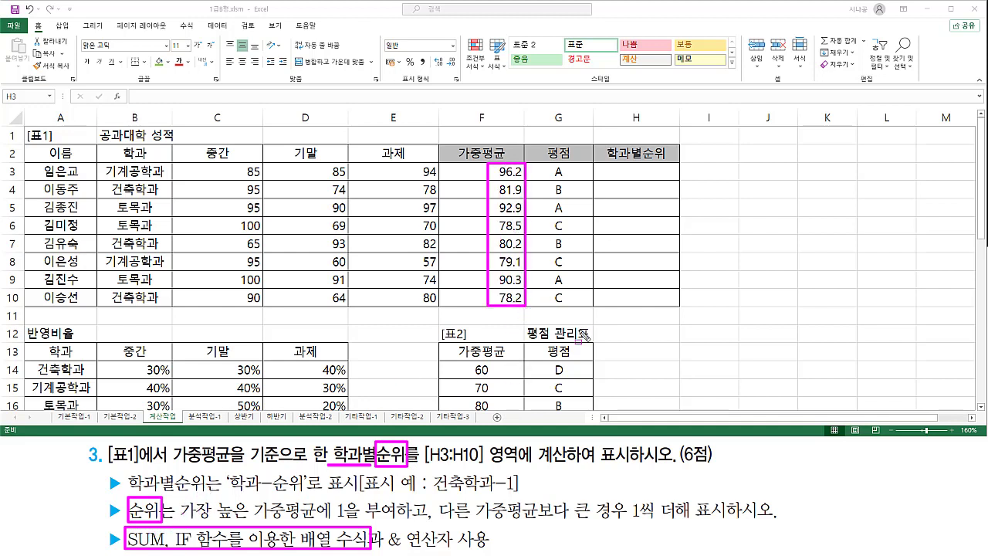
key("Escape")
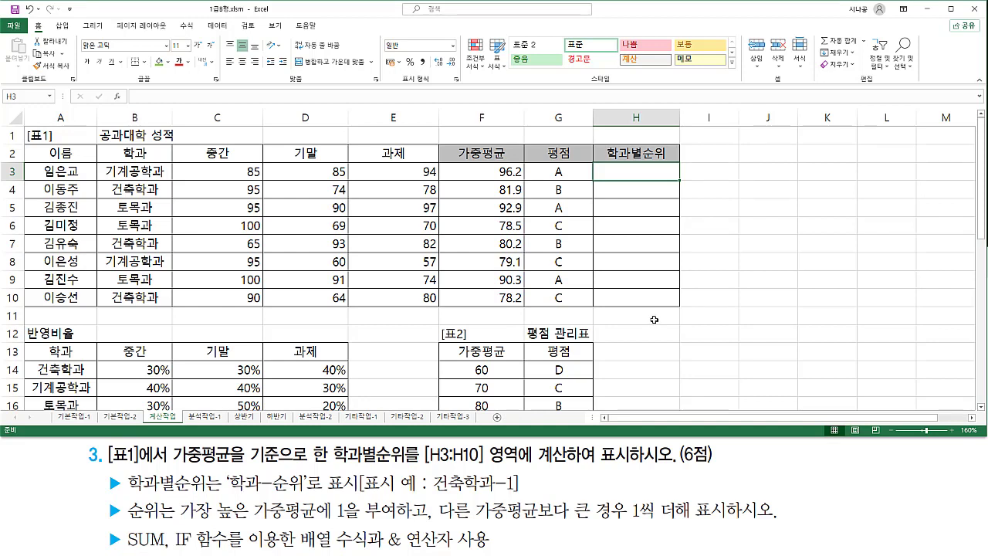
Step: Write the formula pattern sum( if( (조건1) * (조건2) , 1 ) ) as a note in cell H11
left_click(653, 319)
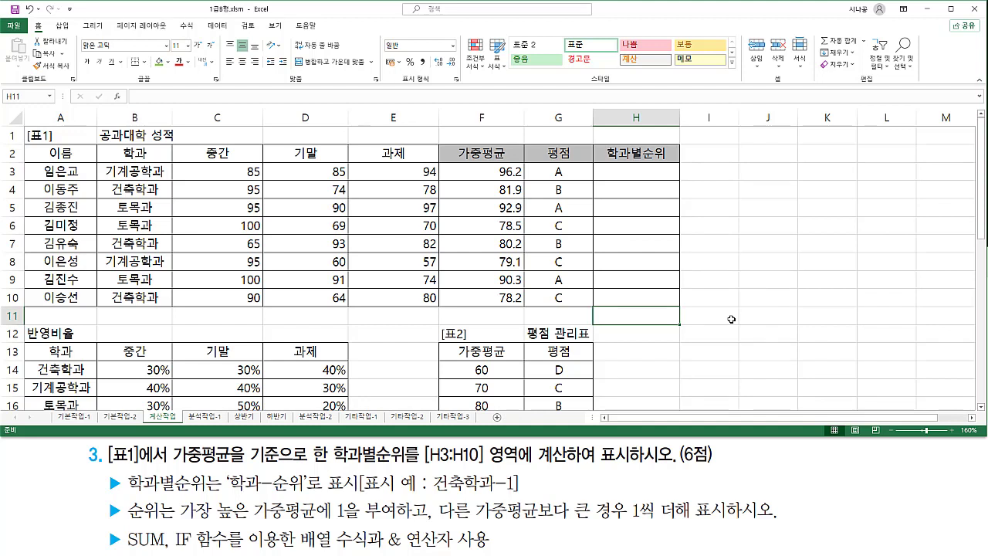
type("sum(")
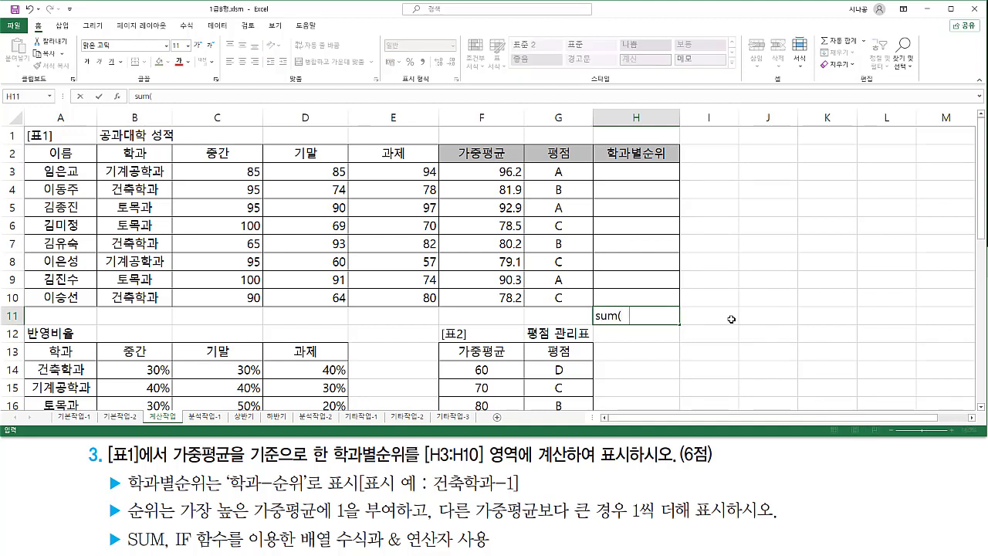
type(" if")
type("( (ㅈ")
type("건1) *")
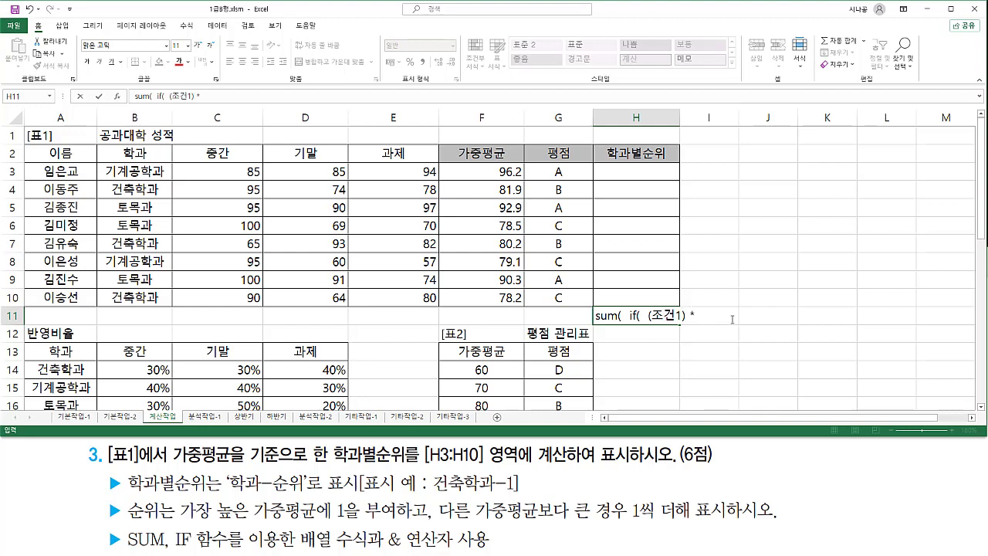
type(" (조건2")
key("Return")
key("Return")
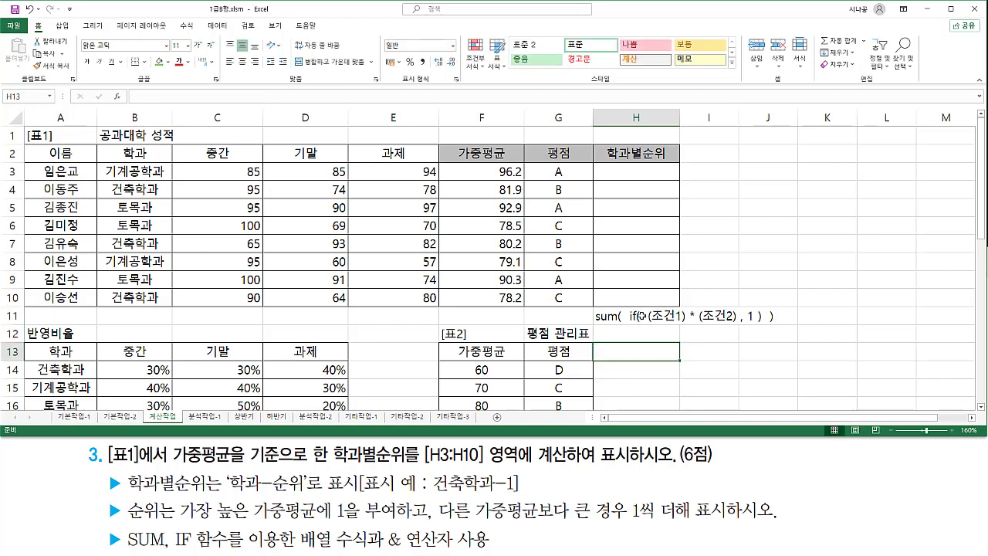
Step: Work through how the SUM/IF pattern ranks H3 by counting weighted averages greater than or equal to F3
left_click_drag(596, 325, 789, 325)
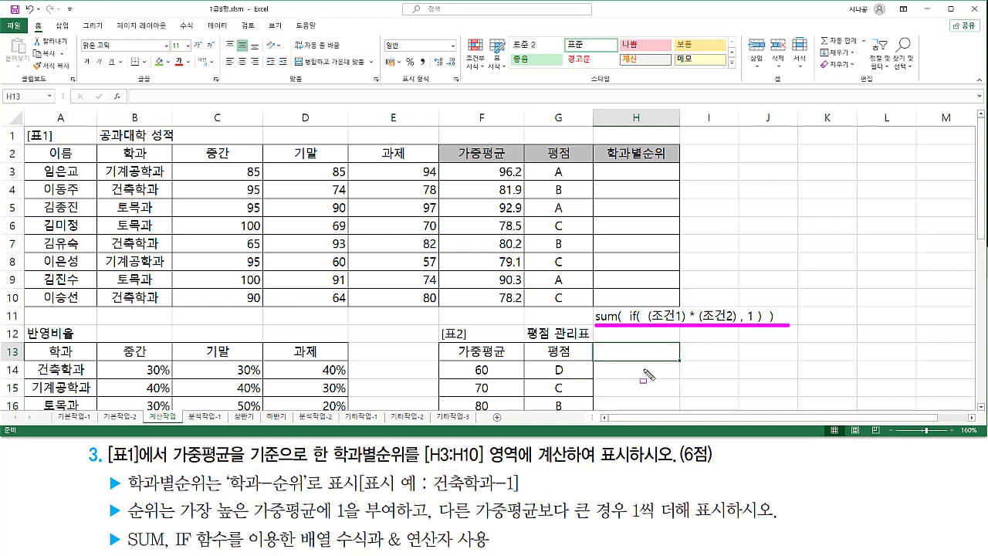
left_click_drag(126, 500, 161, 523)
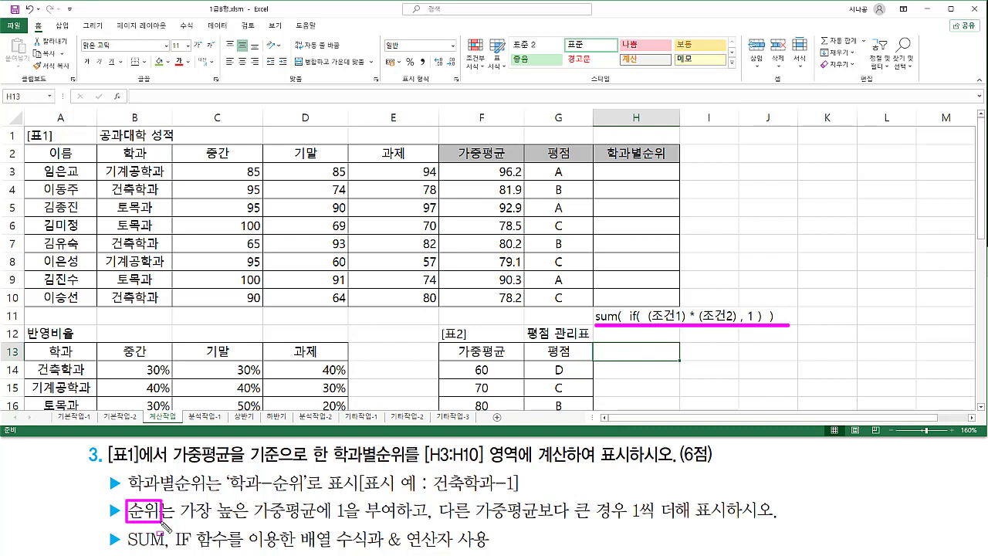
key("e")
mouse_move(482, 162)
left_mouse_down()
mouse_move(550, 312)
mouse_move(531, 315)
left_mouse_up()
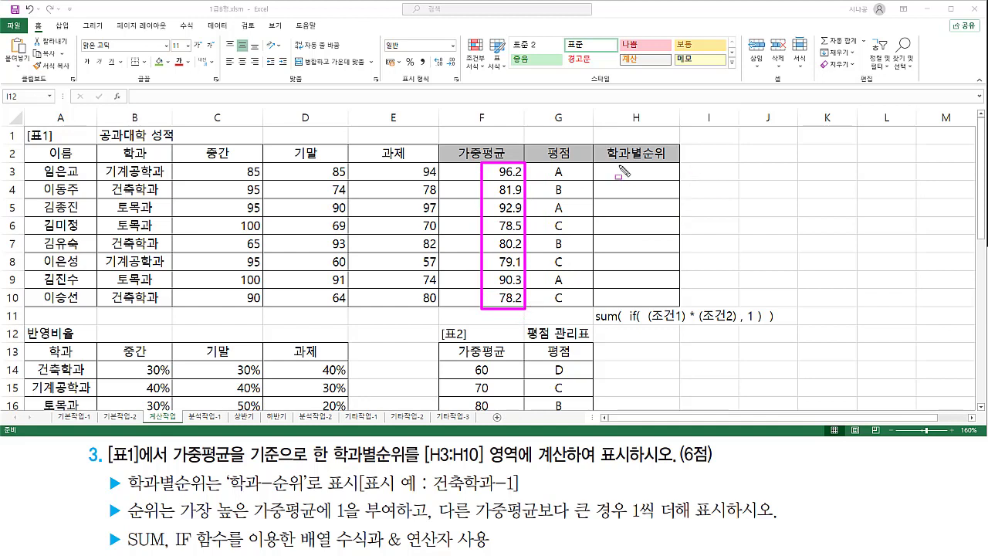
left_click_drag(619, 175, 664, 179)
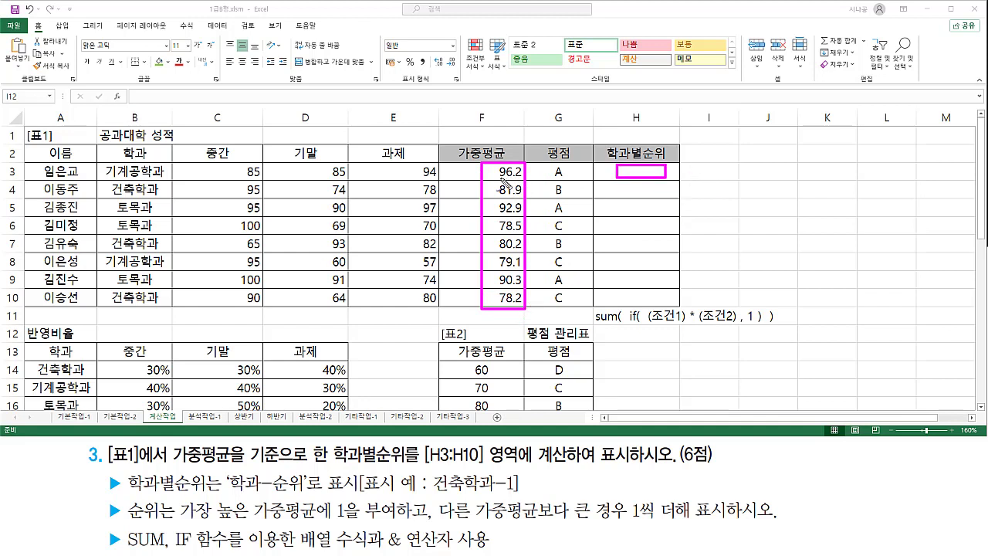
left_click_drag(500, 179, 519, 179)
mouse_move(694, 179)
left_mouse_down()
mouse_move(685, 173)
mouse_move(736, 178)
left_mouse_up()
mouse_move(655, 132)
left_mouse_down()
mouse_move(664, 139)
mouse_move(651, 150)
mouse_move(677, 135)
mouse_move(685, 145)
left_mouse_up()
mouse_move(750, 336)
left_mouse_down()
mouse_move(759, 308)
mouse_move(760, 330)
left_mouse_up()
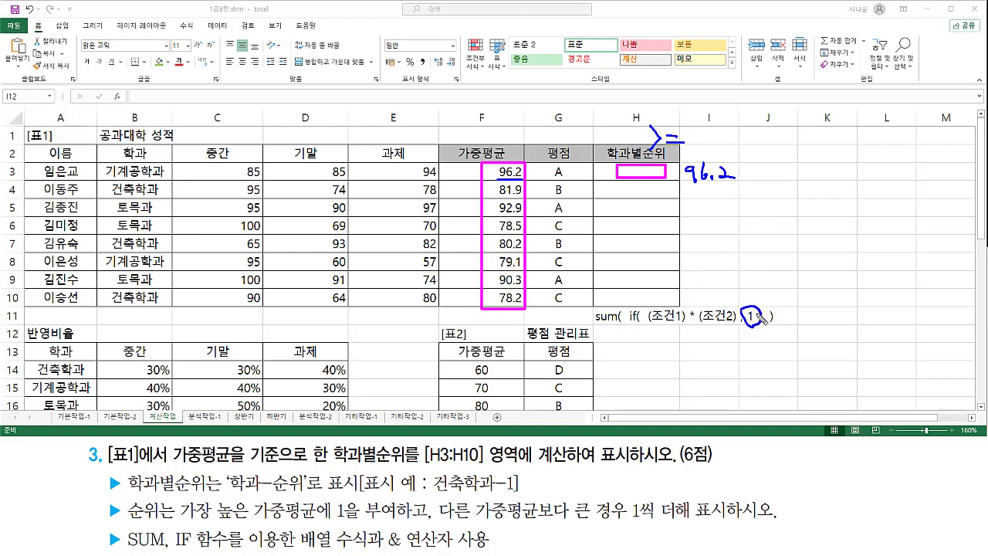
left_click_drag(599, 330, 618, 330)
left_click_drag(684, 196, 737, 183)
left_click_drag(532, 164, 534, 177)
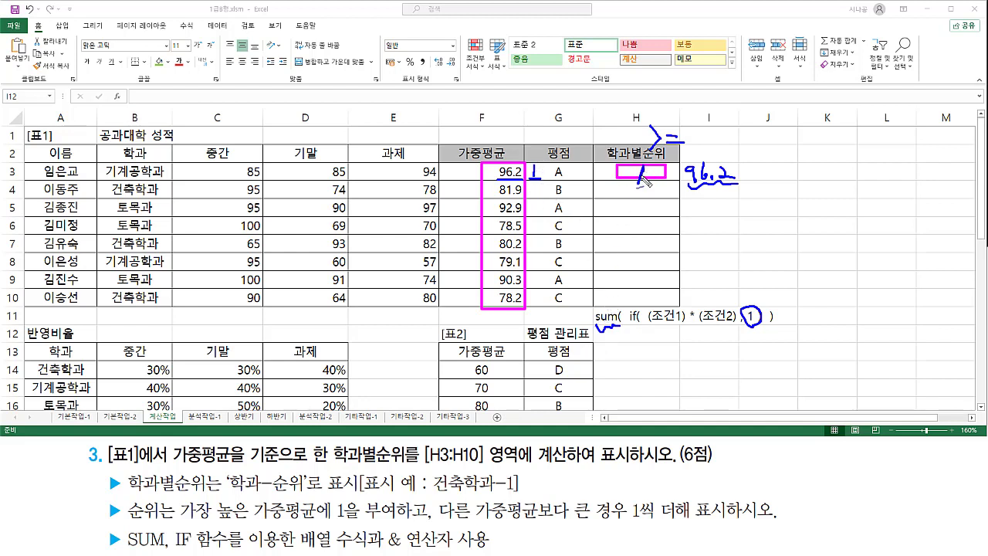
left_click_drag(646, 164, 637, 183)
Step: Work through how the SUM/IF pattern ranks H4 by counting weighted averages greater than or equal to F4
mouse_move(615, 183)
left_mouse_down()
mouse_move(627, 194)
mouse_move(662, 196)
left_mouse_up()
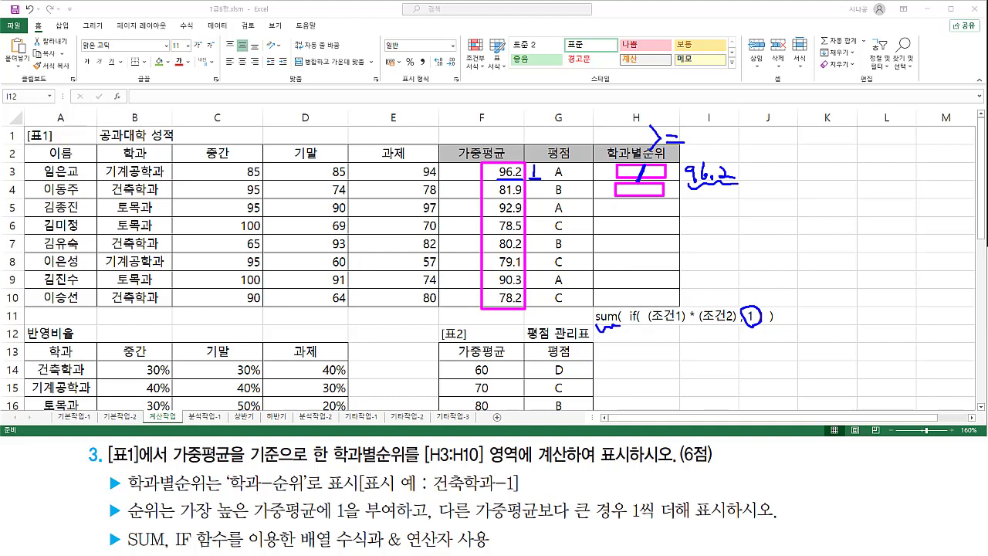
mouse_move(710, 196)
left_mouse_down()
mouse_move(705, 206)
mouse_move(726, 212)
left_mouse_up()
left_click_drag(742, 196, 738, 216)
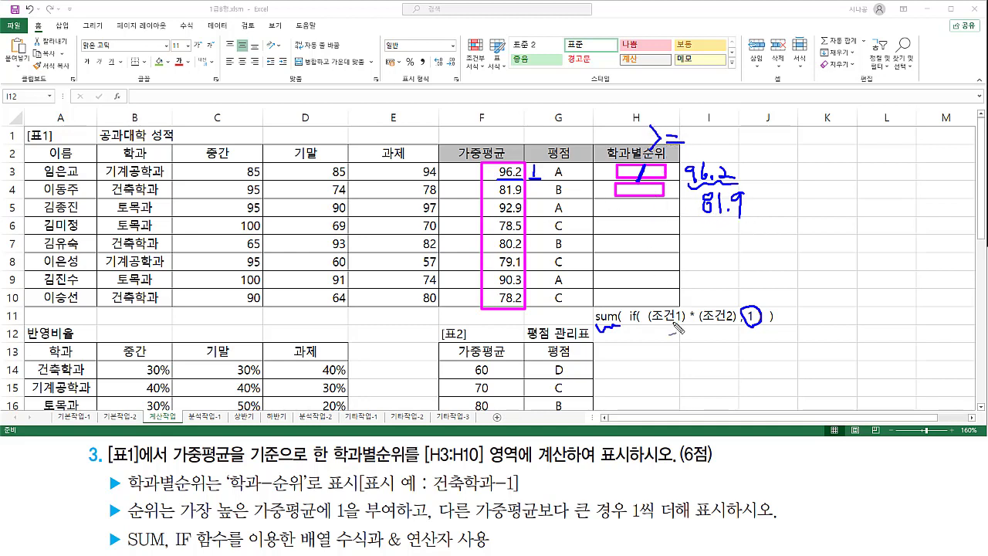
left_click_drag(652, 324, 751, 320)
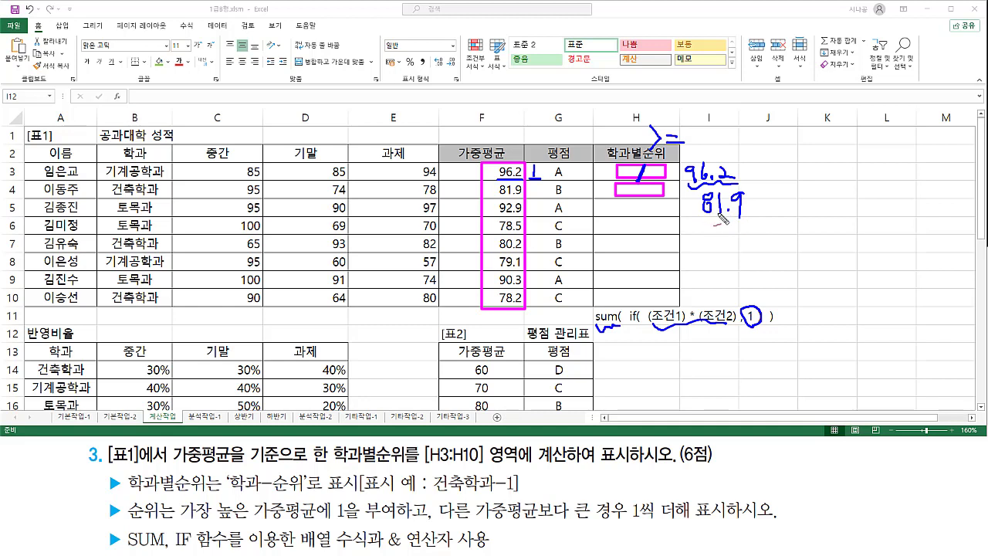
left_click_drag(704, 218, 750, 217)
left_click_drag(547, 165, 542, 179)
left_click_drag(554, 198, 543, 196)
left_click_drag(492, 224, 499, 221)
left_click_drag(538, 270, 542, 285)
mouse_move(614, 331)
left_mouse_down()
mouse_move(623, 310)
mouse_move(622, 330)
left_mouse_up()
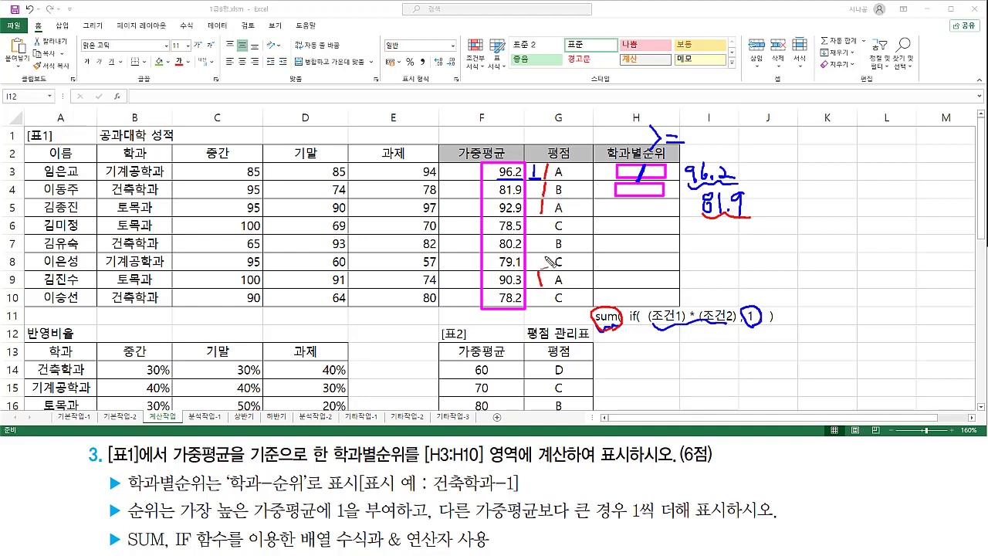
mouse_move(639, 186)
left_mouse_down()
mouse_move(650, 193)
mouse_move(632, 196)
mouse_move(653, 196)
left_mouse_up()
left_click_drag(699, 208, 728, 208)
Step: Work through how the SUM/IF pattern ranks H5 by counting weighted averages greater than or equal to F5
left_click_drag(617, 201, 665, 215)
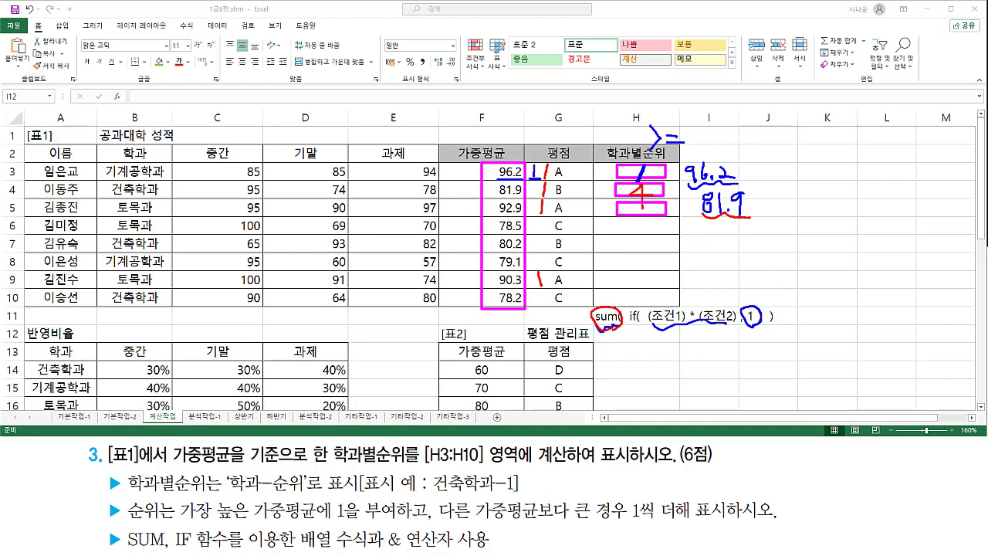
mouse_move(795, 196)
left_mouse_down()
mouse_move(785, 202)
mouse_move(833, 224)
mouse_move(845, 202)
mouse_move(851, 223)
left_mouse_up()
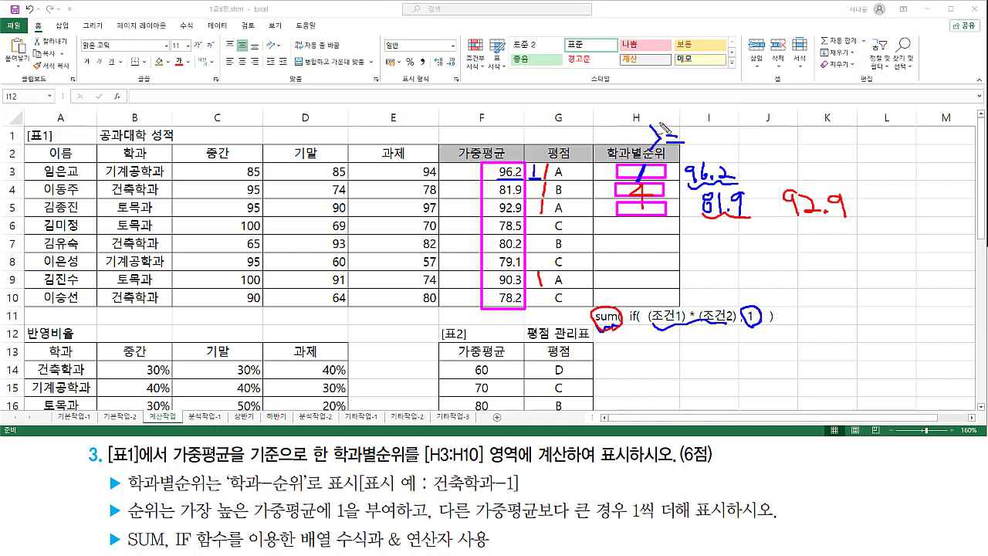
left_click_drag(650, 110, 681, 101)
left_click_drag(742, 294, 753, 290)
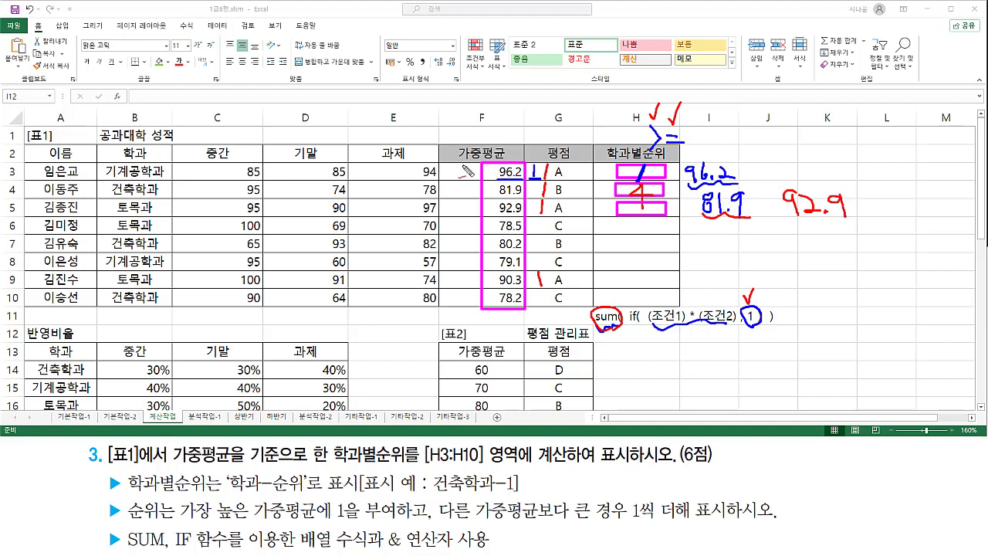
left_click_drag(461, 165, 461, 179)
left_click_drag(784, 229, 877, 220)
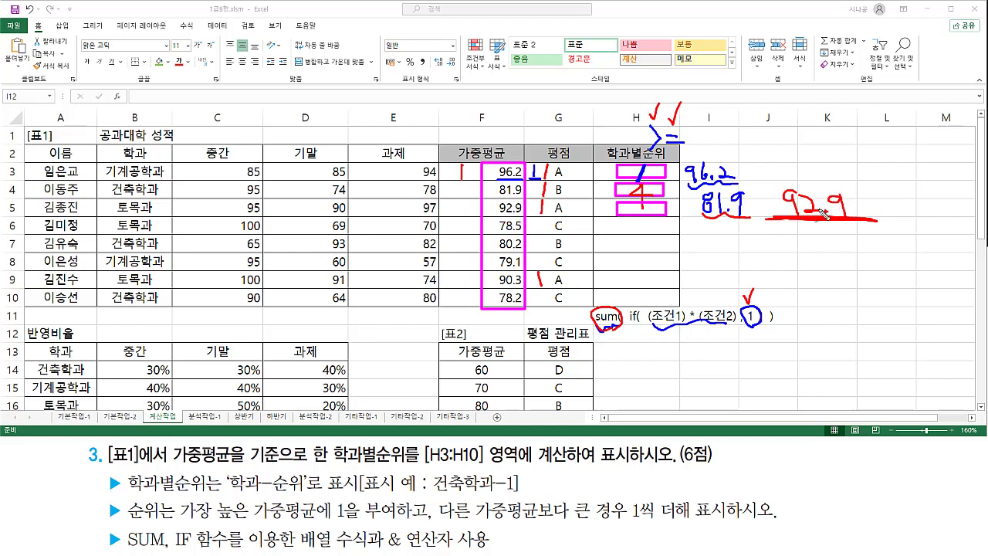
left_click_drag(461, 198, 463, 215)
left_click_drag(463, 181, 466, 219)
left_click_drag(595, 301, 610, 296)
mouse_move(628, 206)
left_mouse_down()
mouse_move(639, 215)
mouse_move(629, 221)
mouse_move(665, 220)
left_mouse_up()
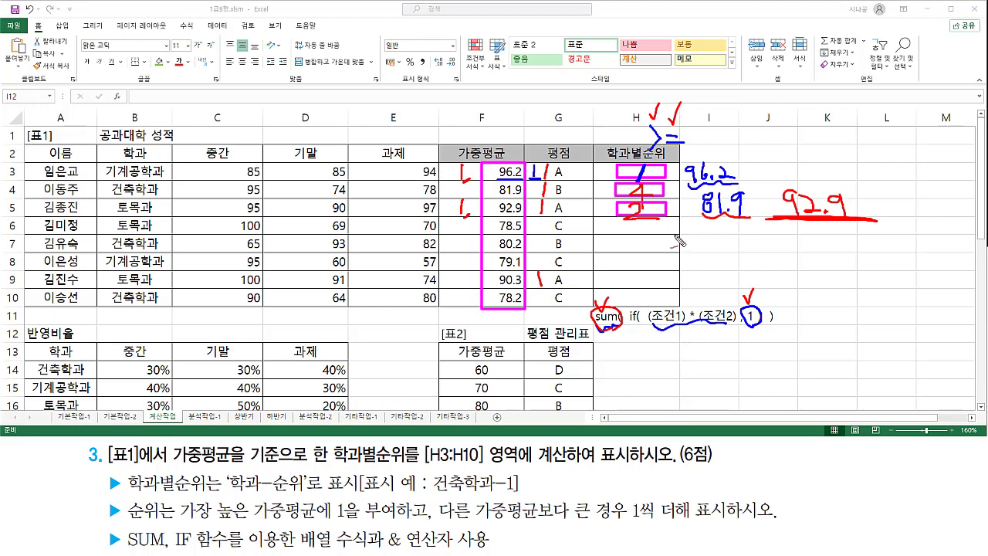
key("Escape")
Step: Write the formula =sum( if( (F3:F10 >= F3), 1 ) ) in cell H3 to rank the first weighted average
left_click(636, 171)
type("=")
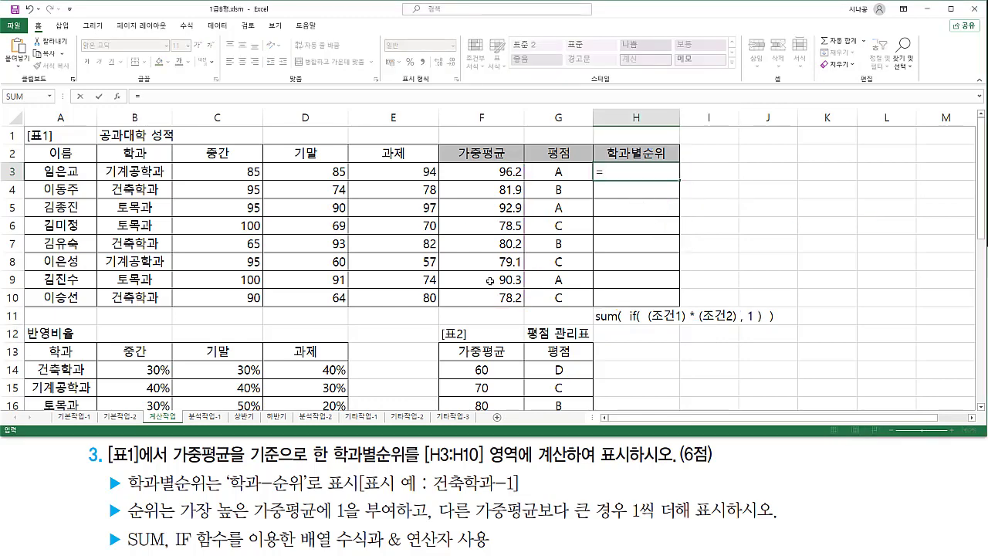
type("sum(")
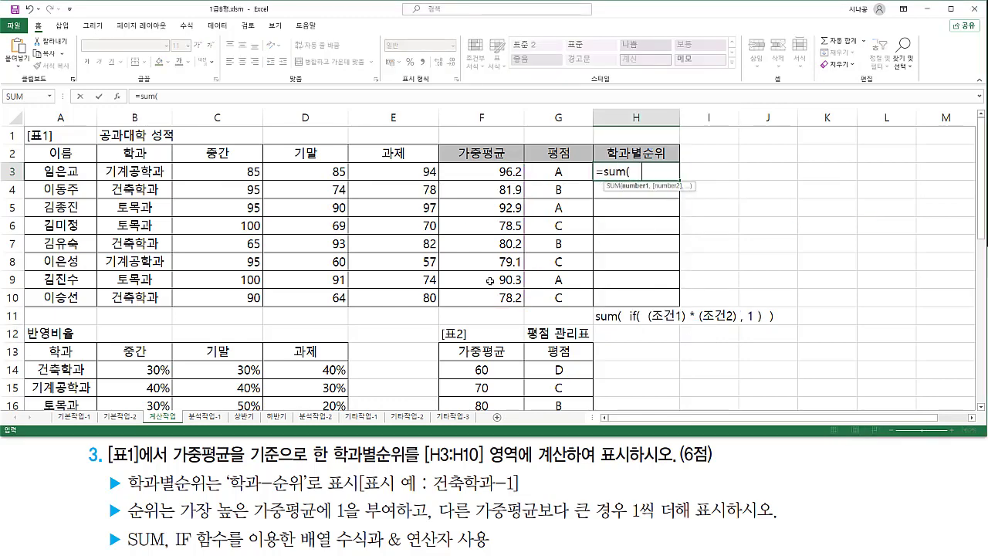
type("   if(   (")
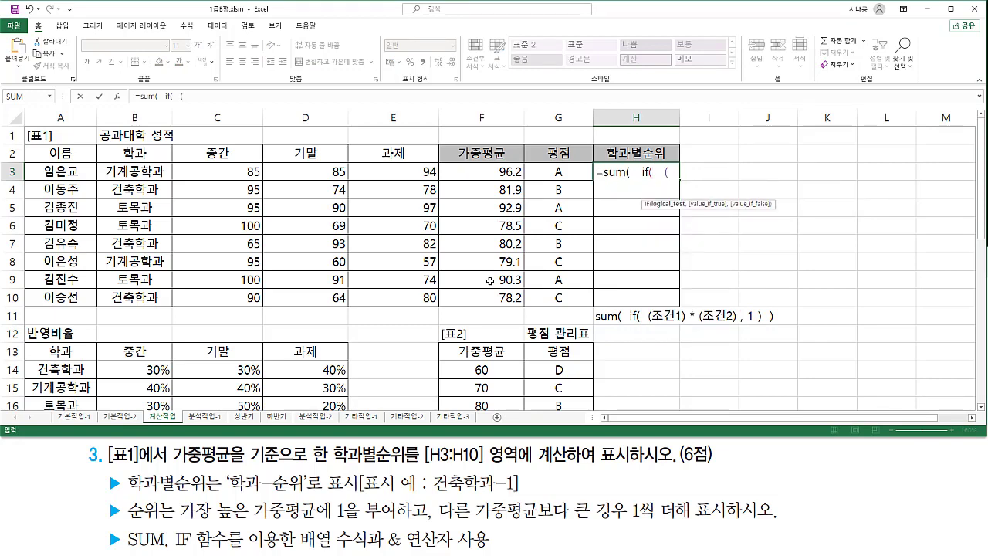
left_click_drag(476, 177, 519, 297)
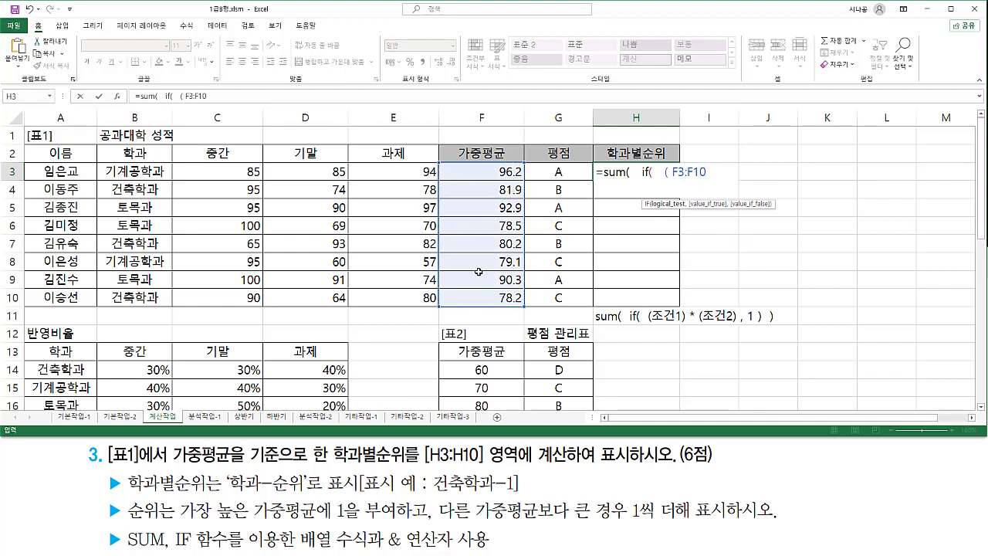
left_click(507, 169)
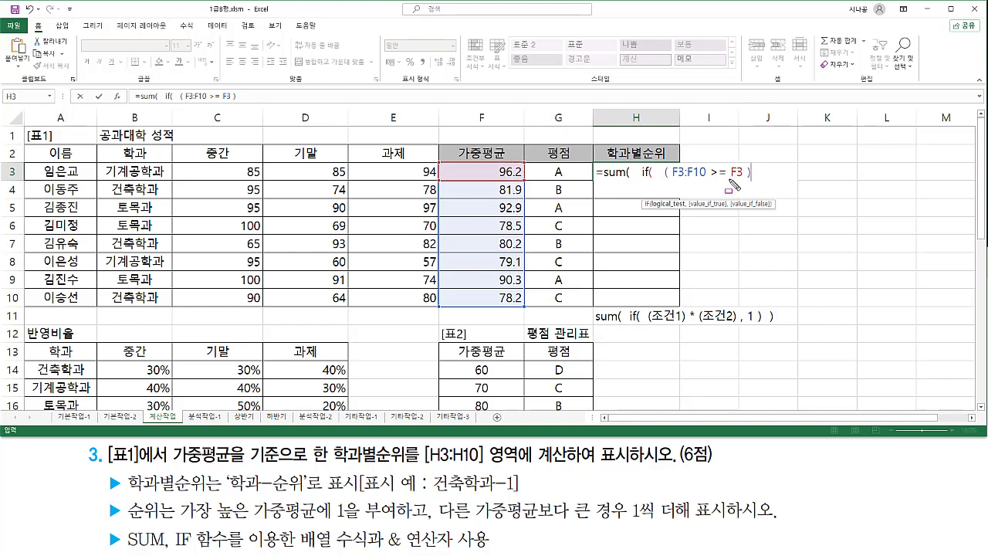
left_click_drag(727, 178, 746, 177)
left_click_drag(438, 160, 531, 314)
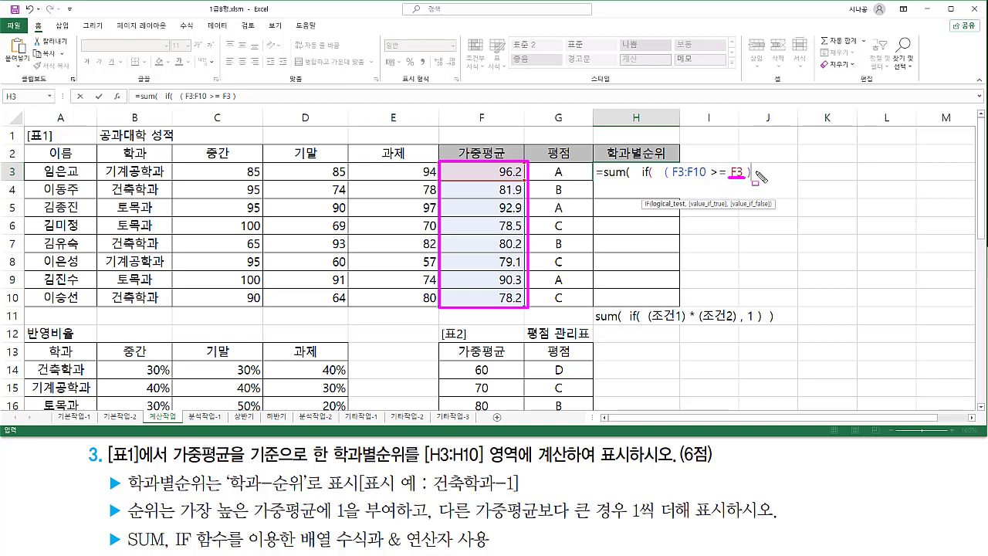
key("Escape")
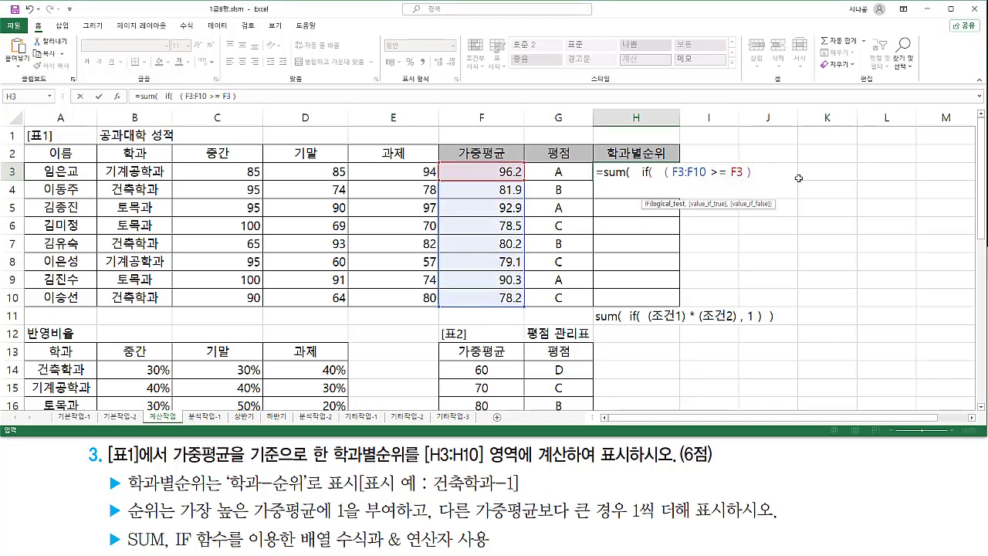
type(", ")
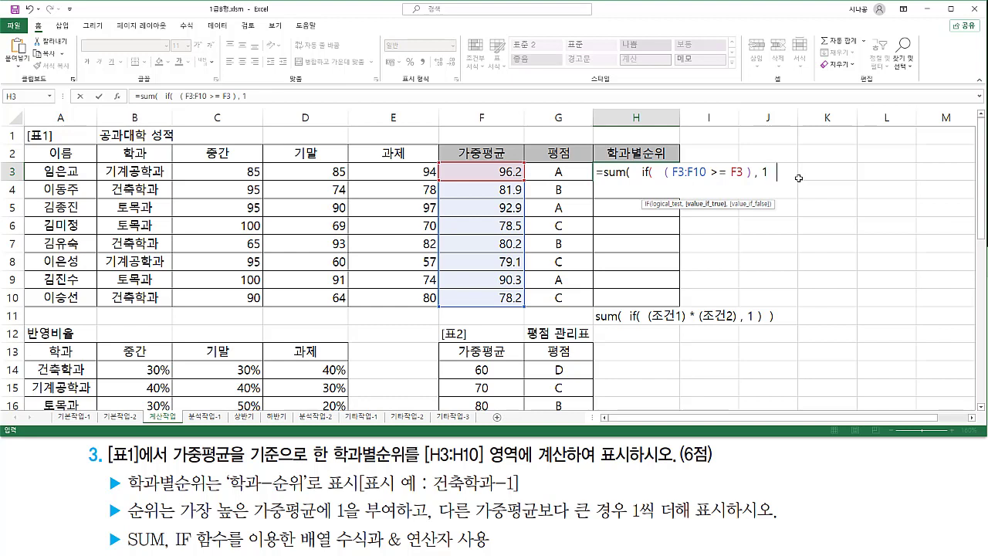
type("1 ) ")
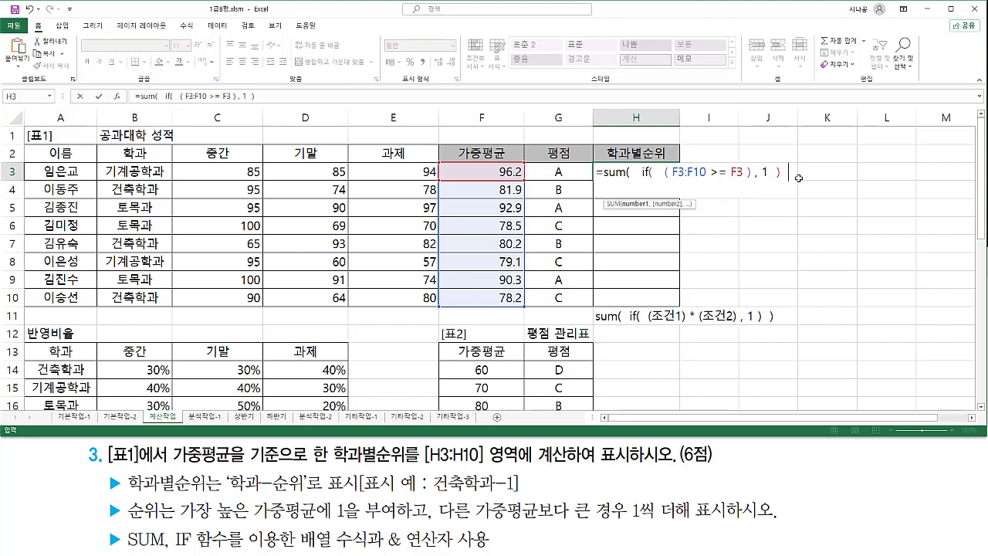
type(")")
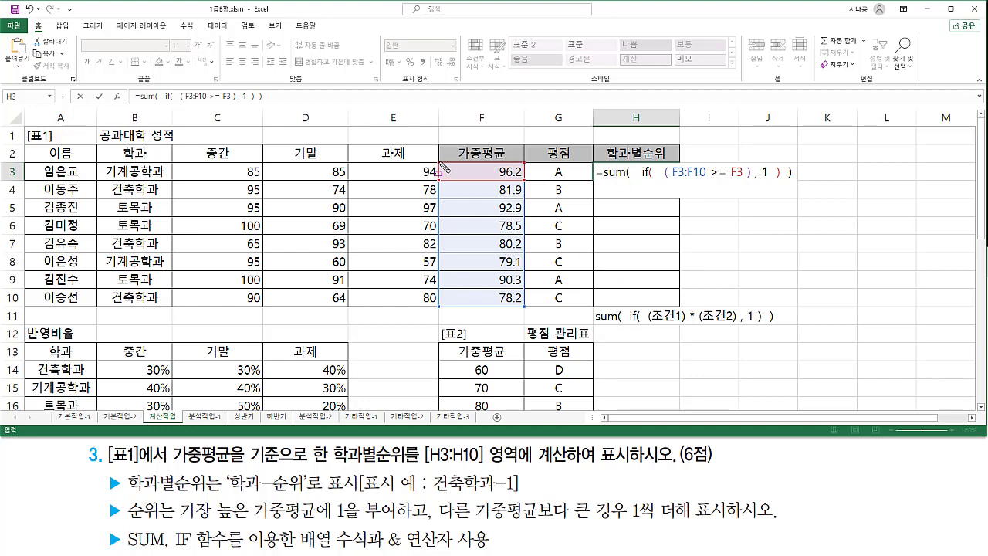
Step: Enter the H3 formula as an array formula with the absolute range $F$3:$F$10, and fill it down to H10
mouse_move(440, 161)
left_mouse_down()
mouse_move(505, 289)
mouse_move(526, 306)
left_mouse_up()
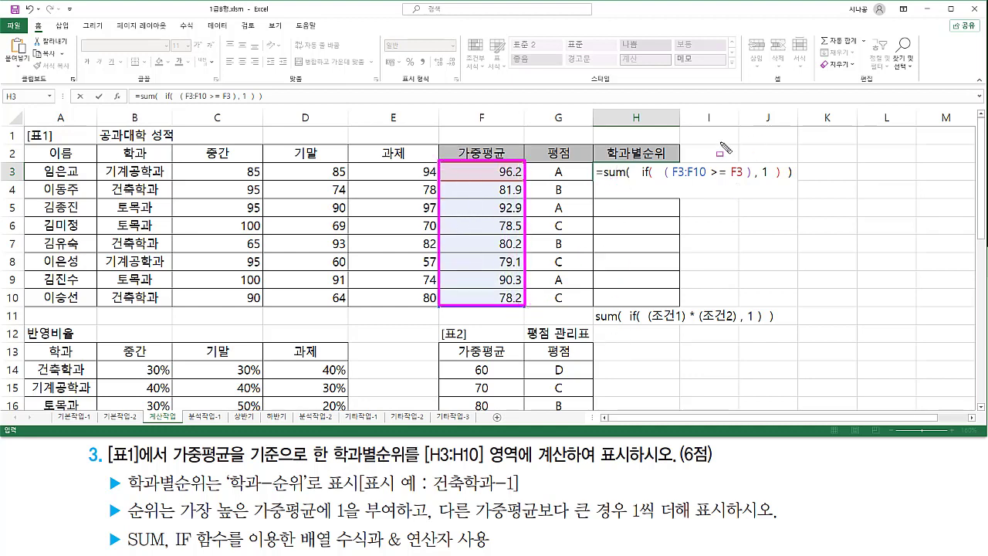
left_click_drag(679, 171, 699, 172)
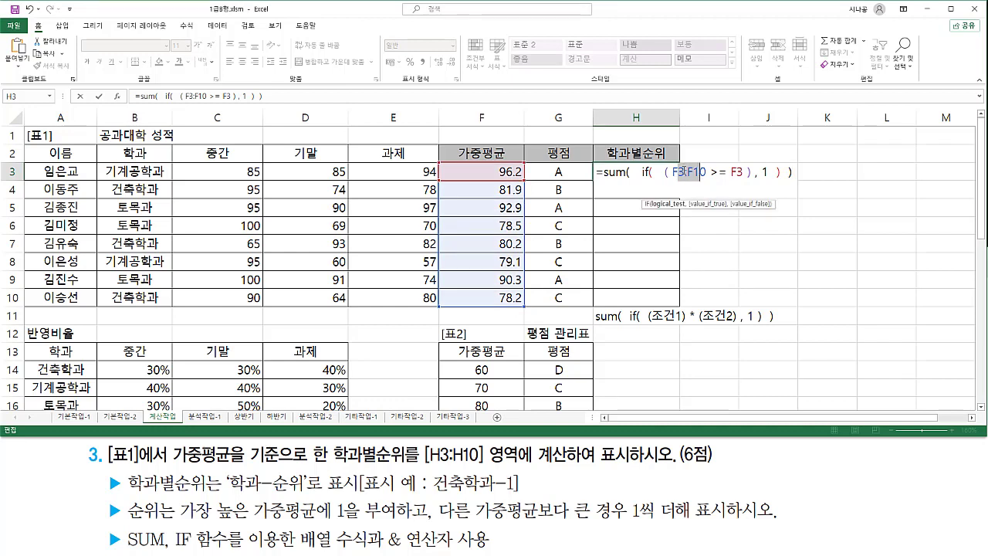
key("F4")
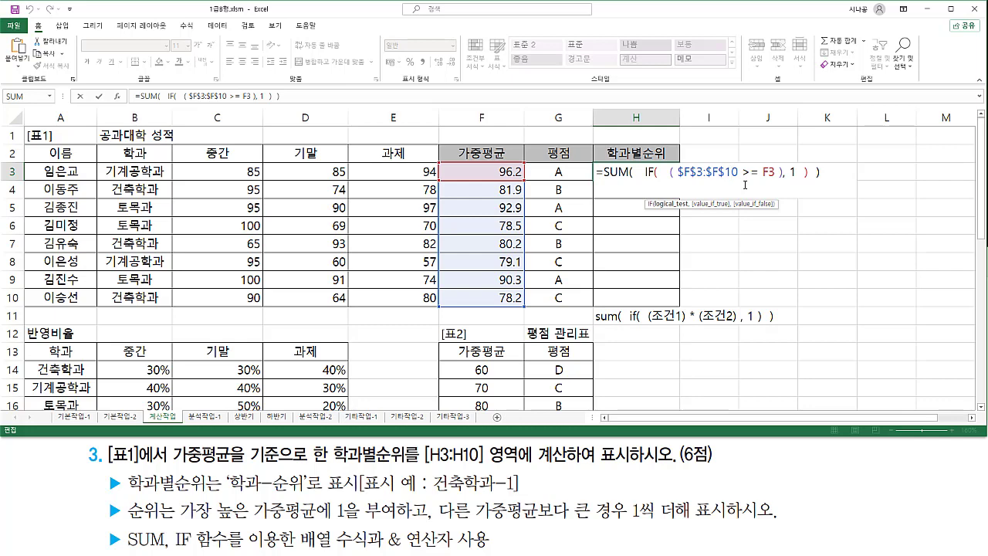
key("ctrl+shift+Return")
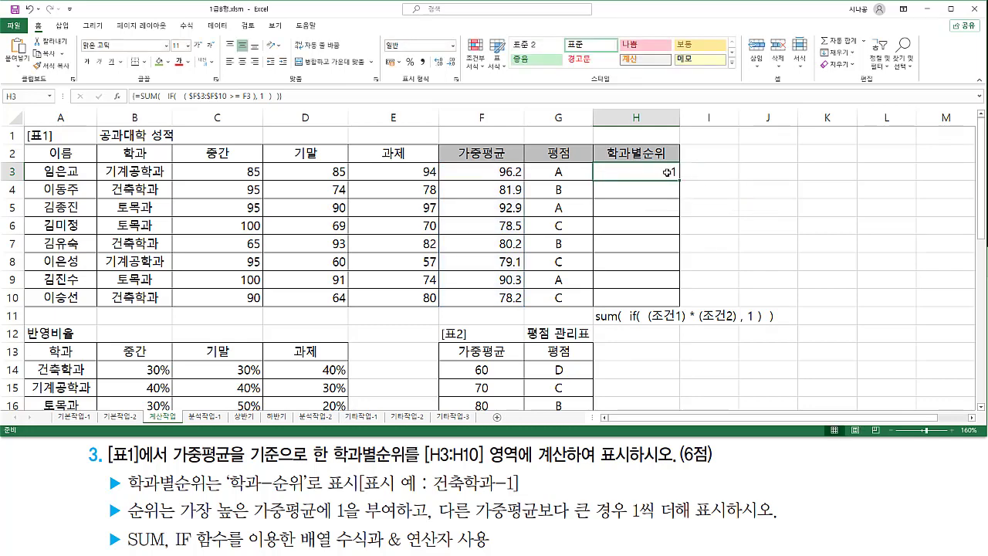
left_click_drag(678, 178, 670, 301)
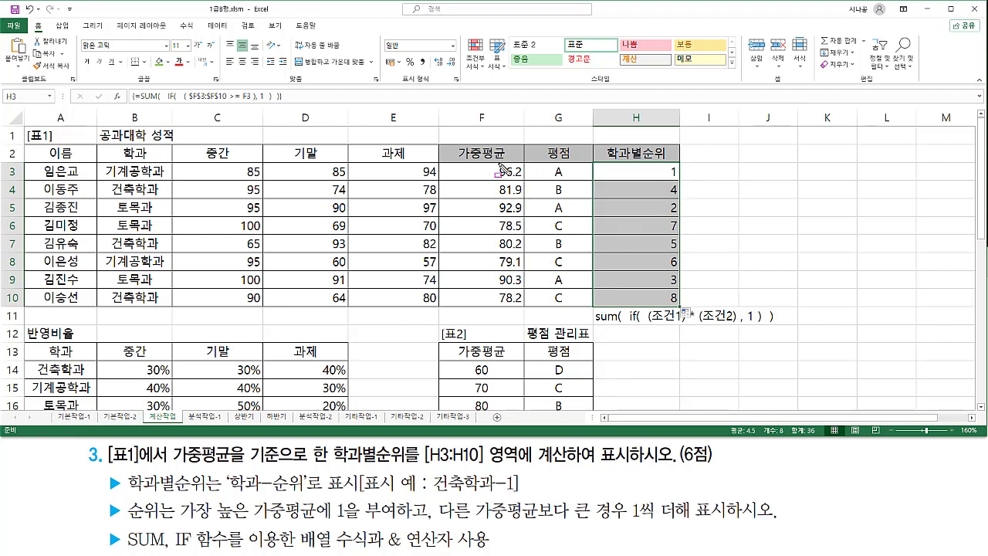
Step: Check the ranks in H3, H5, H4 and H9 against their weighted averages within F3:F10
mouse_move(499, 168)
left_mouse_down()
mouse_move(523, 179)
mouse_move(478, 203)
mouse_move(527, 308)
left_mouse_up()
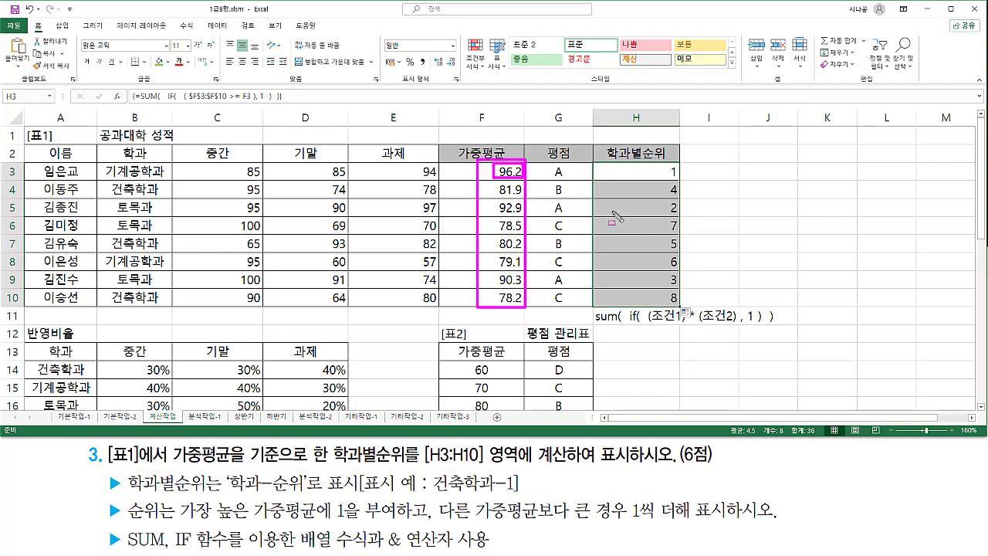
key("e")
mouse_move(482, 159)
left_mouse_down()
mouse_move(485, 270)
mouse_move(530, 313)
mouse_move(527, 303)
left_mouse_up()
left_click_drag(497, 214, 523, 216)
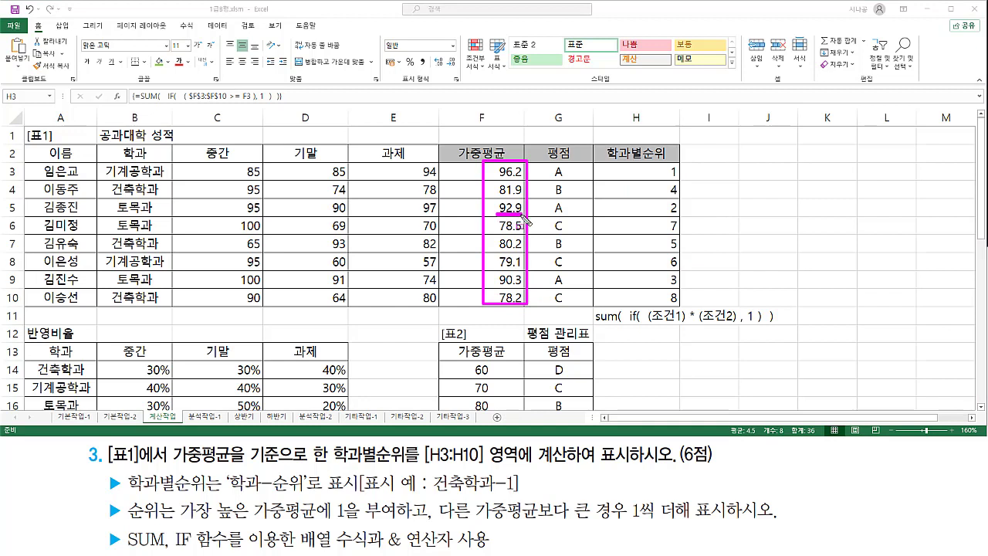
left_click_drag(664, 212, 683, 211)
key("e")
mouse_move(486, 160)
left_mouse_down()
mouse_move(489, 307)
mouse_move(531, 309)
left_mouse_up()
mouse_move(494, 199)
left_mouse_down()
mouse_move(494, 180)
mouse_move(509, 199)
mouse_move(496, 199)
left_mouse_up()
left_click_drag(667, 195, 683, 195)
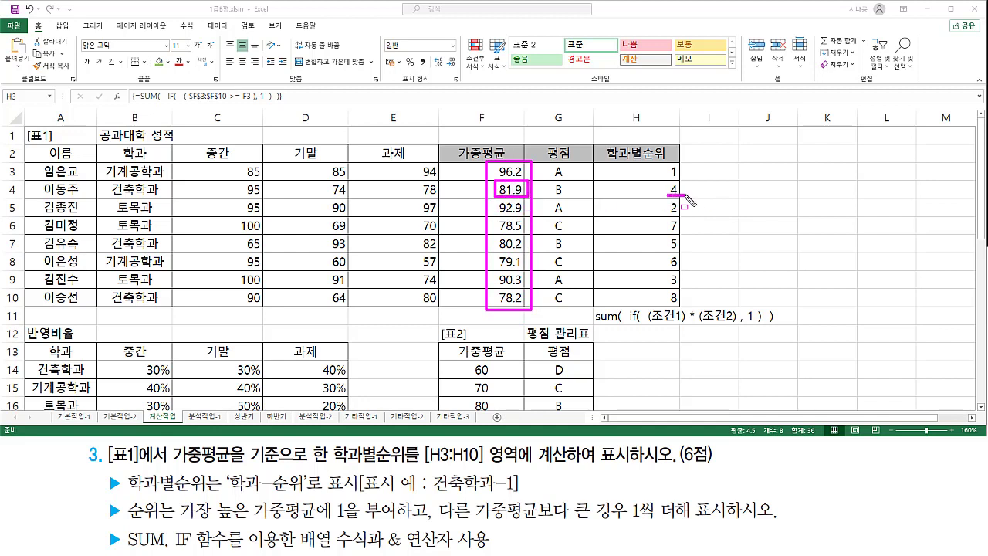
key("e")
mouse_move(486, 161)
left_mouse_down()
mouse_move(509, 315)
mouse_move(531, 310)
mouse_move(509, 287)
mouse_move(527, 287)
left_mouse_up()
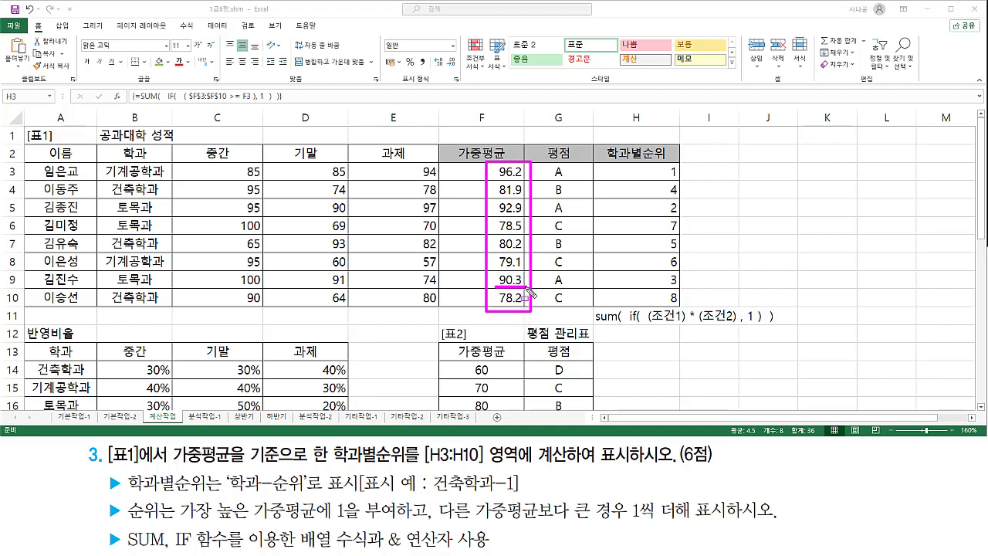
left_click_drag(666, 272, 682, 291)
key("e")
Step: Check the ranks in H10, H6, H8 and H7 against their weighted averages within F3:F10
mouse_move(486, 160)
left_mouse_down()
mouse_move(488, 199)
mouse_move(530, 309)
left_mouse_up()
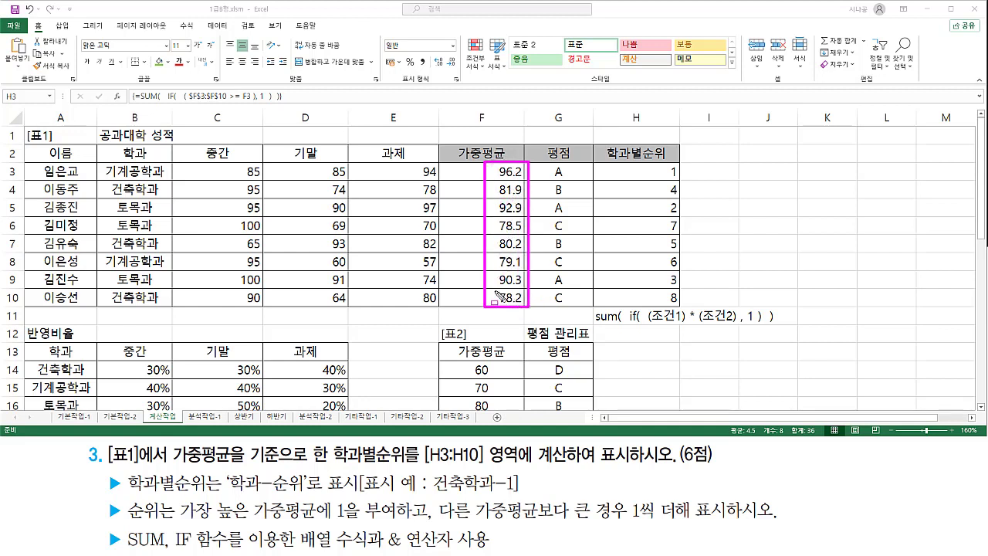
mouse_move(494, 288)
left_mouse_down()
mouse_move(495, 307)
mouse_move(528, 307)
mouse_move(495, 288)
left_mouse_up()
left_click_drag(660, 304, 682, 304)
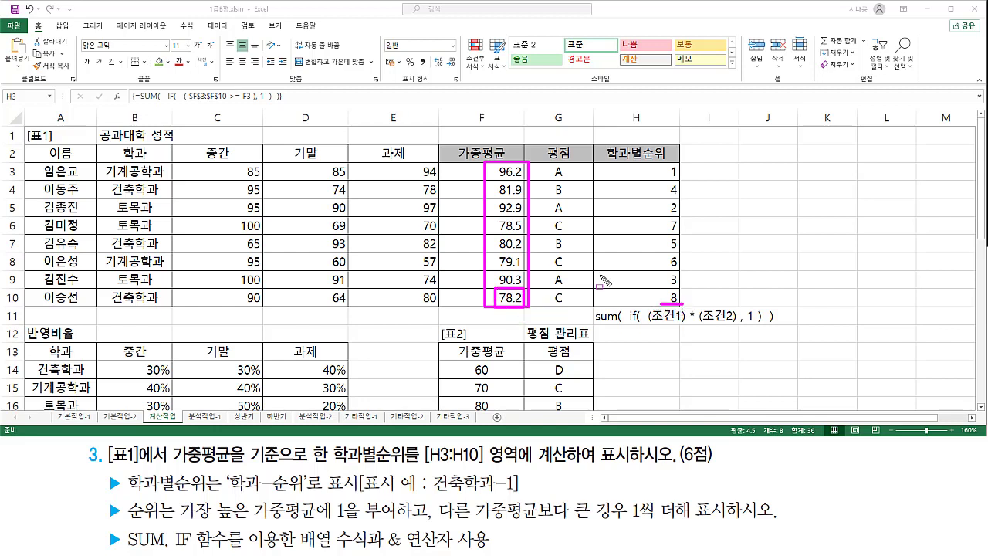
mouse_move(494, 217)
left_mouse_down()
mouse_move(494, 234)
mouse_move(526, 238)
left_mouse_up()
left_click_drag(665, 229, 686, 230)
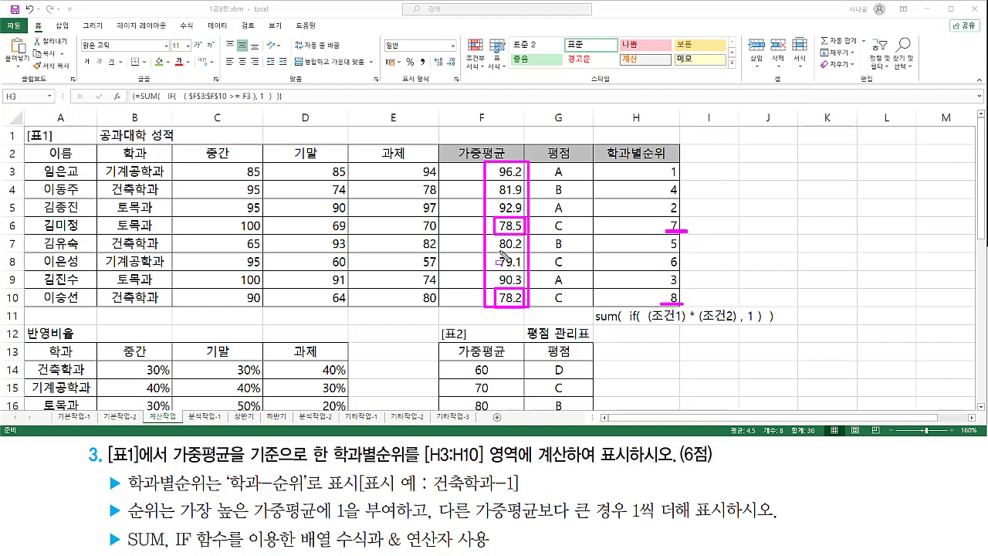
mouse_move(495, 253)
left_mouse_down()
mouse_move(508, 270)
mouse_move(528, 270)
left_mouse_up()
left_click_drag(665, 267, 689, 267)
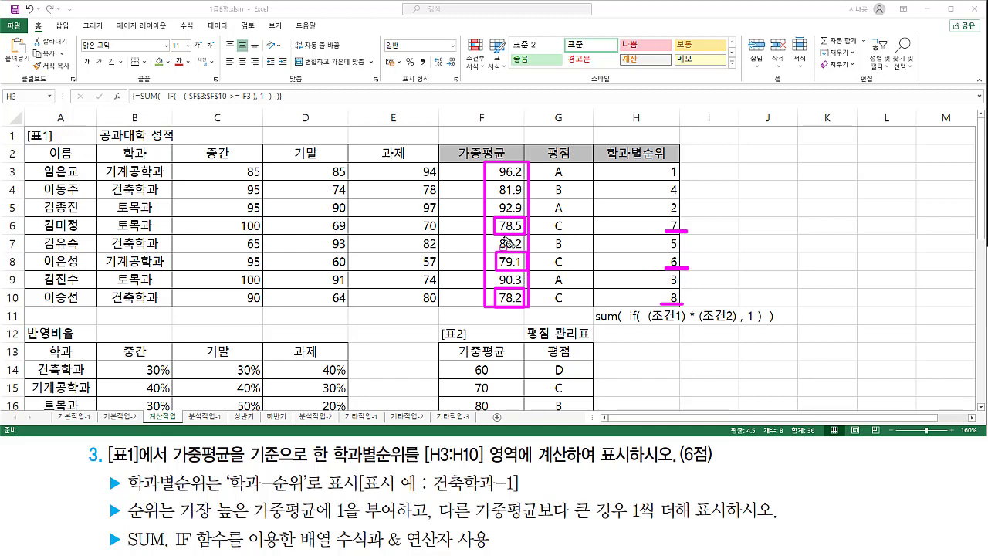
mouse_move(496, 236)
left_mouse_down()
mouse_move(497, 254)
mouse_move(526, 236)
mouse_move(530, 255)
left_mouse_up()
left_click_drag(663, 248, 686, 249)
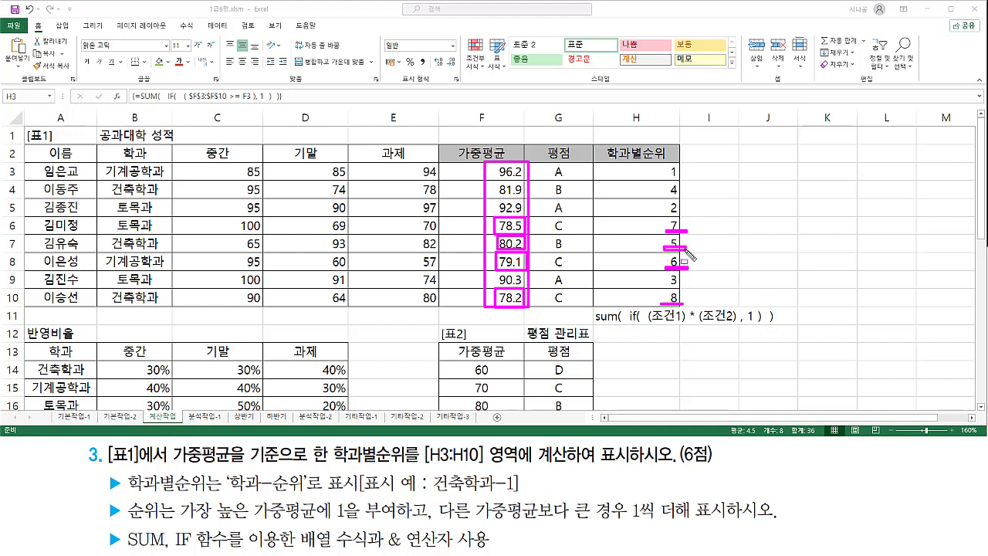
key("Escape")
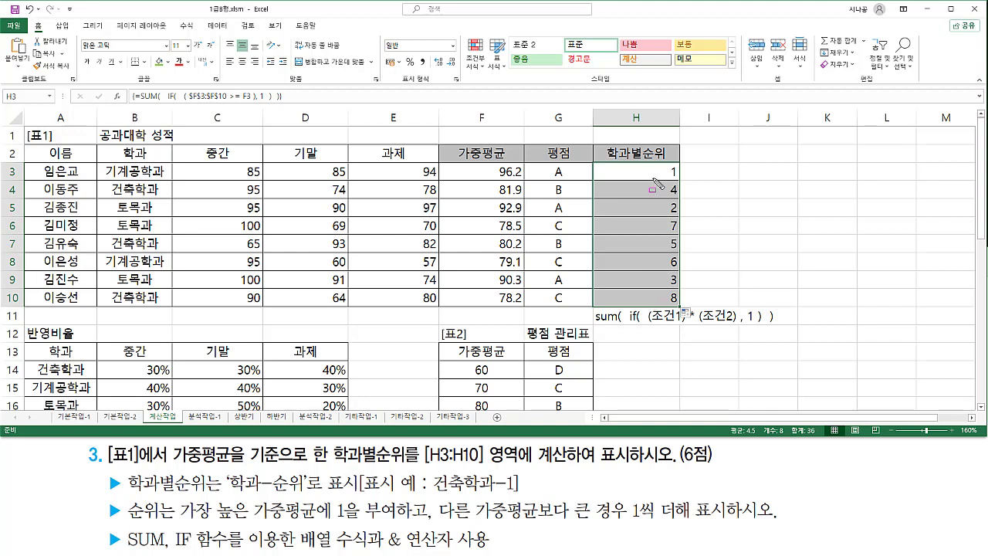
left_click_drag(486, 162, 529, 311)
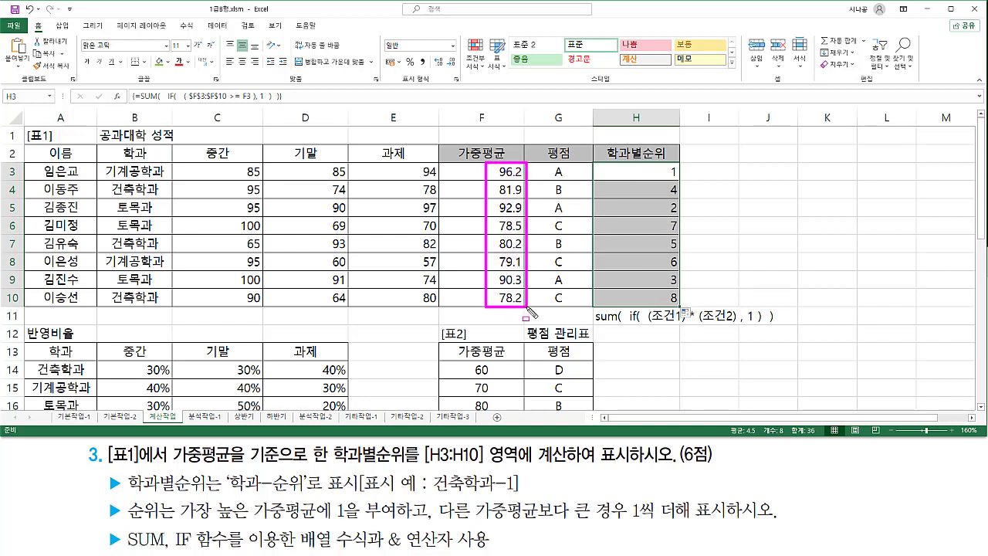
Step: Compare the ranks in H3:H10 with the weighted averages and the department column, focusing on the department, average and rank in row 3
mouse_move(663, 163)
left_mouse_down()
mouse_move(664, 300)
mouse_move(688, 307)
left_mouse_up()
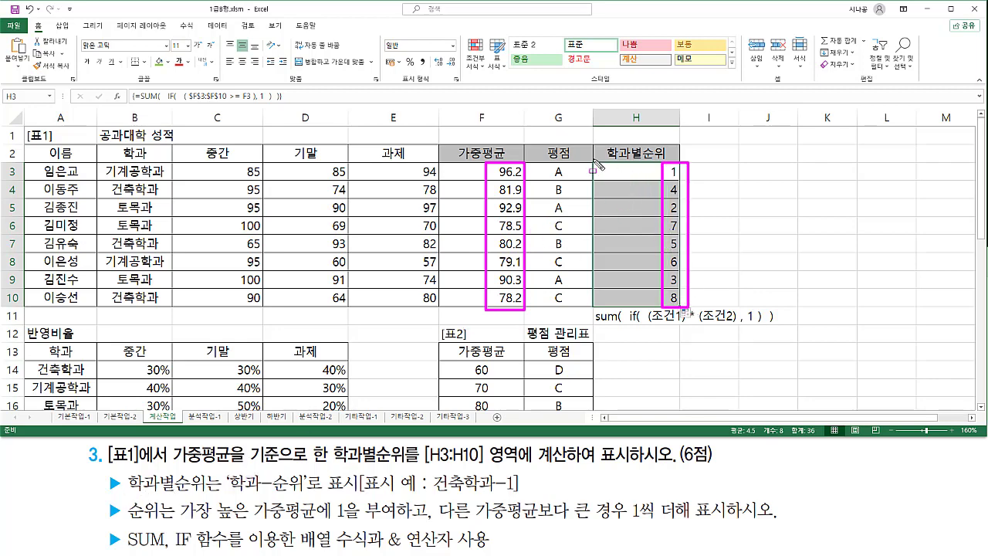
left_click_drag(604, 145, 648, 162)
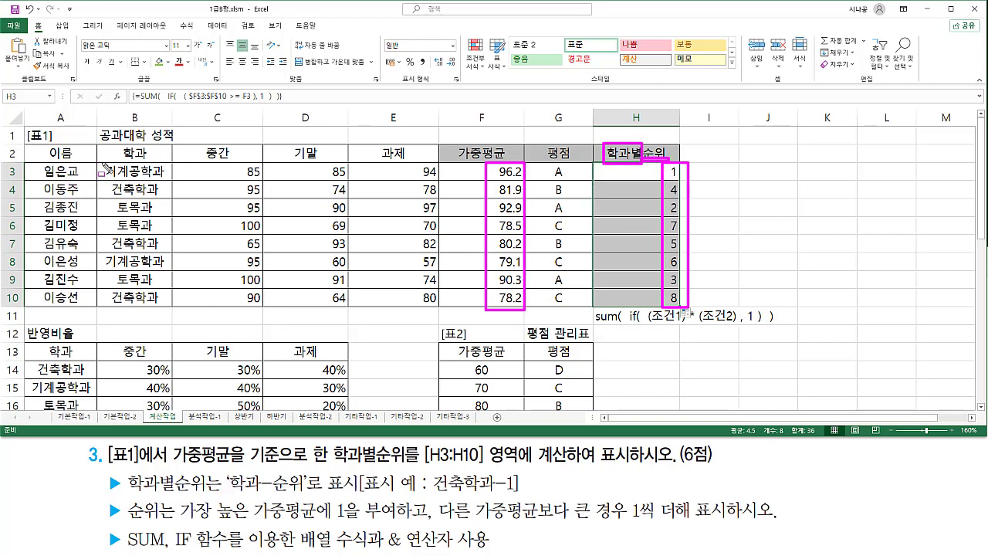
left_click_drag(111, 144, 166, 160)
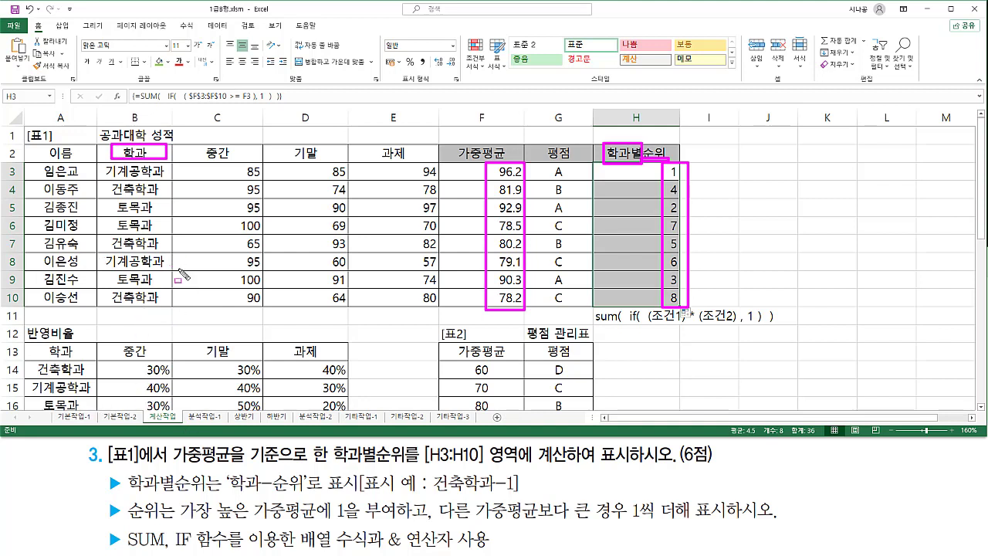
key("Escape")
mouse_move(607, 162)
left_mouse_down()
mouse_move(648, 181)
mouse_move(682, 181)
left_mouse_up()
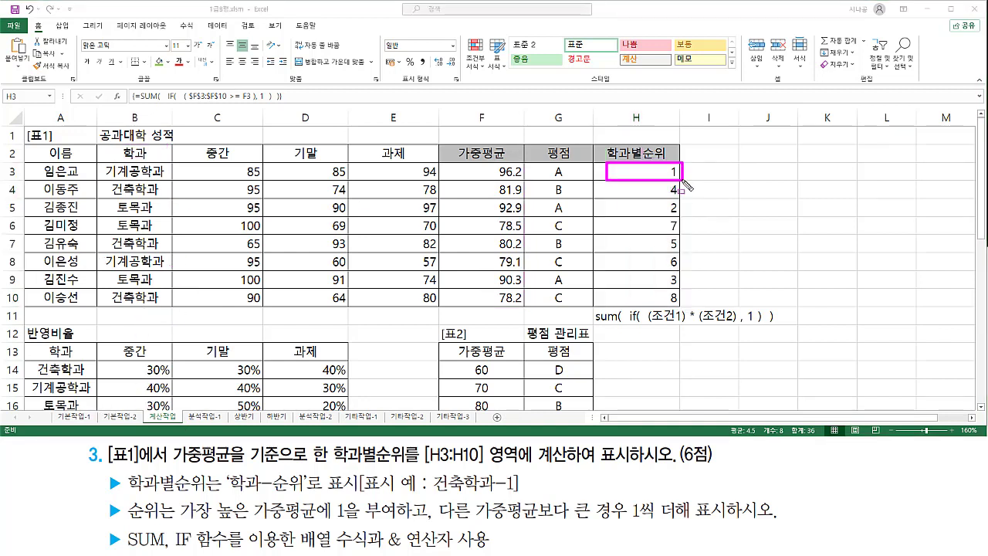
left_click_drag(104, 178, 167, 164)
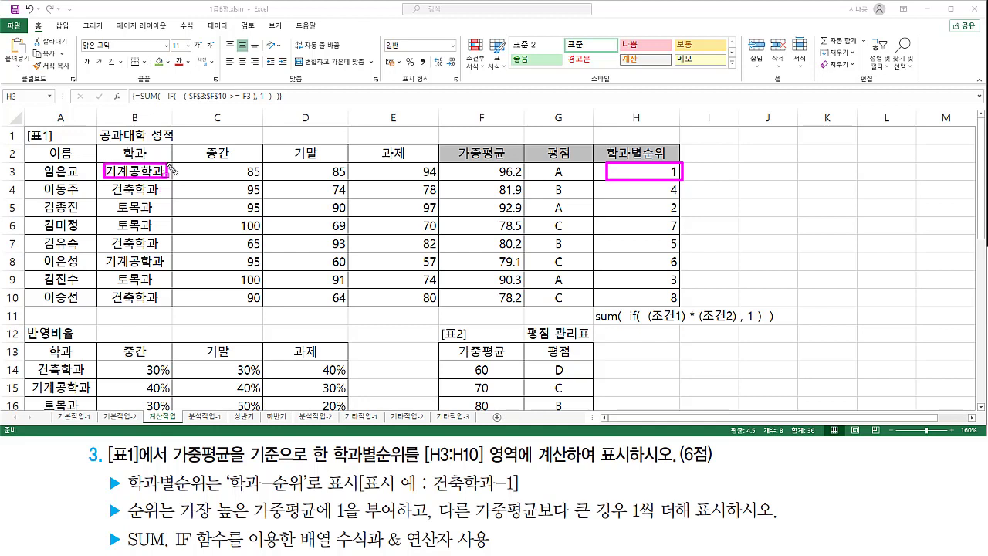
left_click_drag(491, 177, 523, 176)
Step: Add the department condition ( B3:B10 = B3 ) multiplied by the existing weighted-average condition inside the IF of the H3 formula
left_click(642, 172)
key("ctrl+shift+Down")
left_click(642, 172)
double_click(642, 172)
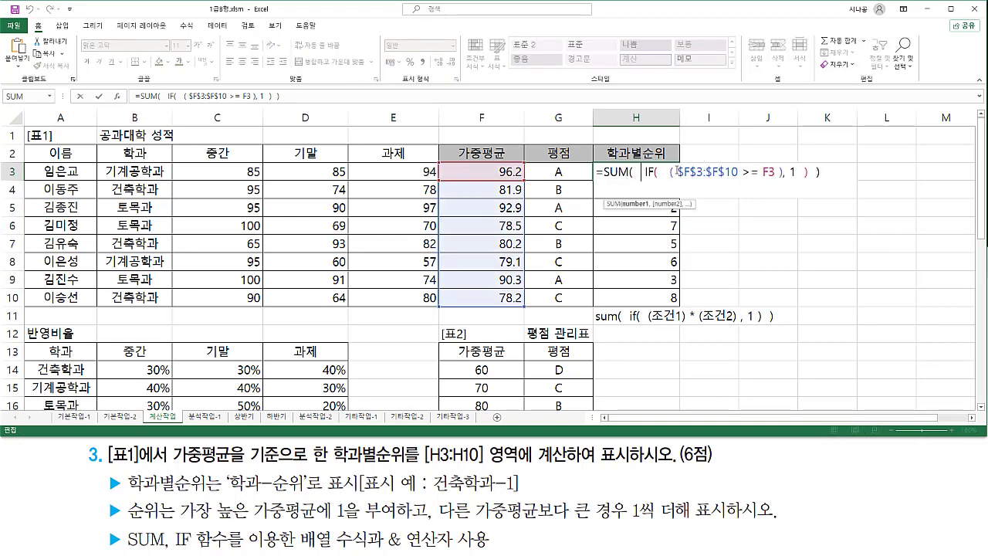
left_click(668, 172)
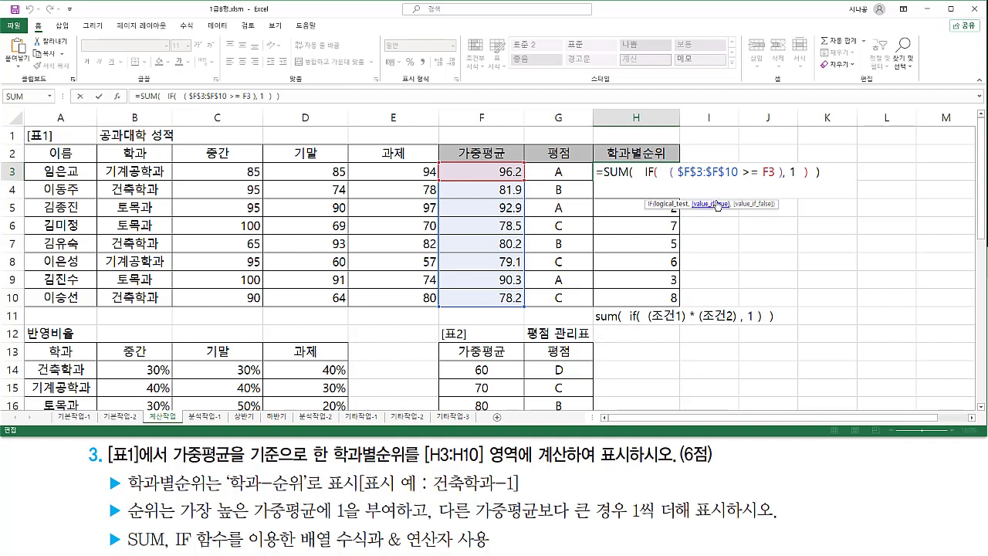
type("(")
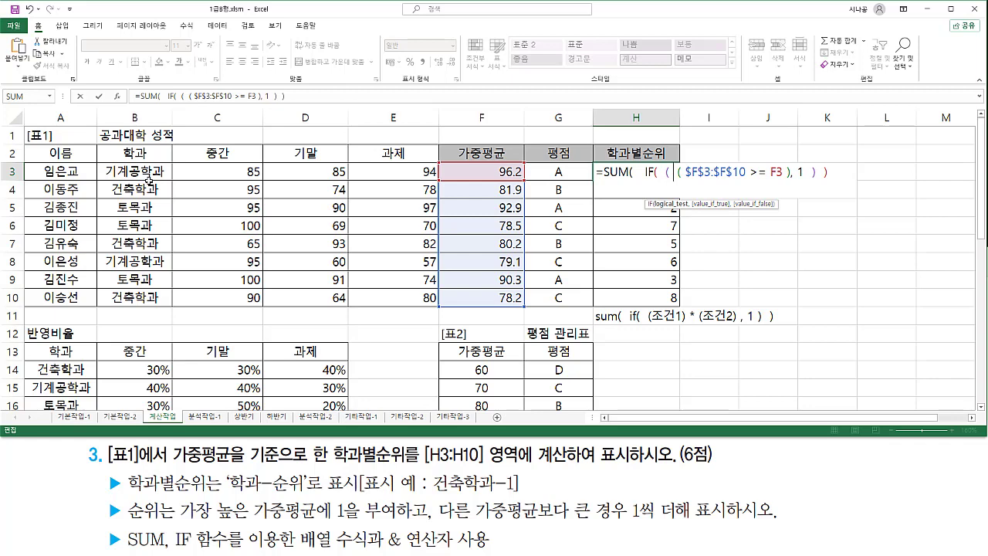
left_click_drag(149, 177, 151, 292)
type("=")
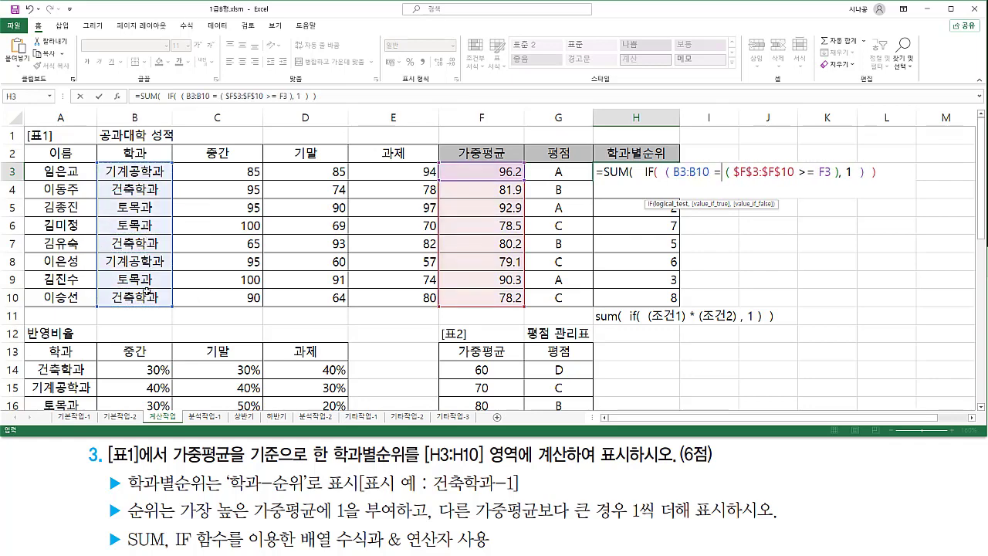
left_click(143, 176)
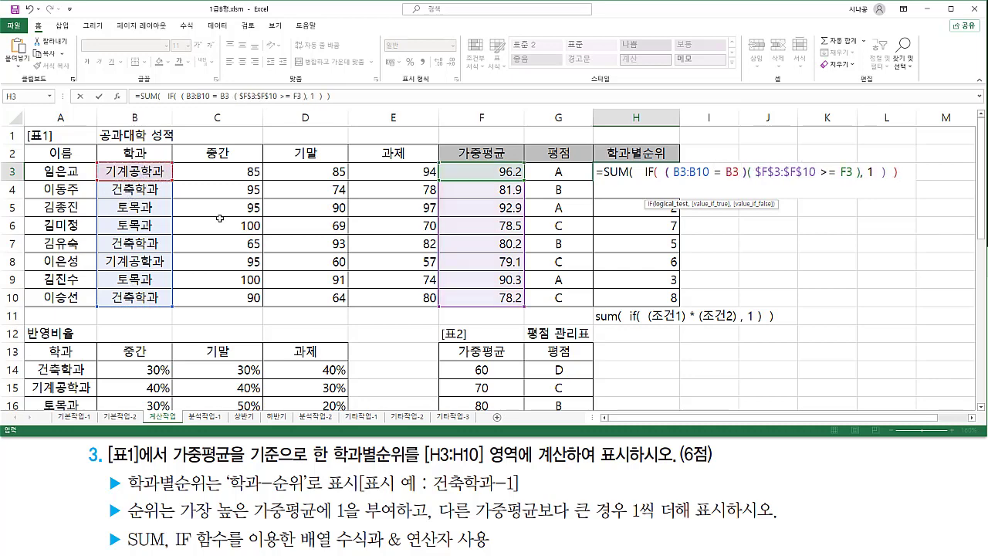
key("Right")
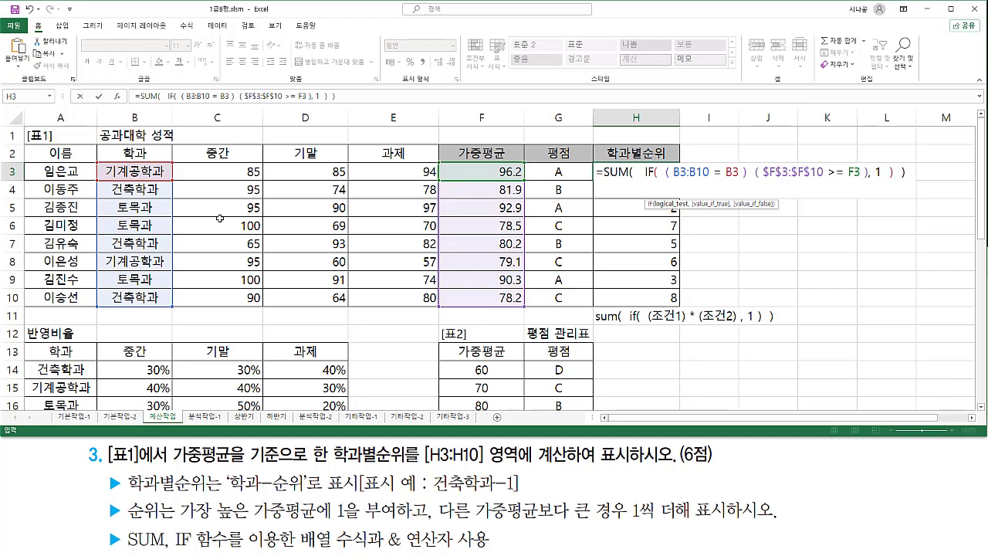
type("*")
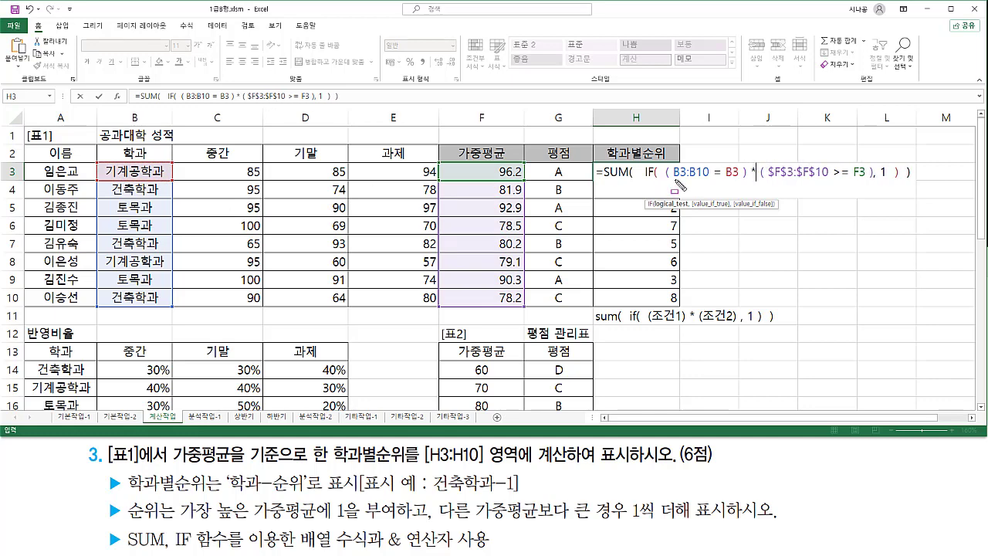
Step: Make the department range absolute as $B$3:$B$10, enter H3 as an array formula, and fill it down to H10
left_click_drag(664, 181, 744, 181)
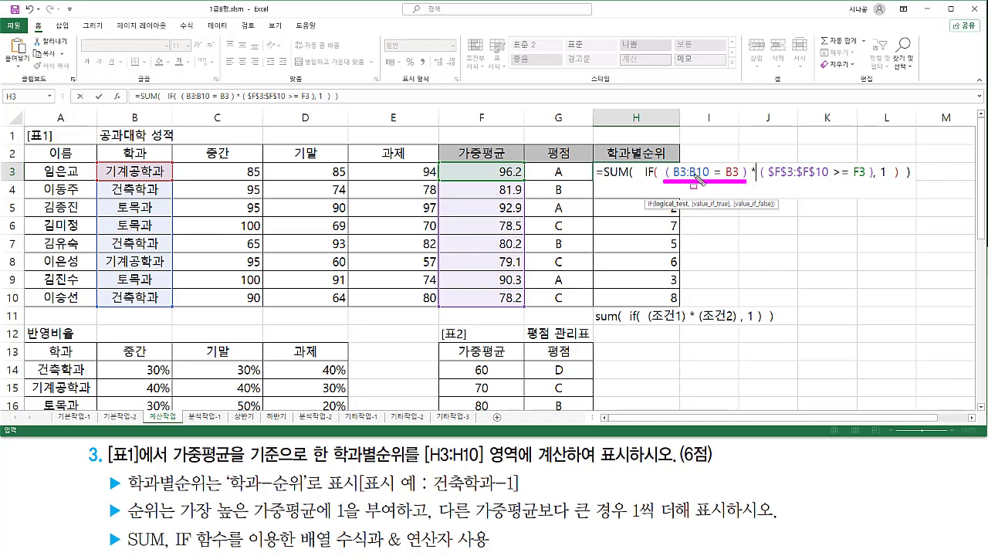
key("Escape")
left_click_drag(673, 171, 699, 171)
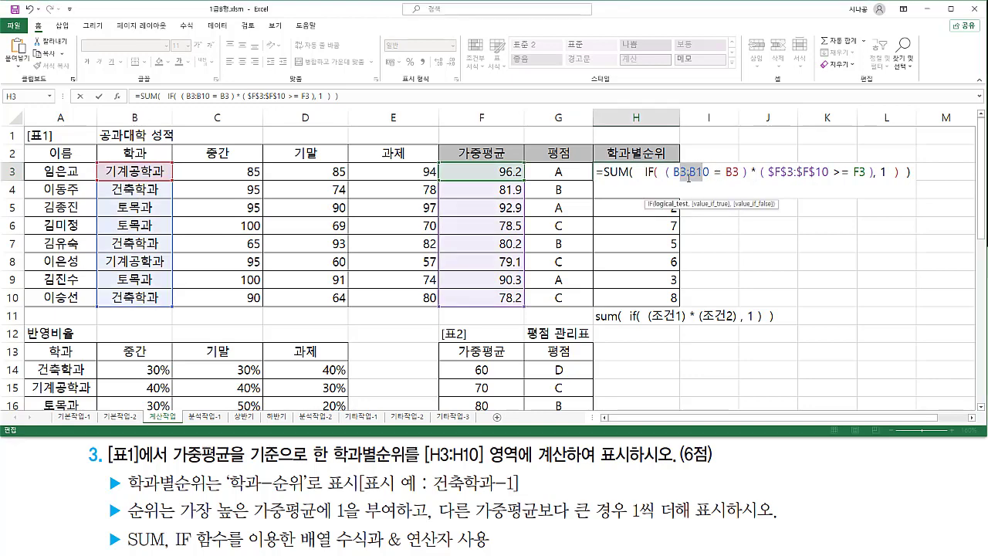
key("F4")
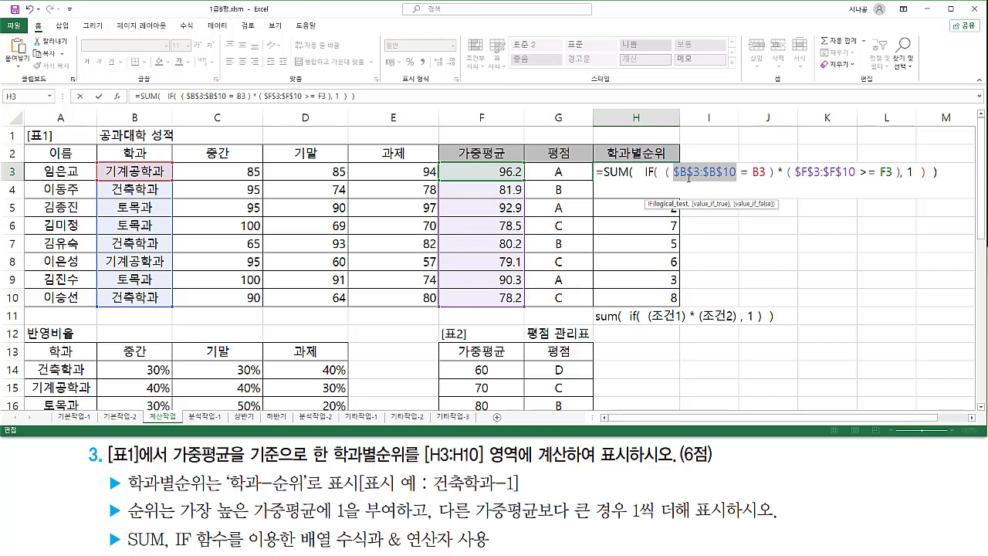
key("ctrl+shift+Return")
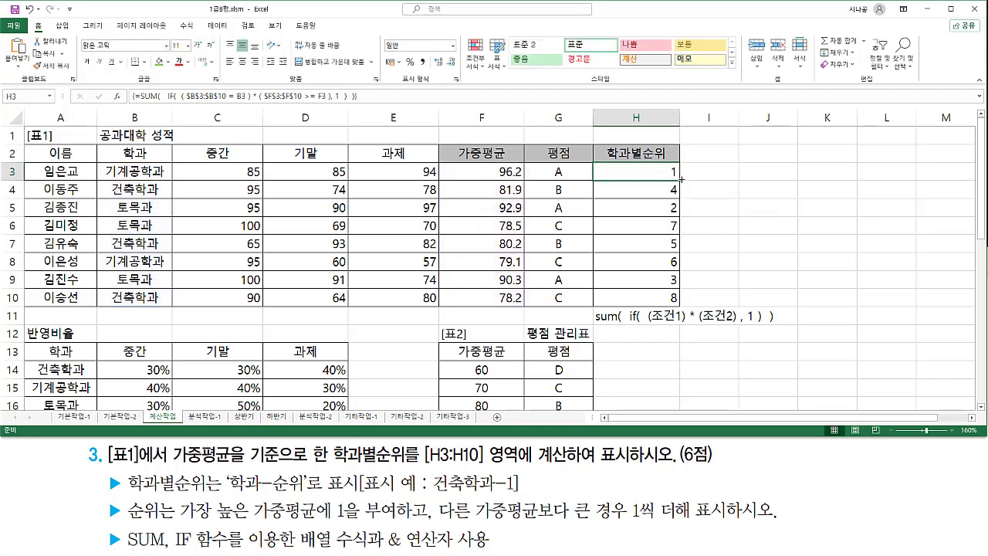
left_click_drag(681, 179, 679, 302)
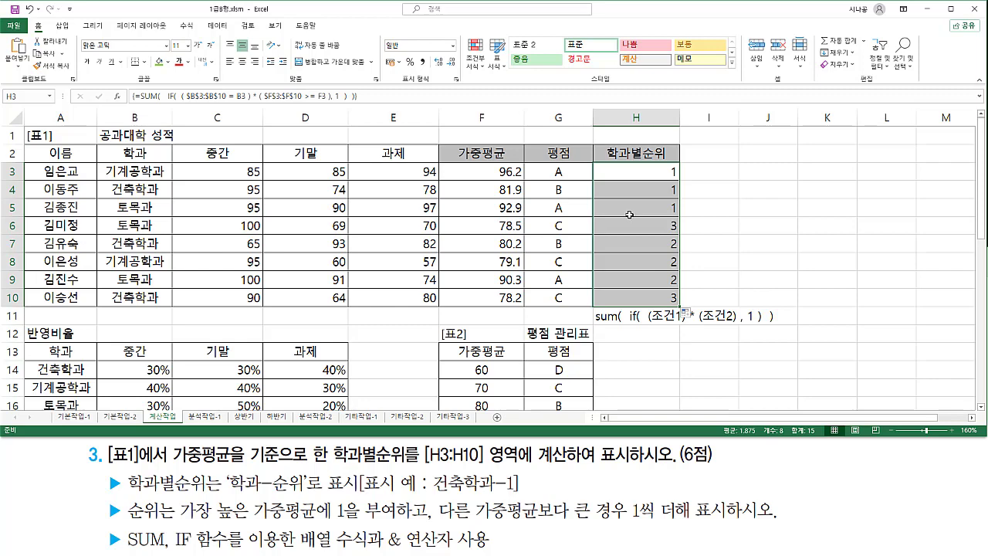
Step: Check the 기계공학과 ranks in rows 3 and 8 against their weighted averages
left_click_drag(101, 161, 169, 180)
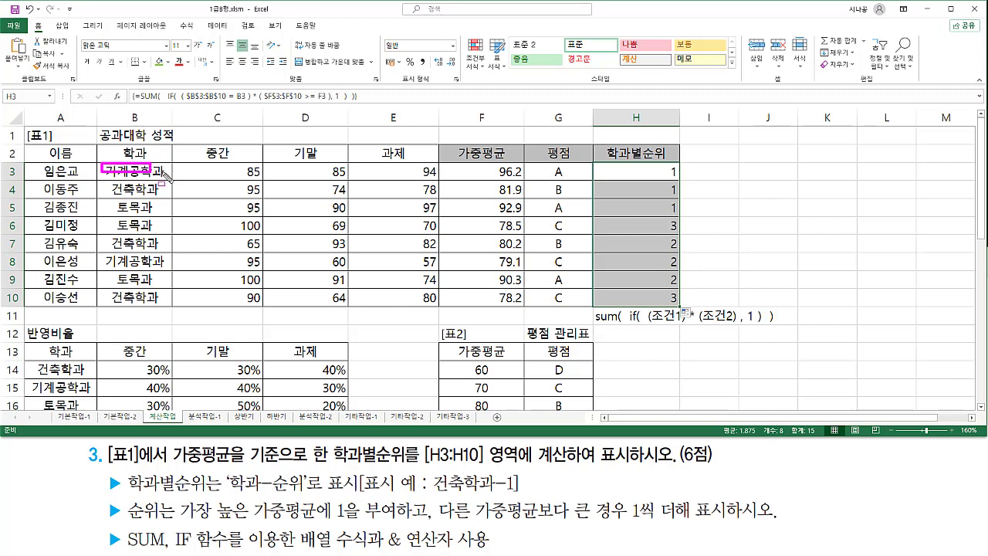
mouse_move(101, 252)
left_mouse_down()
mouse_move(166, 272)
mouse_move(701, 270)
left_mouse_up()
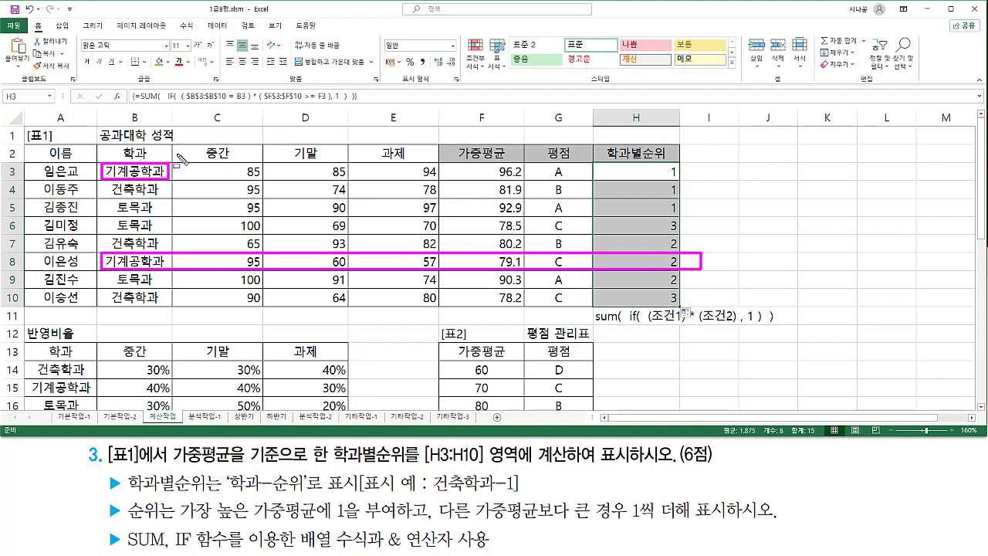
left_click_drag(103, 162, 697, 179)
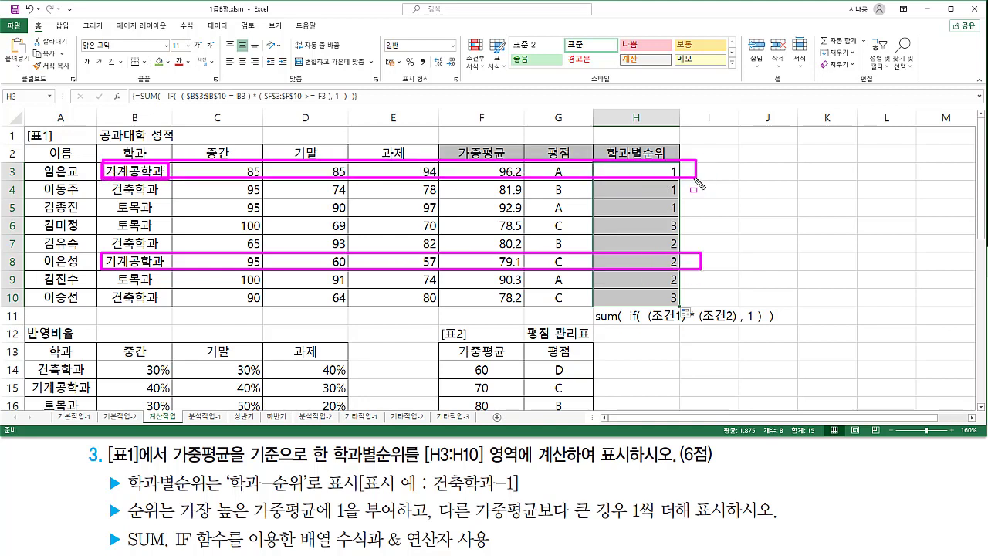
left_click_drag(494, 163, 525, 179)
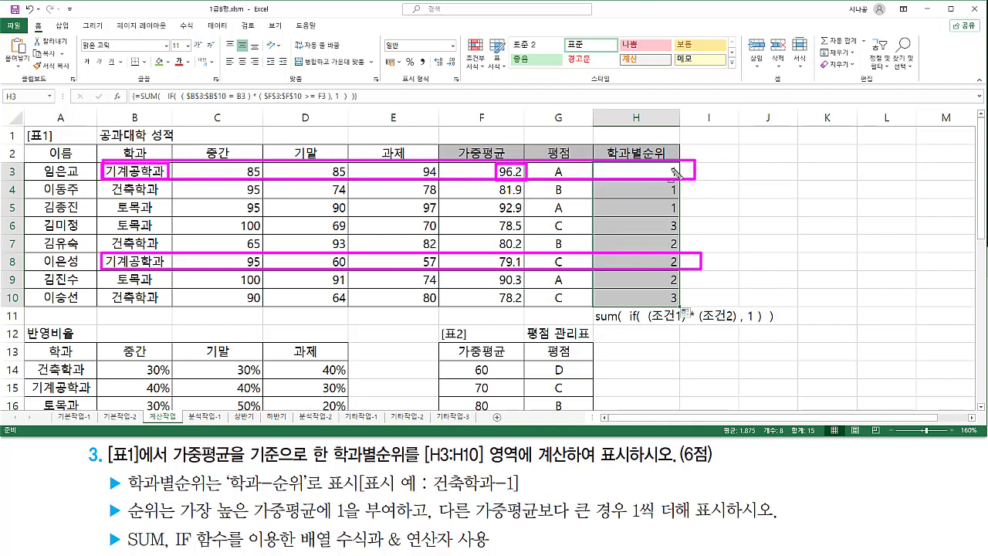
left_click_drag(667, 161, 679, 180)
mouse_move(493, 253)
left_mouse_down()
mouse_move(504, 274)
mouse_move(526, 270)
left_mouse_up()
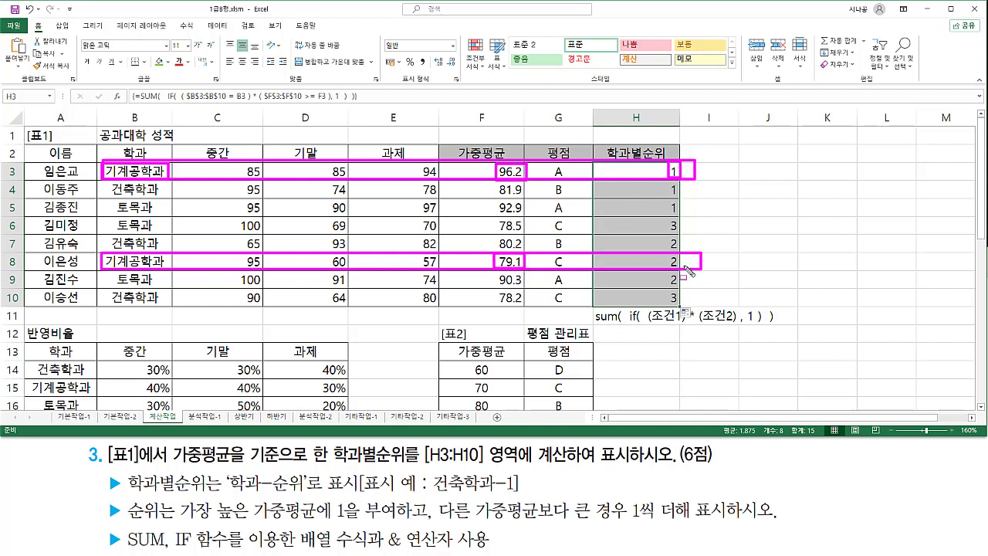
left_click_drag(666, 254, 684, 268)
key("e")
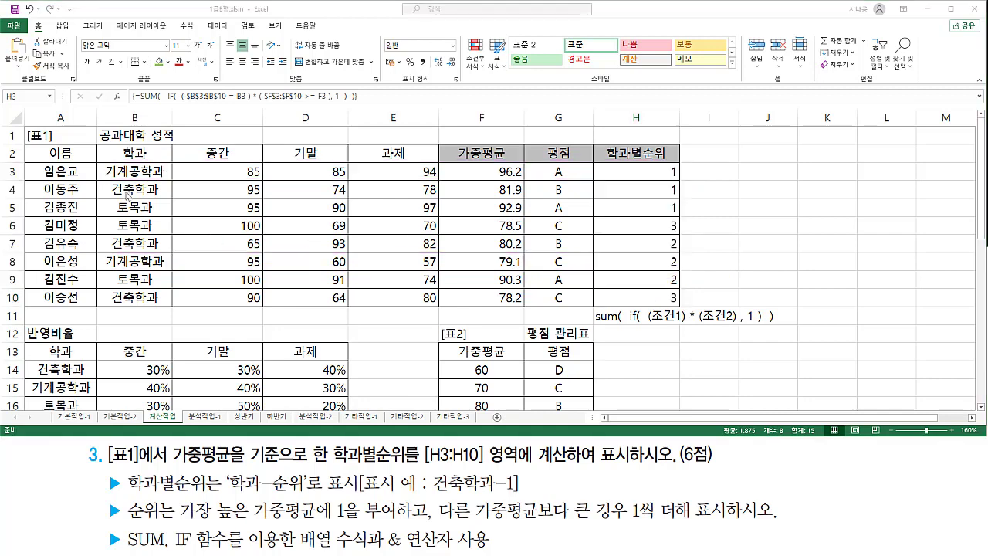
Step: Check the 건축학과 ranks in rows 4, 7 and 10 against their weighted averages
left_click_drag(101, 176, 685, 199)
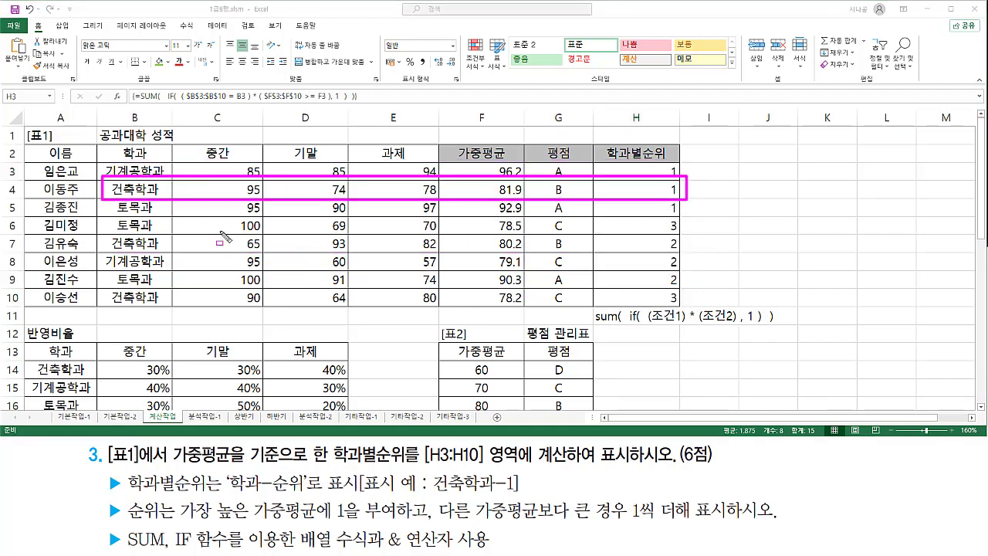
left_click_drag(104, 234, 685, 253)
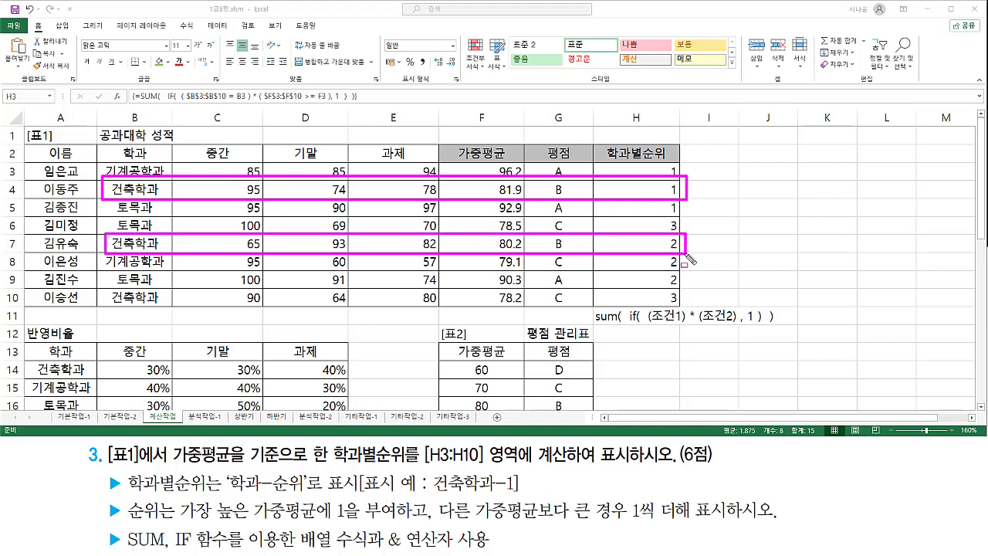
left_click_drag(103, 289, 709, 309)
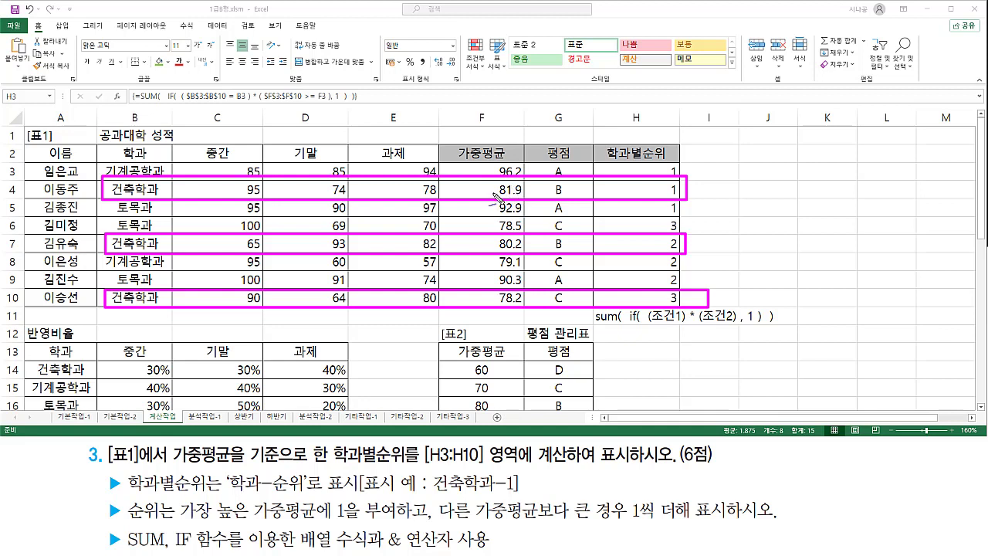
left_click_drag(500, 196, 503, 180)
left_click_drag(486, 255, 503, 230)
left_click_drag(499, 305, 501, 287)
mouse_move(684, 198)
left_mouse_down()
mouse_move(679, 179)
mouse_move(685, 200)
left_mouse_up()
mouse_move(679, 256)
left_mouse_down()
mouse_move(662, 247)
mouse_move(683, 256)
left_mouse_up()
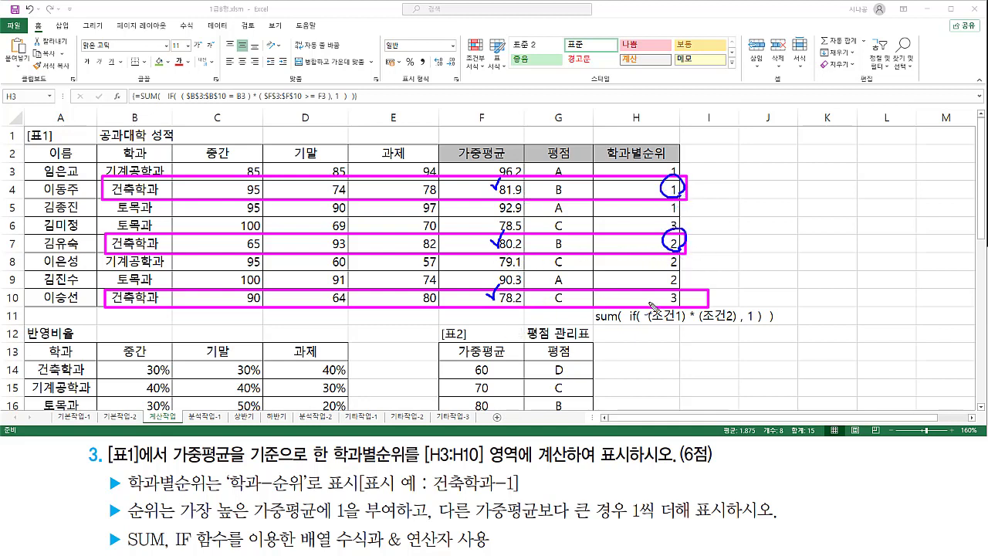
mouse_move(679, 306)
left_mouse_down()
mouse_move(661, 299)
mouse_move(679, 308)
left_mouse_up()
Step: Read the required '학과-순위' display format and its example 건축학과-1, and compare it with the ranks in H3:H10
left_click_drag(128, 492, 309, 492)
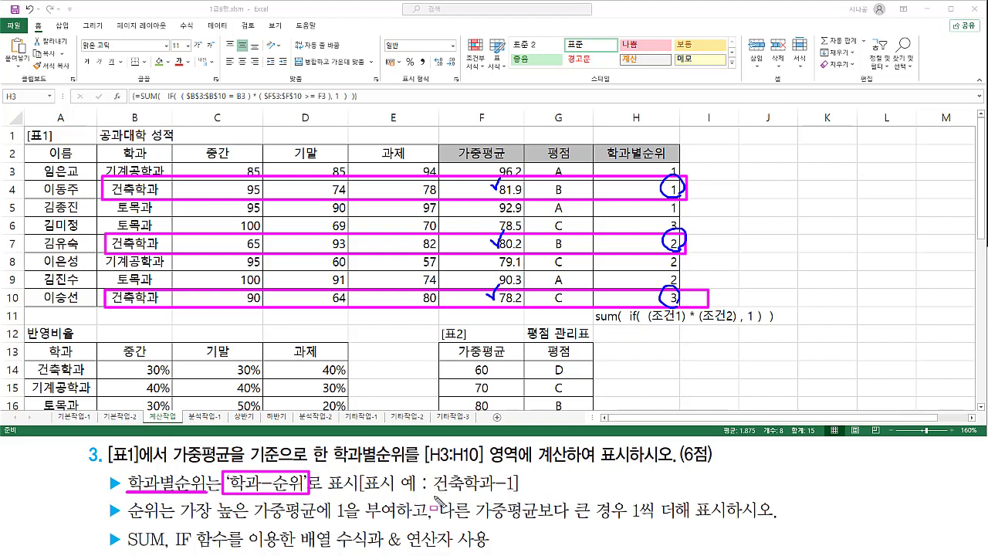
mouse_move(432, 491)
left_mouse_down()
mouse_move(516, 491)
mouse_move(432, 474)
mouse_move(518, 477)
left_mouse_up()
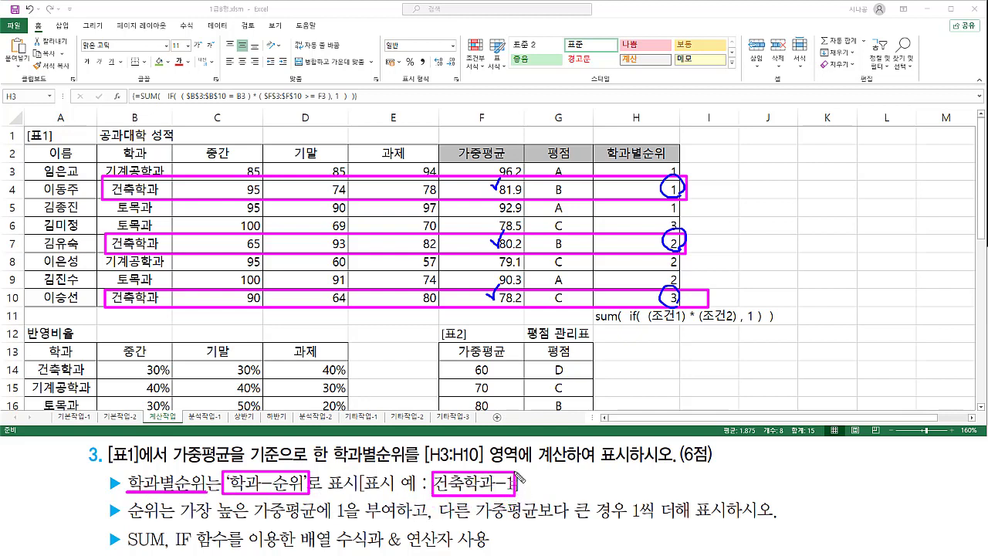
key("Escape")
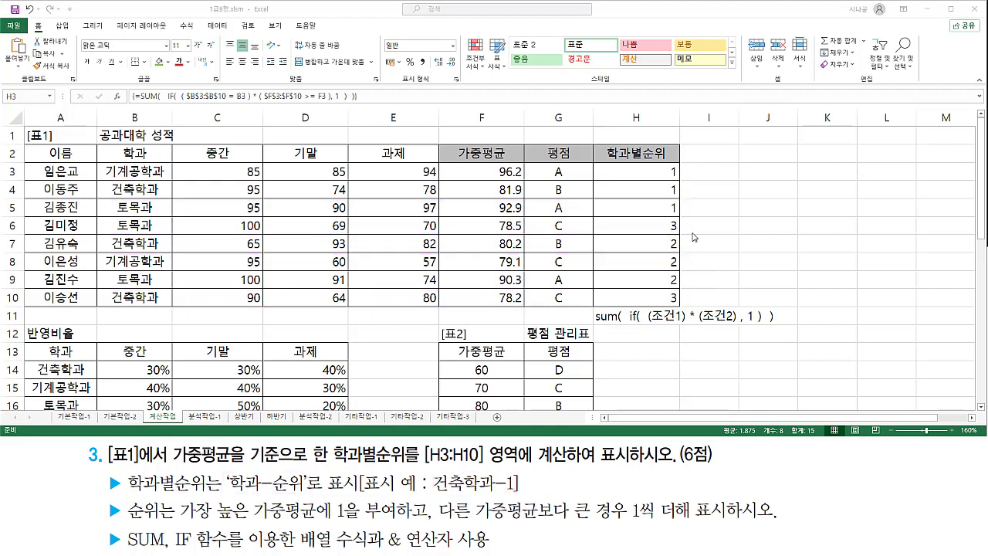
mouse_move(668, 171)
left_mouse_down()
mouse_move(662, 165)
mouse_move(683, 305)
mouse_move(662, 304)
left_mouse_up()
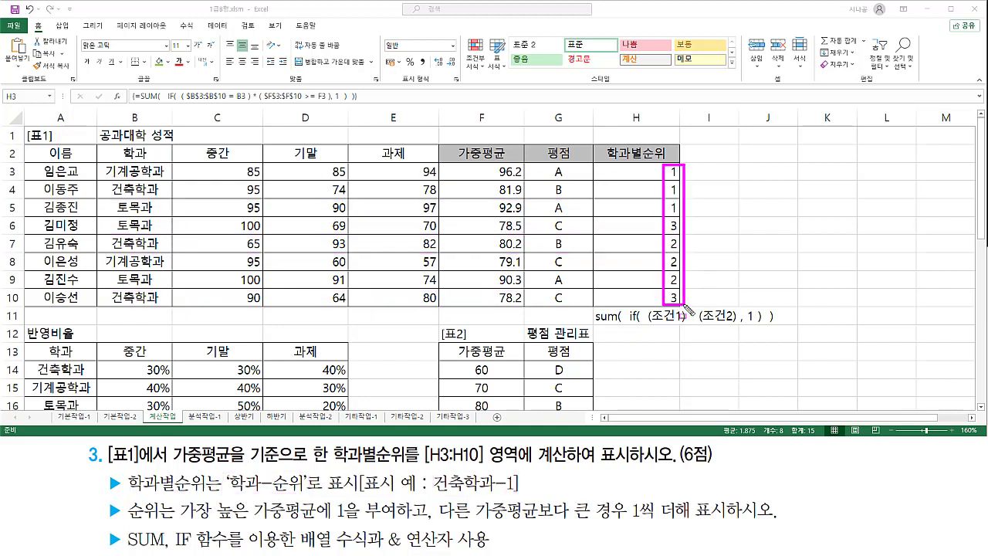
mouse_move(513, 482)
left_mouse_down()
mouse_move(515, 469)
mouse_move(506, 498)
left_mouse_up()
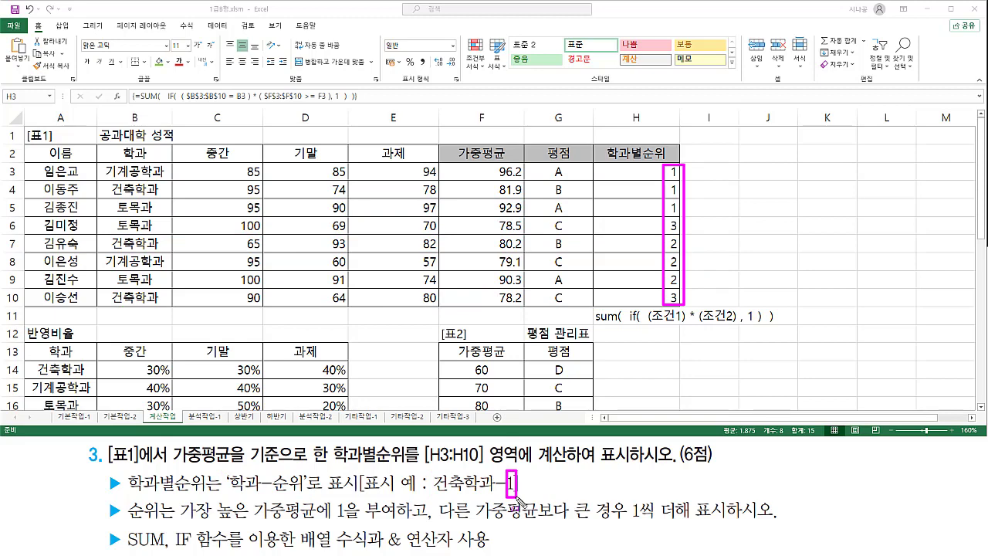
left_click_drag(435, 492, 491, 492)
key("Escape")
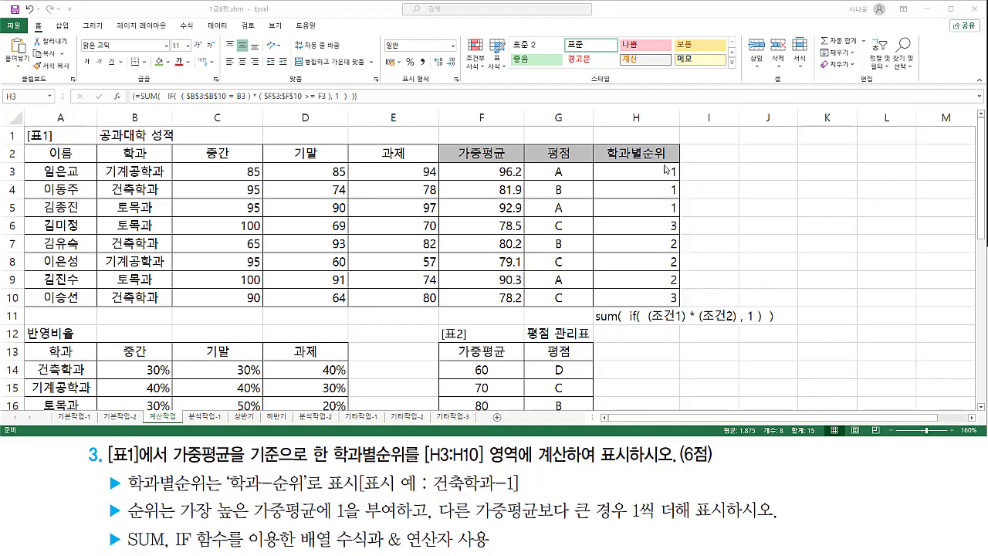
Step: Add B3 & "-" & in front of SUM in the H3 formula to join the department name to the rank
double_click(606, 171)
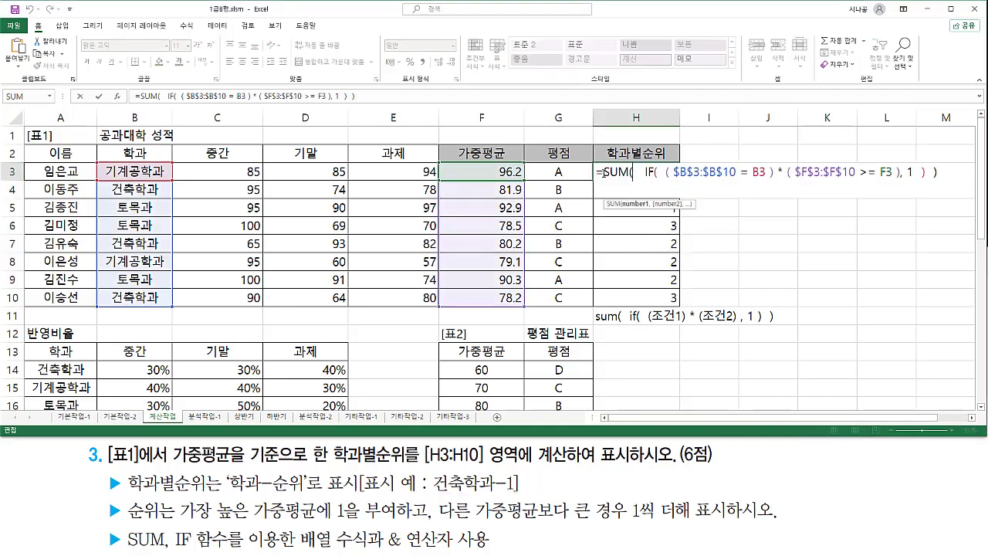
left_click(606, 170)
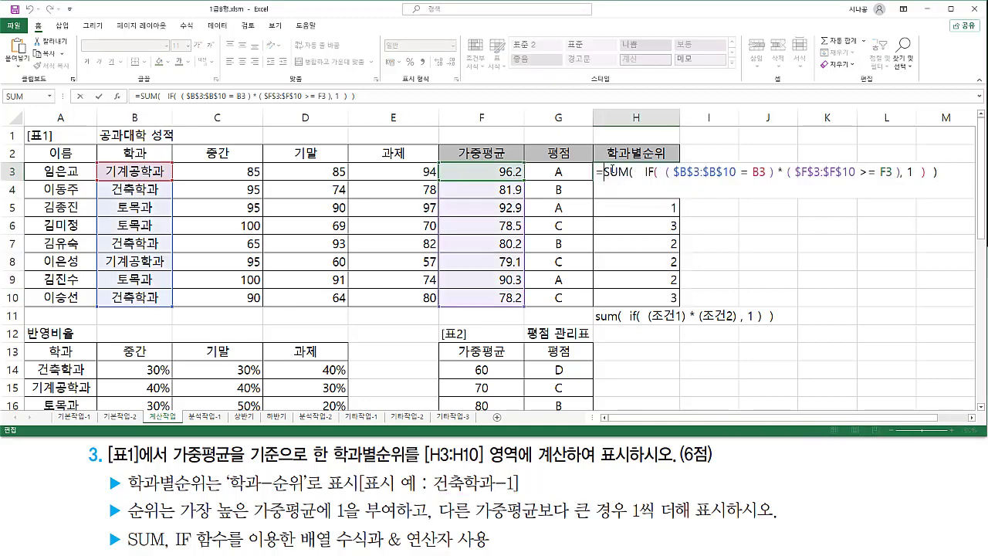
left_click(128, 172)
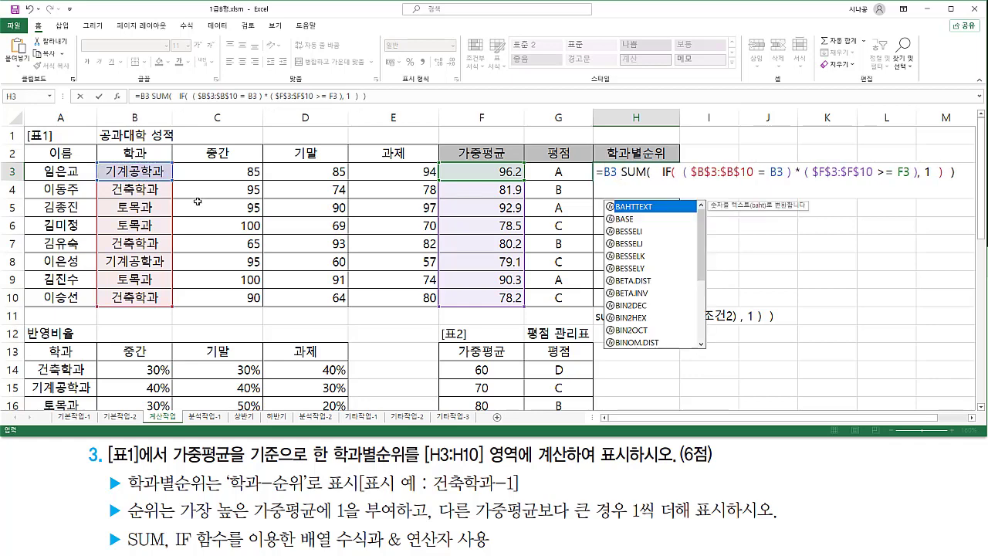
type("& ")
type("\"-")
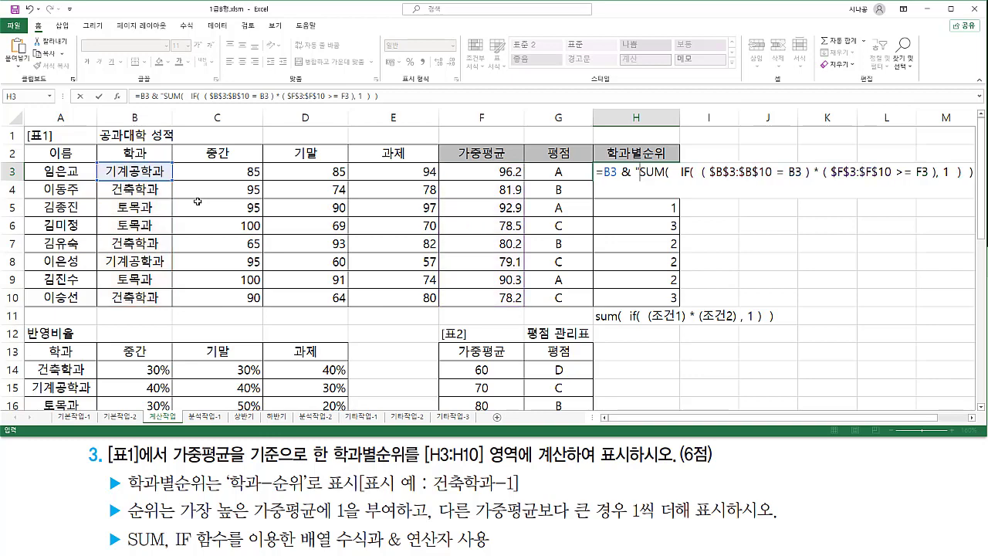
type("\" ")
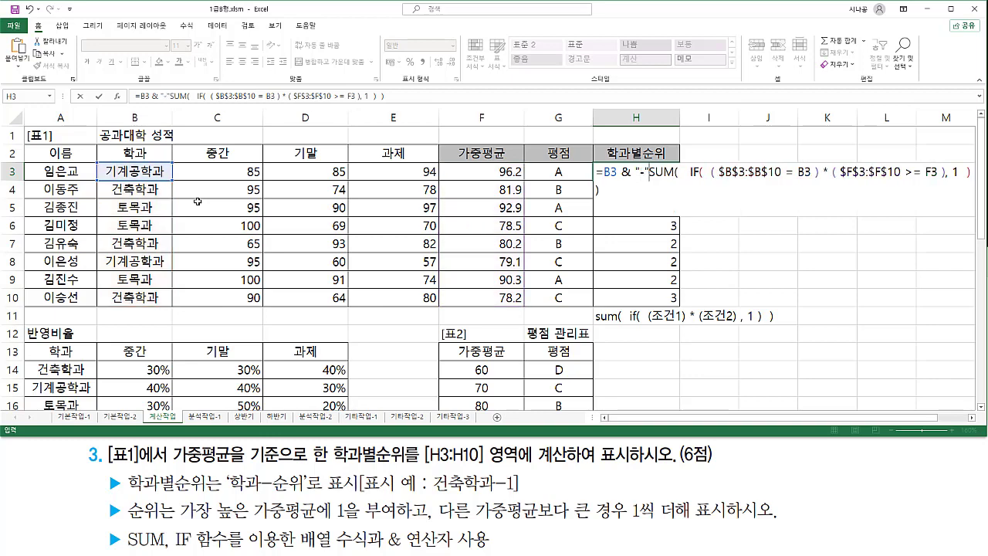
type("&")
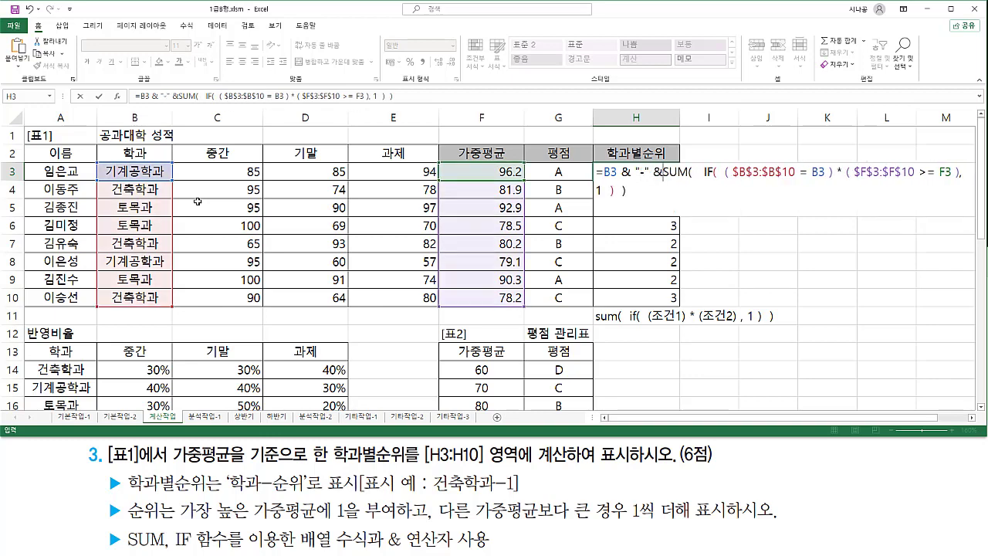
key("Down")
key("shift+Up")
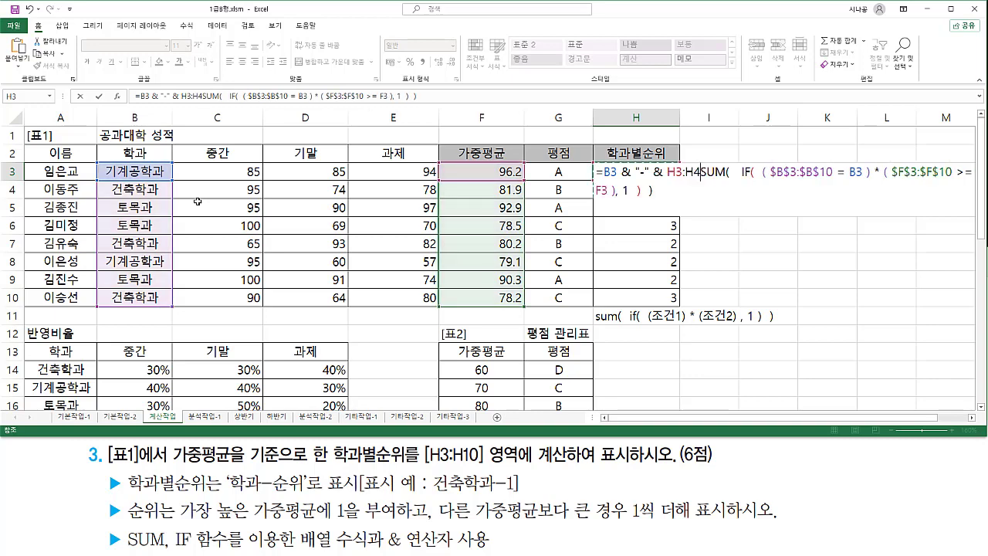
key("BackSpace")
key("BackSpace")
key("BackSpace")
key("BackSpace")
key("BackSpace")
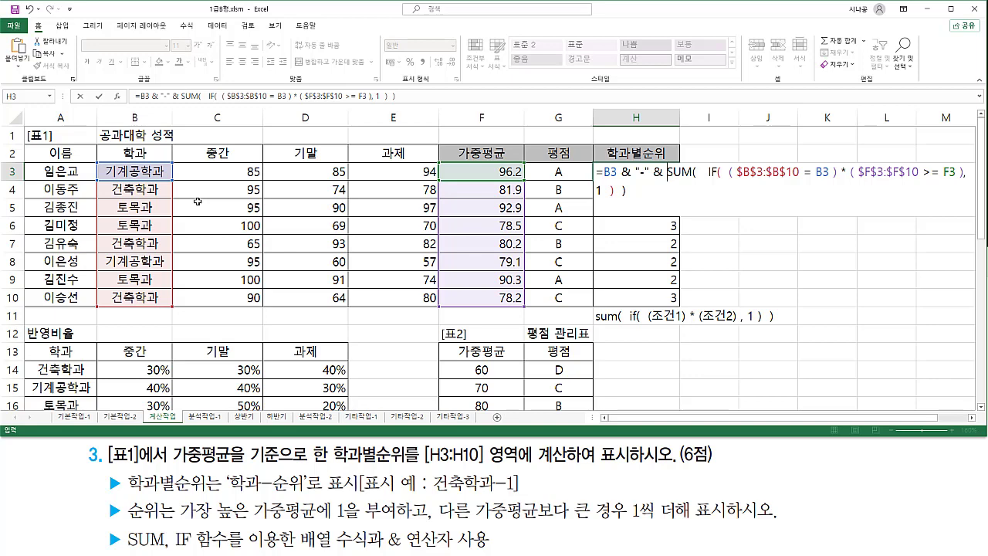
Step: Enter the H3 formula as an array formula and fill it down to H10
key("ctrl+shift+Return")
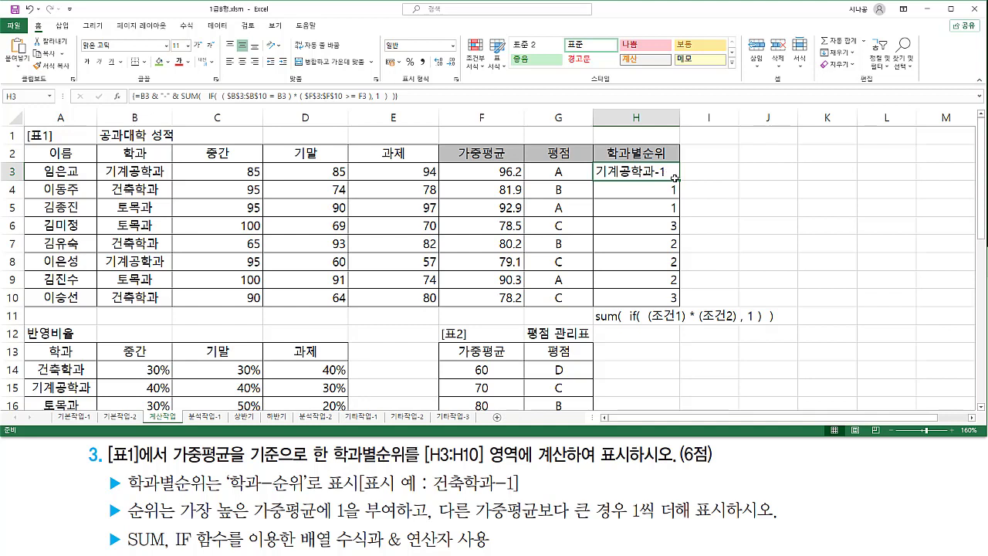
left_click_drag(679, 180, 676, 312)
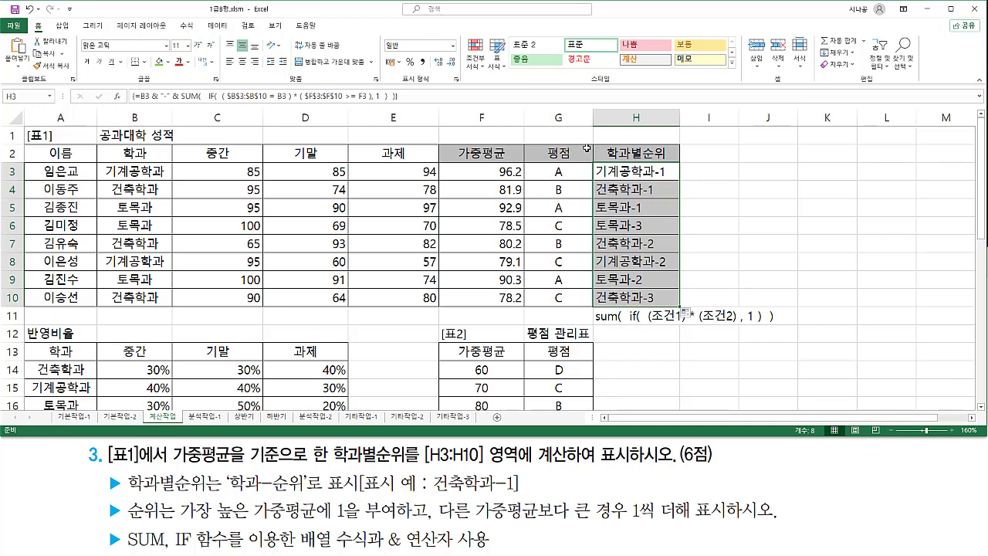
Step: Put a copy of the H3 formula in B11 as left-aligned red text
left_click(134, 316)
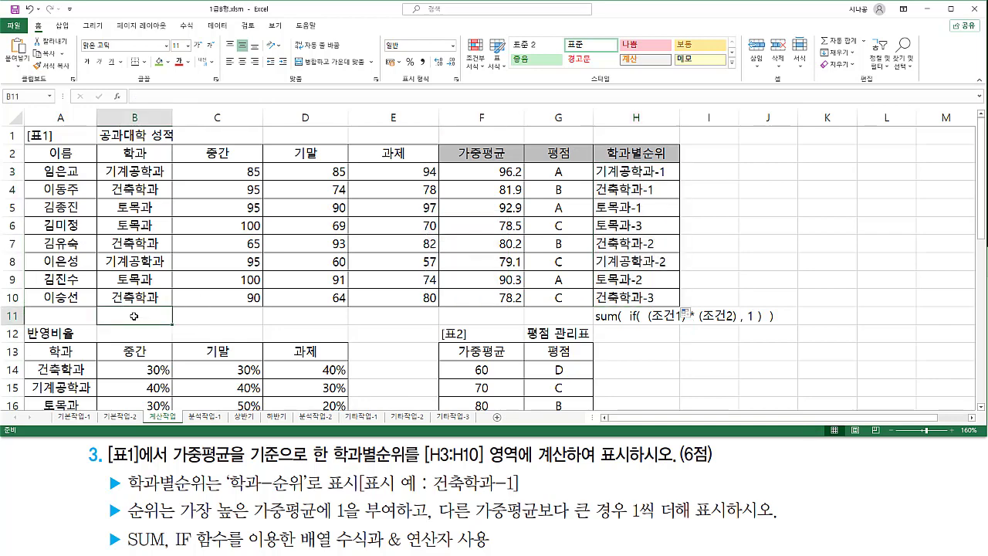
type("=B3 & \"-\" & SUM( IF( ( $B$3:$B$10 = B3 ) * ( $F$3:$F$10 >= F3 ), 1 ) )")
key("Return")
double_click(128, 317)
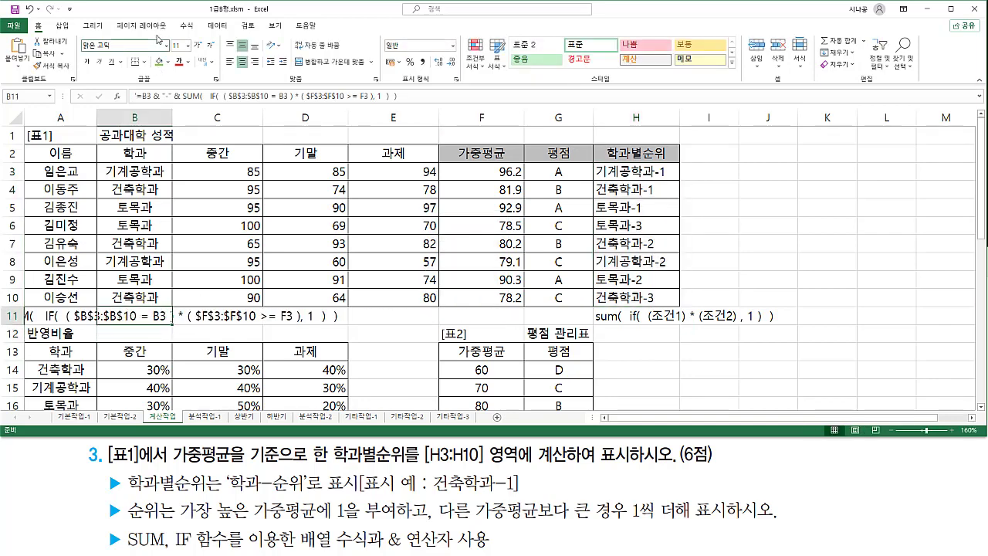
left_click(483, 385)
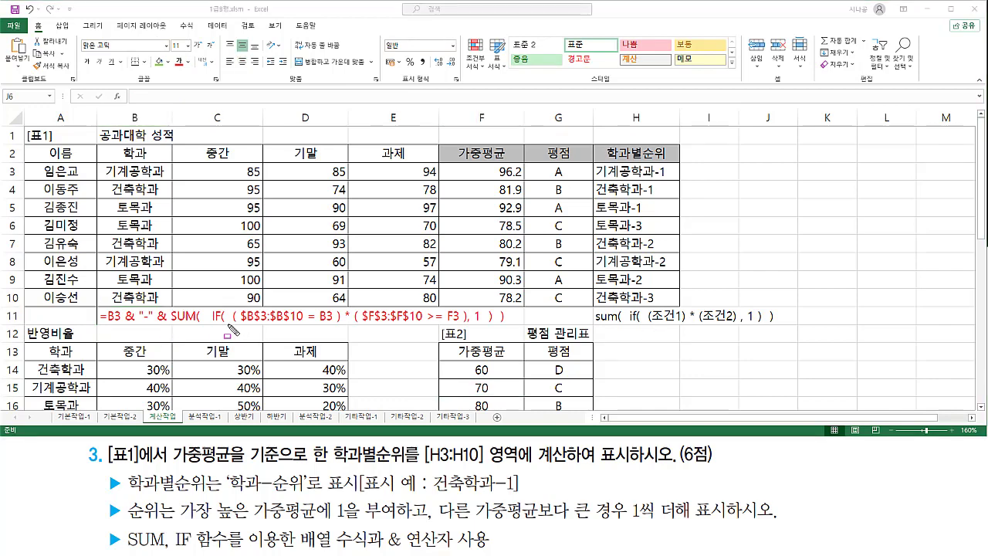
Step: Examine the two conditions multiplied inside IF, the value 1 and the enclosing SUM in the B11 formula
left_click_drag(232, 324, 466, 325)
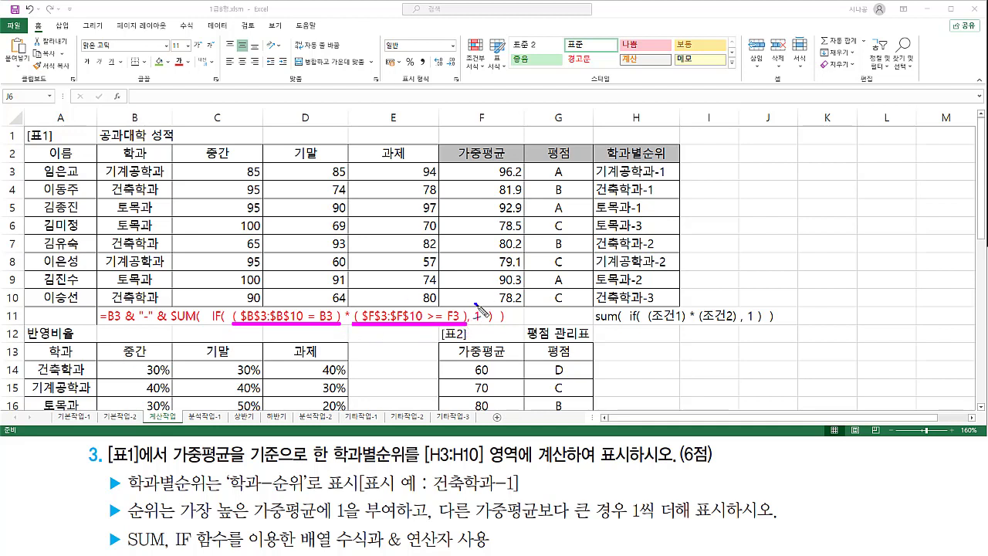
left_click_drag(469, 301, 479, 297)
left_click_drag(208, 302, 494, 333)
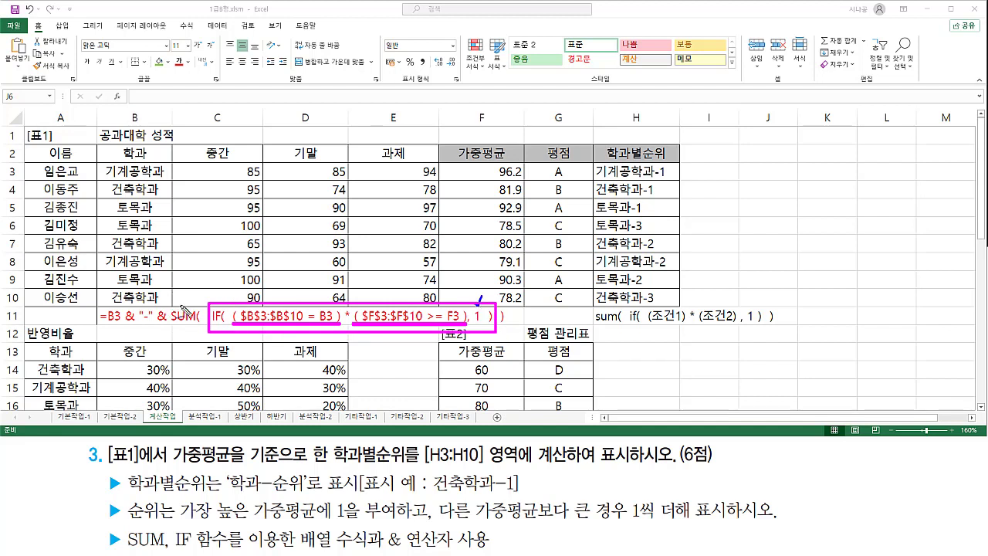
left_click_drag(181, 301, 194, 295)
key("Escape")
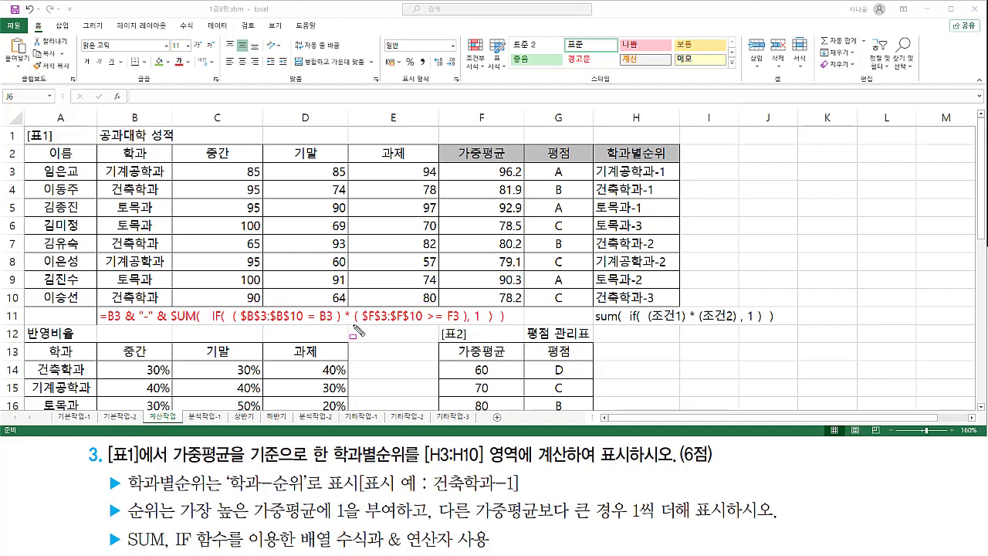
Step: Examine the condition $F$3:$F$10 >= F3 against the weighted averages in F3:F10, together with the department condition and SUM
left_click_drag(353, 324, 466, 325)
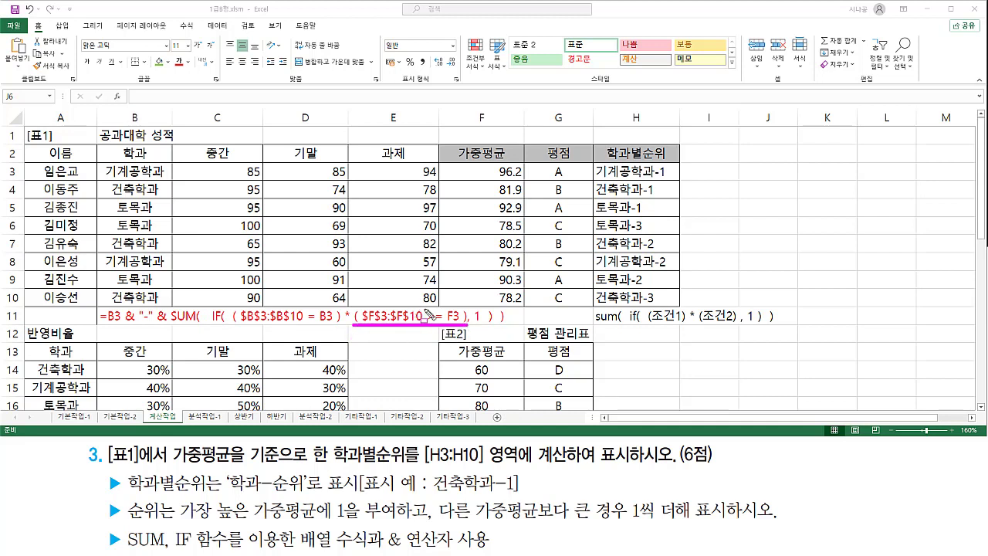
left_click_drag(479, 162, 528, 306)
mouse_move(366, 307)
left_mouse_down()
mouse_move(417, 309)
mouse_move(424, 331)
left_mouse_up()
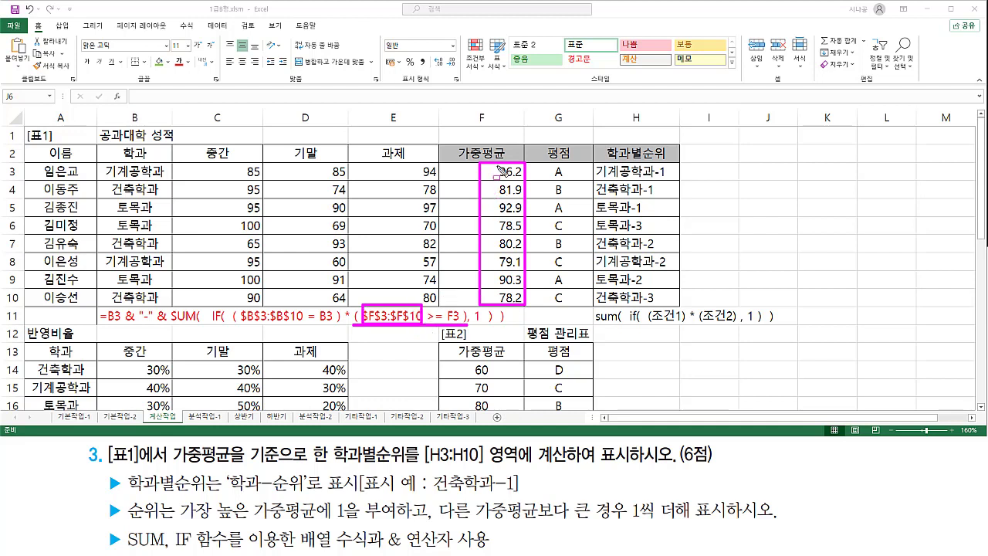
mouse_move(495, 179)
left_mouse_down()
mouse_move(496, 164)
mouse_move(522, 164)
mouse_move(526, 180)
mouse_move(495, 178)
left_mouse_up()
mouse_move(448, 323)
left_mouse_down()
mouse_move(447, 309)
mouse_move(460, 312)
mouse_move(458, 325)
mouse_move(484, 305)
mouse_move(483, 329)
left_mouse_up()
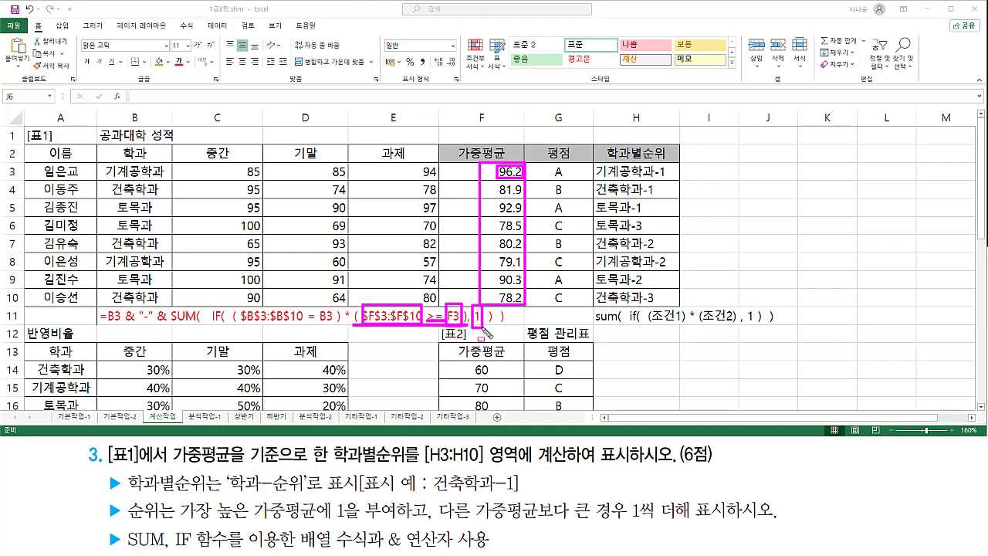
left_click_drag(164, 324, 199, 325)
left_click_drag(231, 325, 345, 324)
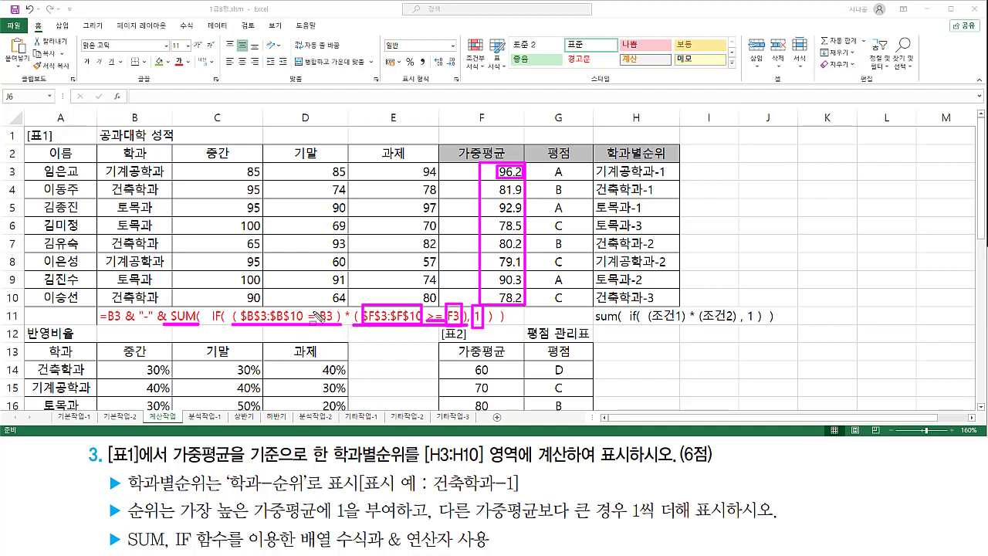
key("Escape")
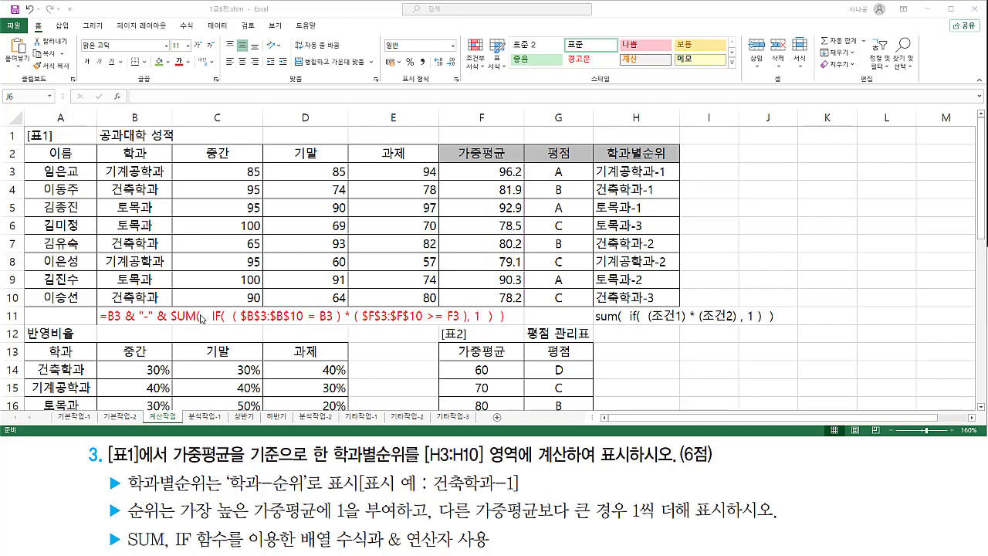
Step: Compare the B3, "-" and SUM parts joined by & in the B11 formula with the text displayed in H3
mouse_move(167, 301)
left_mouse_down()
mouse_move(197, 329)
mouse_move(514, 330)
left_mouse_up()
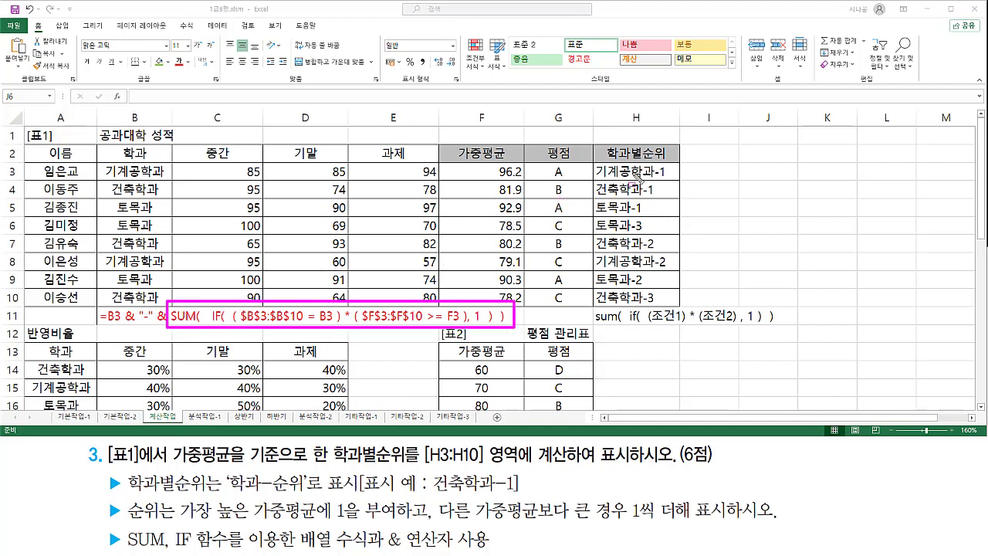
left_click_drag(594, 179, 627, 179)
left_click_drag(108, 324, 120, 325)
mouse_move(125, 306)
left_mouse_down()
mouse_move(123, 355)
mouse_move(135, 304)
left_mouse_up()
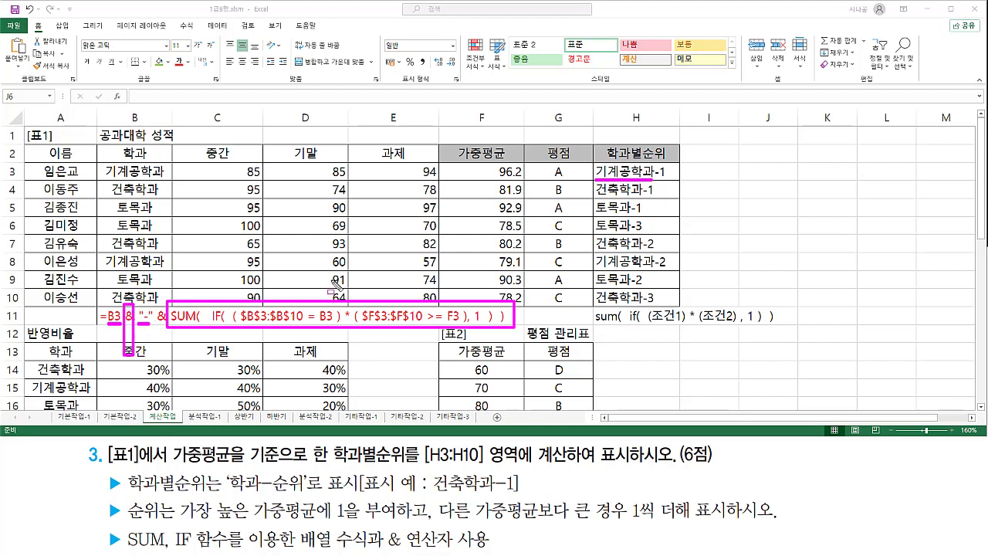
mouse_move(655, 166)
left_mouse_down()
mouse_move(658, 179)
mouse_move(653, 165)
left_mouse_up()
mouse_move(159, 303)
left_mouse_down()
mouse_move(159, 359)
mouse_move(166, 303)
left_mouse_up()
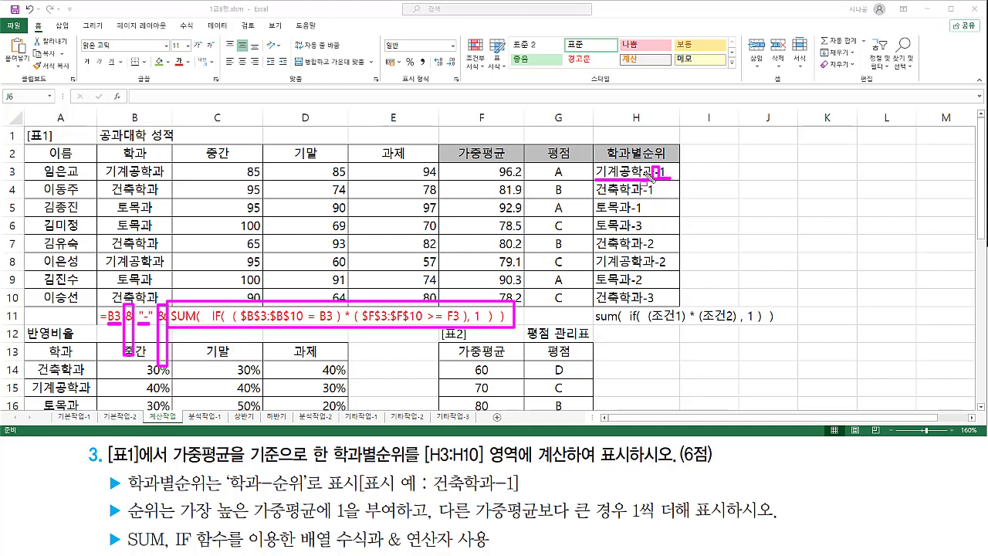
key("Escape")
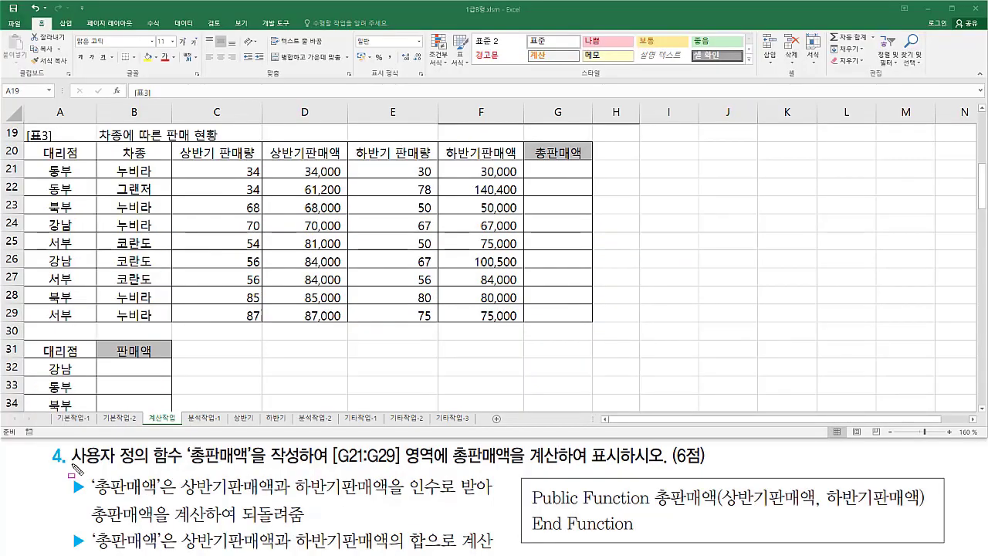
Step: Read task 4's requirements for the user-defined function 총판매액: its two arguments, the sum to return and the range G21:G29
left_click_drag(71, 465, 621, 468)
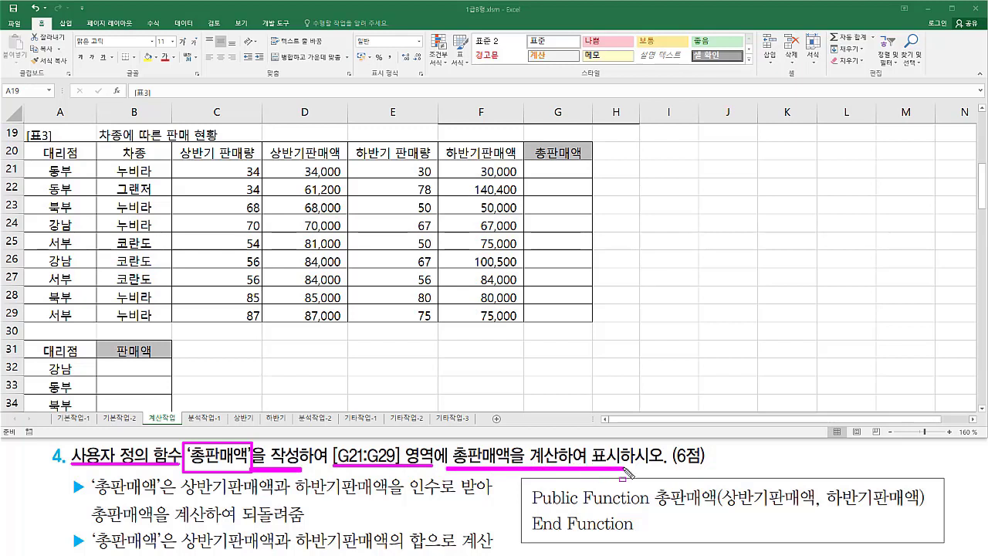
left_click_drag(531, 162, 588, 319)
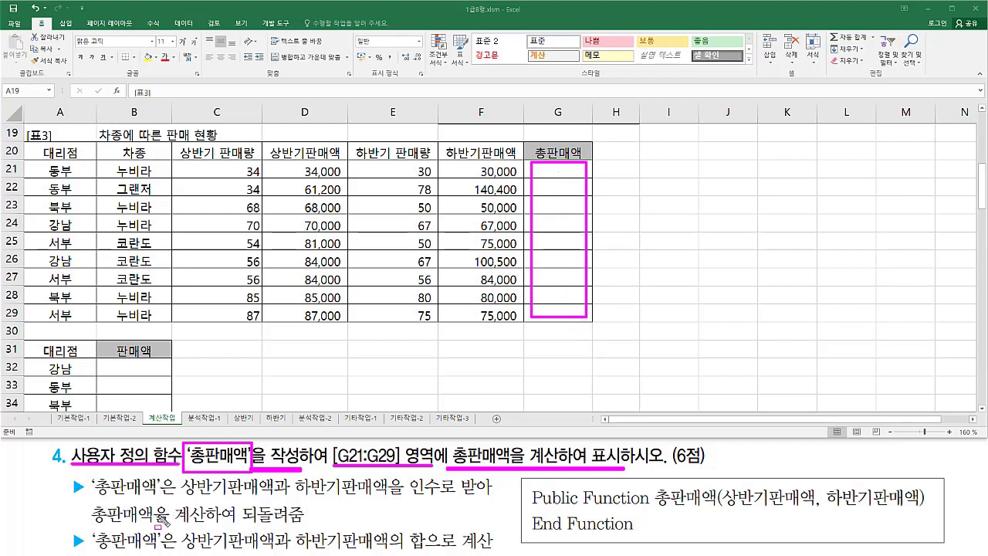
mouse_move(88, 508)
left_mouse_down()
mouse_move(176, 506)
mouse_move(177, 474)
mouse_move(247, 473)
mouse_move(274, 500)
mouse_move(294, 472)
mouse_move(385, 472)
mouse_move(379, 503)
mouse_move(491, 498)
left_mouse_up()
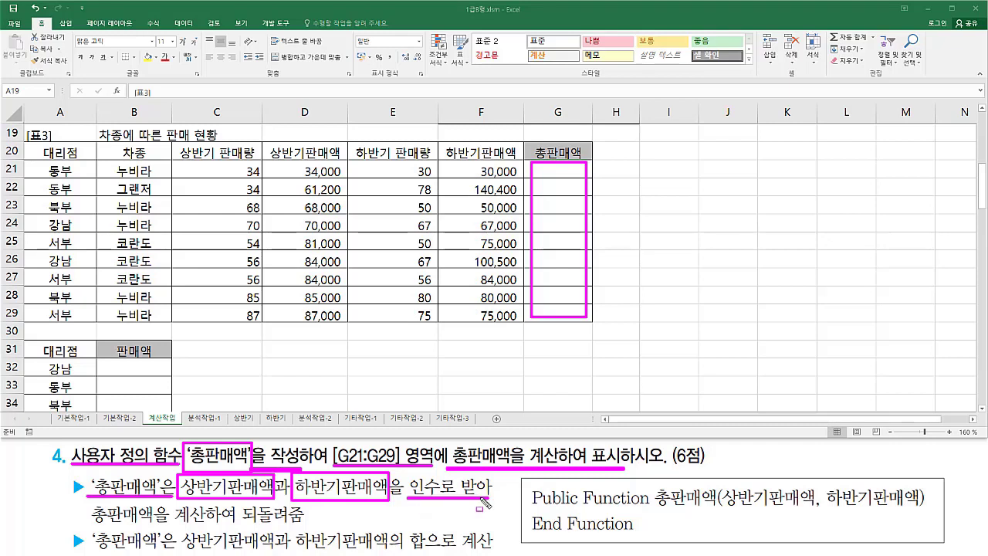
left_click_drag(89, 523, 305, 523)
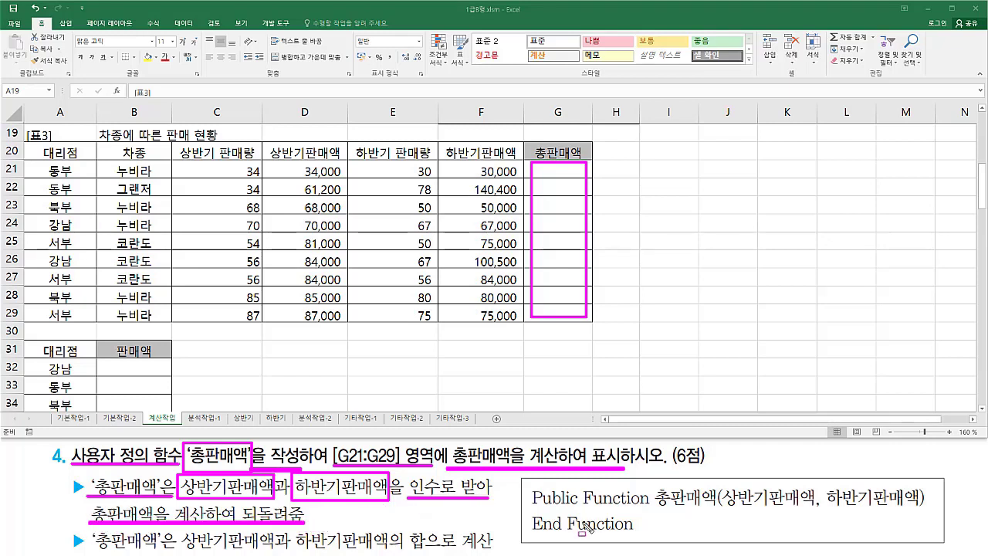
left_click_drag(657, 511, 716, 513)
left_click_drag(725, 511, 919, 511)
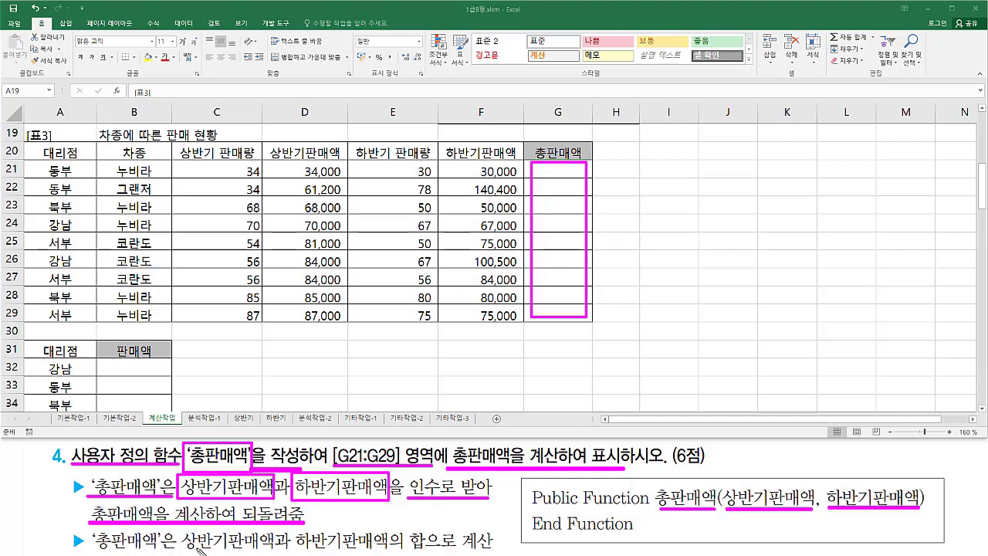
mouse_move(180, 531)
left_mouse_down()
mouse_move(203, 554)
mouse_move(262, 554)
mouse_move(274, 534)
mouse_move(332, 532)
mouse_move(388, 552)
mouse_move(423, 550)
left_mouse_up()
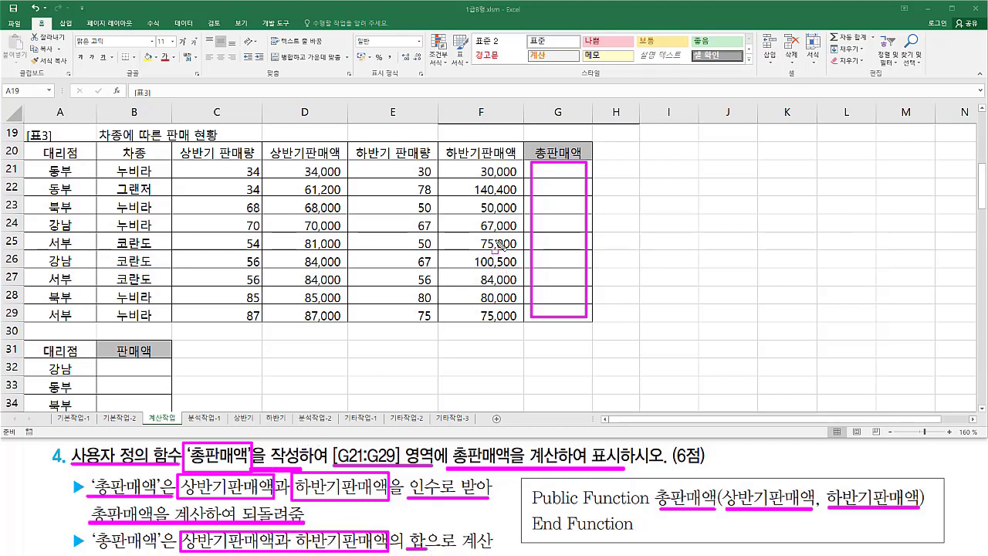
key("Escape")
Step: Switch to the Visual Basic editor, insert a new standard module and enlarge its code window downward
left_click(621, 195)
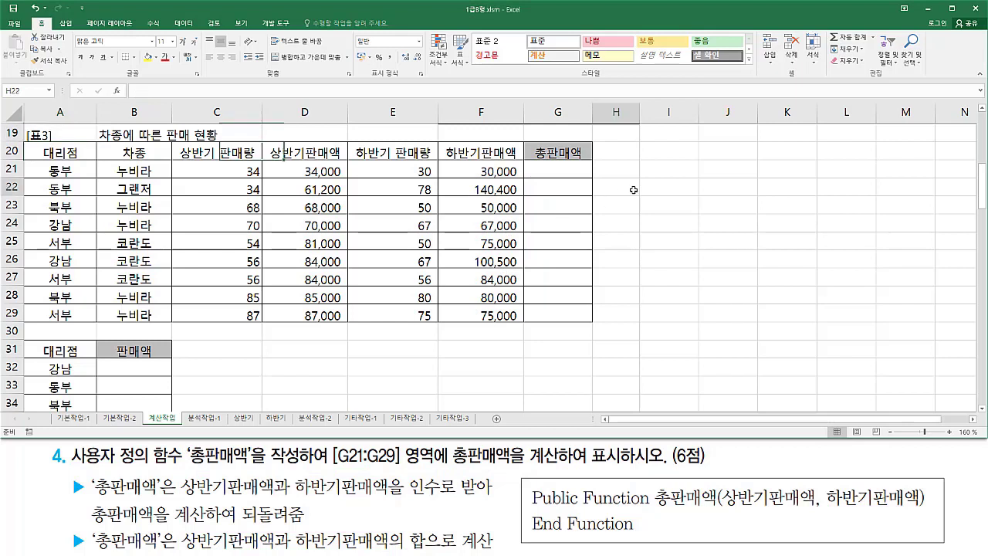
left_click(436, 351)
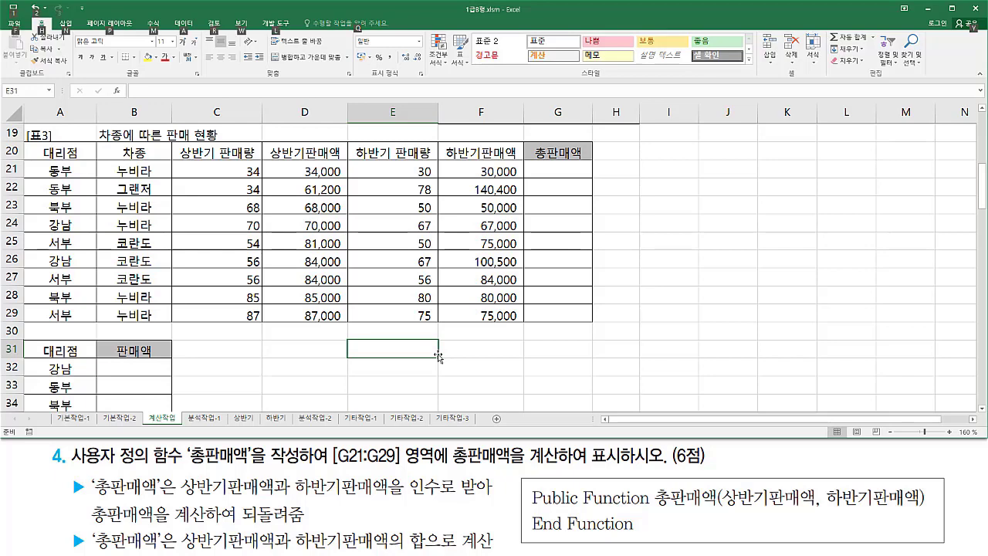
key("alt+F11")
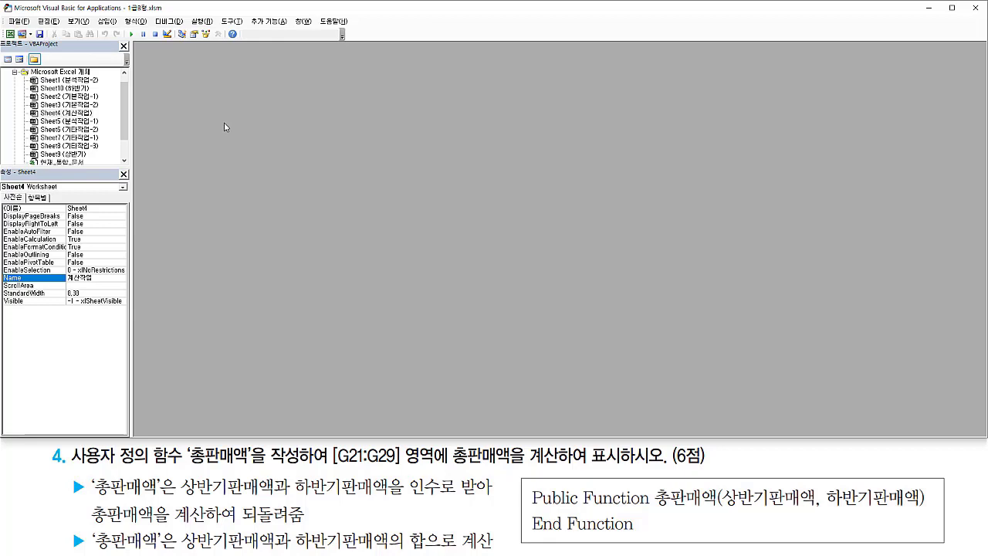
left_click(114, 22)
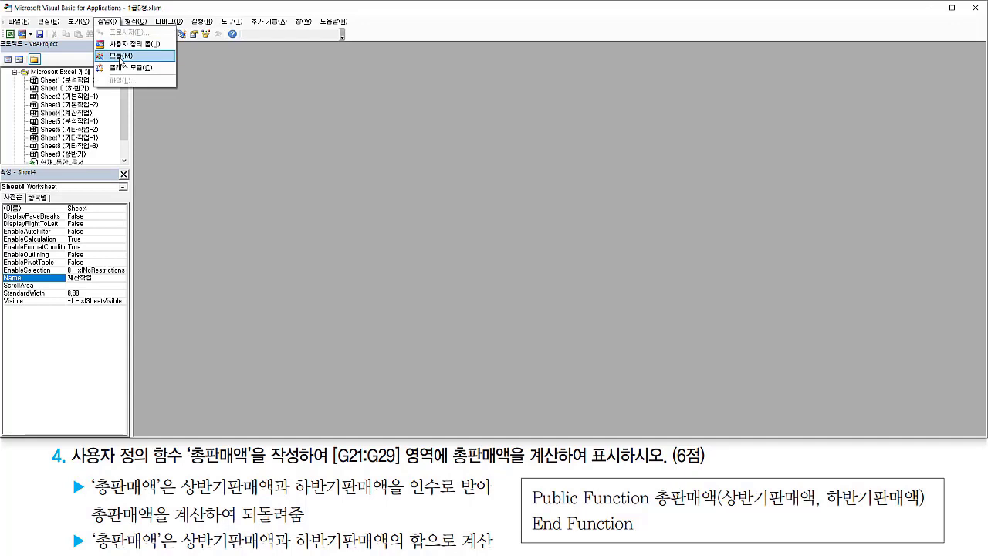
left_click(120, 59)
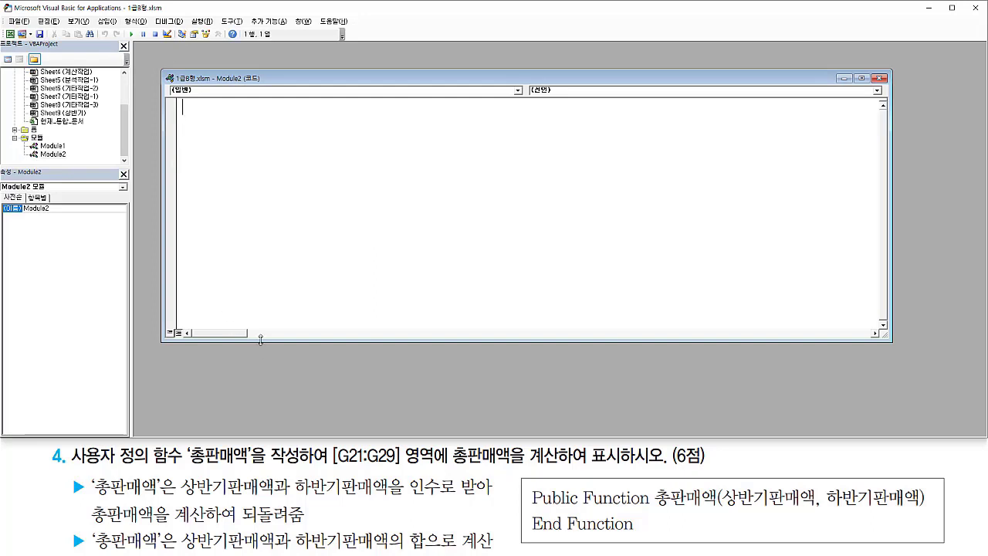
left_click_drag(260, 339, 263, 417)
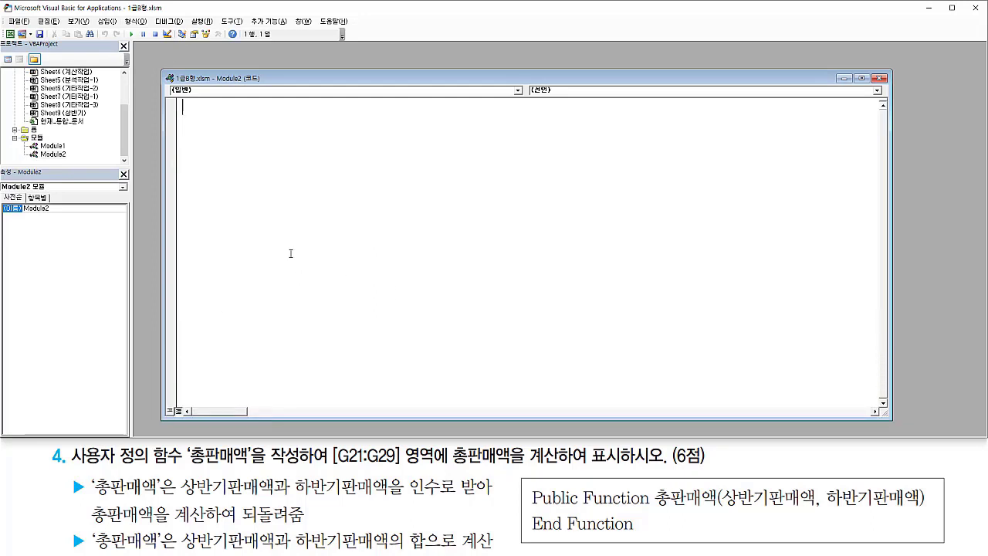
Step: Declare the public function 총판매액 with the arguments 상반기판매액 and 하반기판매액 in the new module
mouse_move(519, 475)
left_mouse_down()
mouse_move(543, 540)
mouse_move(963, 542)
mouse_move(944, 547)
left_mouse_up()
left_click(282, 159)
type("ㅔ")
type("ublic ")
type("func")
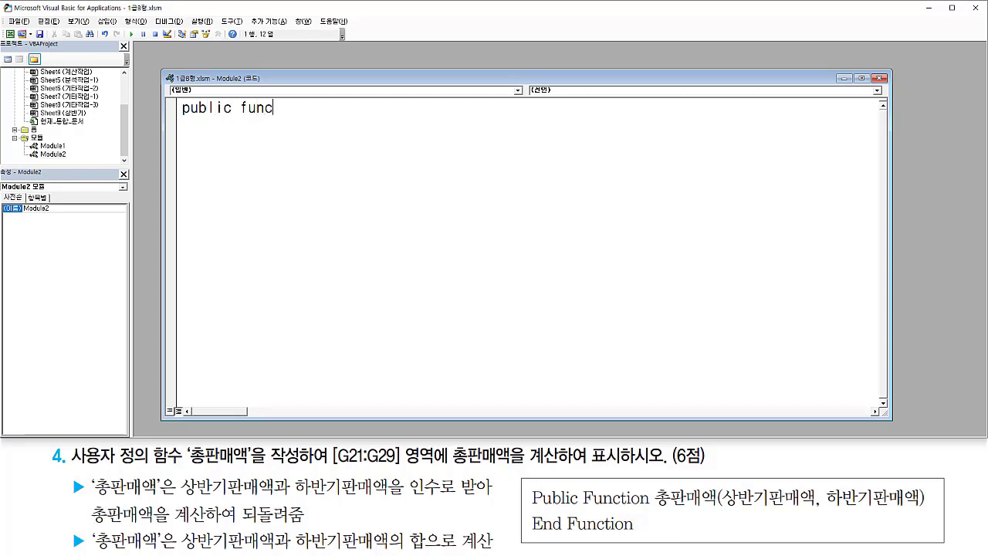
type("tion 총판매액")
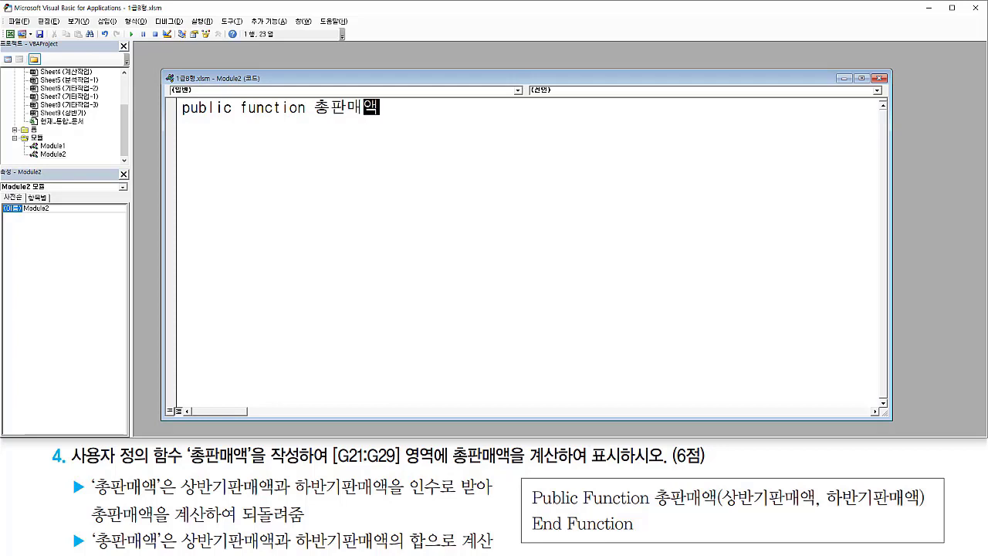
type("(상반기판")
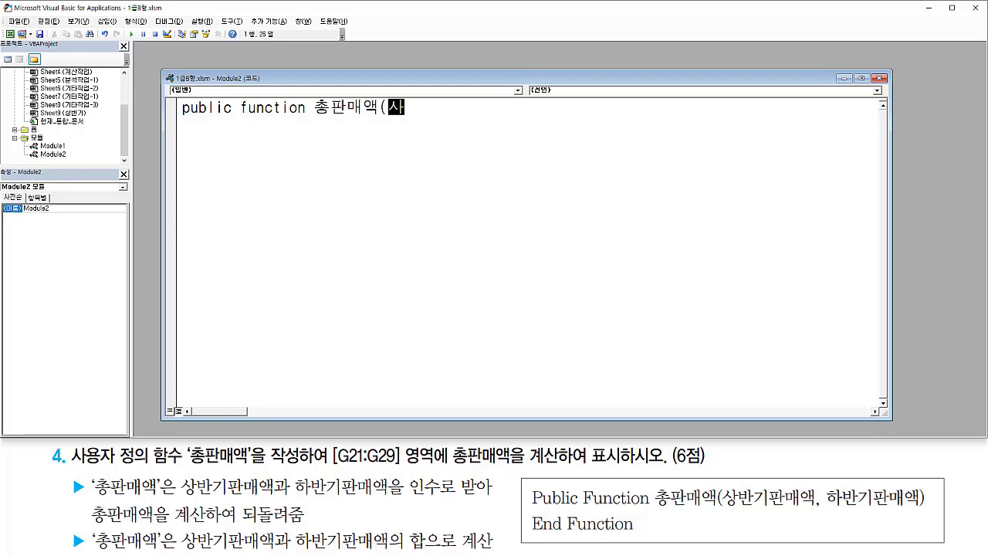
type("매액,")
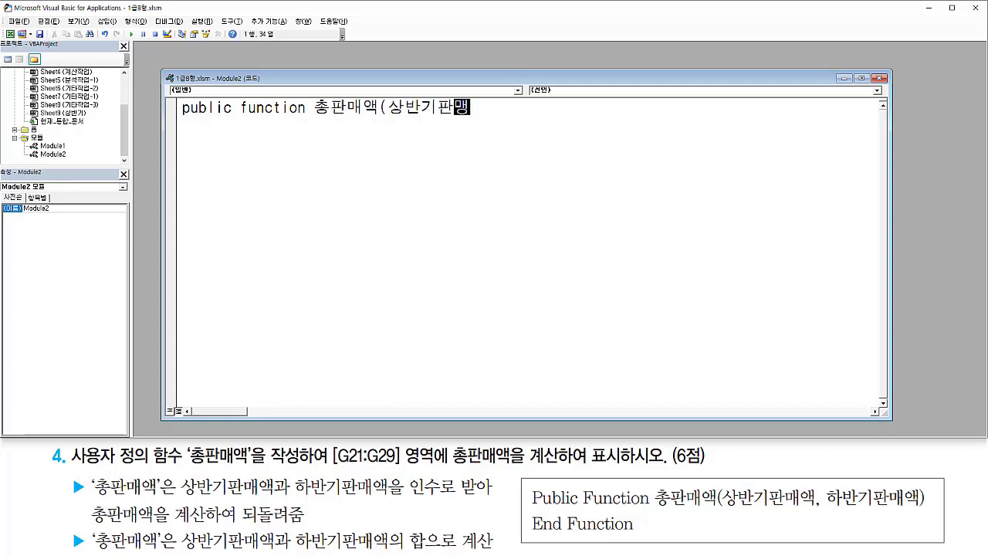
type(" 하반")
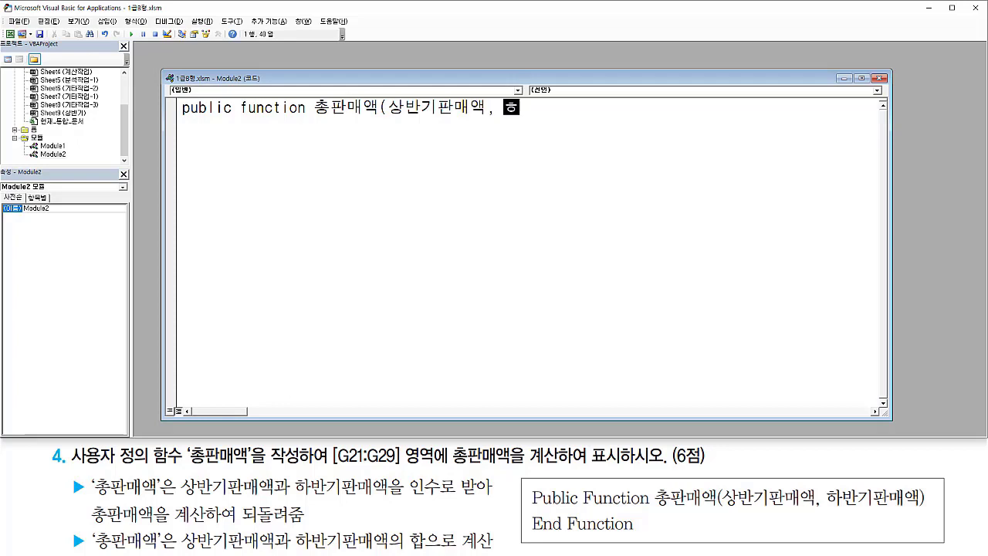
type("기판매액")
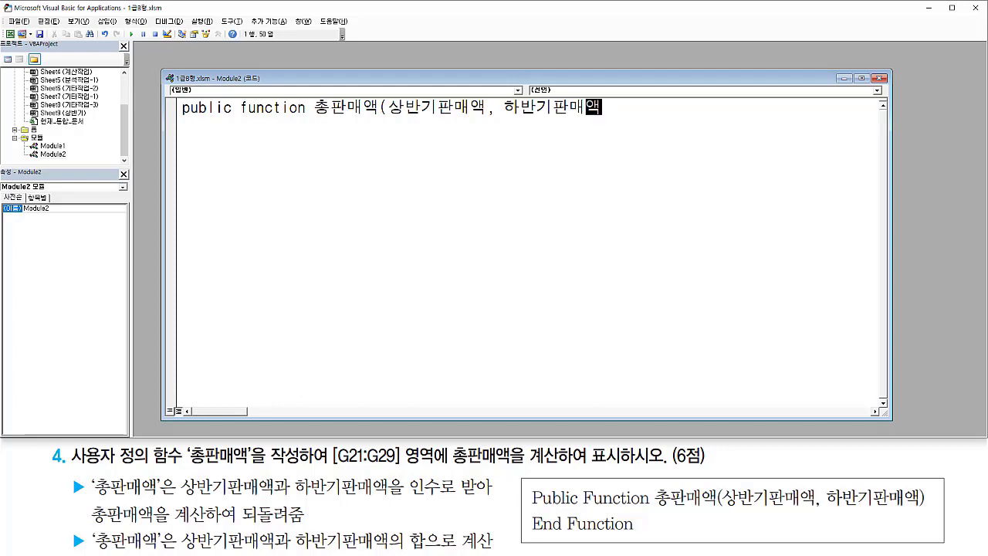
type(")")
key("Return")
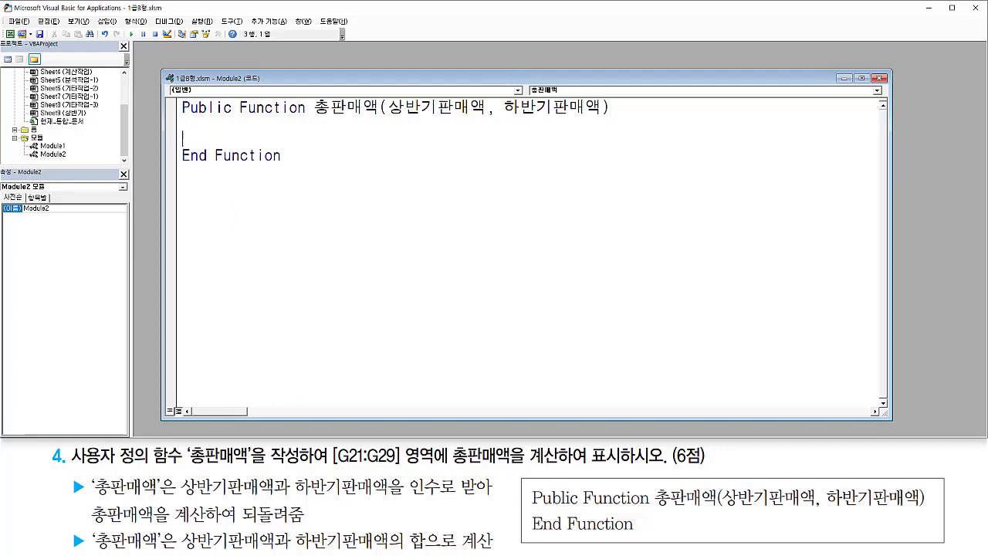
Step: Write the indented function body 총판매액 = 상반기판매액 + 하반기판매액 above End Function
mouse_move(87, 529)
left_mouse_down()
mouse_move(165, 553)
mouse_move(503, 553)
left_mouse_up()
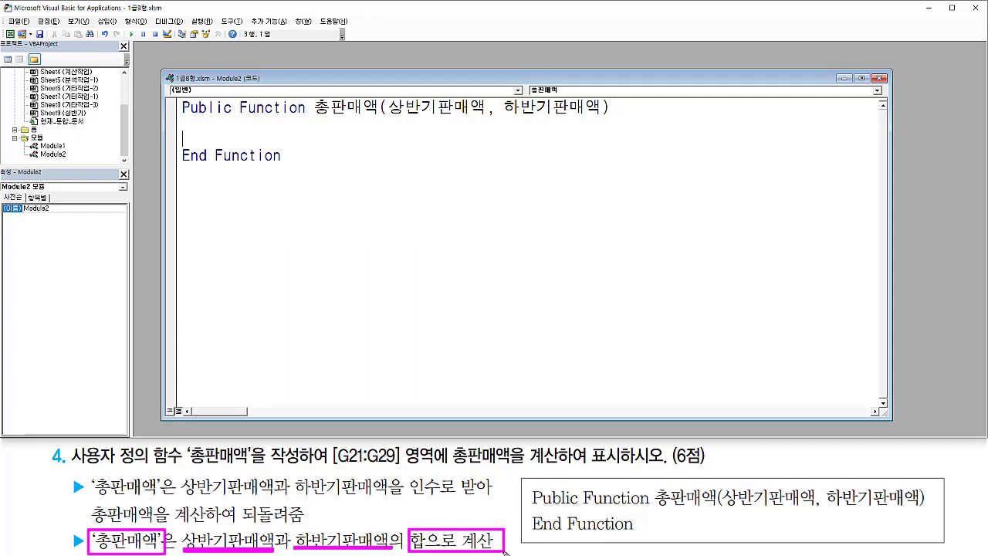
left_click(286, 129)
key("Return")
type("ㅊ")
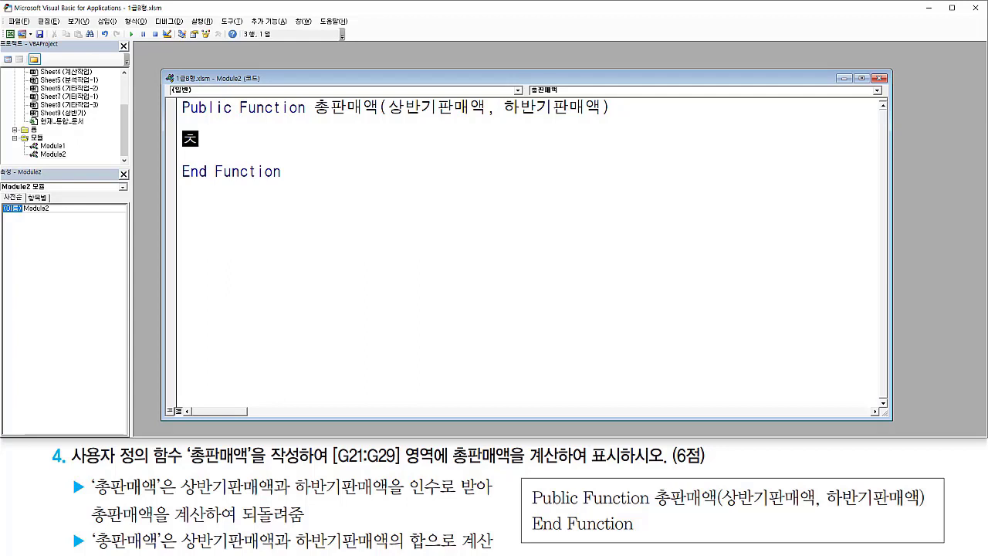
key("BackSpace")
key("Tab")
type("ㅊ총파")
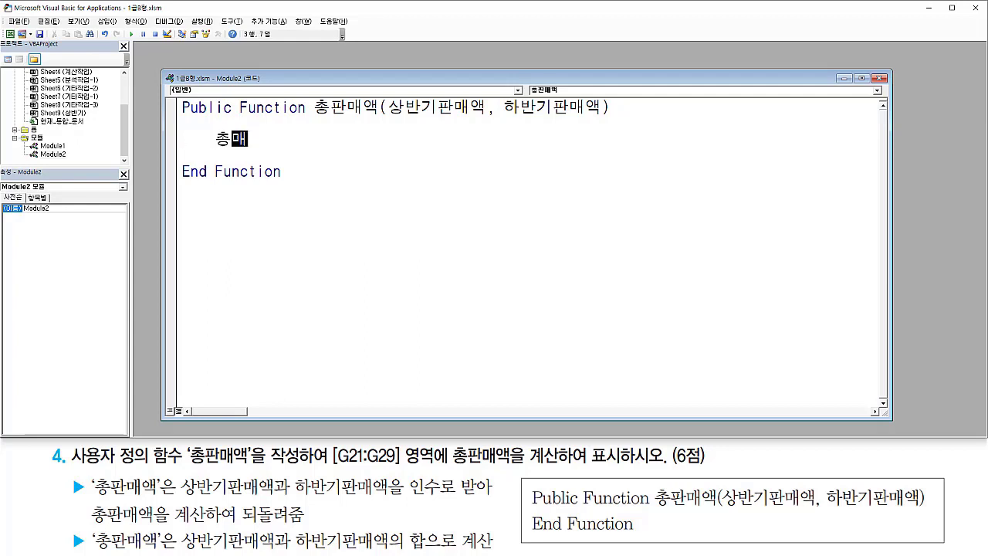
type("판매액 ")
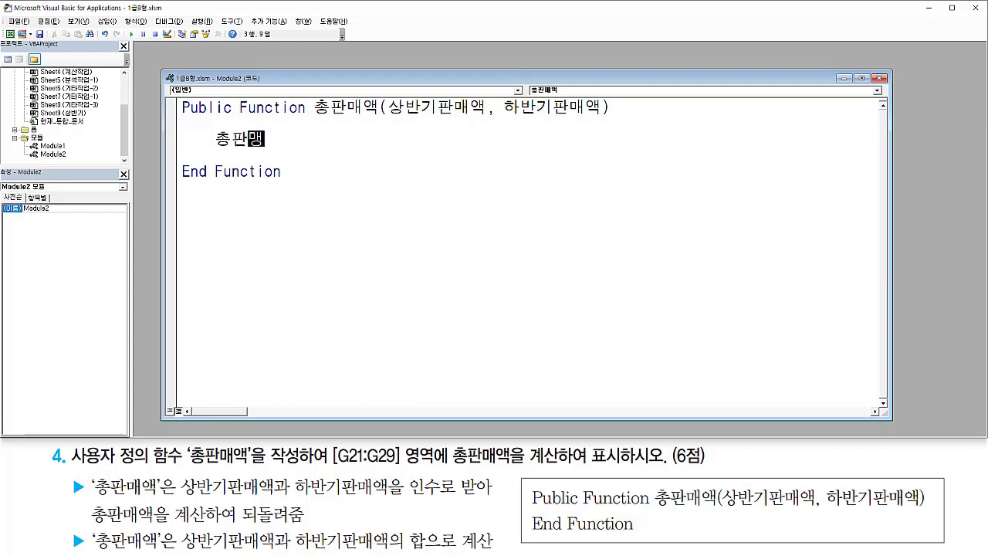
type("= 상반기판매애")
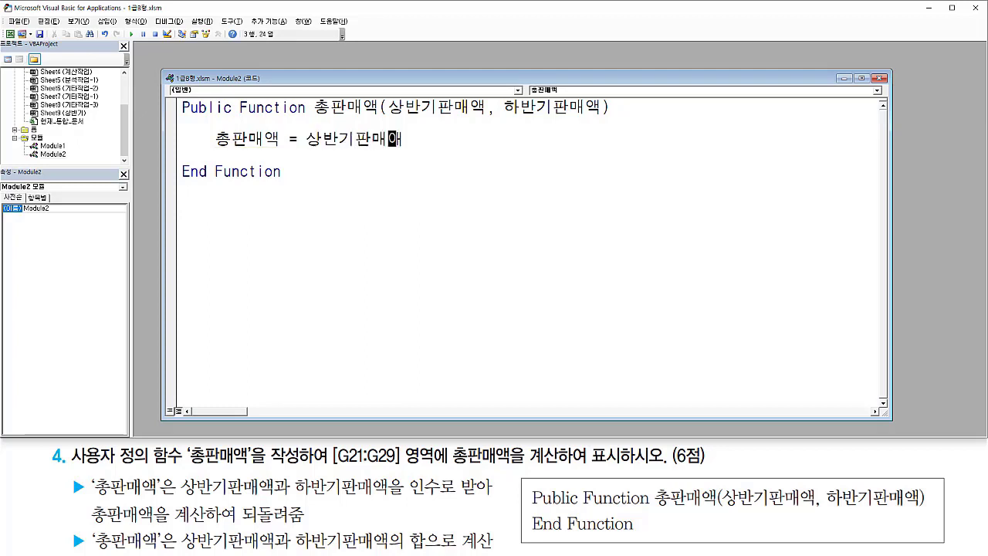
type("ㄱ + 하반기판매")
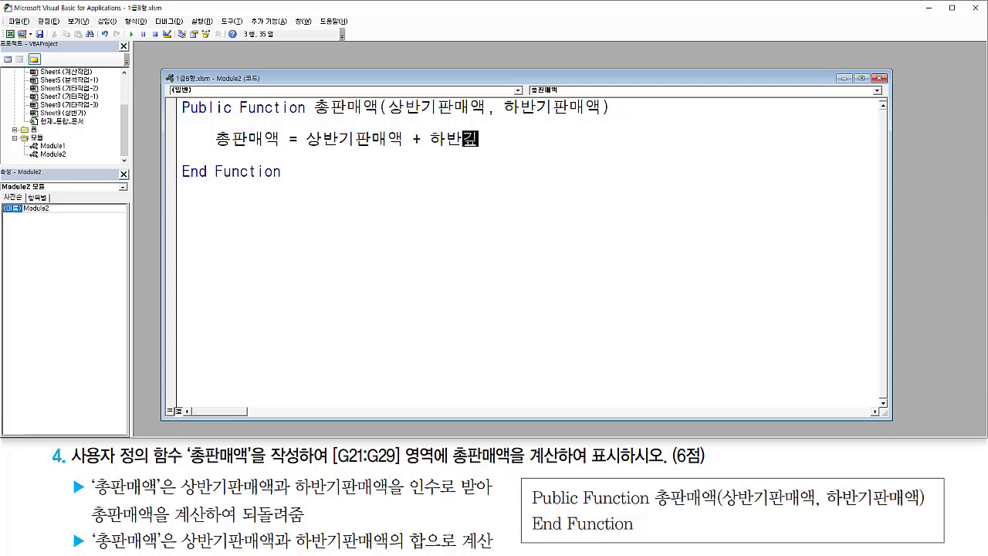
type("액")
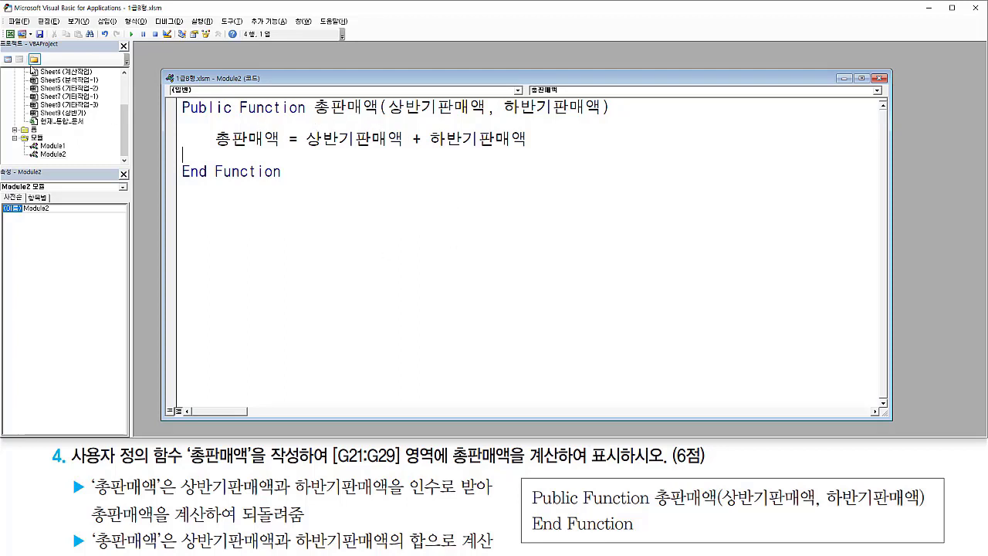
Step: Return to the Excel worksheet 계산작업 and select G21, the first empty cell under 총판매액
left_click_drag(5, 28, 19, 41)
key("Escape")
left_click(11, 36)
left_click(11, 36)
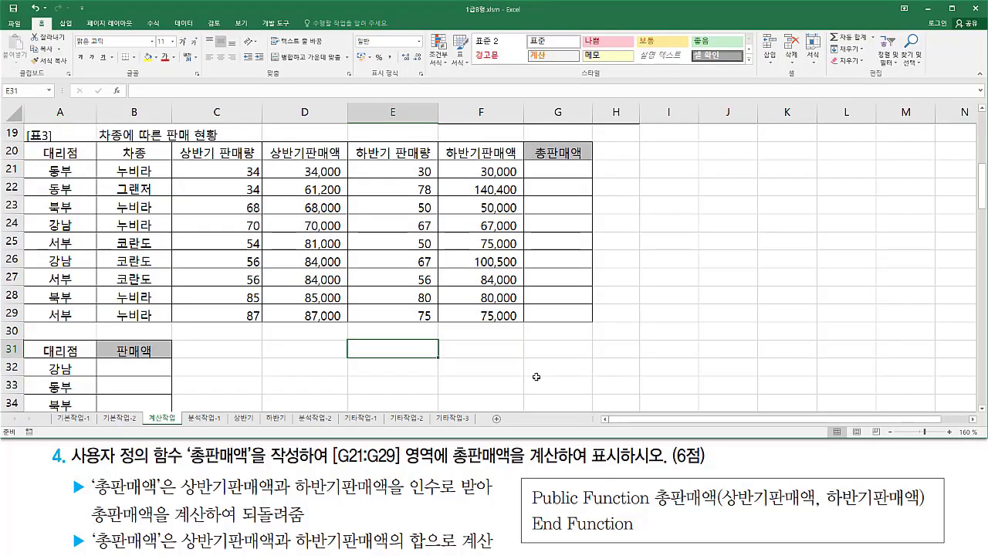
left_click(537, 166)
left_click_drag(540, 168, 585, 177)
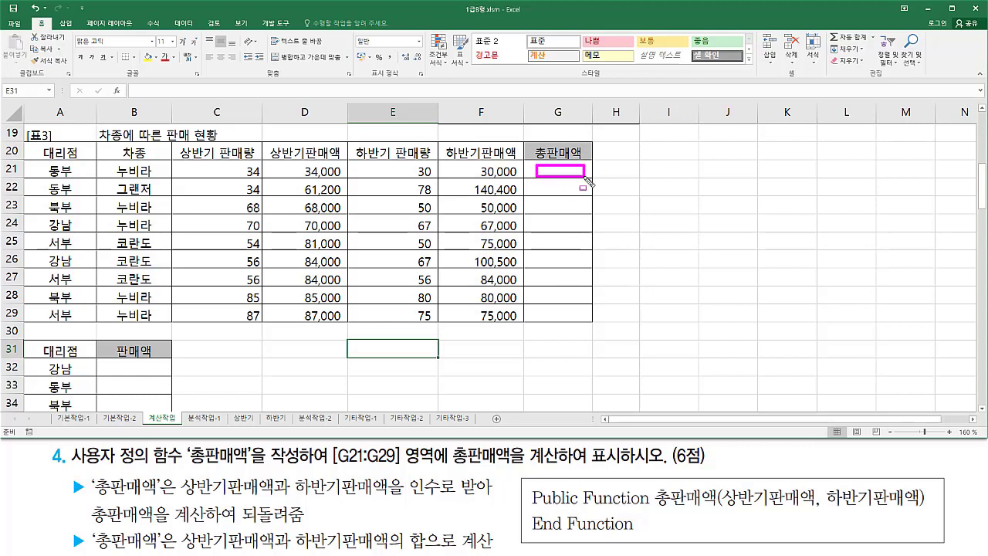
key("Escape")
left_click(561, 166)
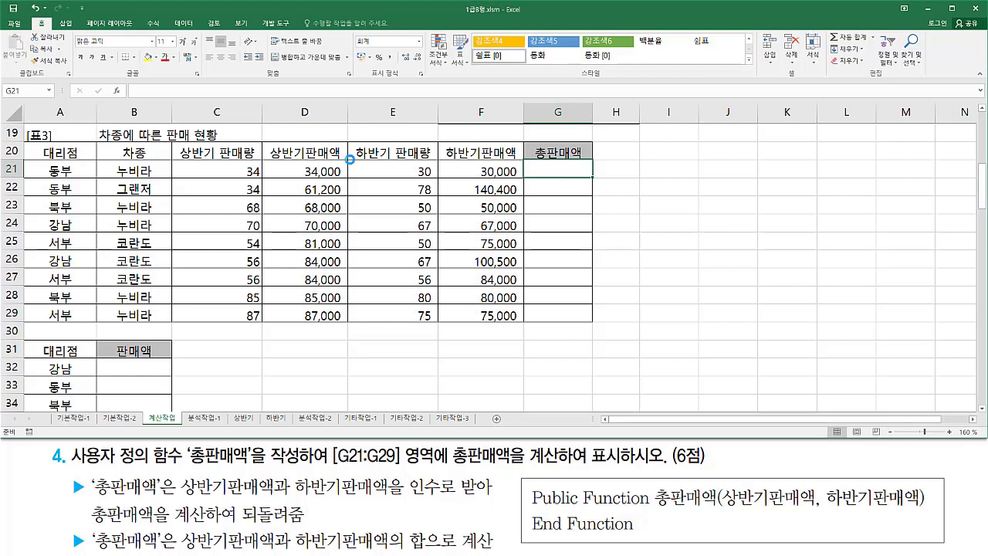
Step: Insert the function 총판매액 from the 사용자 정의 category into G21 with the function wizard
key("ctrl+2")
left_click_drag(108, 83, 123, 101)
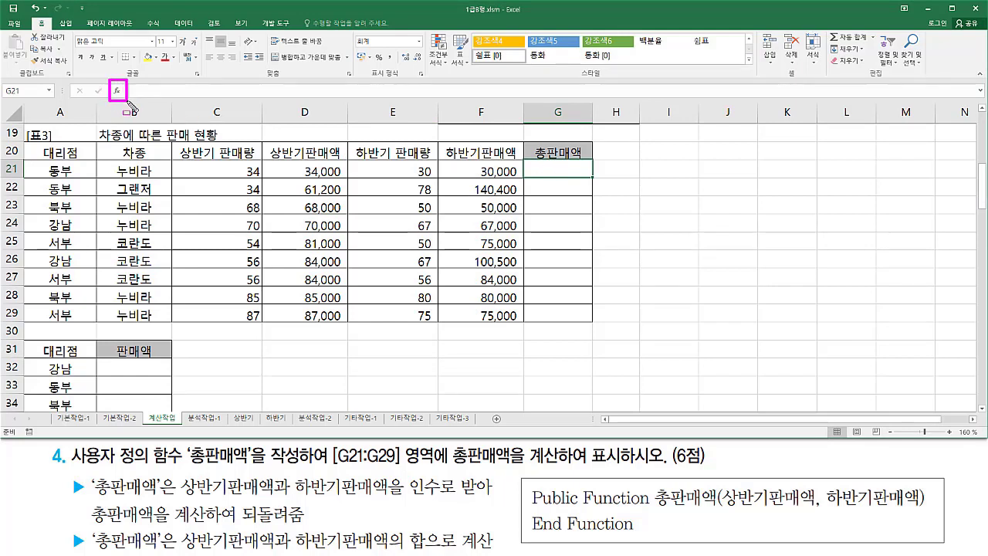
key("Escape")
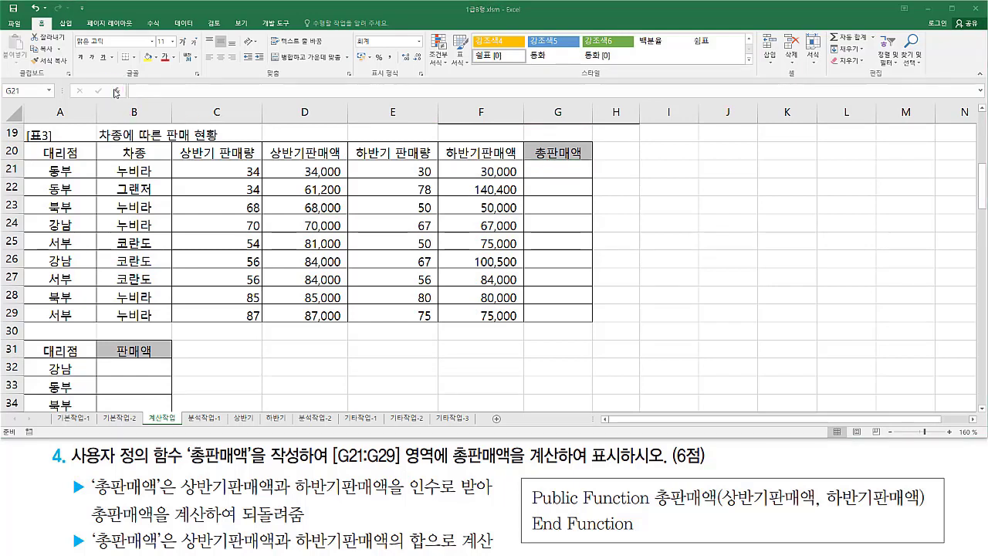
left_click(115, 92)
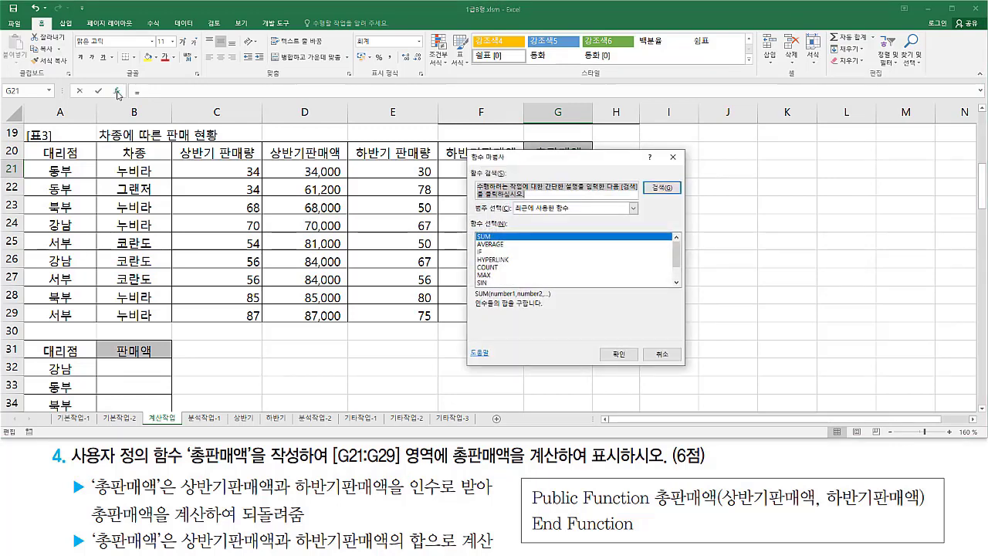
key("ctrl+2")
mouse_move(465, 147)
left_mouse_down()
mouse_move(492, 273)
mouse_move(677, 374)
left_mouse_up()
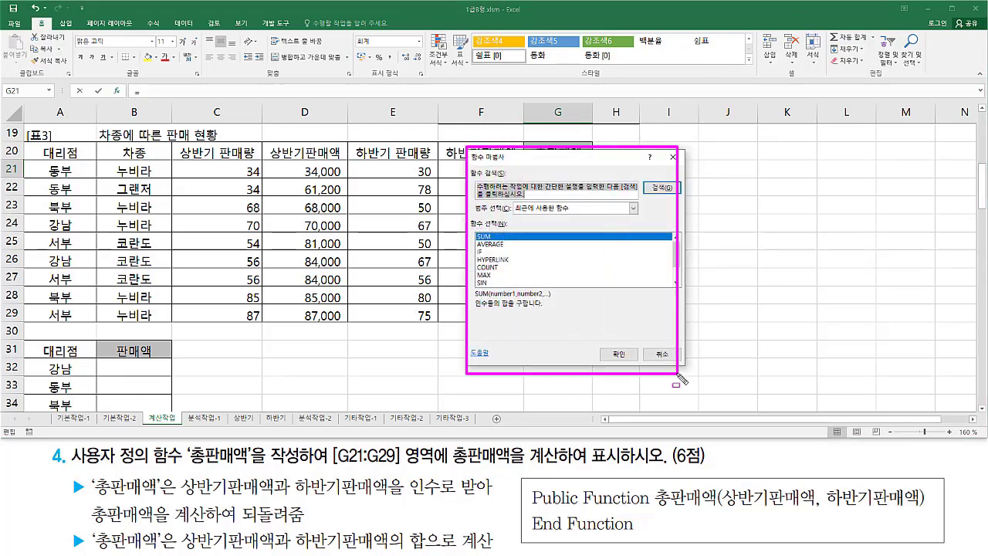
left_click_drag(470, 216, 520, 215)
key("Escape")
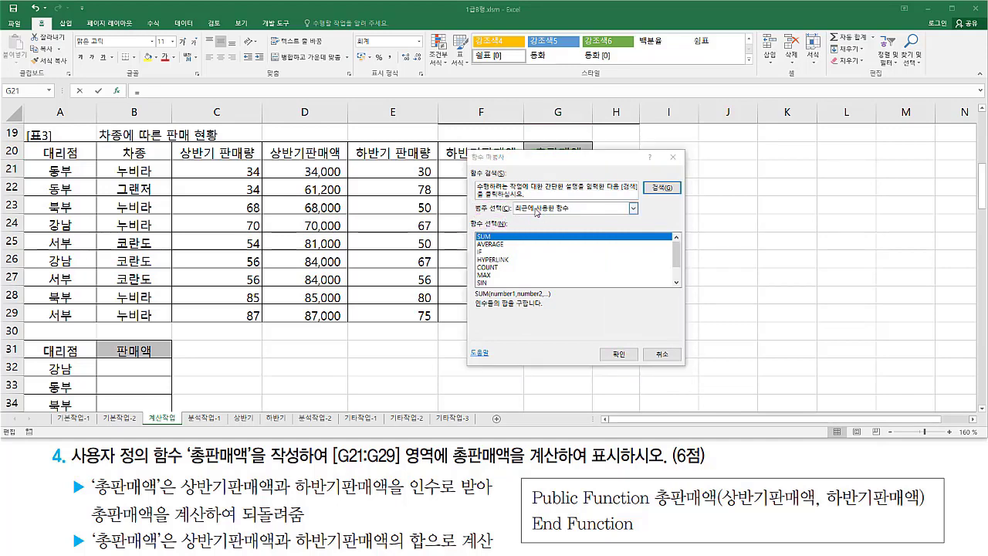
left_click(537, 210)
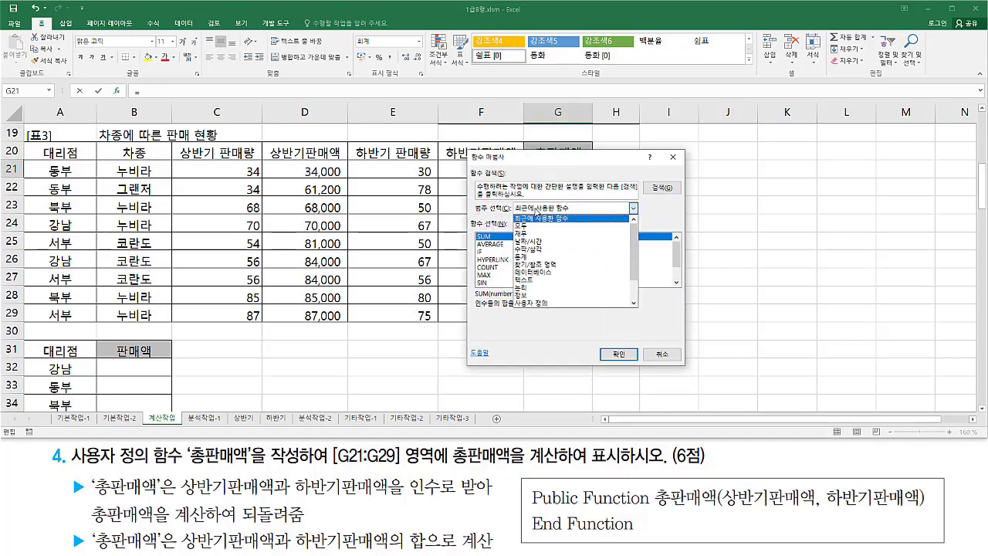
left_click(547, 304)
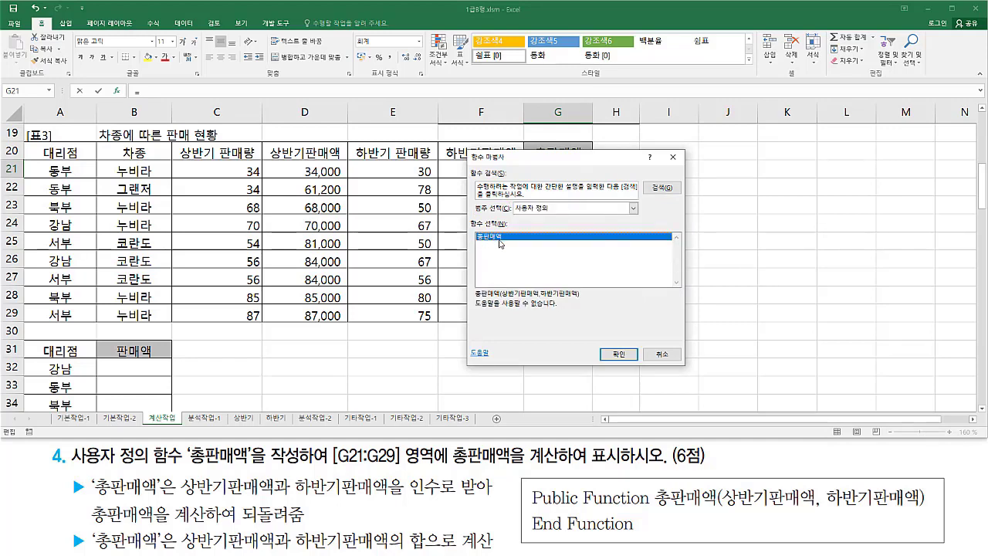
left_click(620, 355)
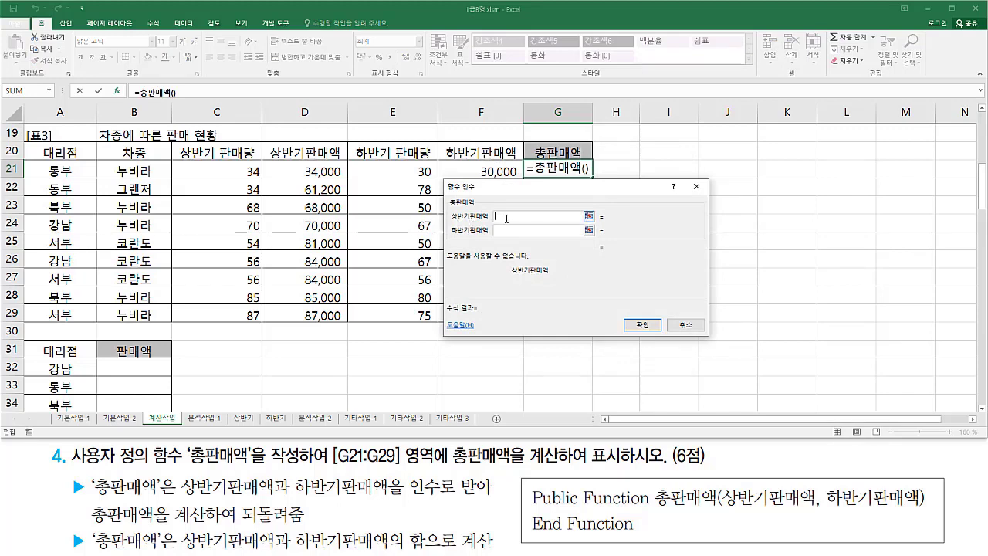
Step: Set the argument 상반기판매액 to D21 and 하반기판매액 to F21, and fill the formula down through G29
left_click(308, 172)
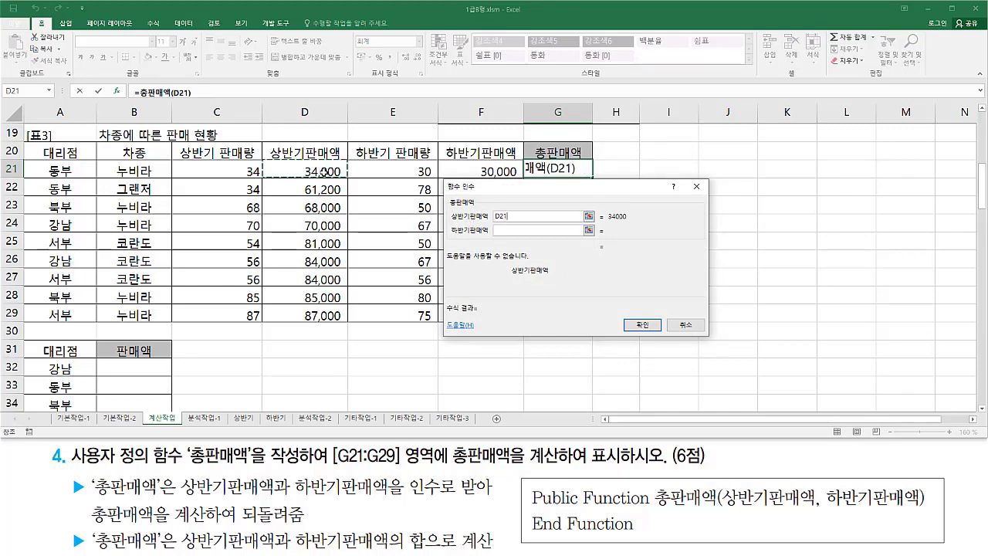
left_click(500, 230)
left_click(466, 168)
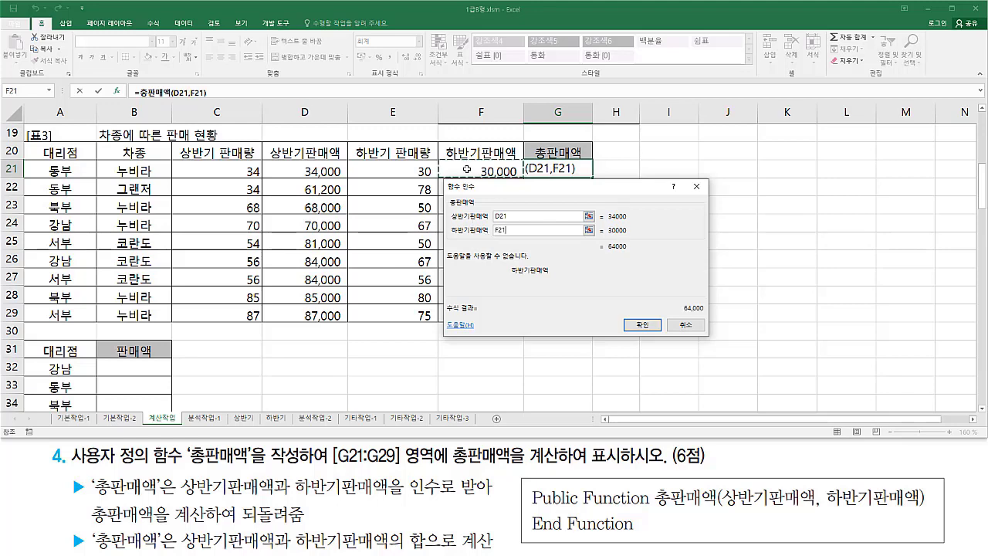
left_click(644, 325)
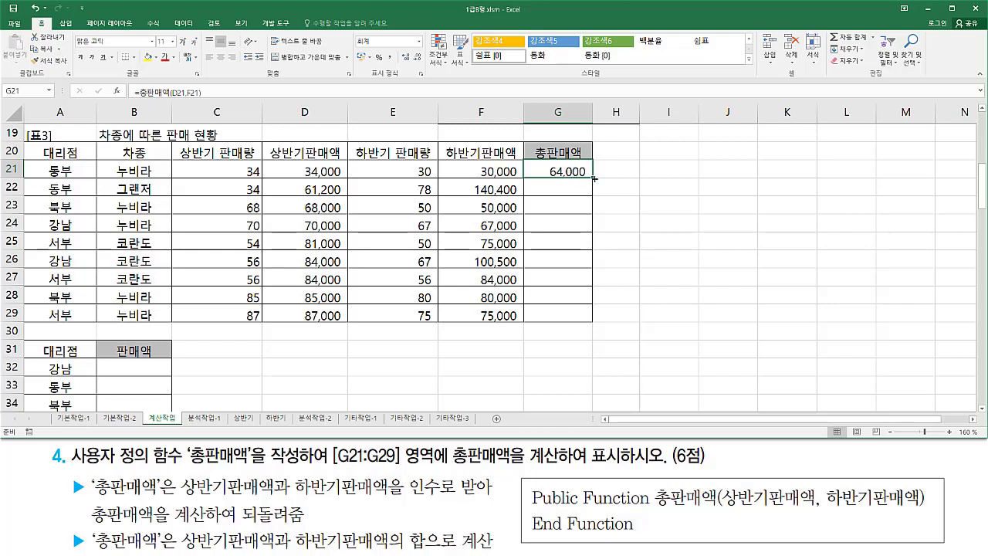
left_click_drag(594, 178, 586, 326)
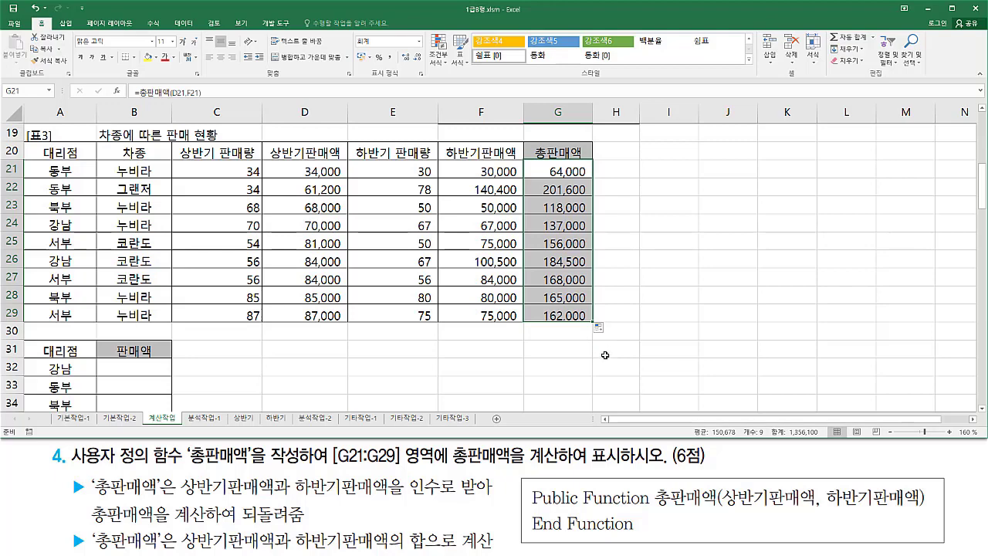
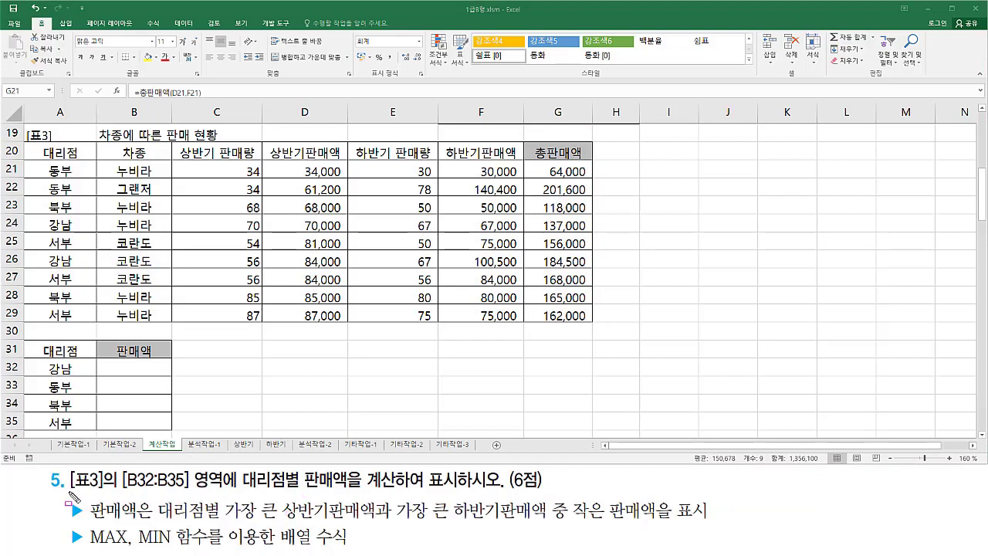
Step: Read task 5 for the source table [표3], the target range B32:B35, and the MAX and MIN conditions for each 대리점
left_click_drag(67, 489, 104, 490)
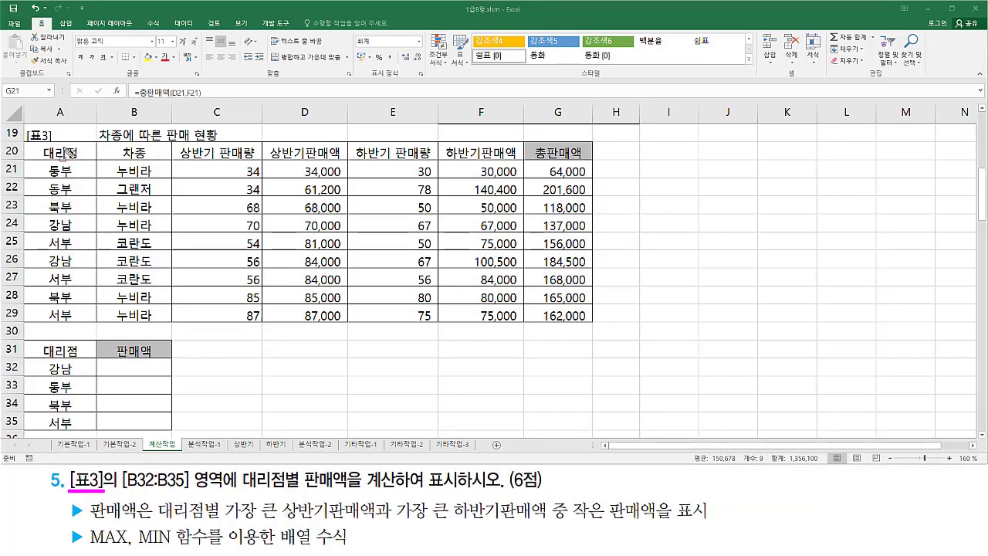
mouse_move(23, 123)
left_mouse_down()
mouse_move(40, 176)
mouse_move(477, 233)
mouse_move(596, 327)
left_mouse_up()
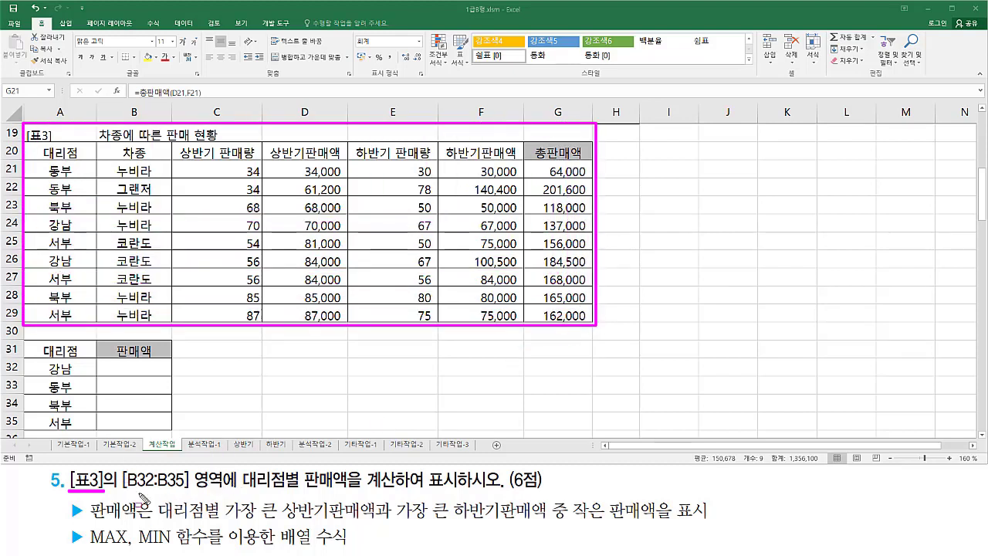
left_click_drag(122, 489, 231, 489)
left_click_drag(111, 362, 165, 431)
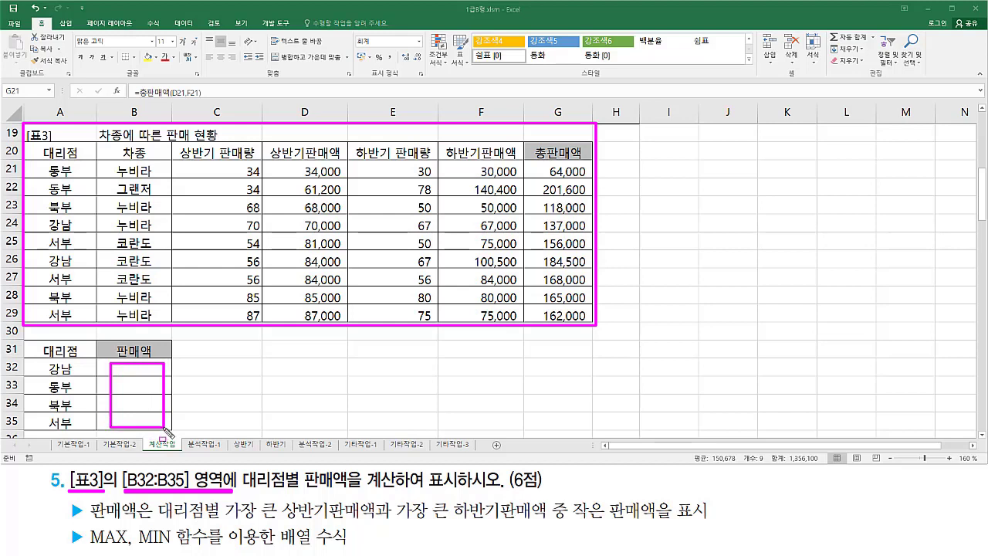
mouse_move(238, 469)
left_mouse_down()
mouse_move(300, 491)
mouse_move(473, 492)
left_mouse_up()
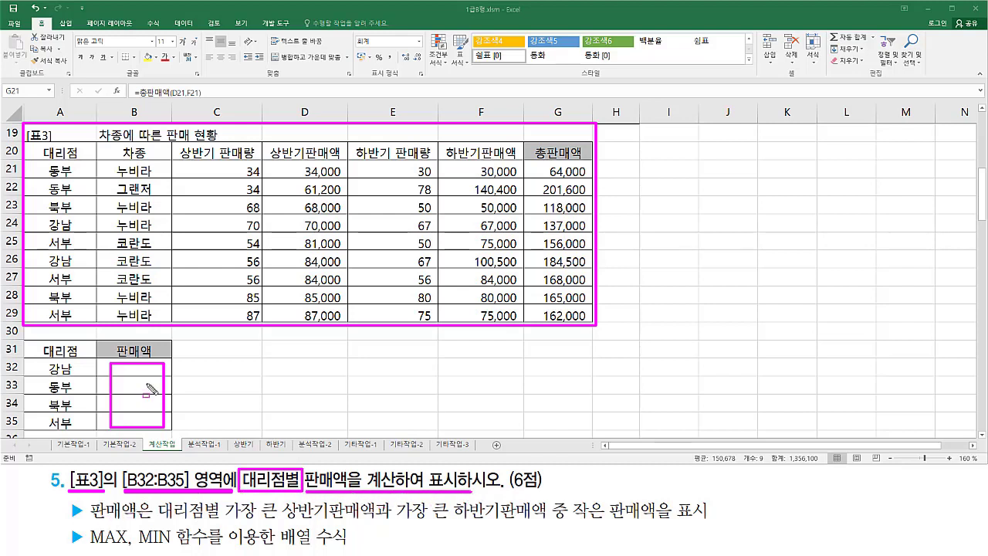
left_click_drag(129, 372, 128, 423)
mouse_move(91, 531)
left_mouse_down()
mouse_move(145, 527)
mouse_move(159, 508)
mouse_move(207, 524)
mouse_move(221, 500)
mouse_move(328, 529)
mouse_move(546, 520)
mouse_move(572, 494)
mouse_move(591, 525)
mouse_move(662, 531)
left_mouse_up()
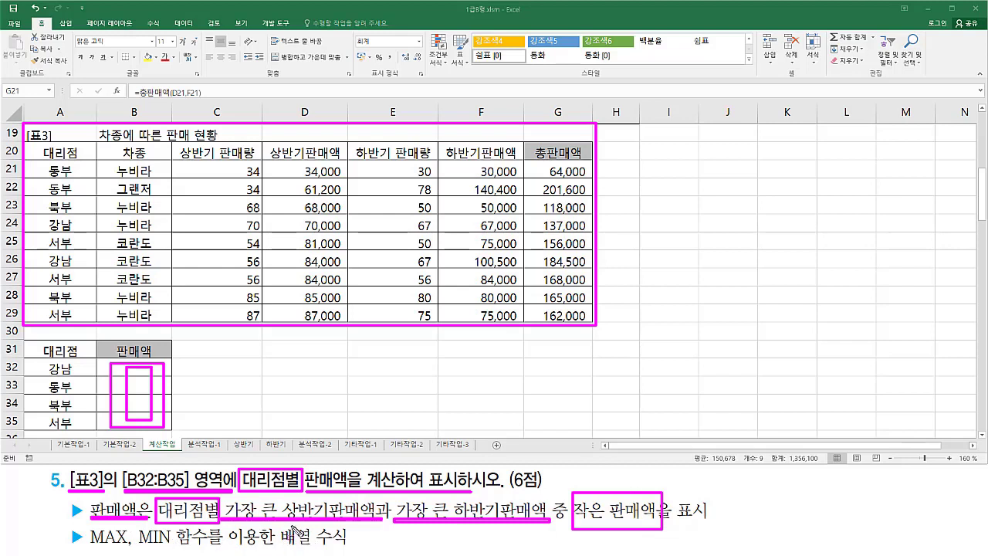
key("Escape")
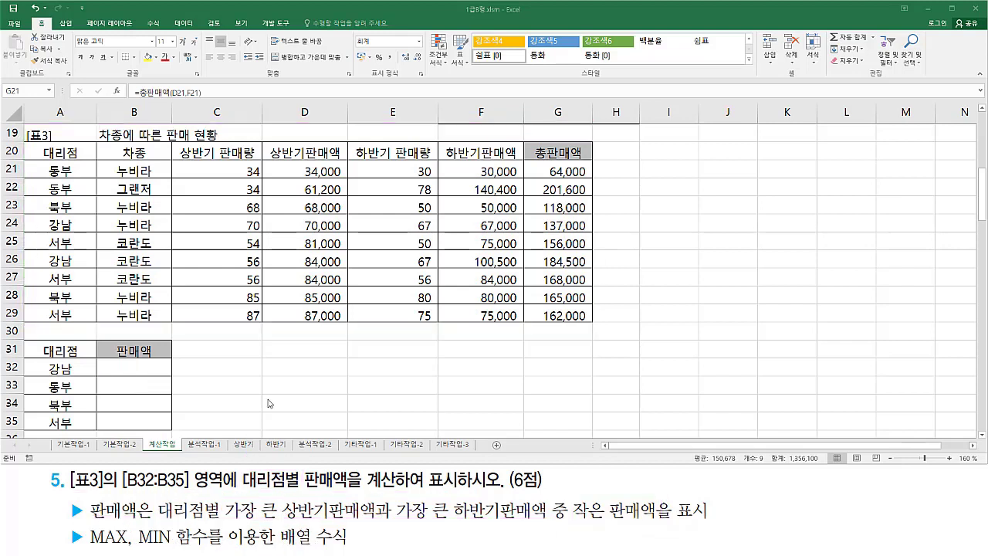
Step: Write the plain-text formula outline "max(상반기) , max(하반기)" in the empty cell D34
left_click(309, 368)
left_click(340, 403)
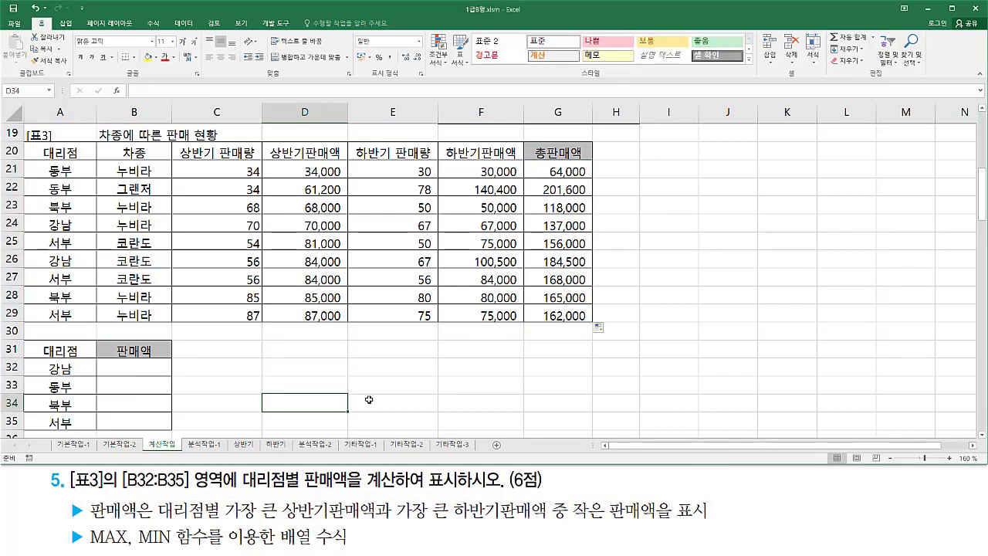
type("max")
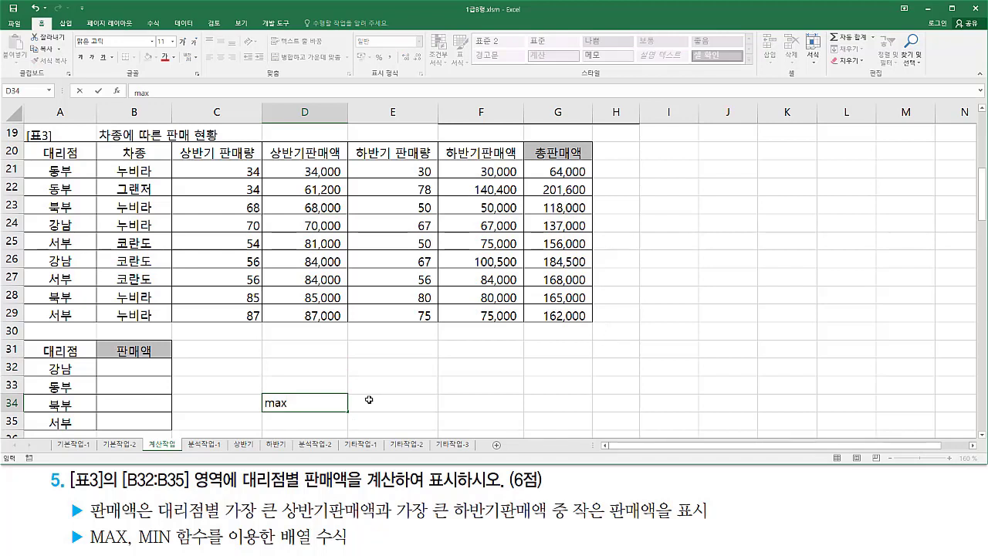
type("(상반기) , max")
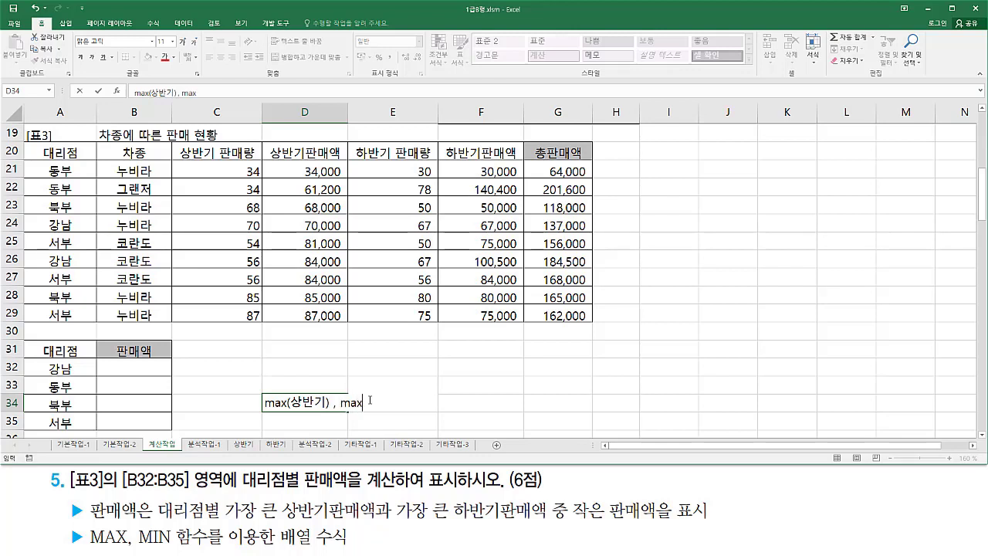
type("(하반기)")
left_click_drag(237, 523, 532, 523)
mouse_move(574, 496)
left_mouse_down()
mouse_move(592, 509)
mouse_move(591, 526)
mouse_move(664, 525)
left_mouse_up()
key("Escape")
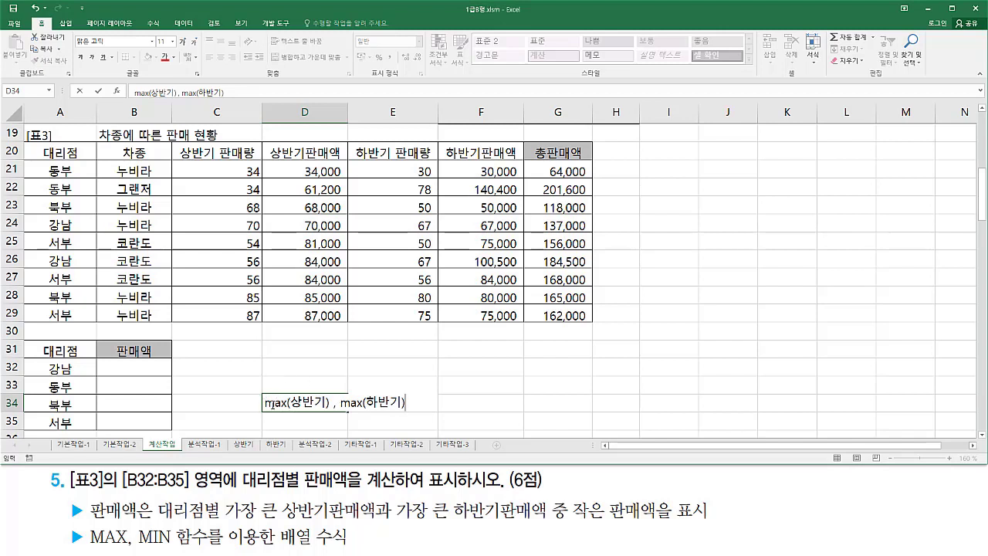
Step: Wrap the outline in D34 in min so that it reads "min( max(상반기) , max(하반기) )"
left_click(272, 402)
key("Home")
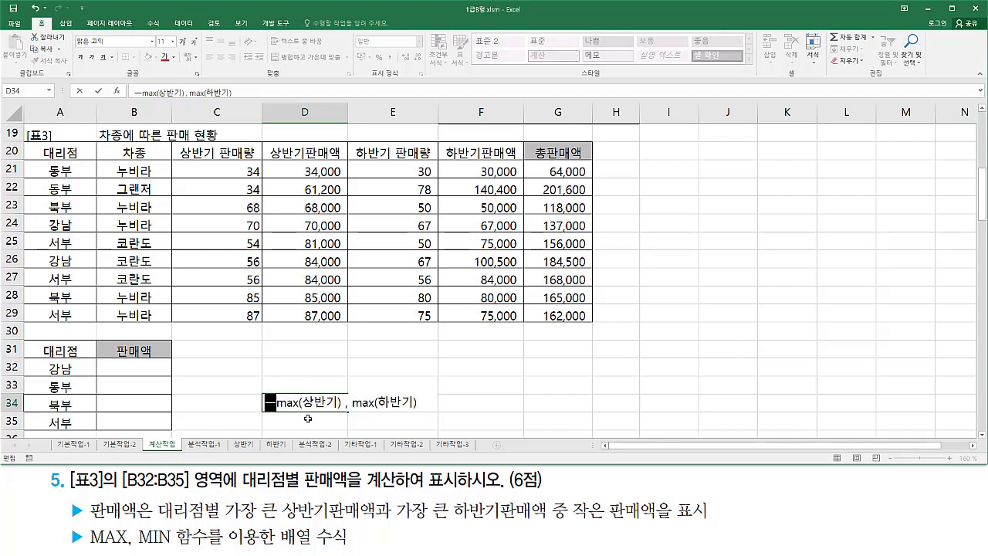
type("min")
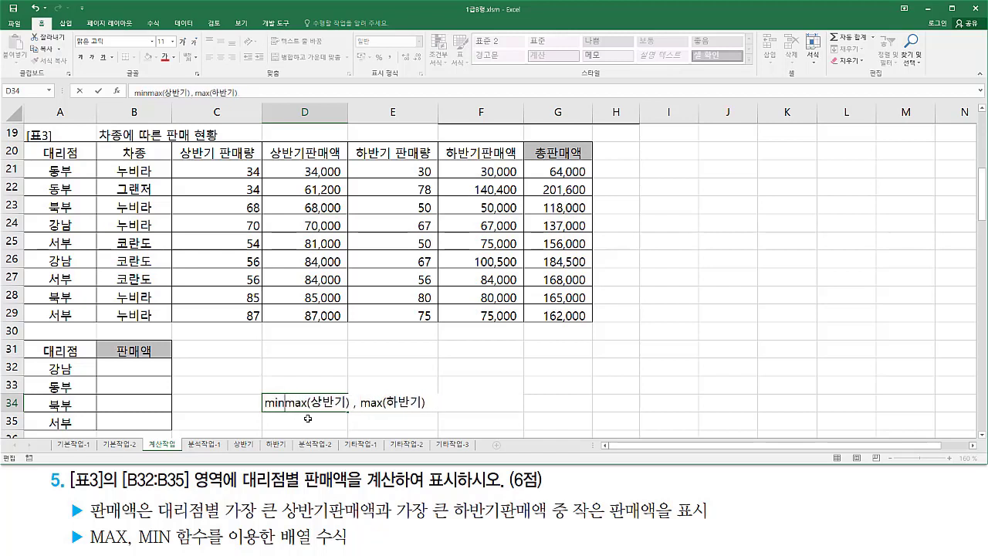
type("(")
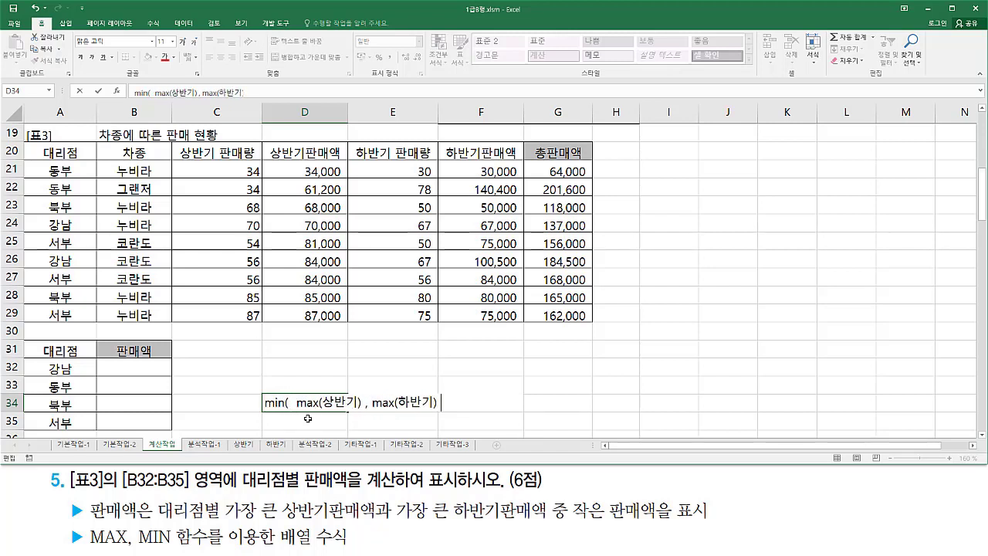
left_click(348, 359)
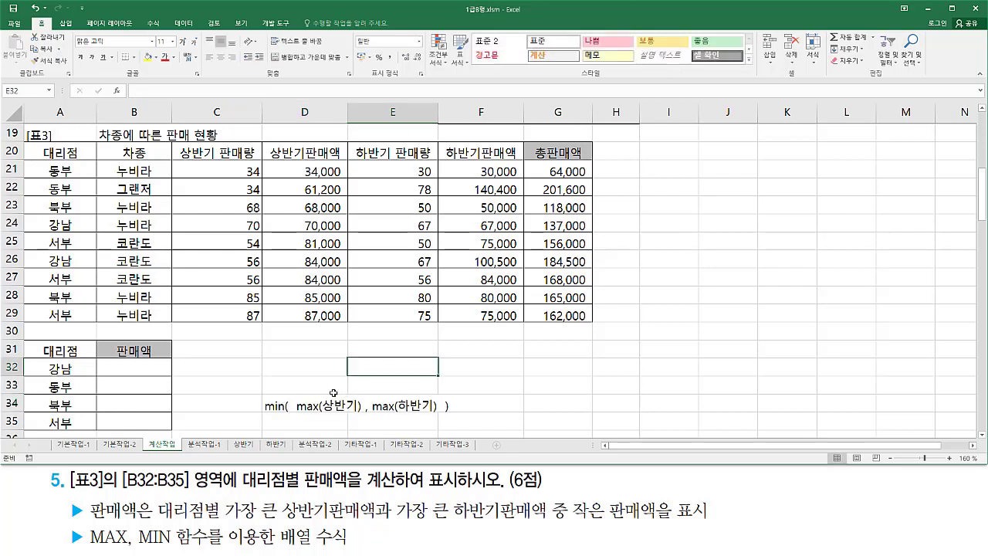
left_click_drag(296, 413, 438, 414)
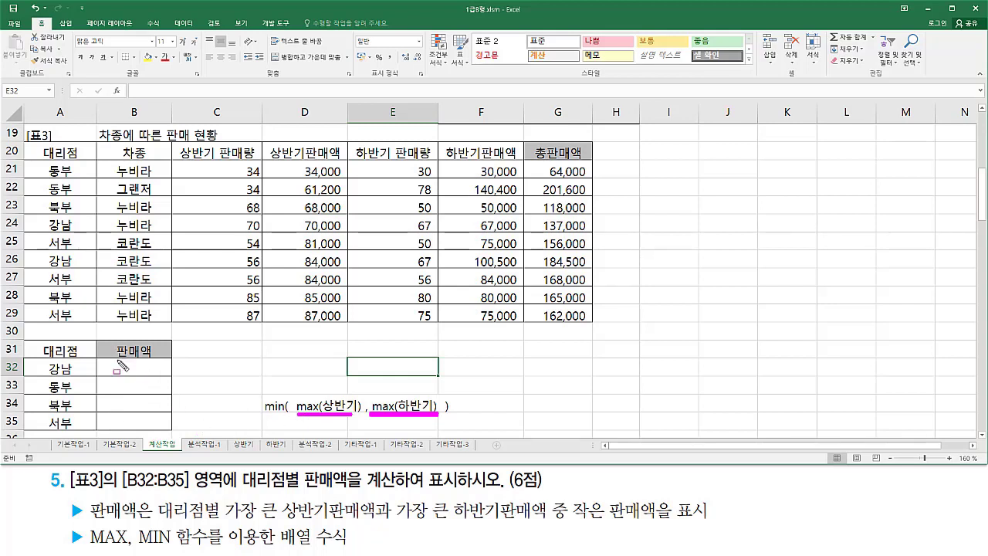
mouse_move(116, 362)
left_mouse_down()
mouse_move(133, 372)
mouse_move(162, 363)
mouse_move(162, 374)
left_mouse_up()
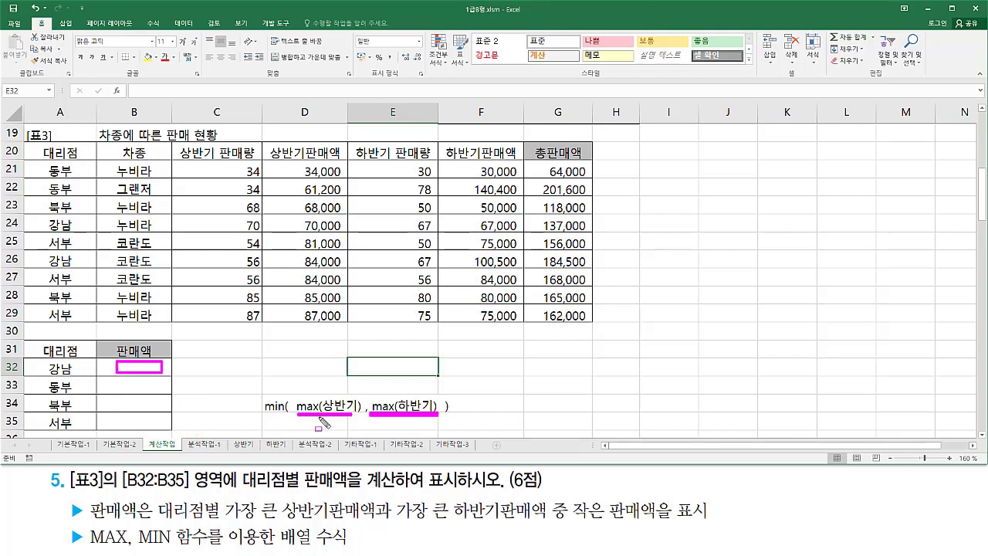
mouse_move(293, 165)
left_mouse_down()
mouse_move(339, 289)
mouse_move(293, 324)
mouse_move(342, 324)
left_mouse_up()
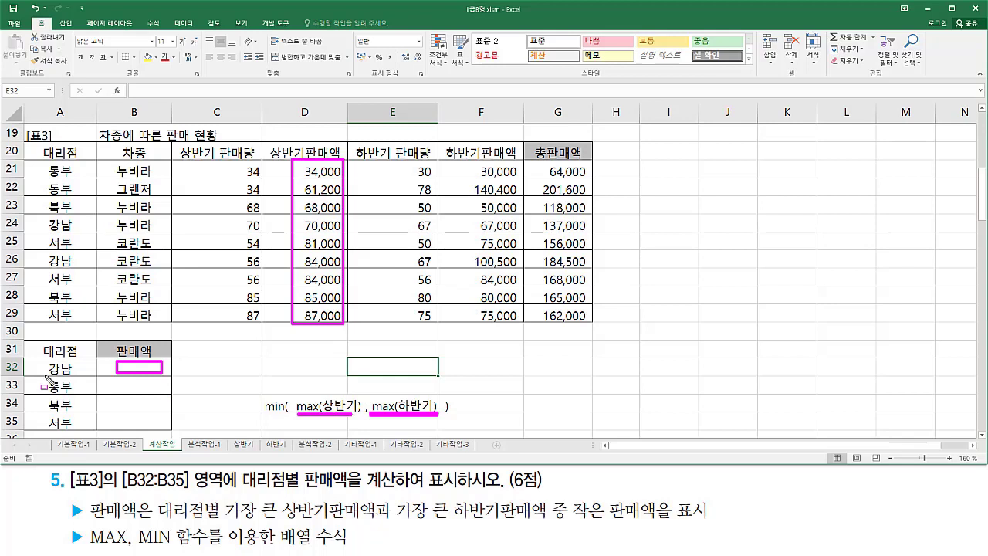
left_click_drag(44, 374, 77, 374)
key("Escape")
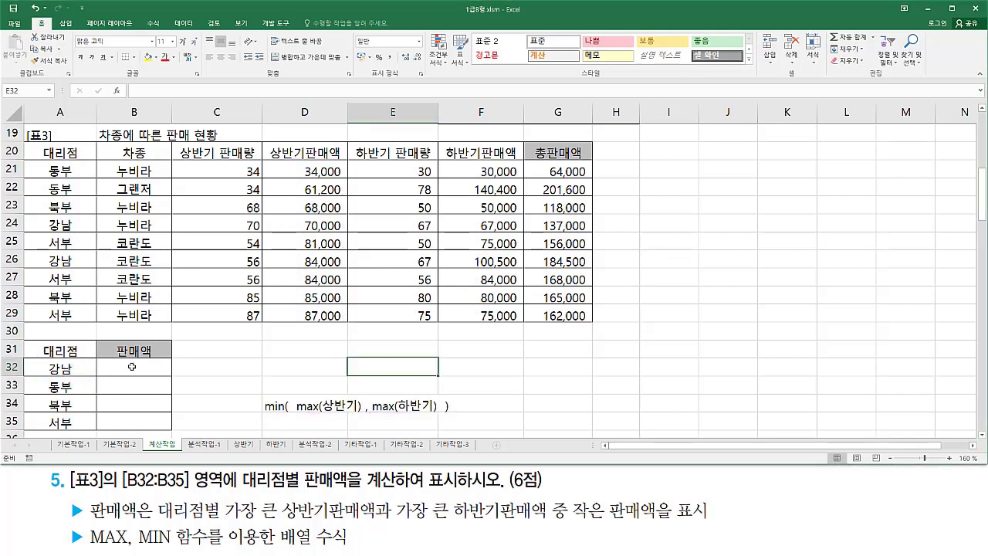
Step: Enter the array formula =max((A21:A29=A32)*D21:D29) in B32 for 강남's largest 상반기판매액
left_click(132, 367)
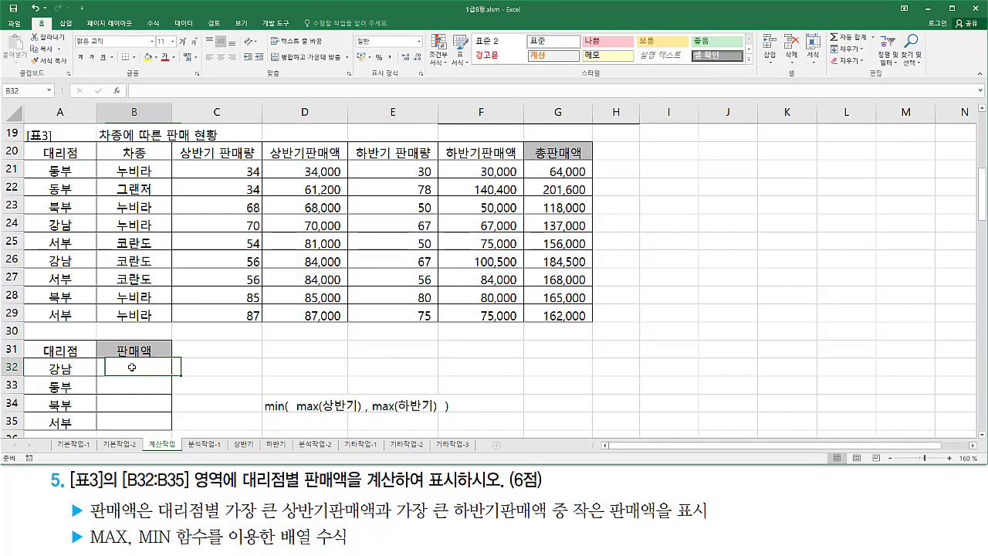
type("=max(")
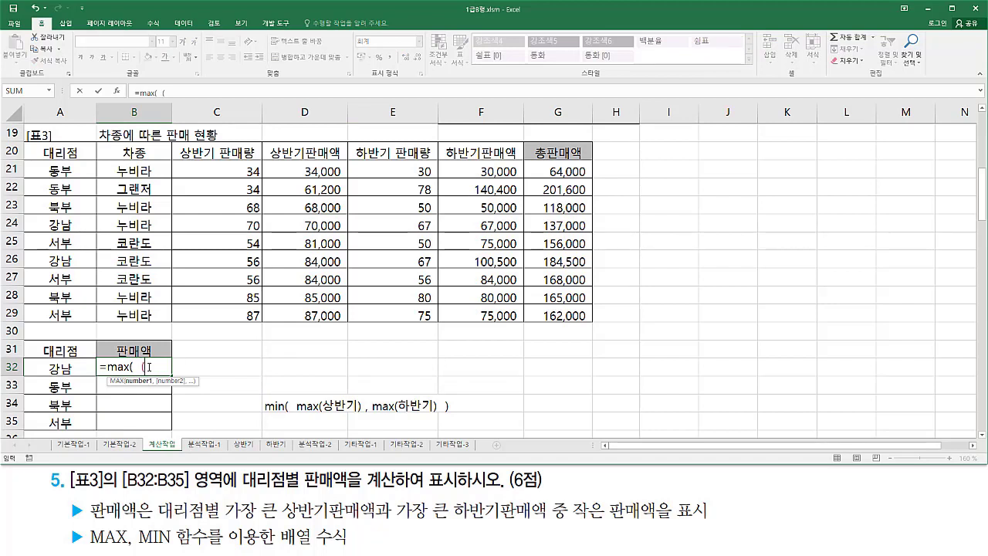
type("(")
left_click_drag(66, 170, 66, 315)
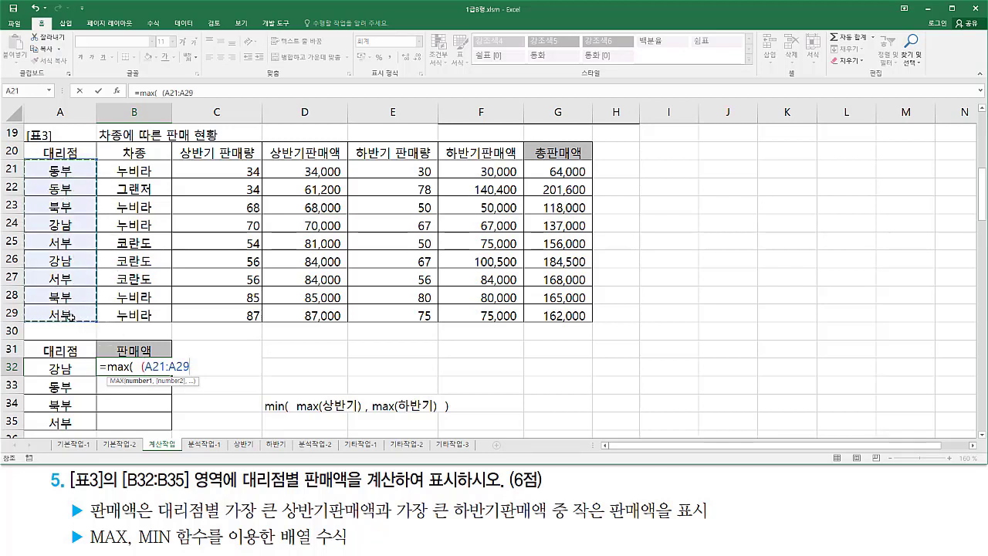
type("=")
left_click(62, 368)
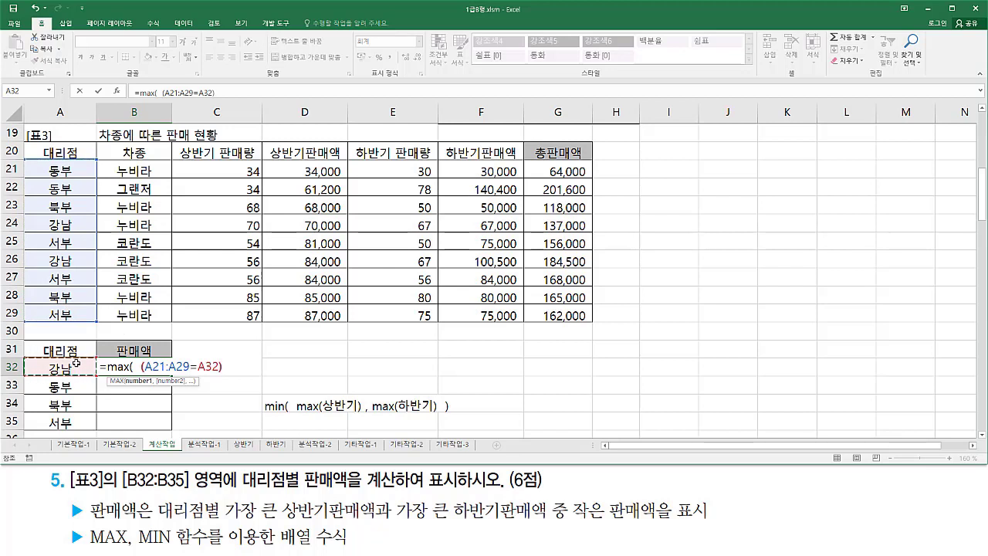
type(")")
left_click_drag(306, 170, 306, 312)
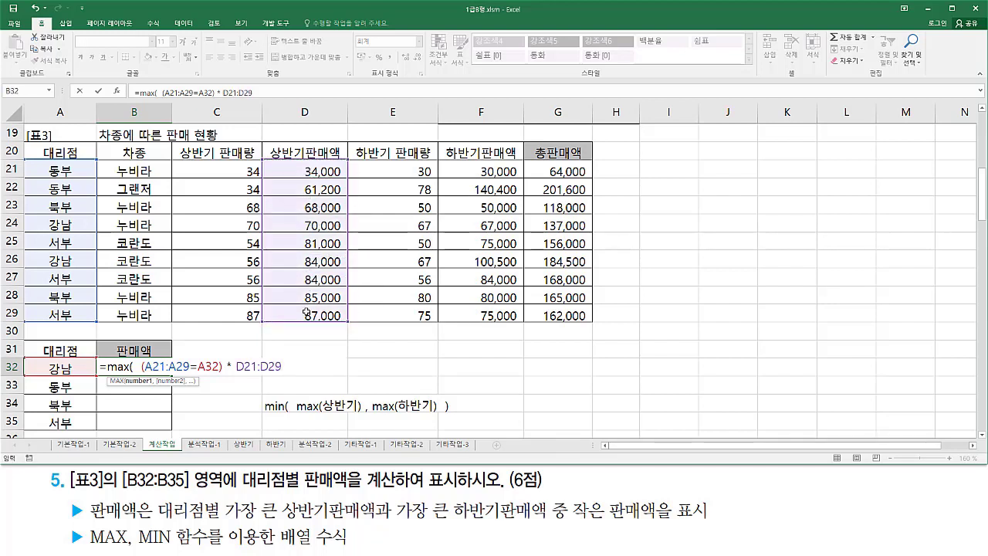
type(")")
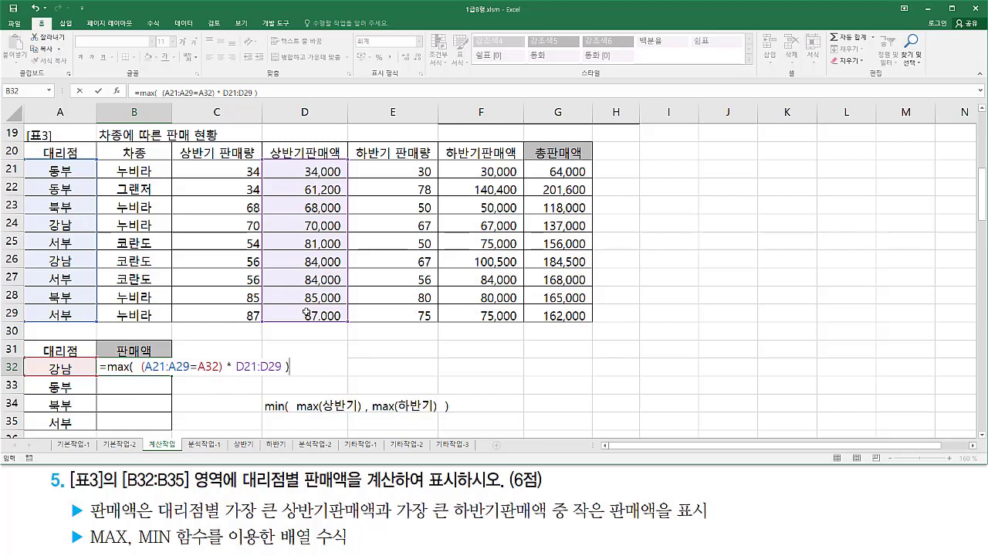
key("ctrl+shift+Return")
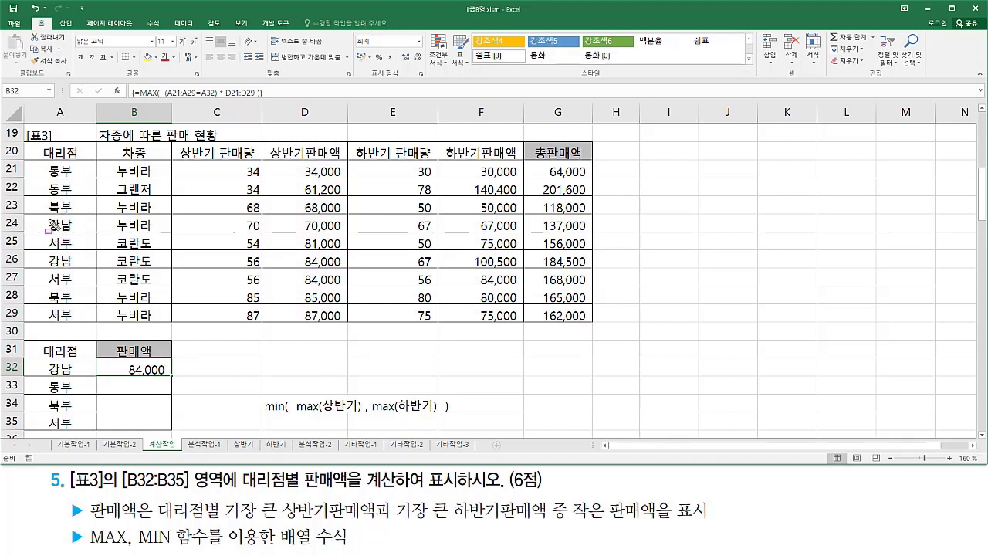
left_click_drag(48, 232, 76, 215)
left_click_drag(46, 251, 85, 269)
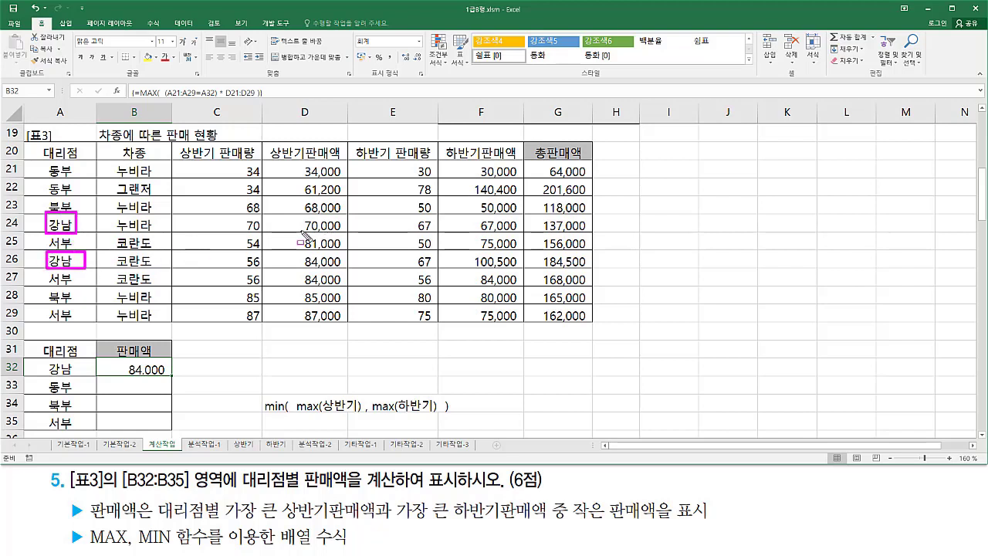
left_click_drag(297, 232, 345, 232)
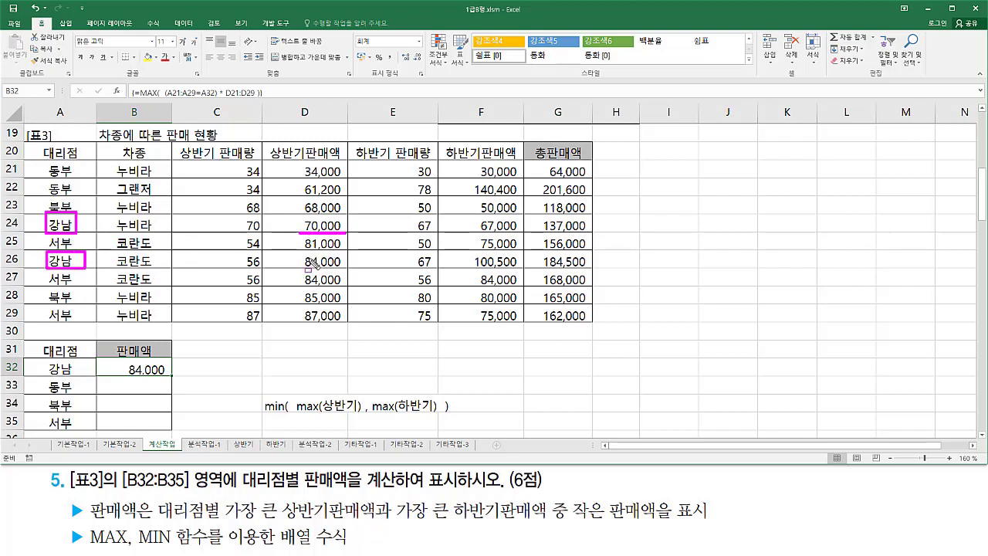
left_click_drag(298, 268, 340, 269)
left_click_drag(299, 253, 344, 270)
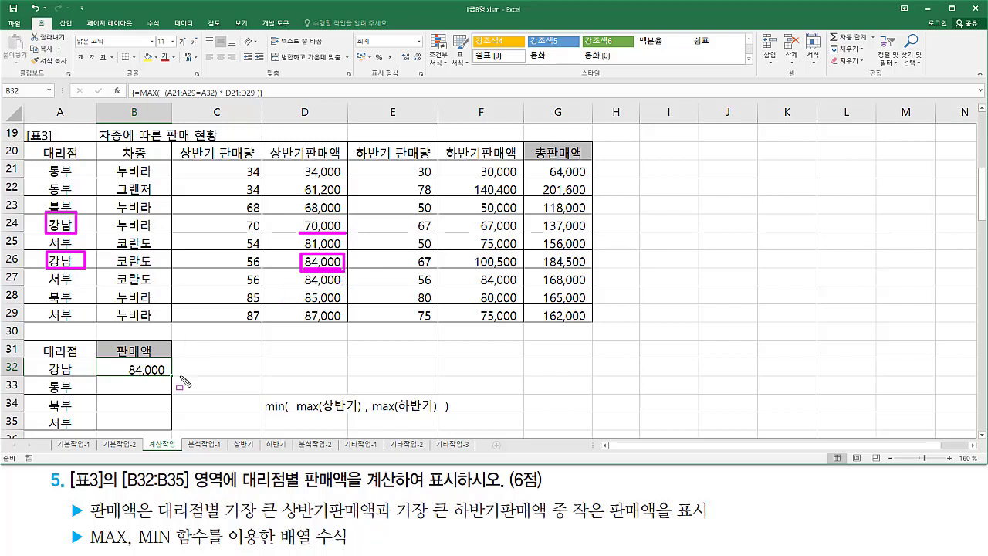
key("Escape")
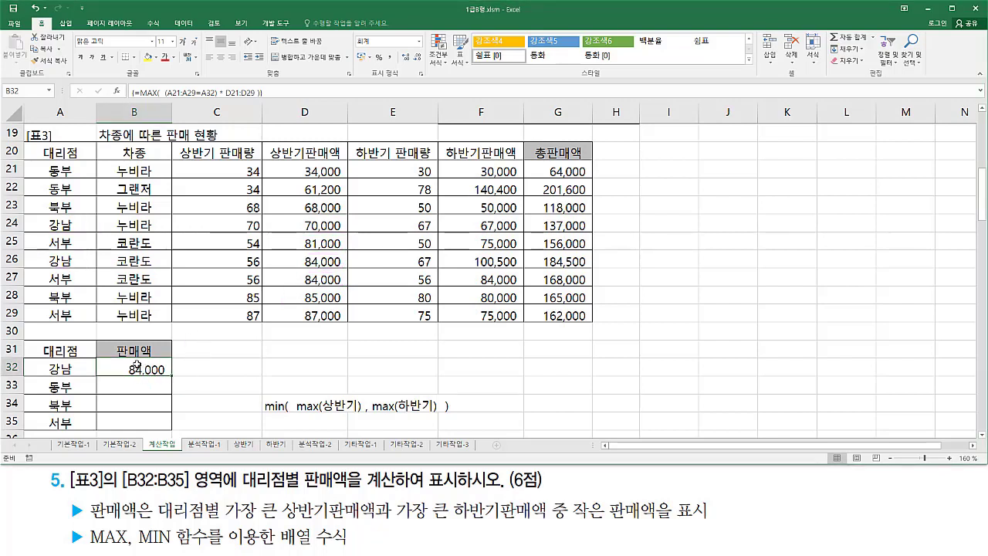
Step: Open B32's formula for editing and copy its whole MAX expression without the equals sign
double_click(136, 366)
left_click(127, 383)
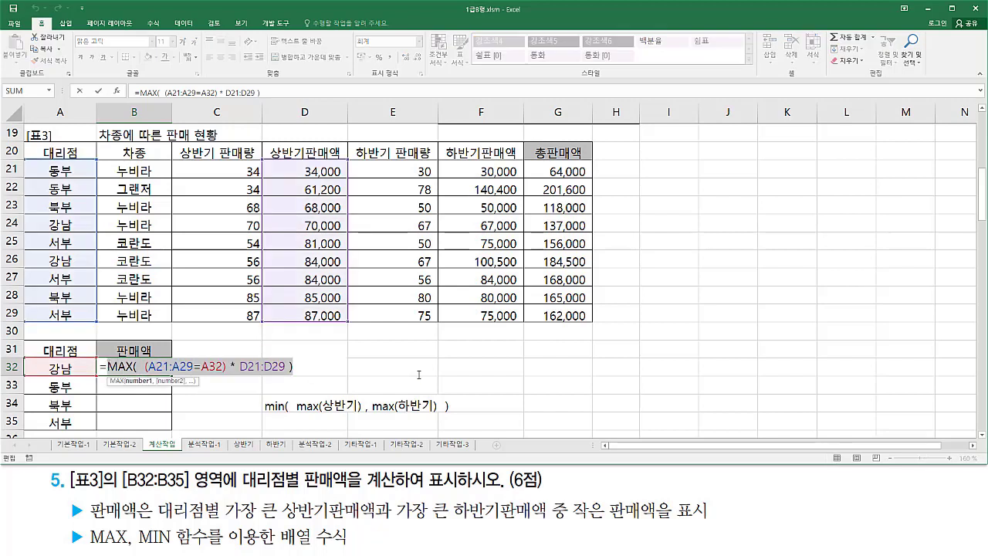
left_click(301, 368)
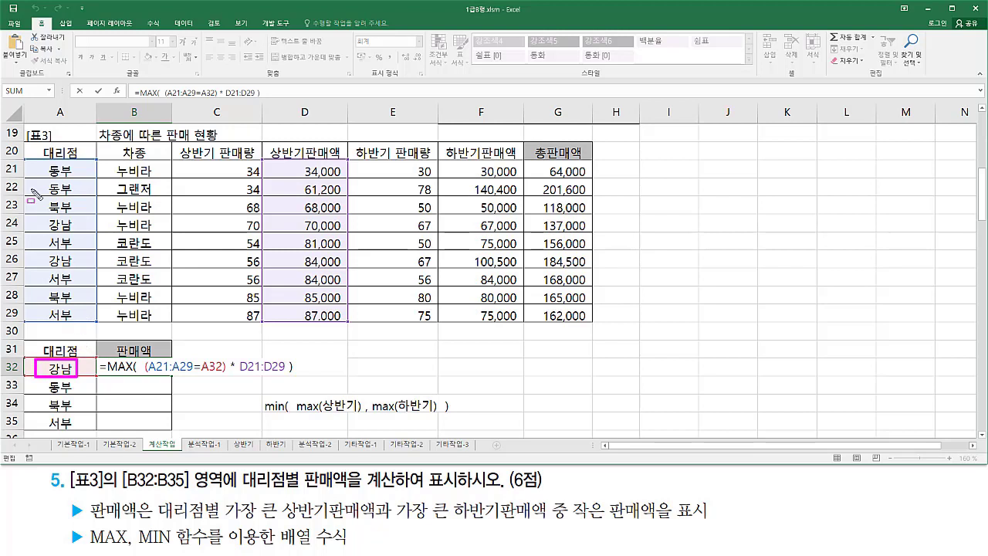
left_click_drag(34, 158, 91, 322)
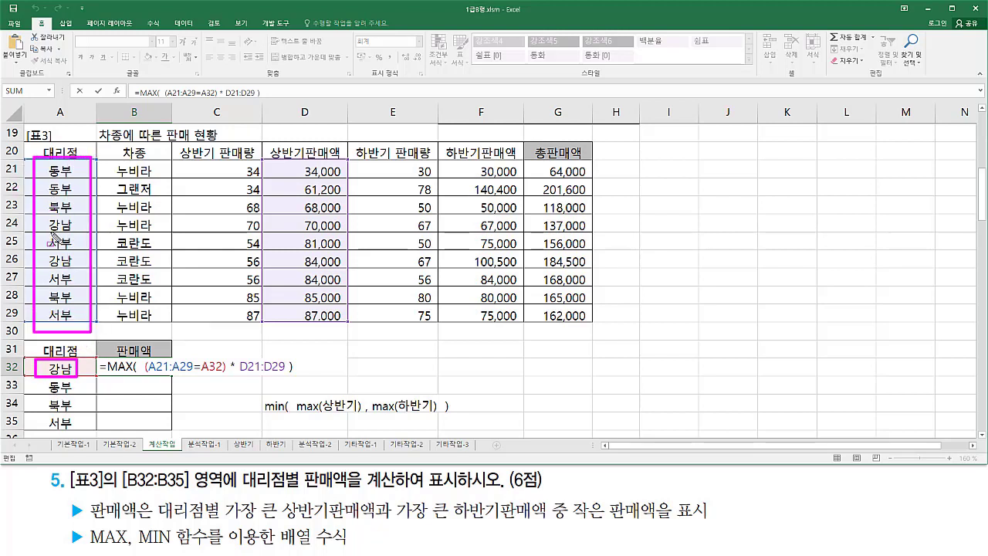
left_click_drag(238, 376, 285, 376)
mouse_move(285, 159)
left_mouse_down()
mouse_move(285, 309)
mouse_move(343, 333)
left_mouse_up()
mouse_move(466, 171)
left_mouse_down()
mouse_move(525, 339)
mouse_move(466, 160)
left_mouse_up()
key("Escape")
Step: Replace D21:D29 with F21:F29 in B32's MAX formula and enter it as an array formula for 강남's largest 하반기판매액
left_click_drag(239, 366, 286, 366)
key("Delete")
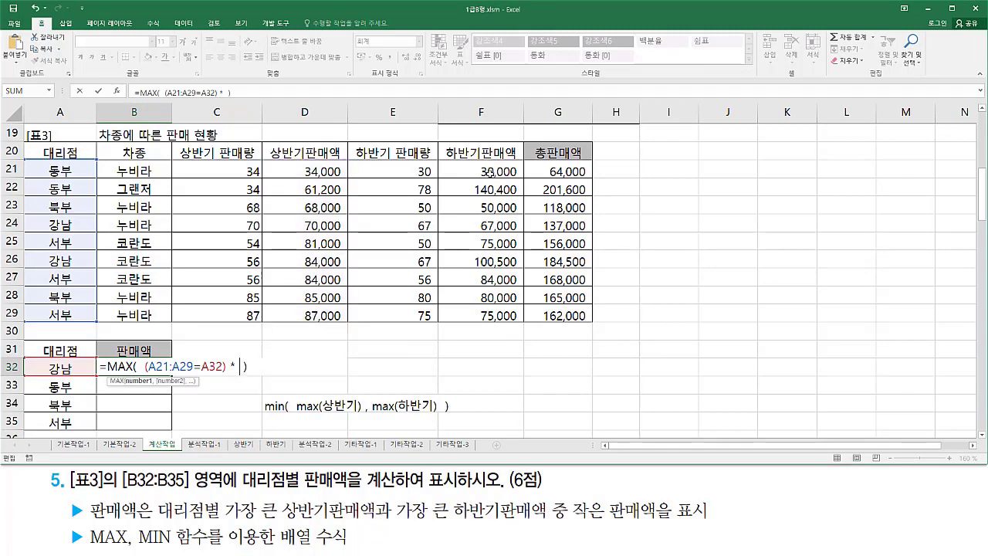
left_click_drag(487, 172, 461, 322)
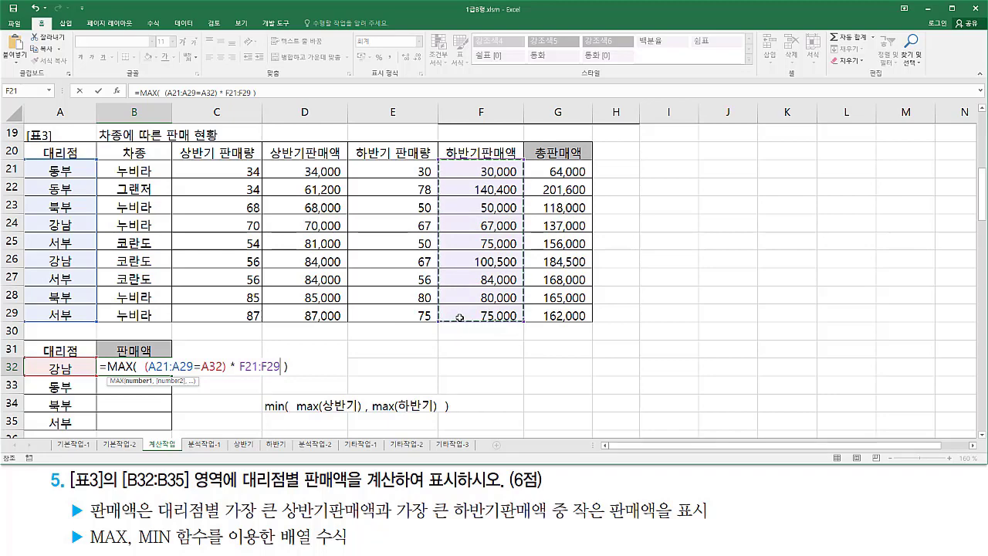
key("ctrl+shift+Return")
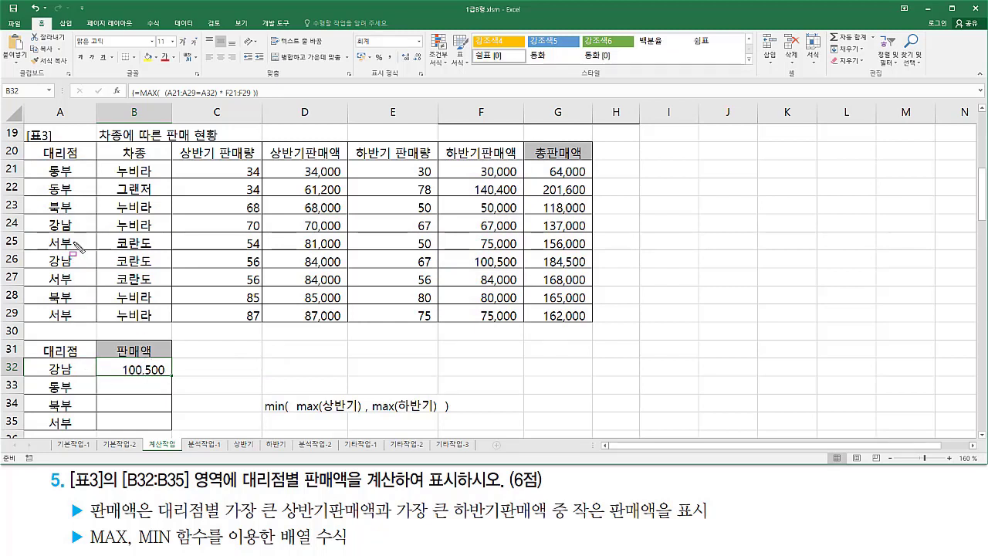
mouse_move(40, 213)
left_mouse_down()
mouse_move(80, 232)
mouse_move(84, 268)
left_mouse_up()
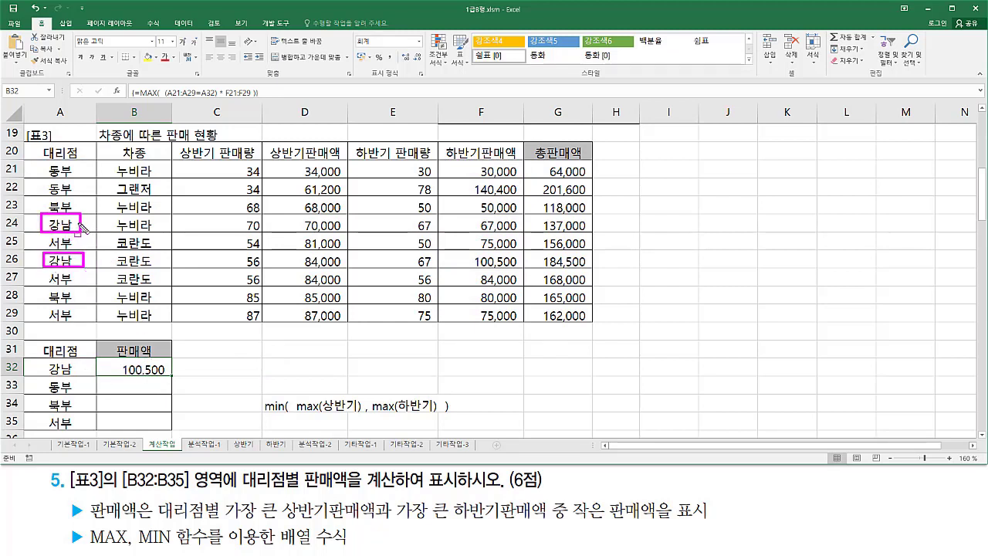
mouse_move(77, 222)
left_mouse_down()
mouse_move(456, 224)
mouse_move(522, 233)
left_mouse_up()
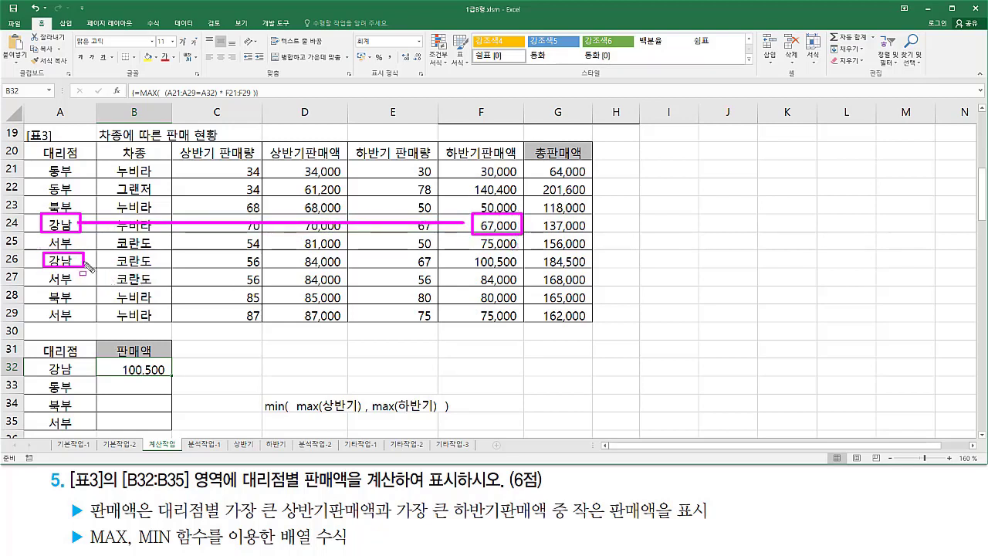
mouse_move(82, 262)
left_mouse_down()
mouse_move(472, 262)
mouse_move(470, 249)
mouse_move(522, 268)
left_mouse_up()
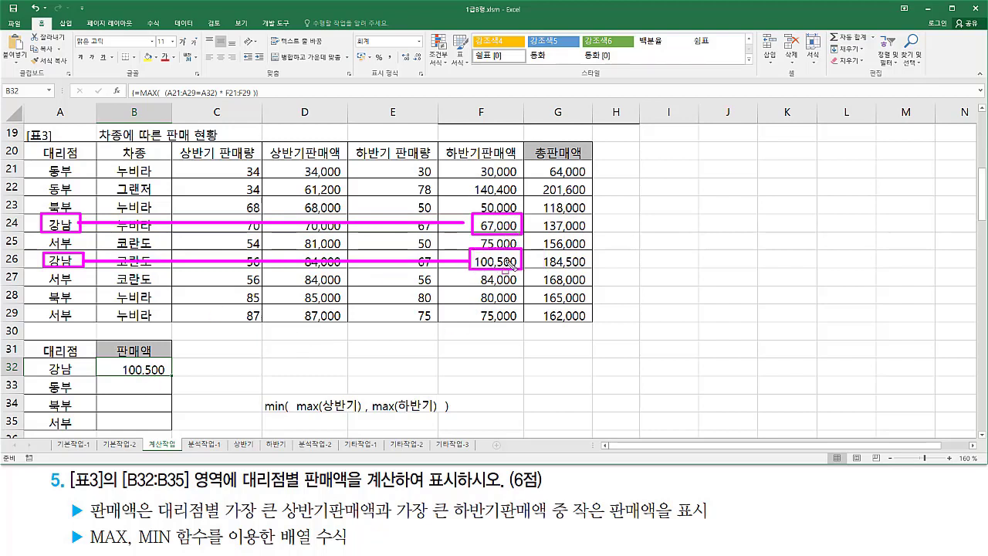
key("Escape")
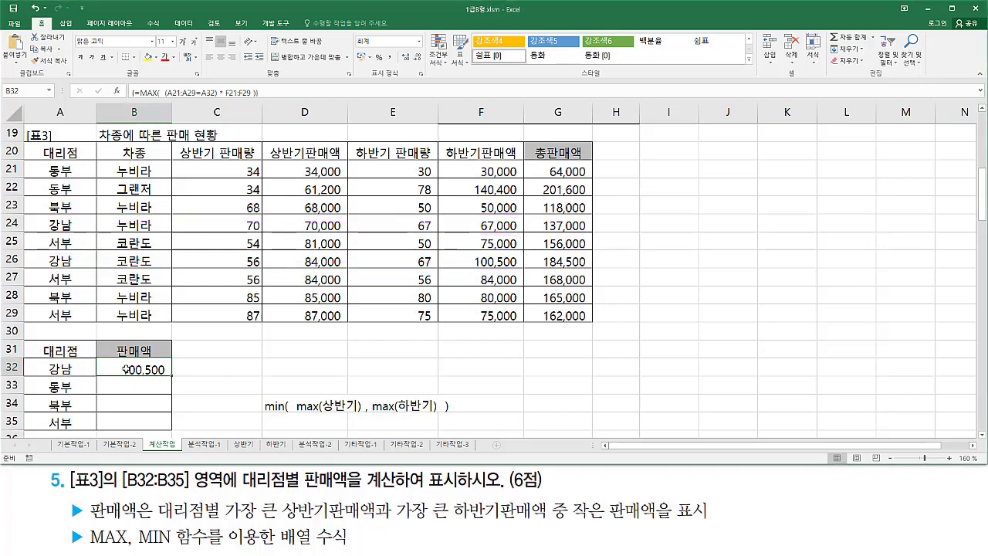
Step: Extend B32's formula to =min(MAX((A21:A29=A32)*D21:D29), MAX((A21:A29=A32)*F21:F29)), inserting the copied 상반기 MAX expression first
double_click(126, 369)
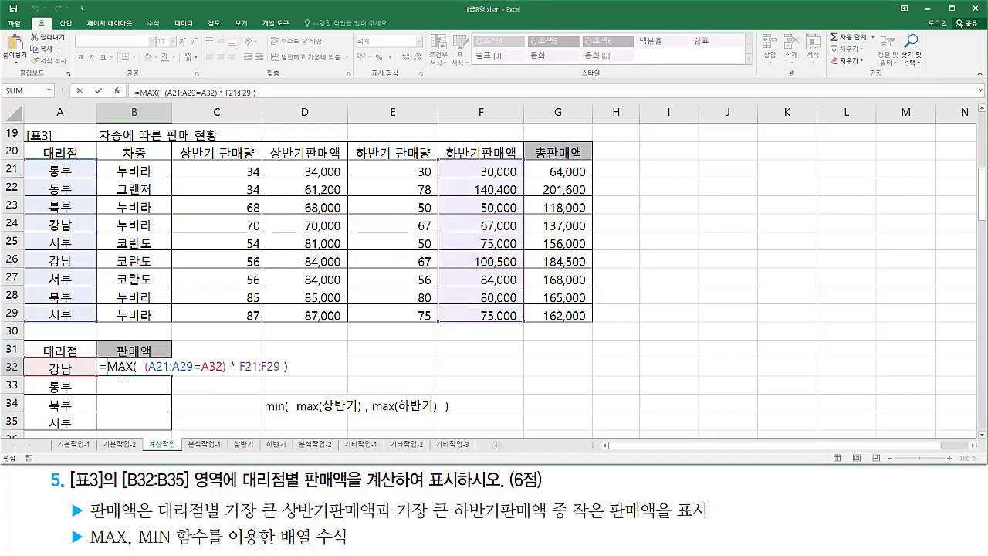
type("min(")
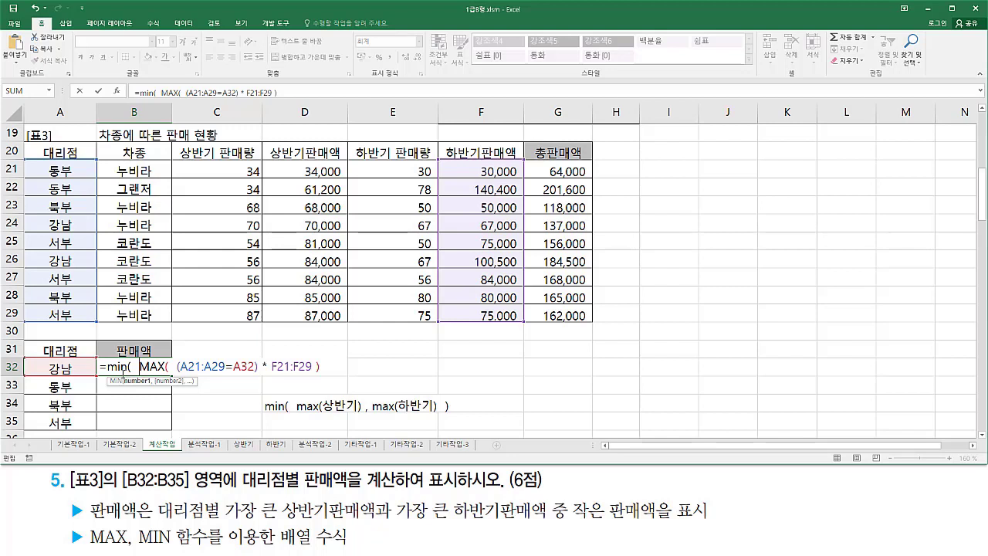
type("MAX(  (A21:A29=A32) * D21:D29 )")
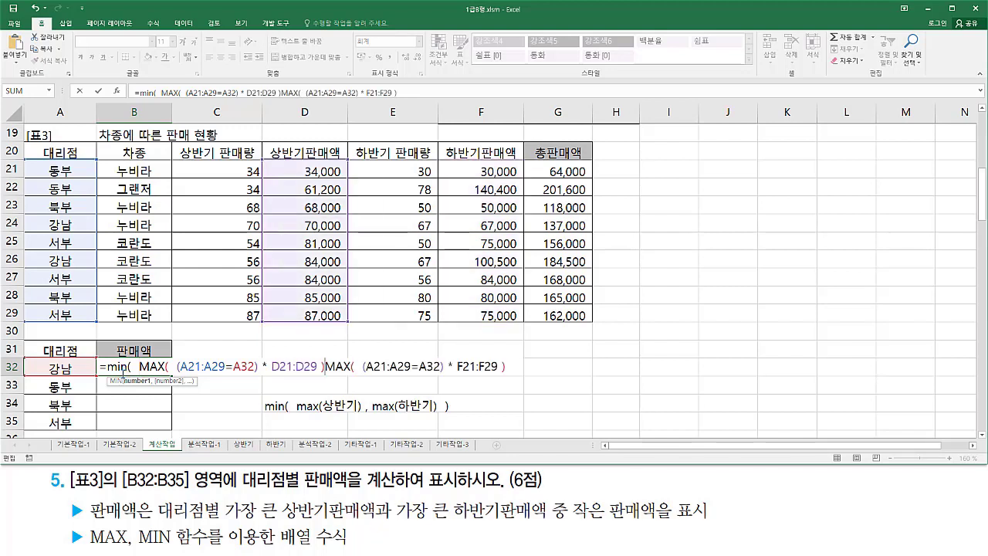
type(",")
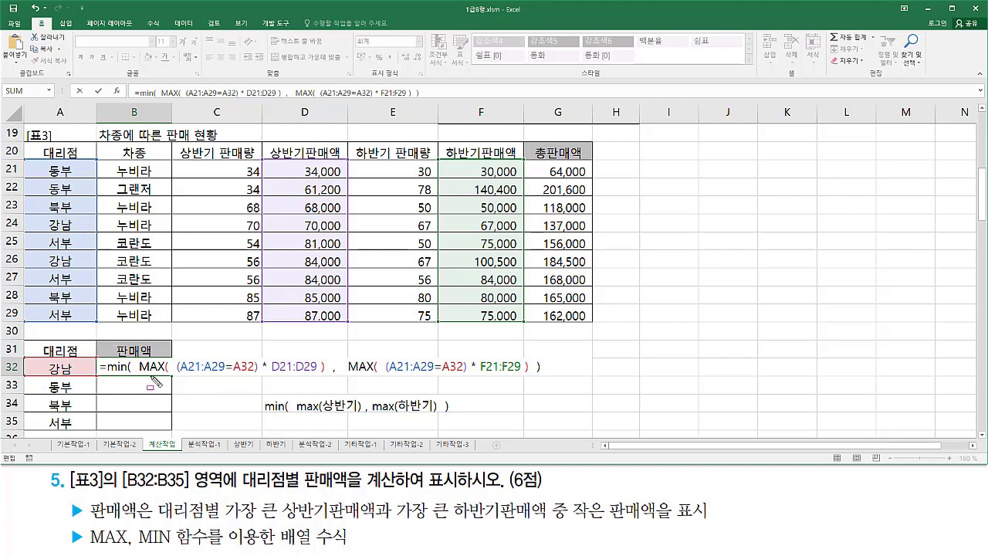
left_click_drag(140, 376, 324, 378)
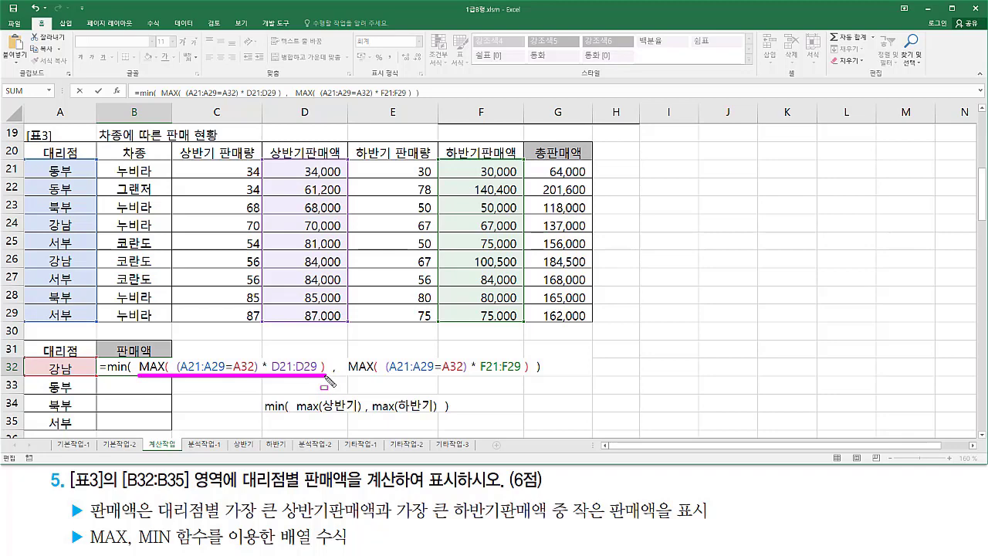
left_click_drag(343, 378, 532, 380)
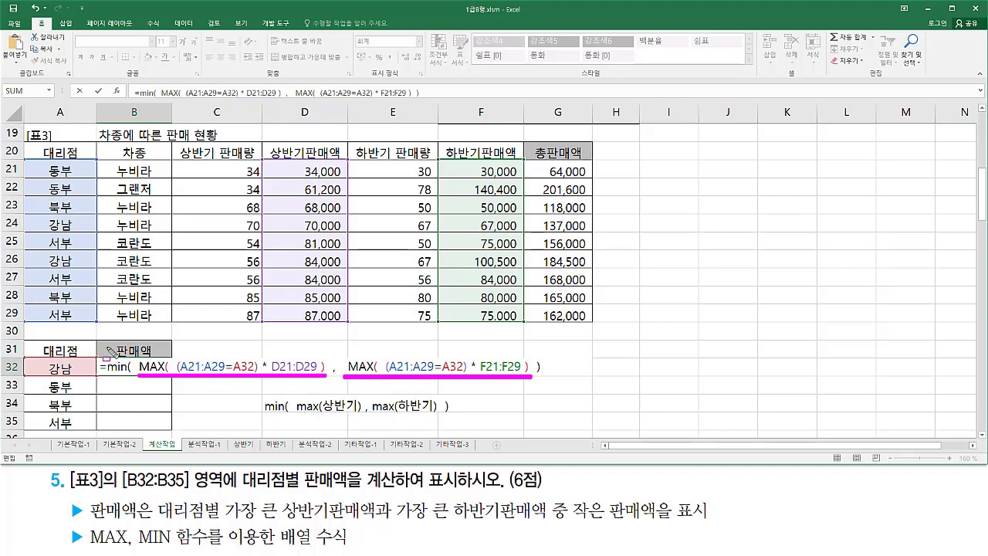
left_click_drag(106, 349, 547, 389)
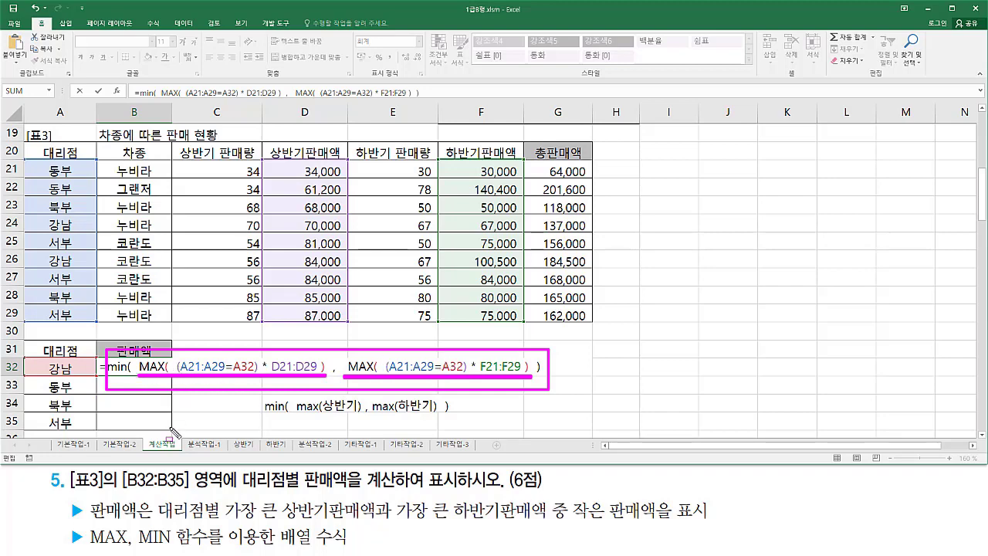
key("Escape")
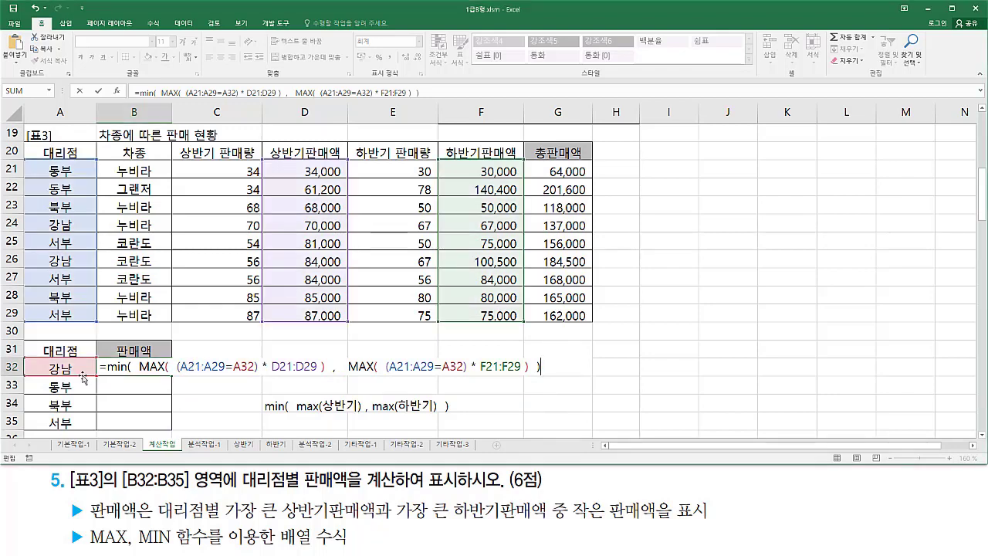
Step: Make A21:A29, D21:D29 and F21:F29 absolute references in both MAX expressions of B32's formula, leaving A32 relative
left_click_drag(185, 366, 222, 366)
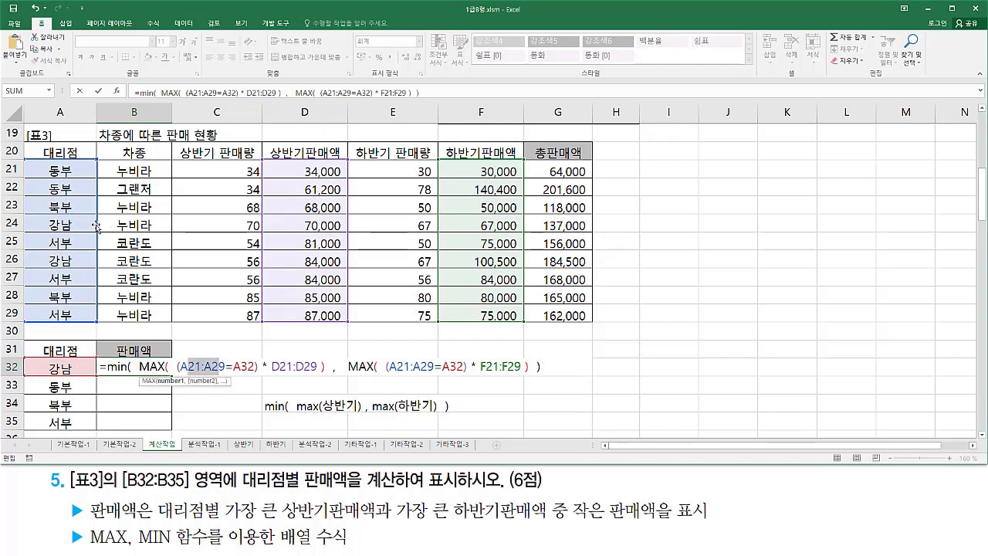
key("F4")
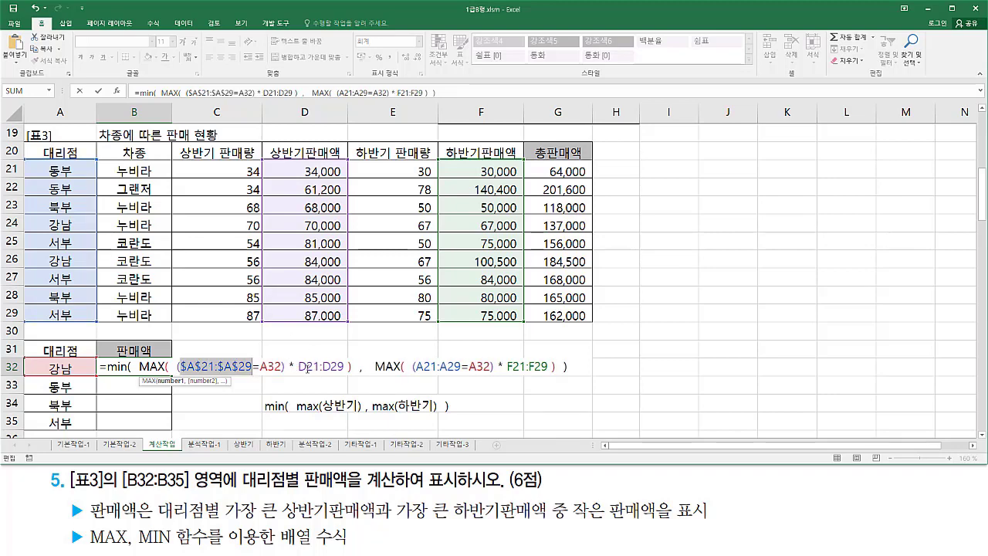
left_click_drag(298, 366, 342, 366)
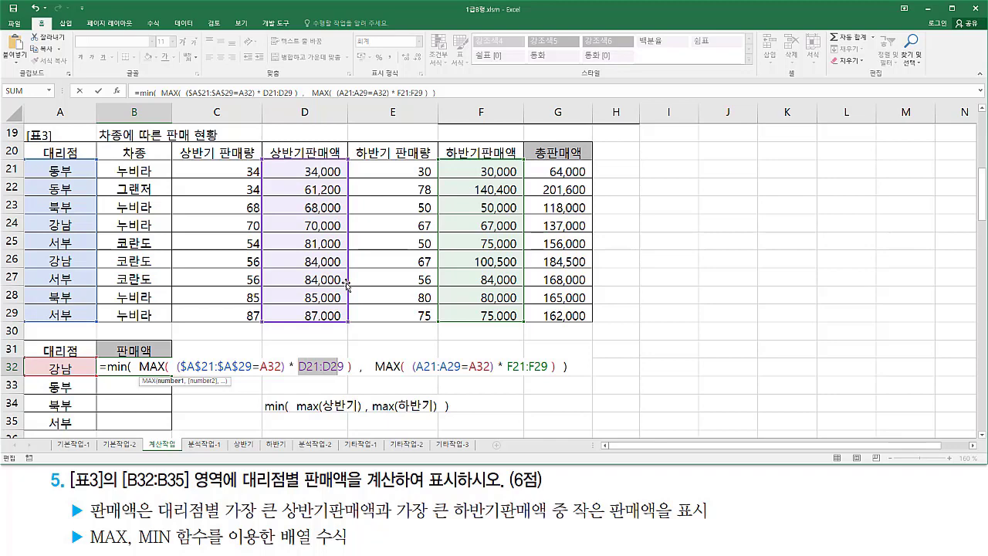
key("F4")
left_click_drag(450, 366, 480, 365)
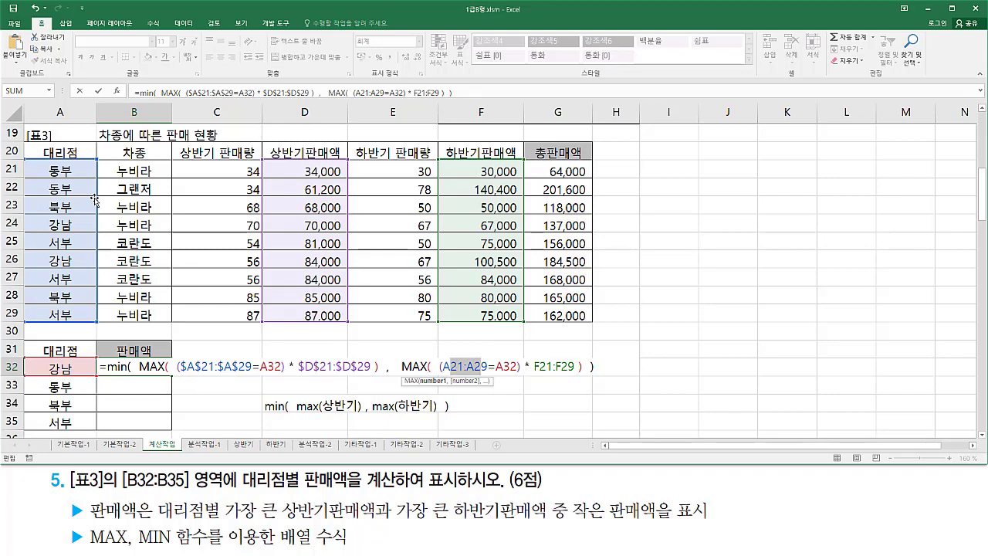
key("F4")
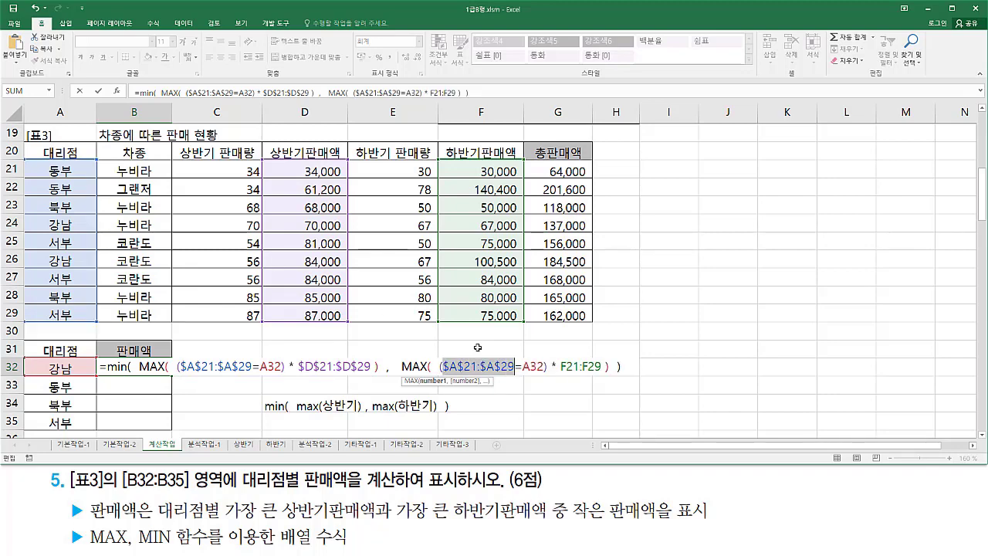
left_click_drag(561, 367, 602, 367)
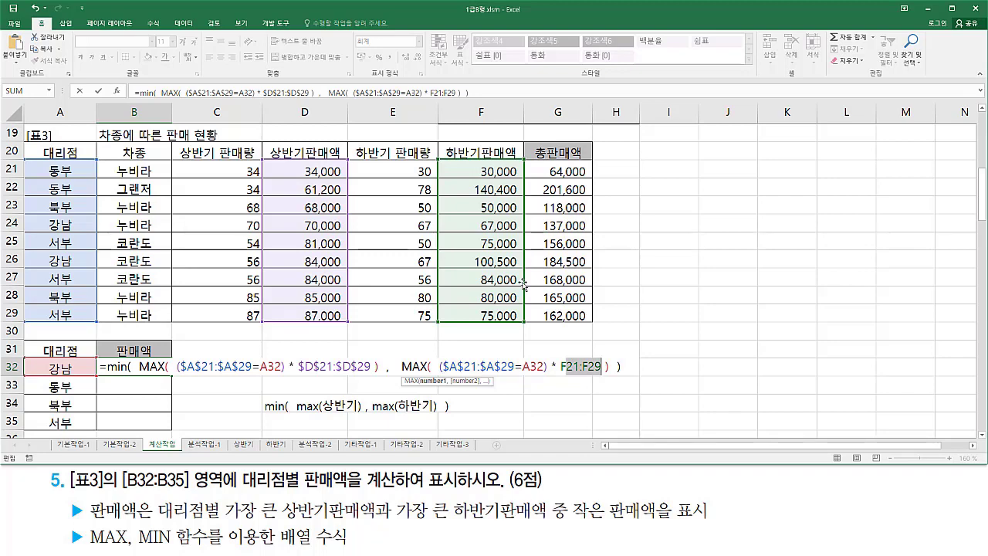
key("F4")
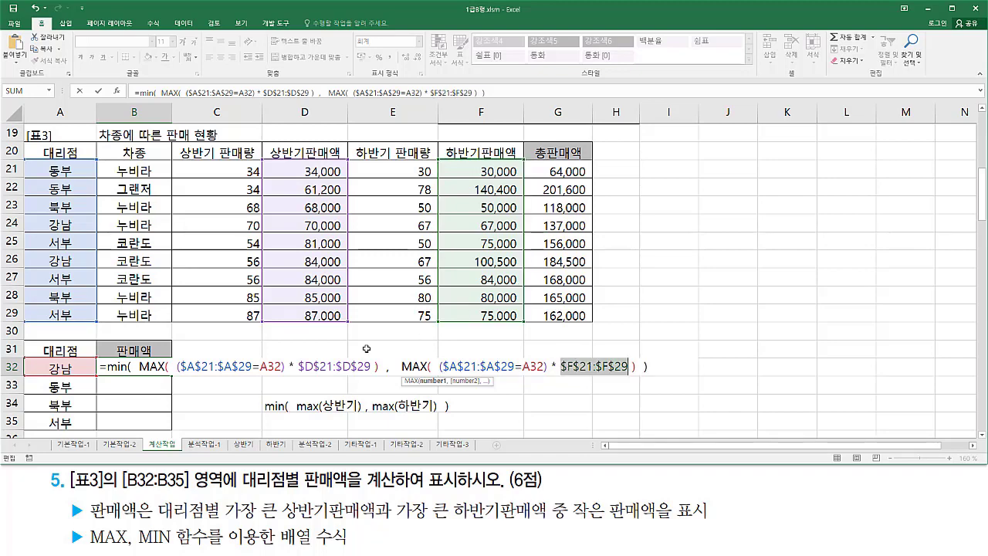
left_click_drag(259, 377, 287, 377)
left_click_drag(522, 377, 543, 377)
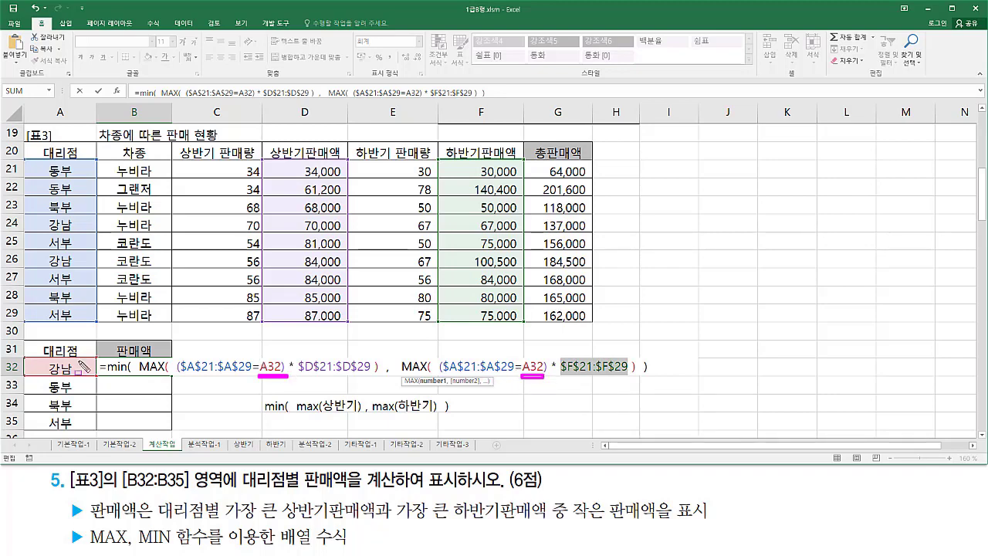
mouse_move(36, 371)
left_mouse_down()
mouse_move(71, 360)
mouse_move(83, 375)
left_mouse_up()
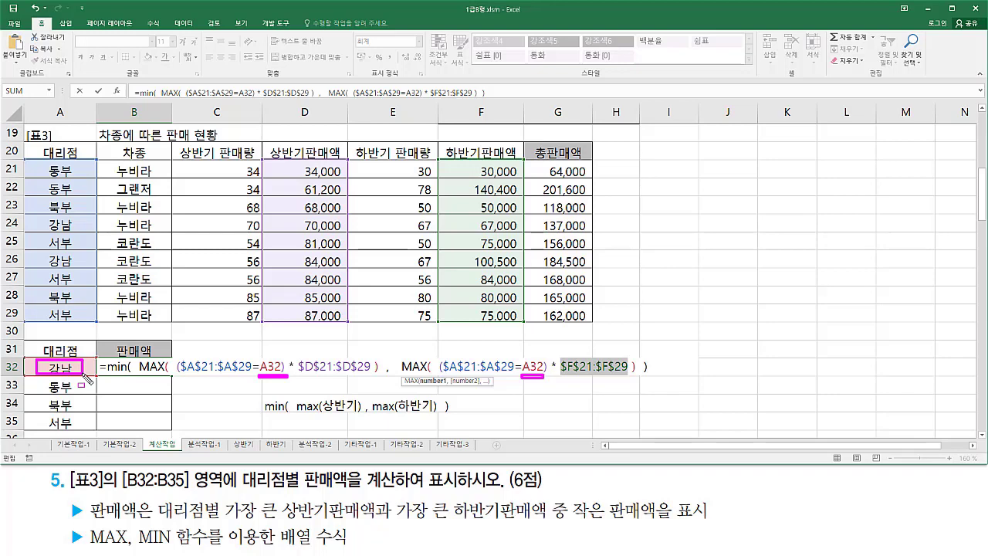
left_click_drag(113, 379, 146, 392)
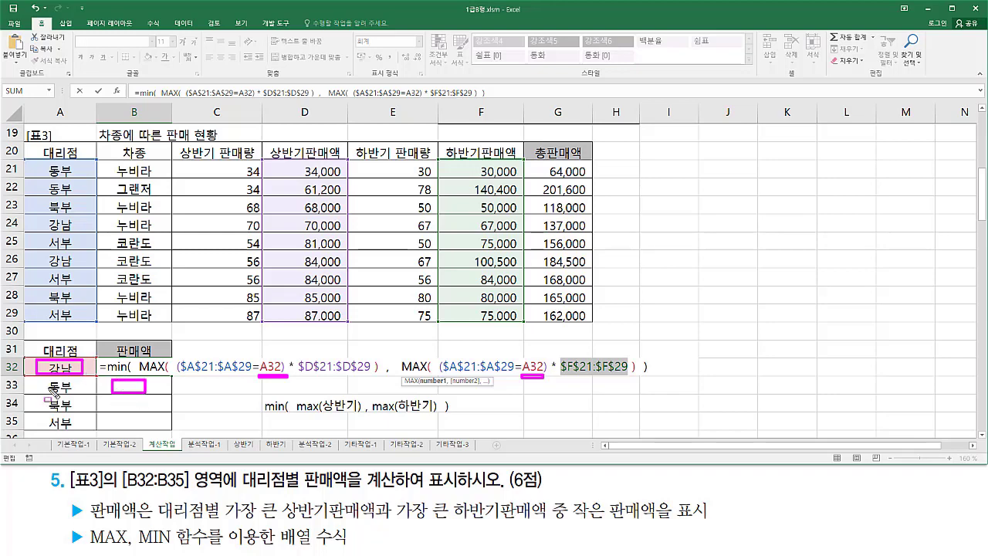
mouse_move(44, 385)
left_mouse_down()
mouse_move(85, 386)
mouse_move(44, 393)
mouse_move(84, 418)
mouse_move(50, 429)
mouse_move(45, 417)
mouse_move(74, 415)
mouse_move(81, 432)
left_mouse_up()
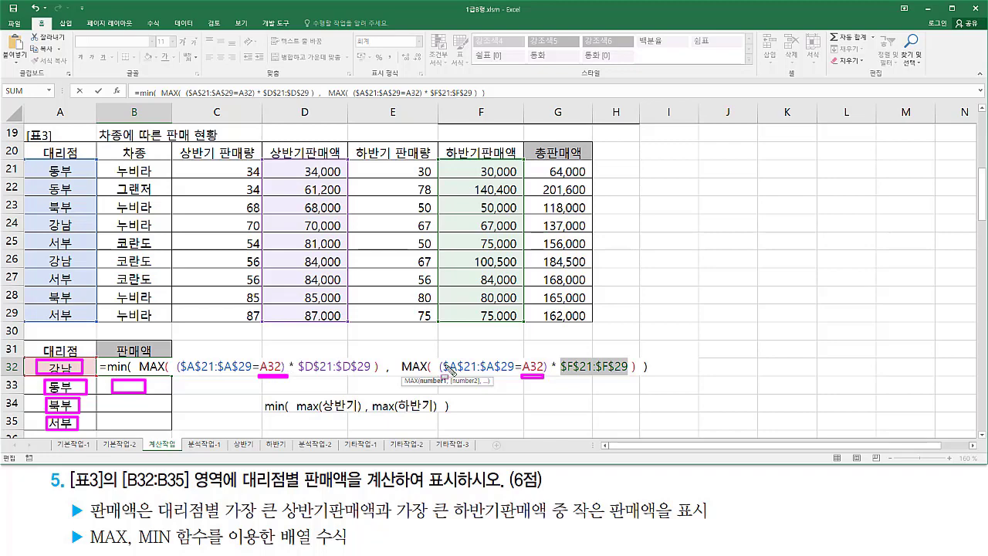
key("Escape")
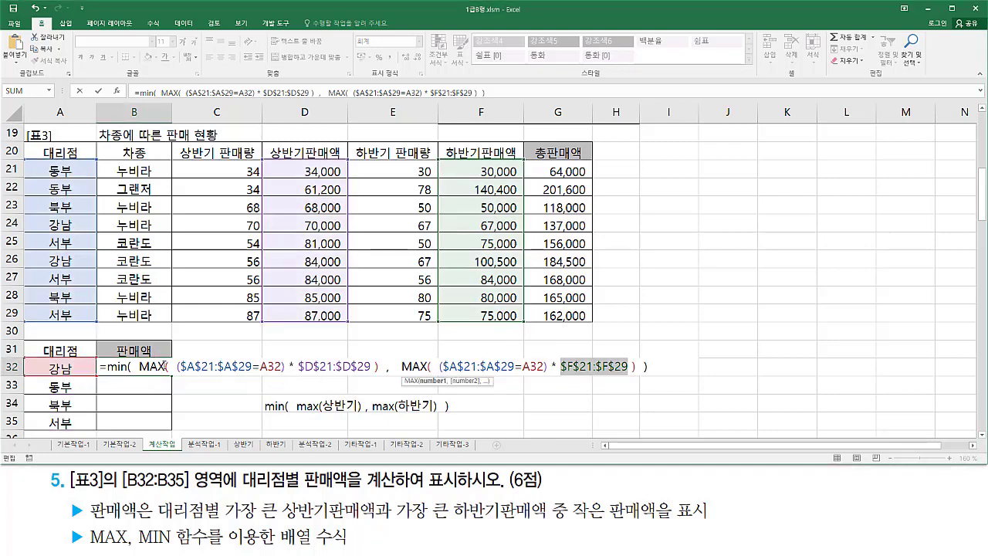
Step: Enter B32's MIN/MAX formula as an array formula and fill it down to B35
left_click(165, 365)
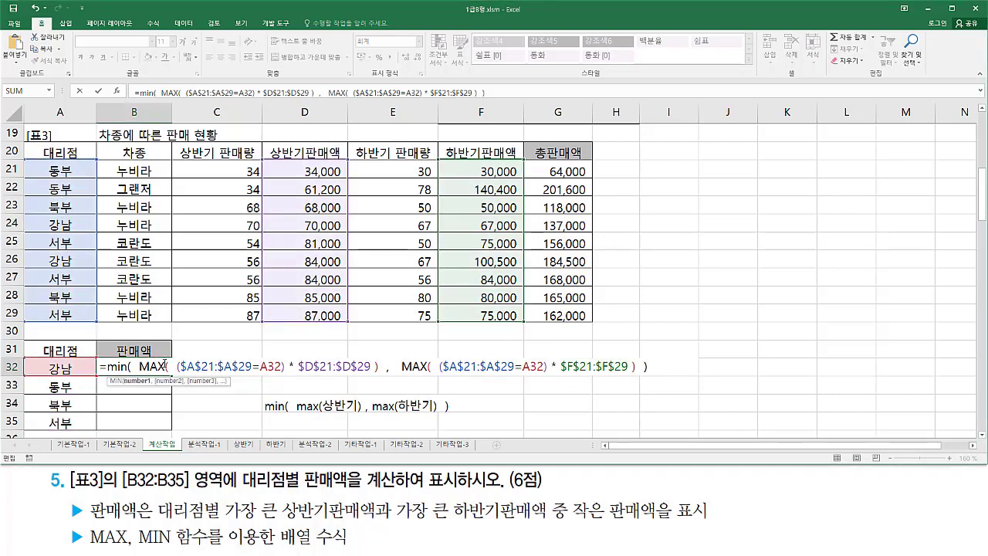
key("ctrl+shift+Return")
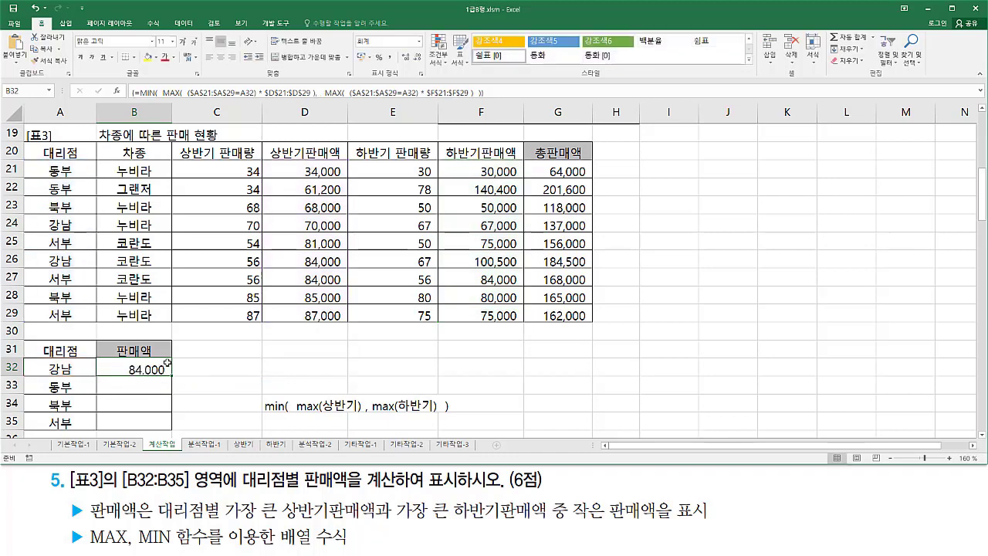
left_click_drag(170, 376, 173, 425)
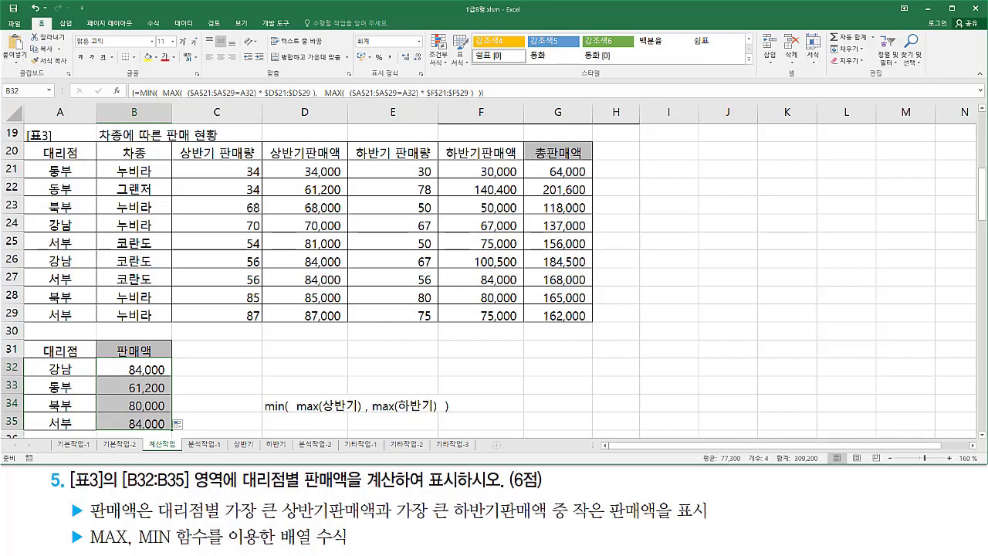
Step: Write =MIN( MAX( ($A$21:$A$29=A32) * $D$21:$D$29 ), MAX( ($A$21:$A$29=A32) * $F$21:$F$29 ) ) as red plain text in D32
left_click(286, 364)
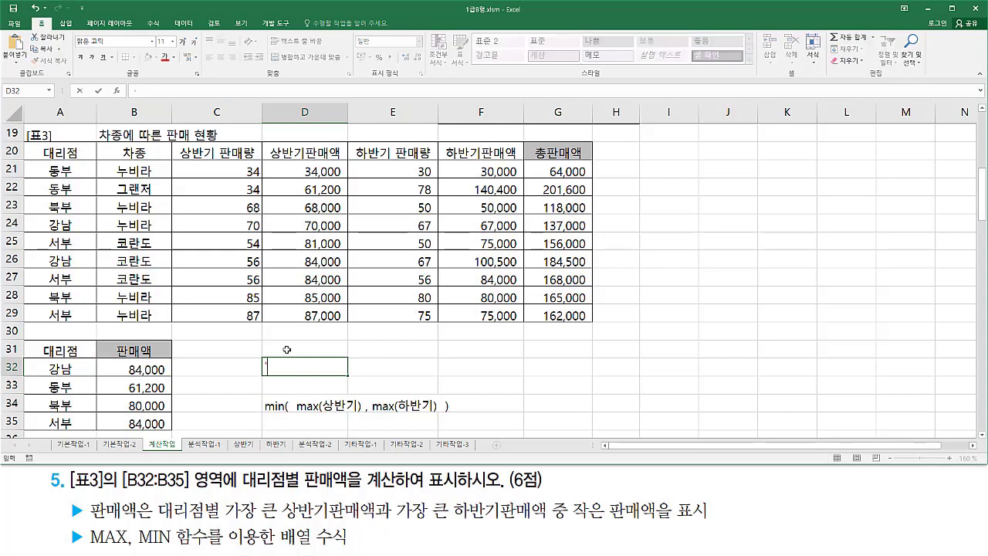
type("=MIN( MAX( ($A$21:$A$29=A32) * $D$21:$D$29 ), MAX( ($A$21:$A$29=A32) * $F$21:$F$29 ) )")
key("Return")
left_click(622, 277)
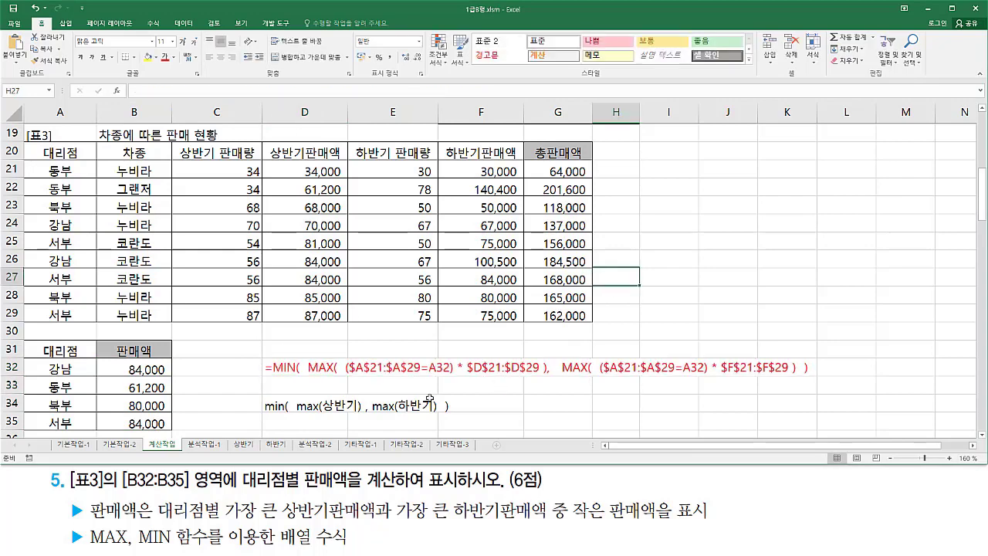
left_click_drag(263, 417, 434, 417)
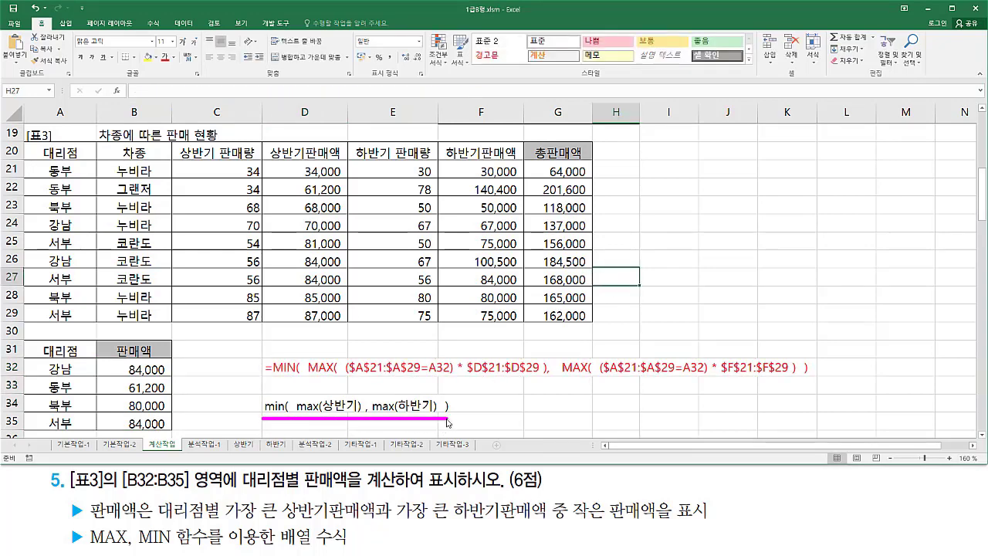
left_click_drag(307, 377, 545, 378)
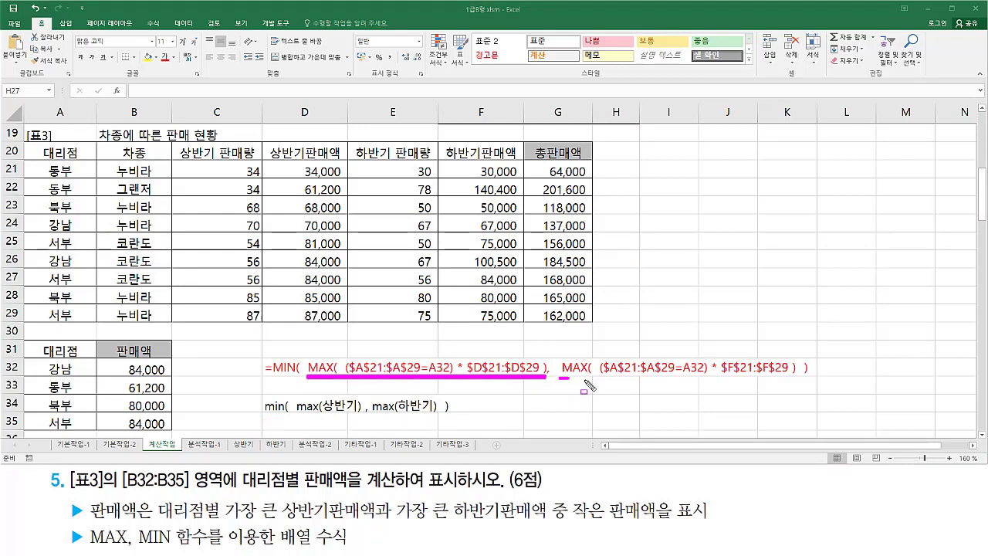
left_click_drag(559, 377, 797, 378)
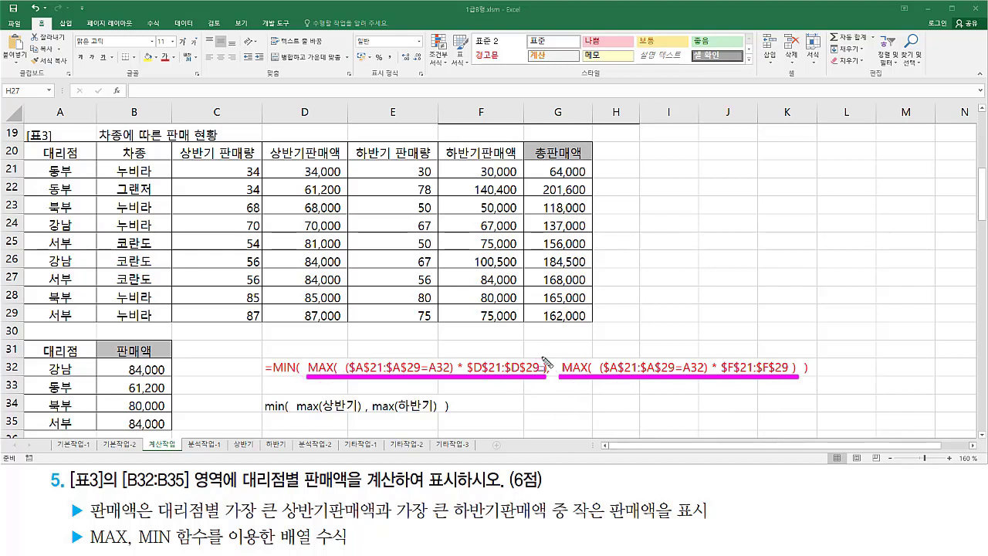
mouse_move(269, 347)
left_mouse_down()
mouse_move(565, 382)
mouse_move(820, 388)
left_mouse_up()
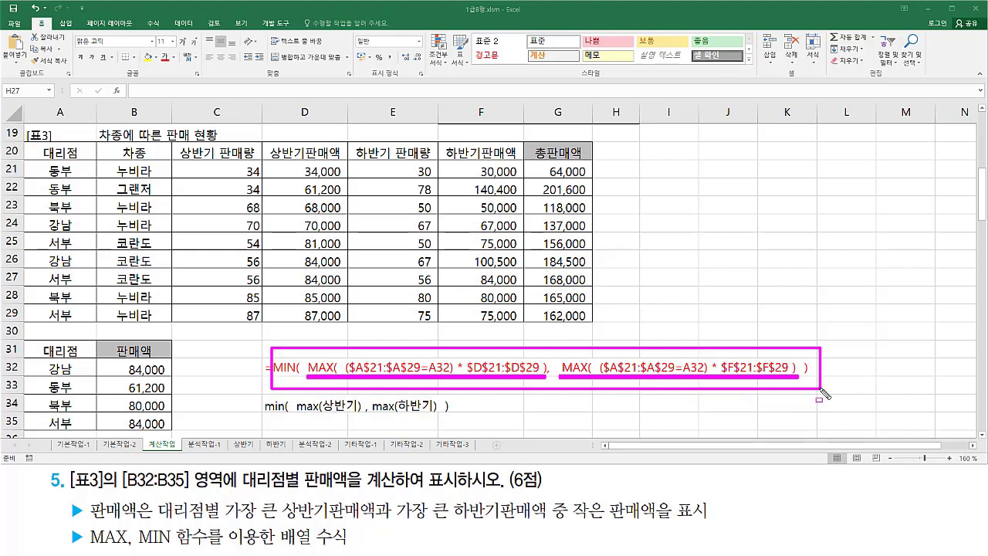
key("Escape")
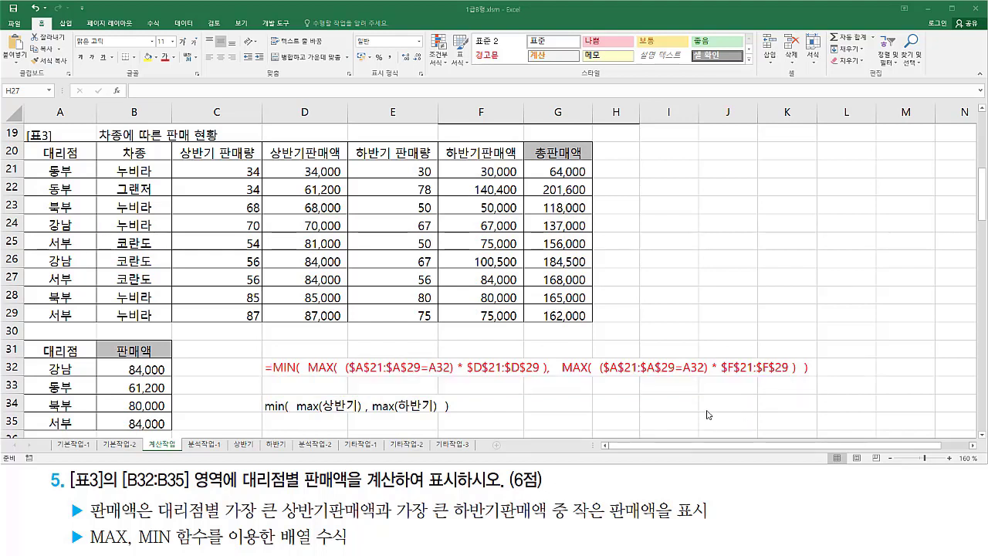